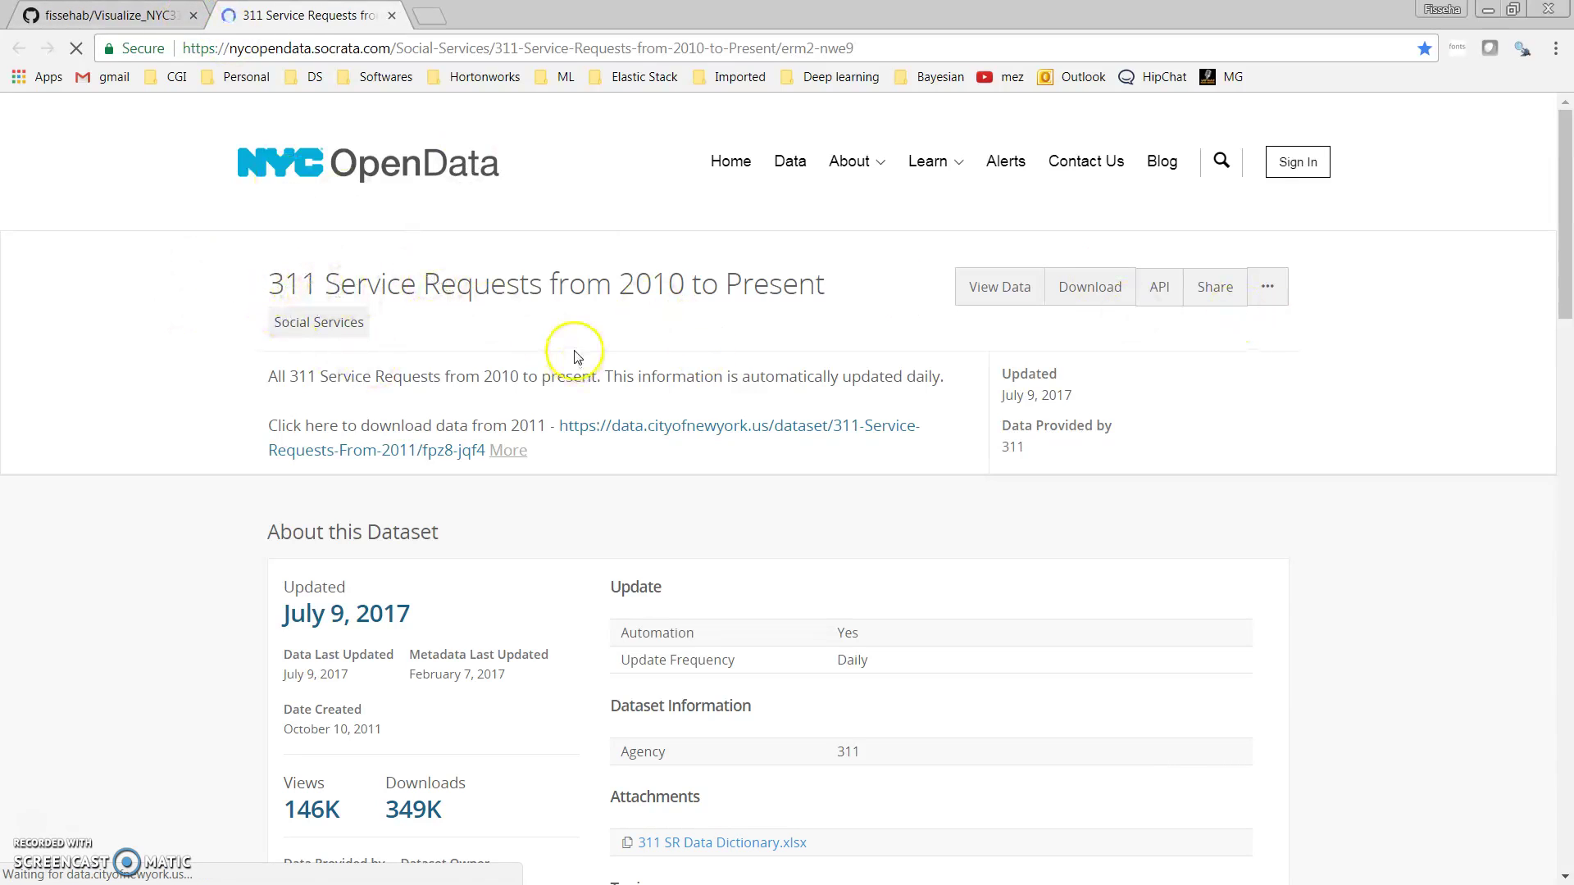
Review the 311 Service Requests dataset page for its period covered, row and column counts, and available download formats
drag(626, 284, 833, 295)
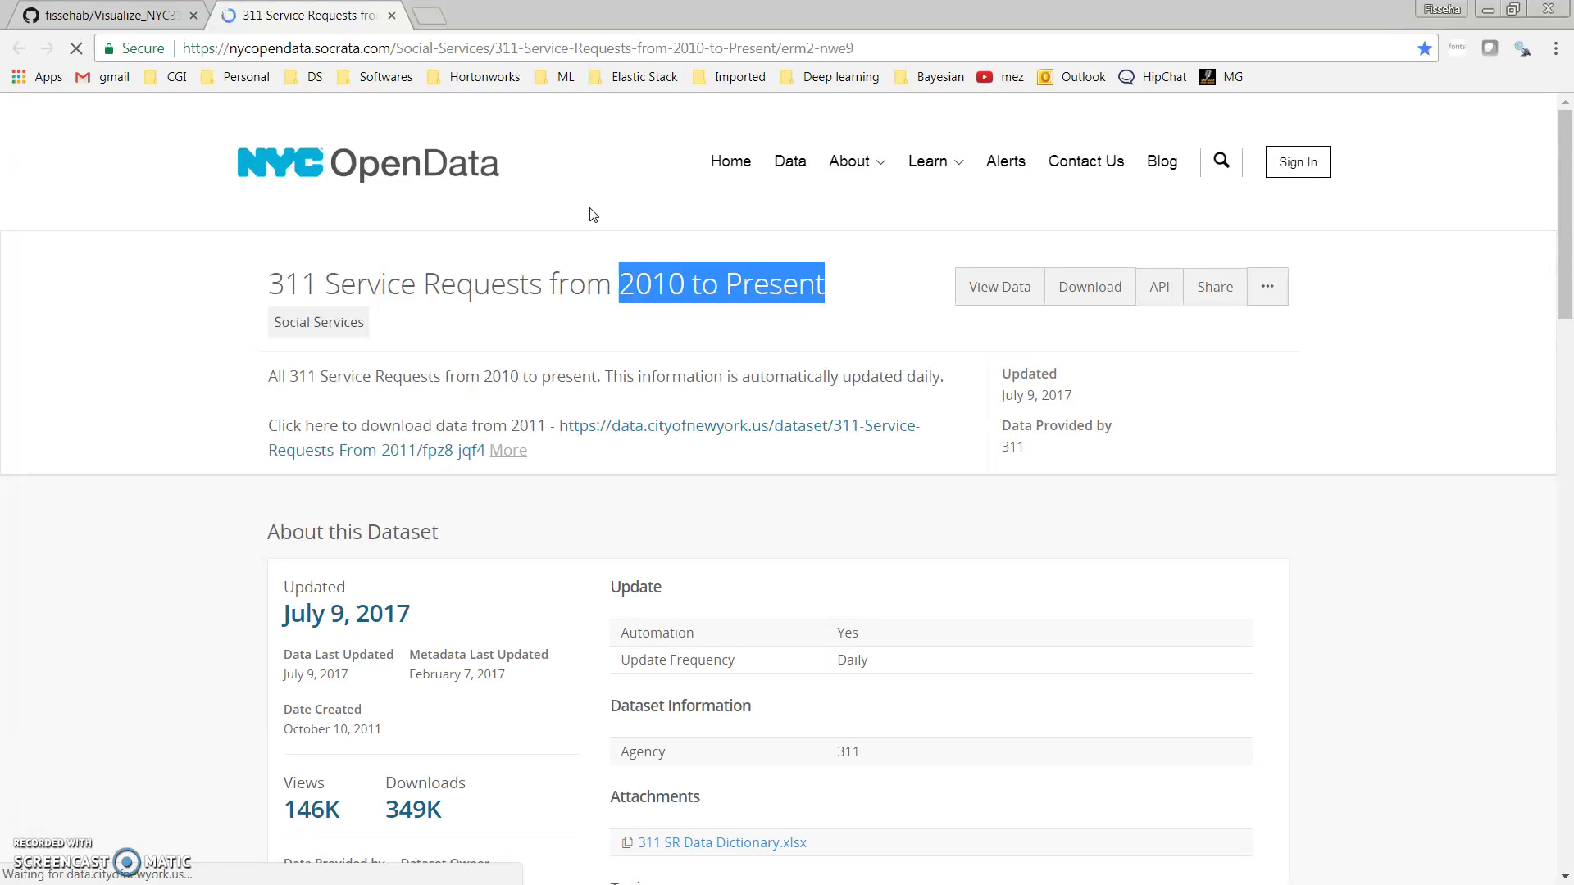
click(1011, 377)
drag(1562, 240, 1565, 447)
click(687, 394)
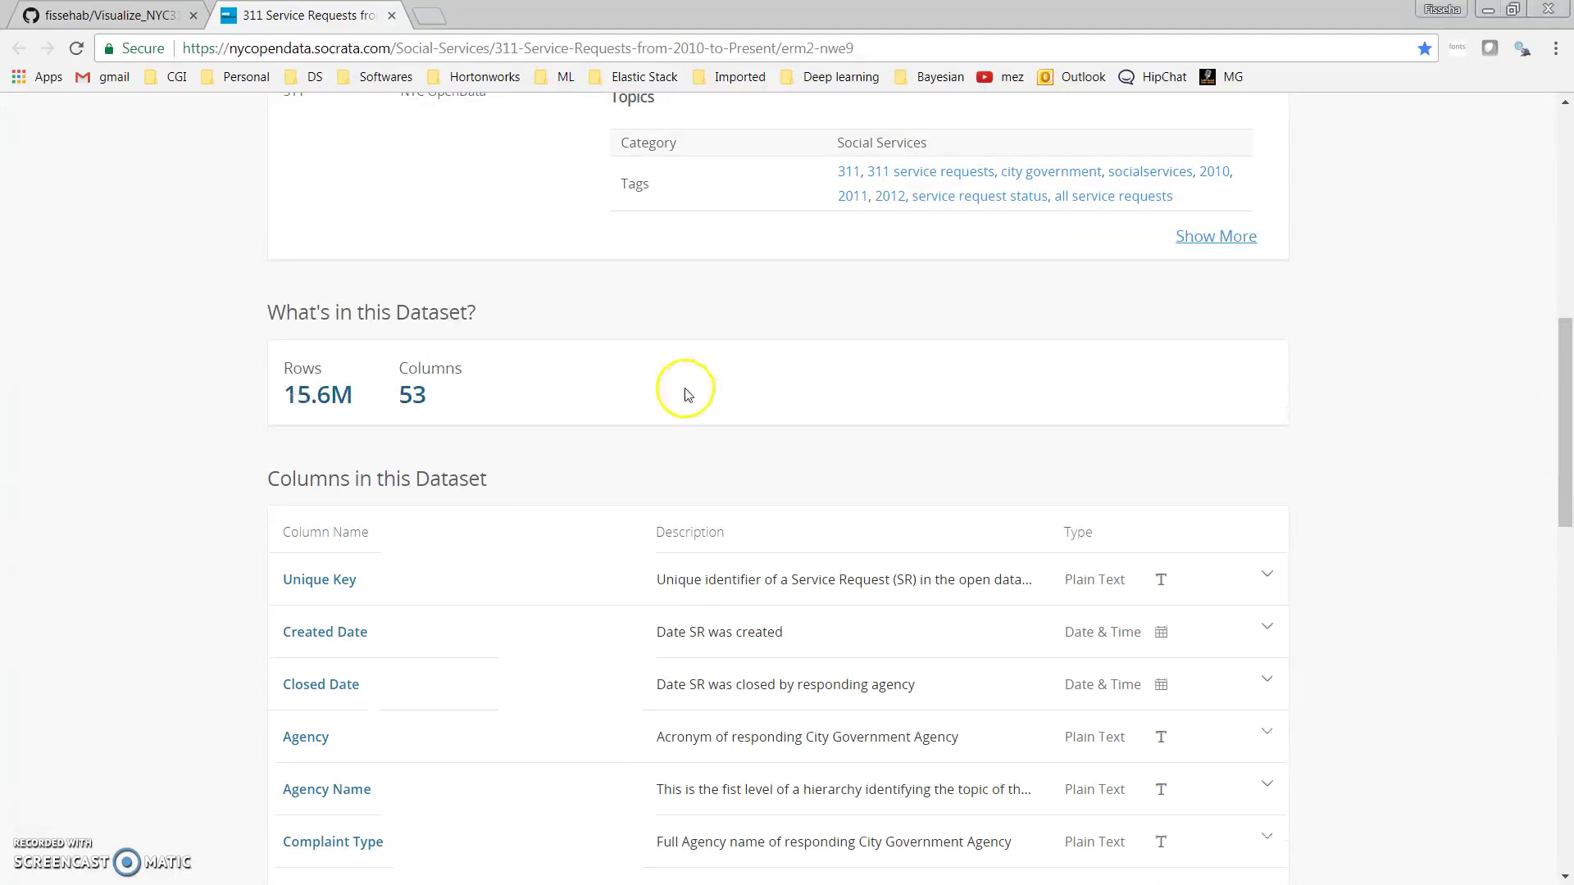
drag(289, 394, 428, 397)
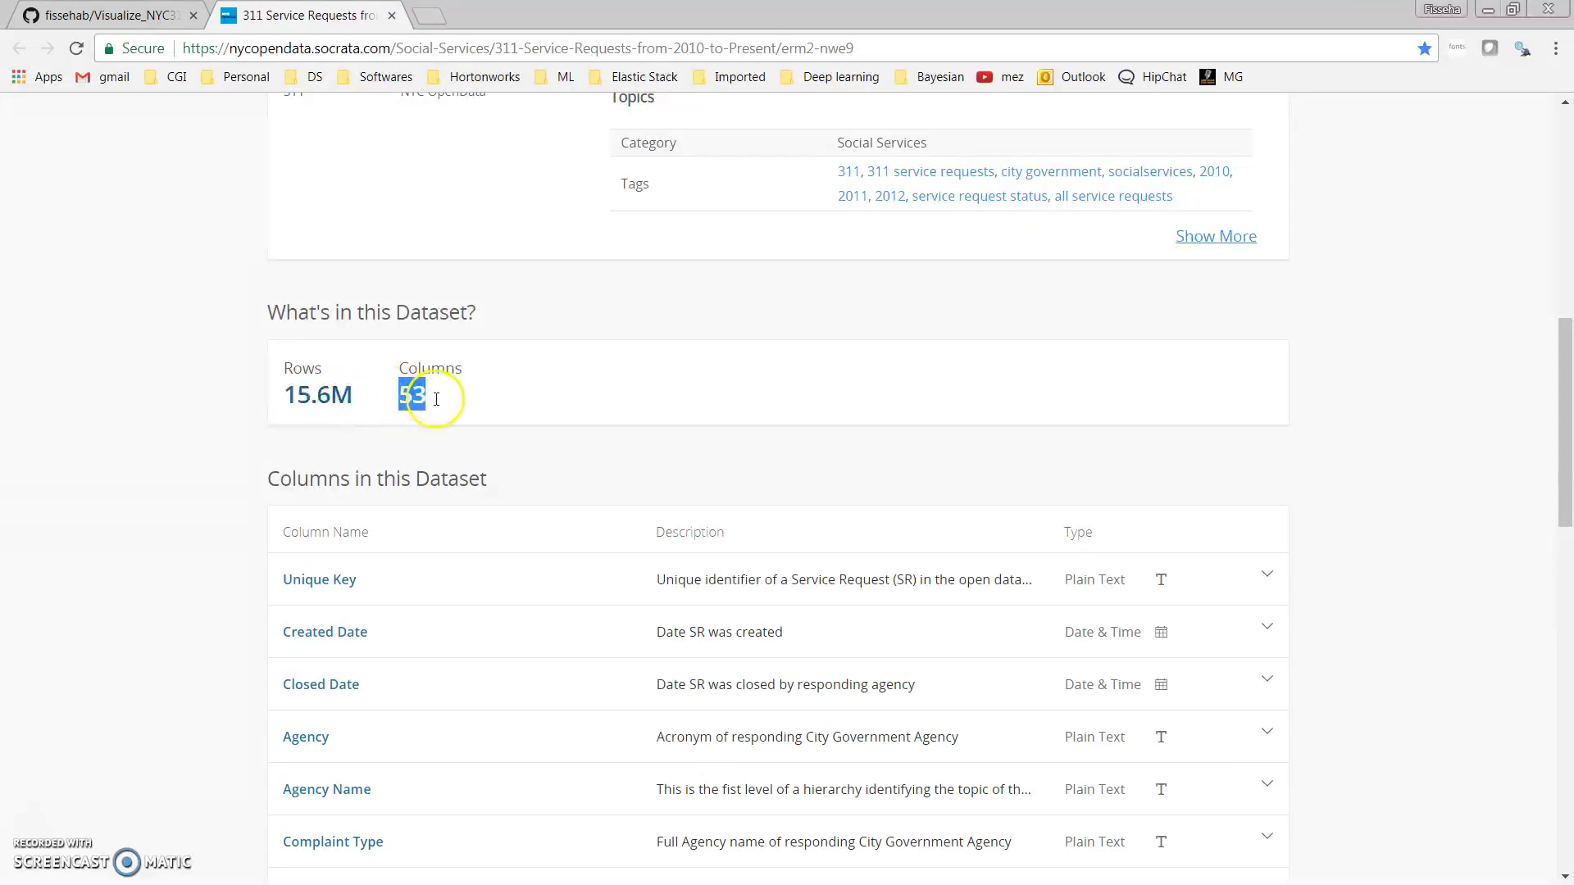
drag(1566, 449, 1568, 227)
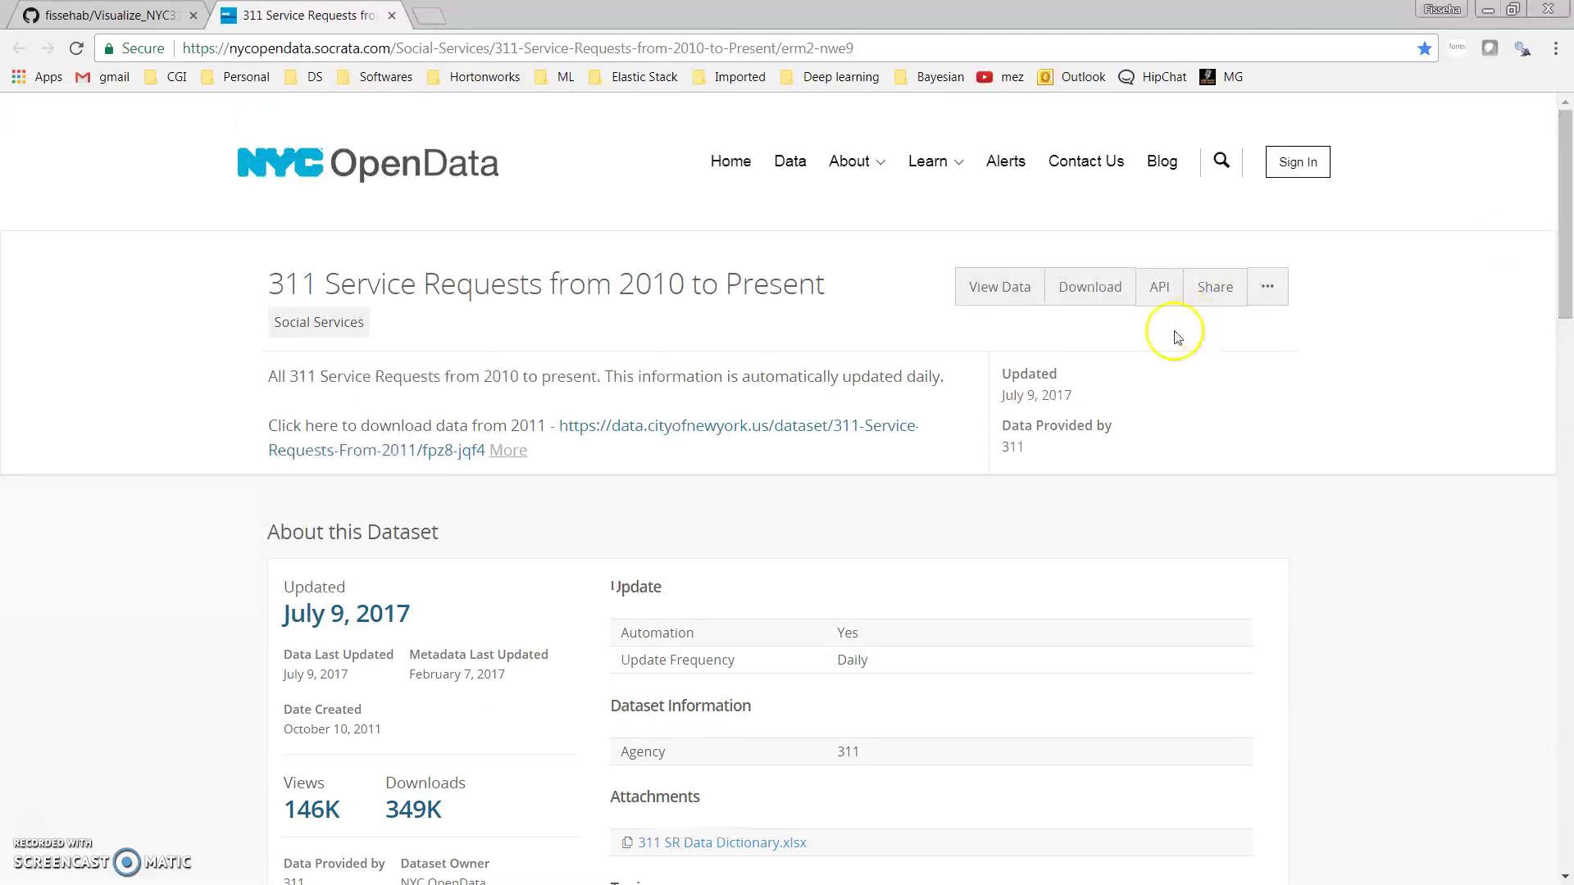
click(1130, 295)
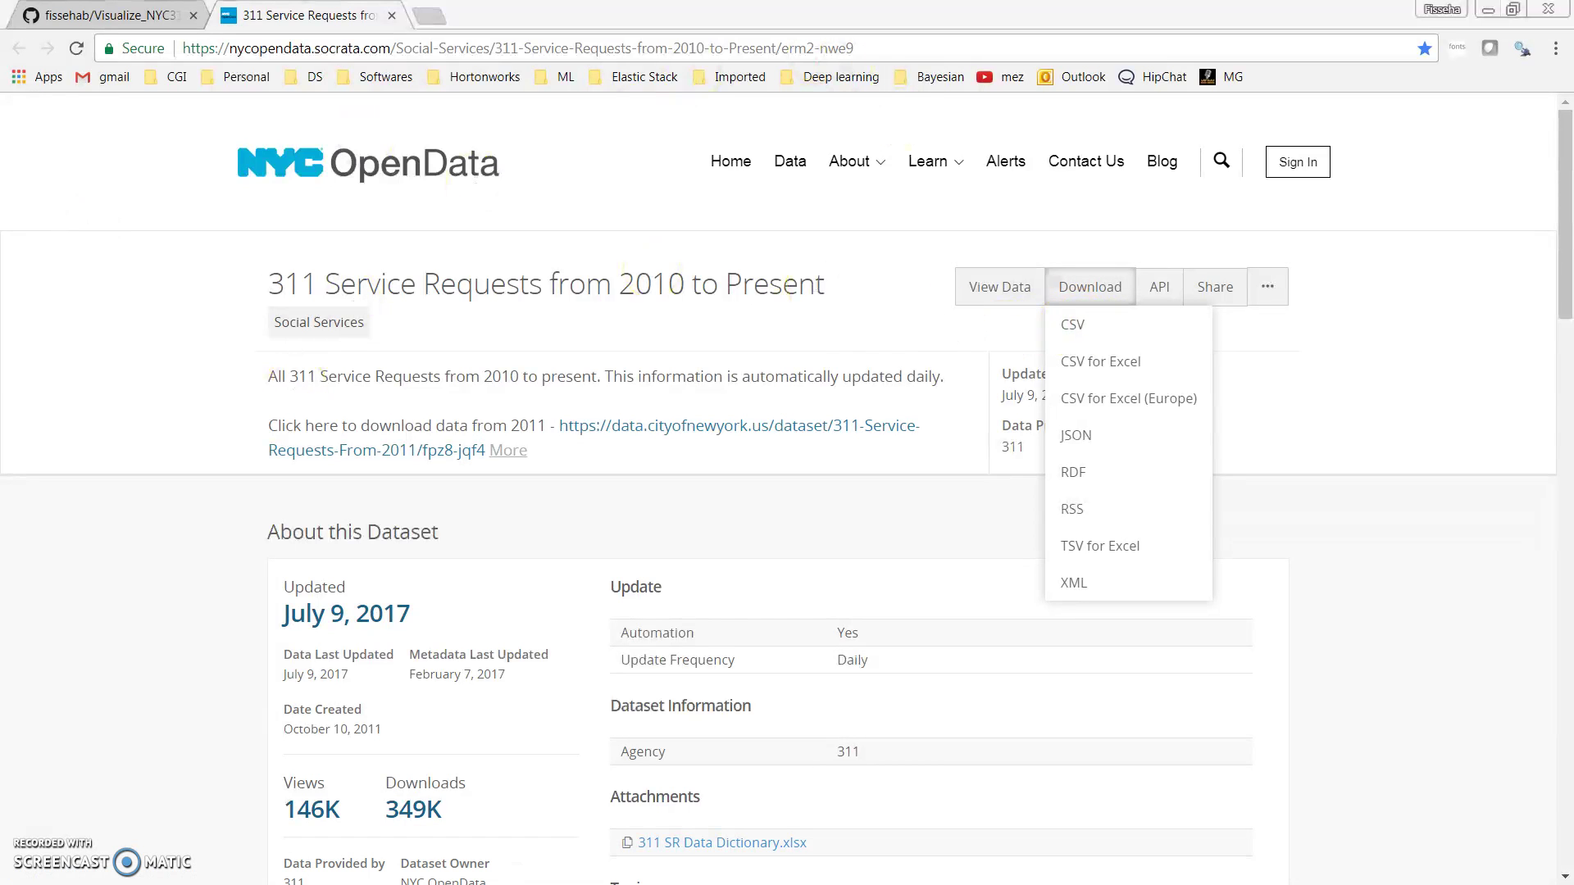
Switch to the file explorer and locate NYC_311_Service_Requests_from_2010_to_Present.csv in elasticSearch_Kibana\tutorials\NYC311calls to check its file details
drag(0, 41, 655, 60)
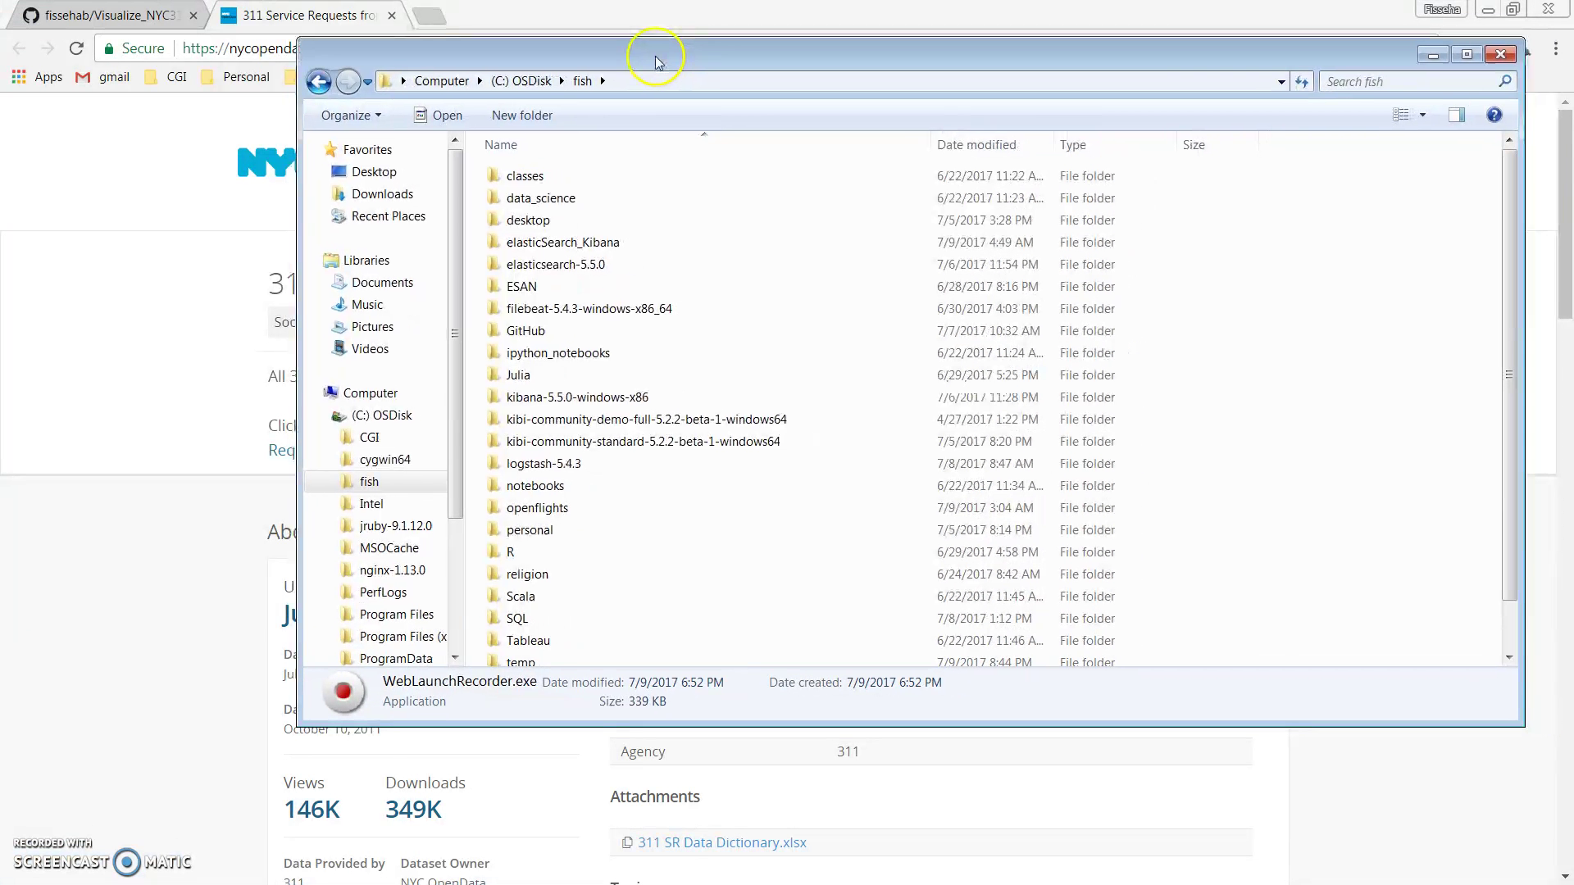
double_click(572, 250)
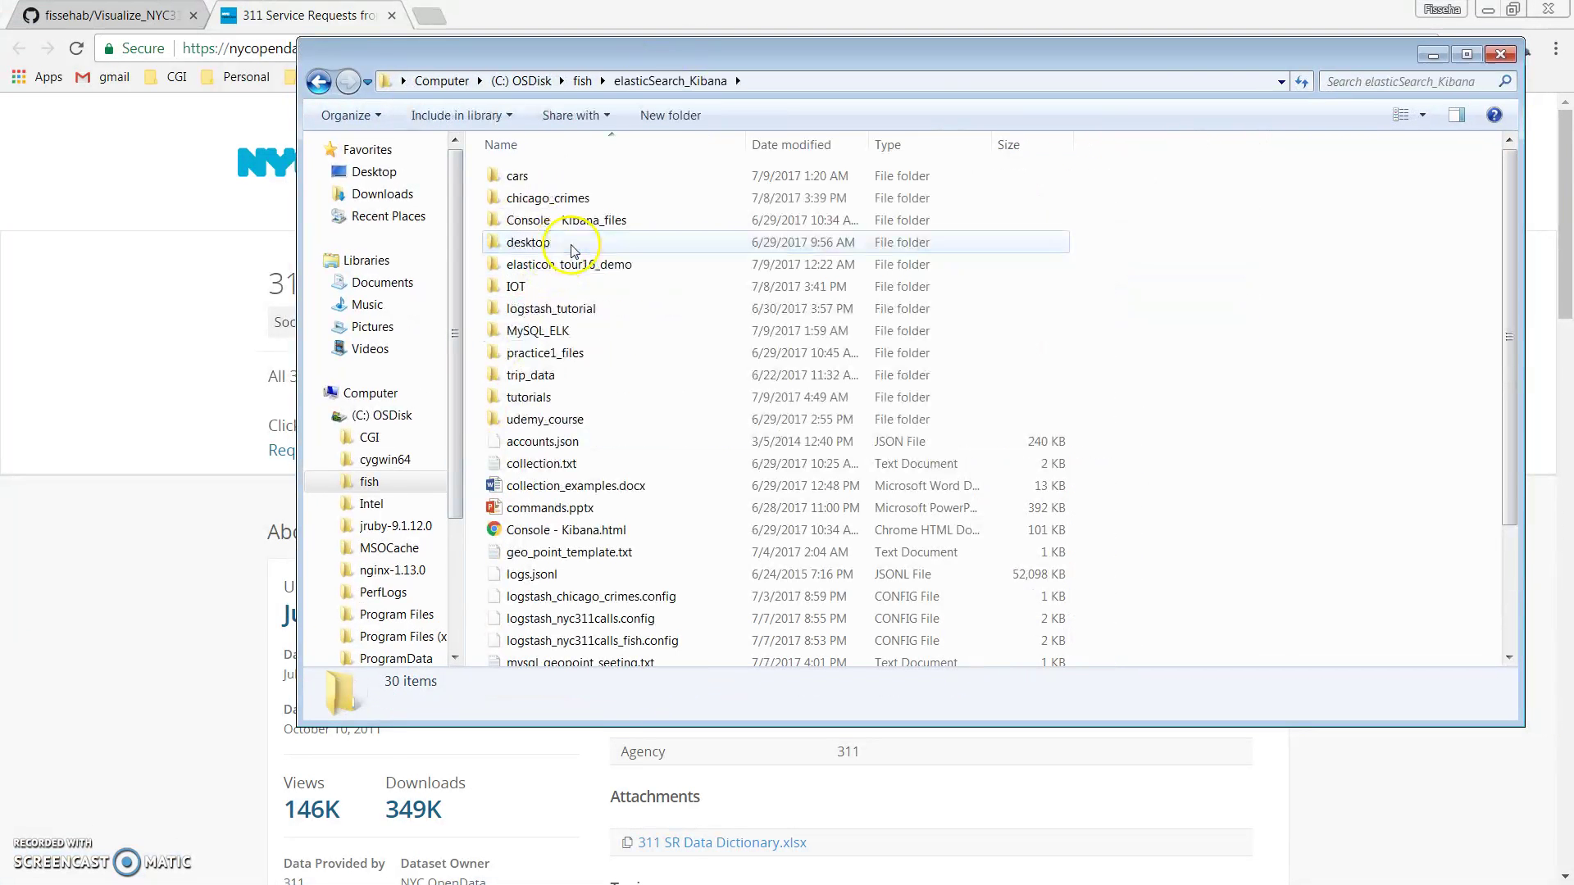
double_click(525, 375)
double_click(548, 197)
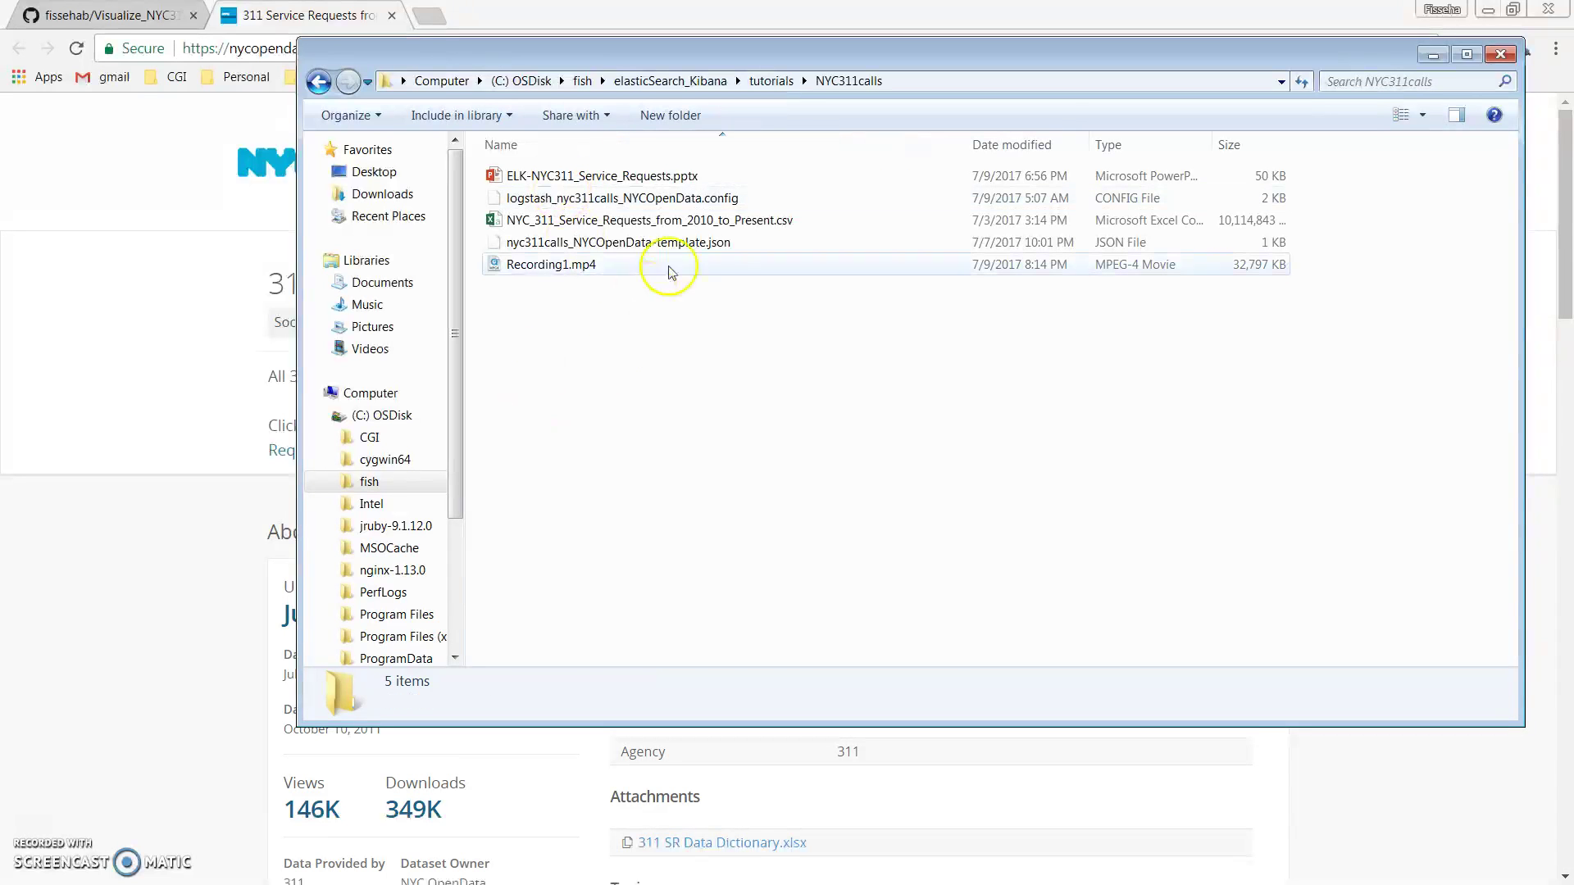
click(777, 230)
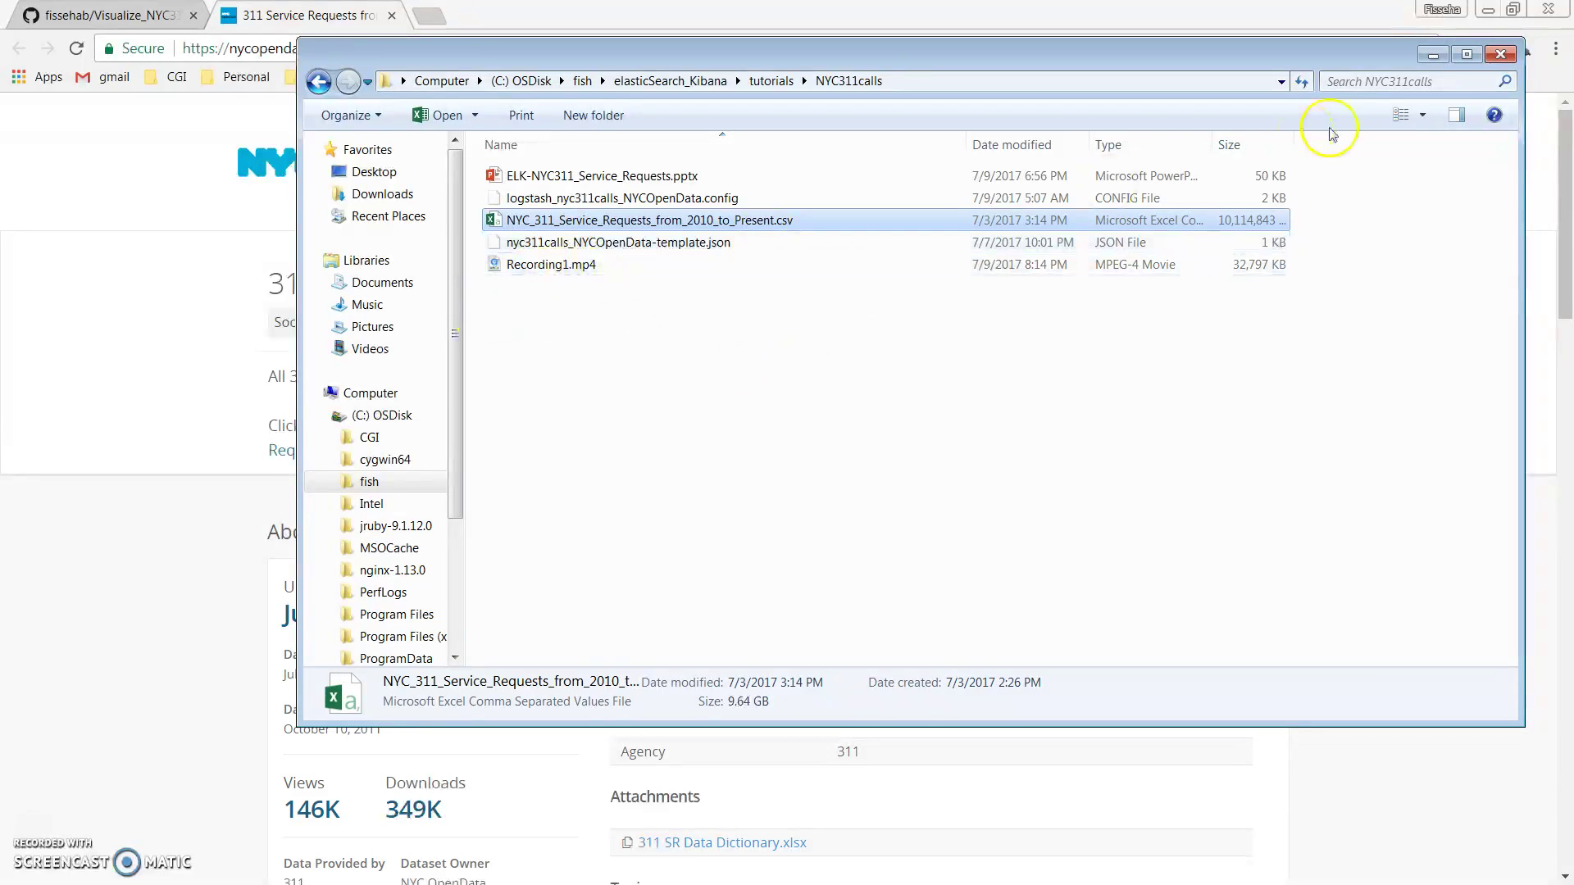
click(1432, 55)
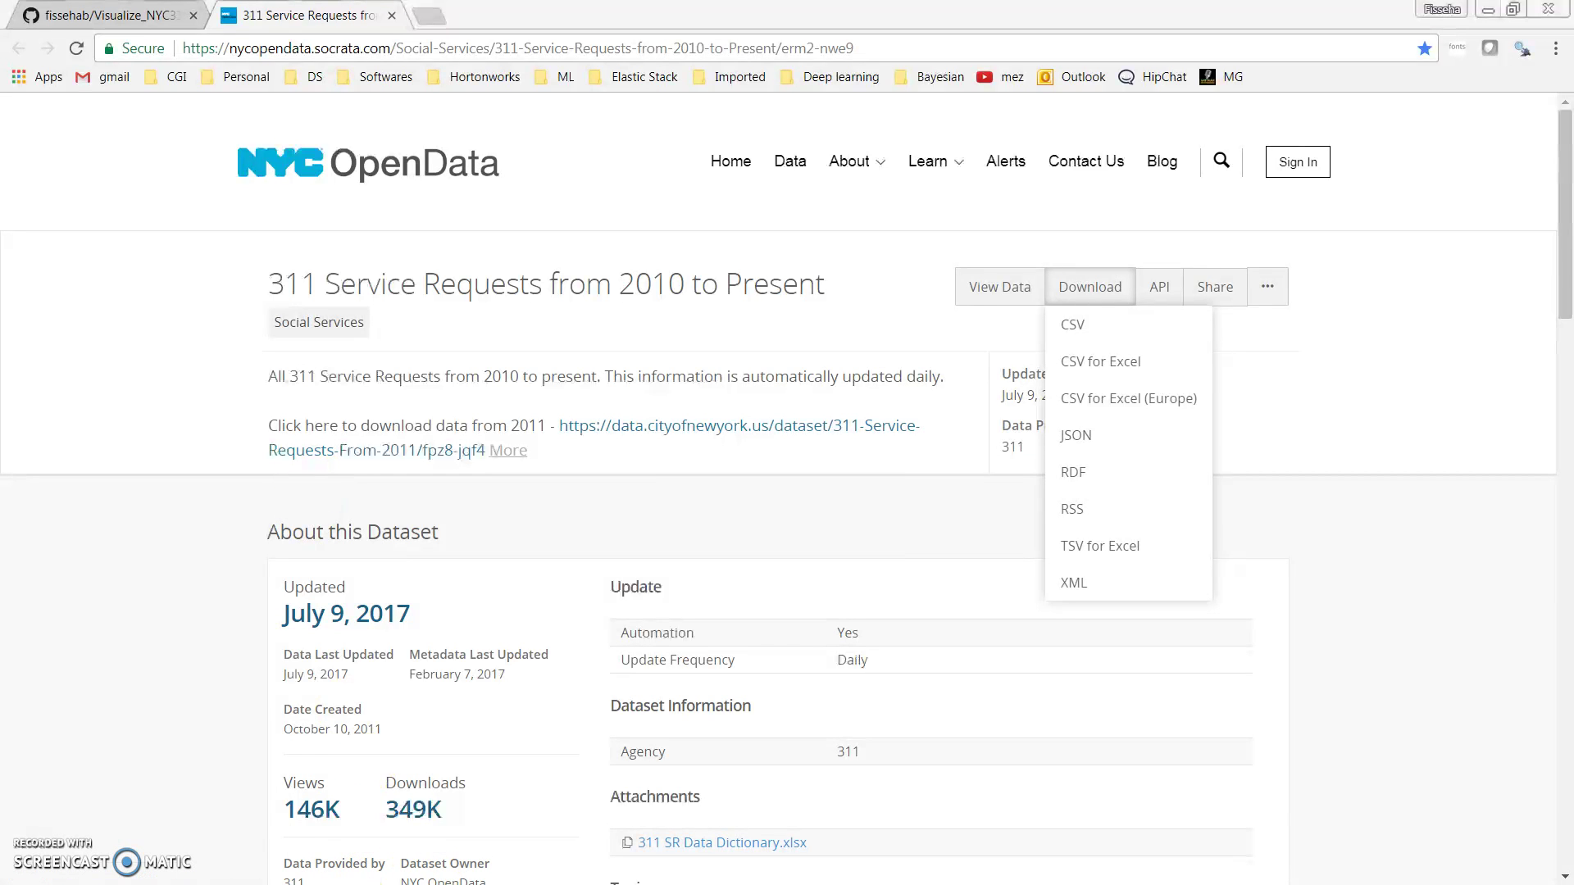
Switch to the PowerPoint presentation and view the outline slides on downloading data and installing Elasticsearch, Kibana and Logstash
key(alt+Tab)
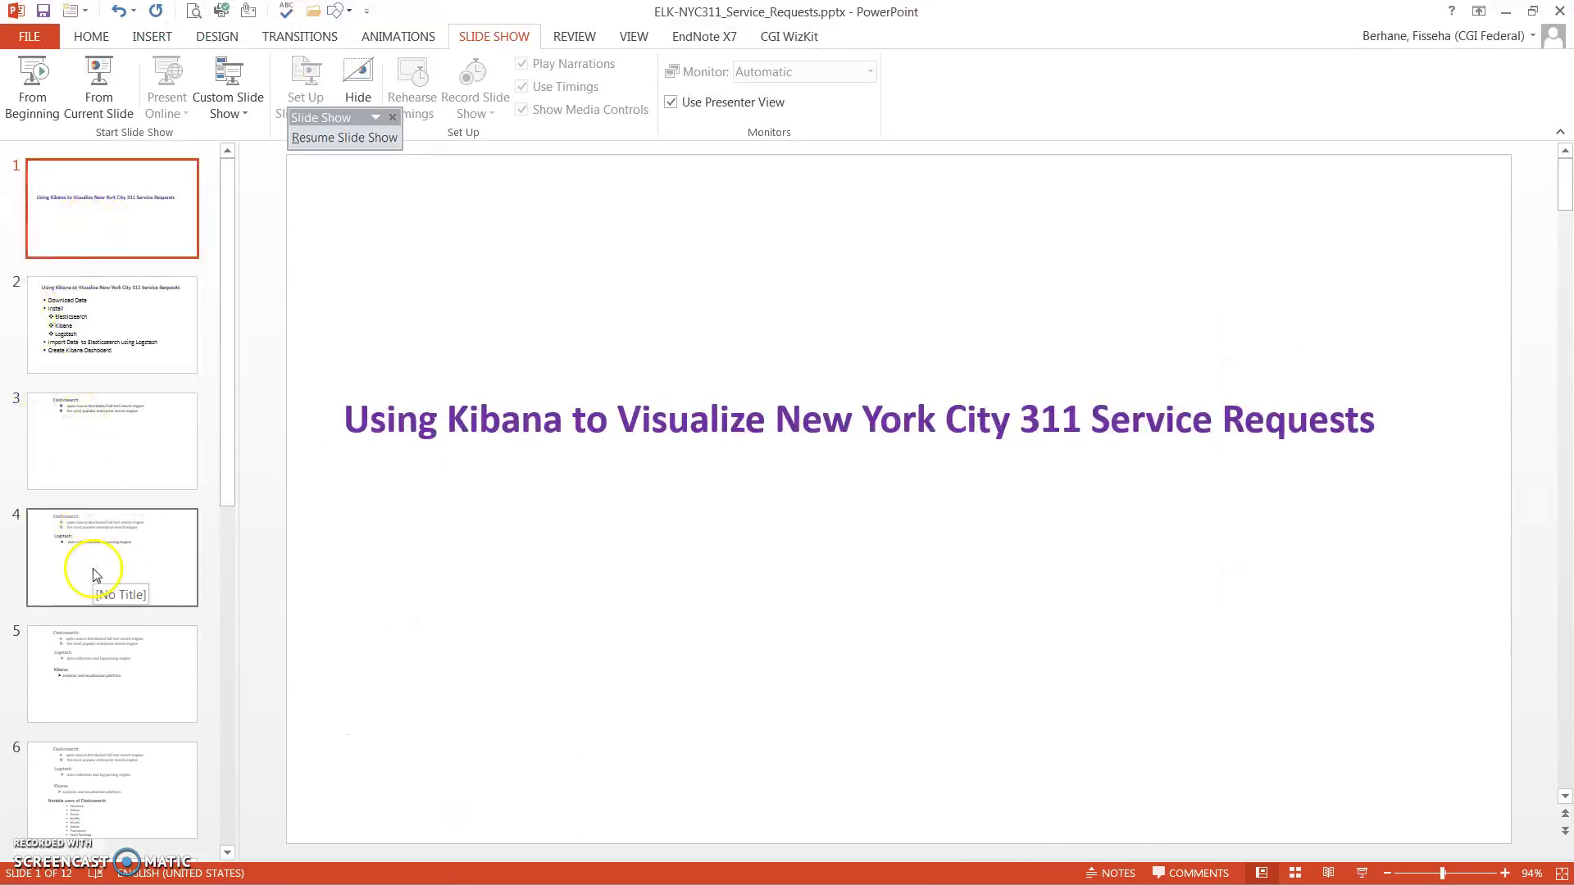
click(81, 789)
key(Up)
key(Down)
key(Down)
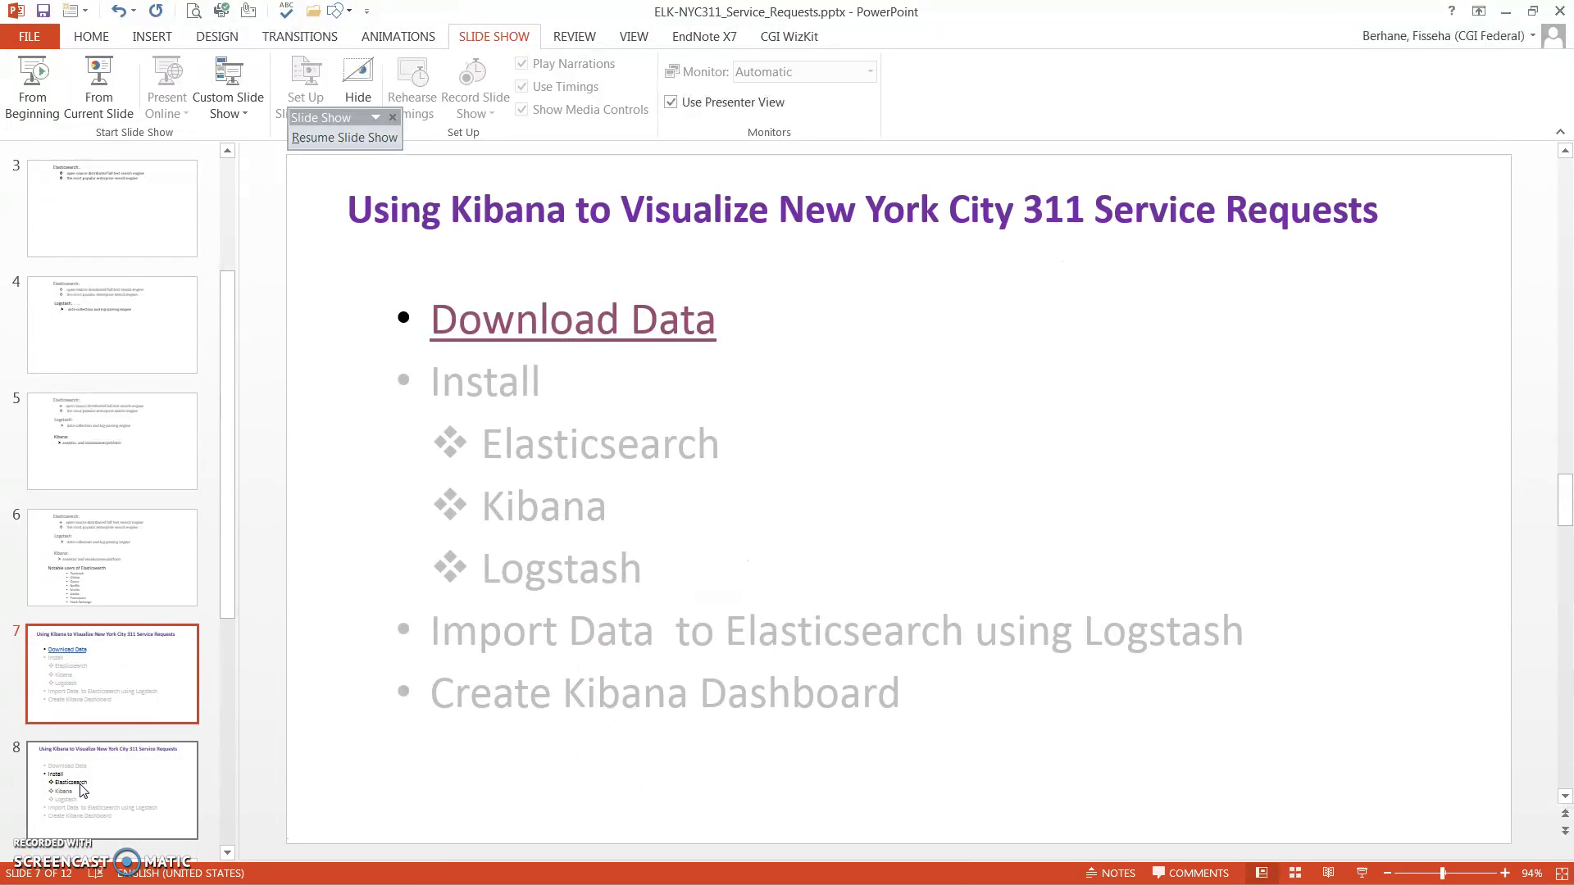
key(Down)
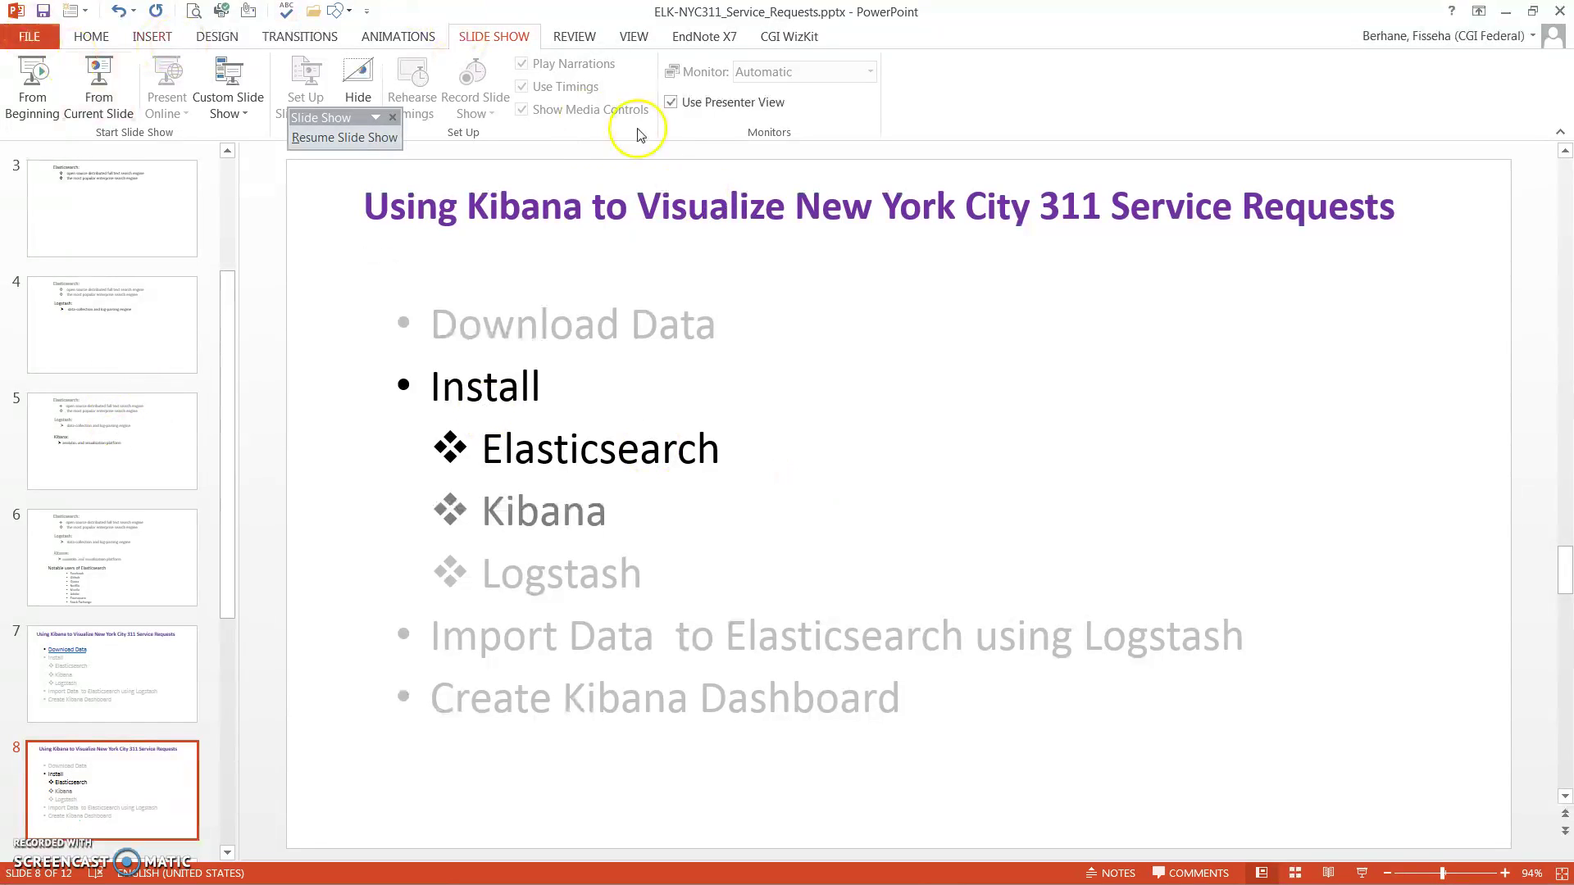
click(1505, 10)
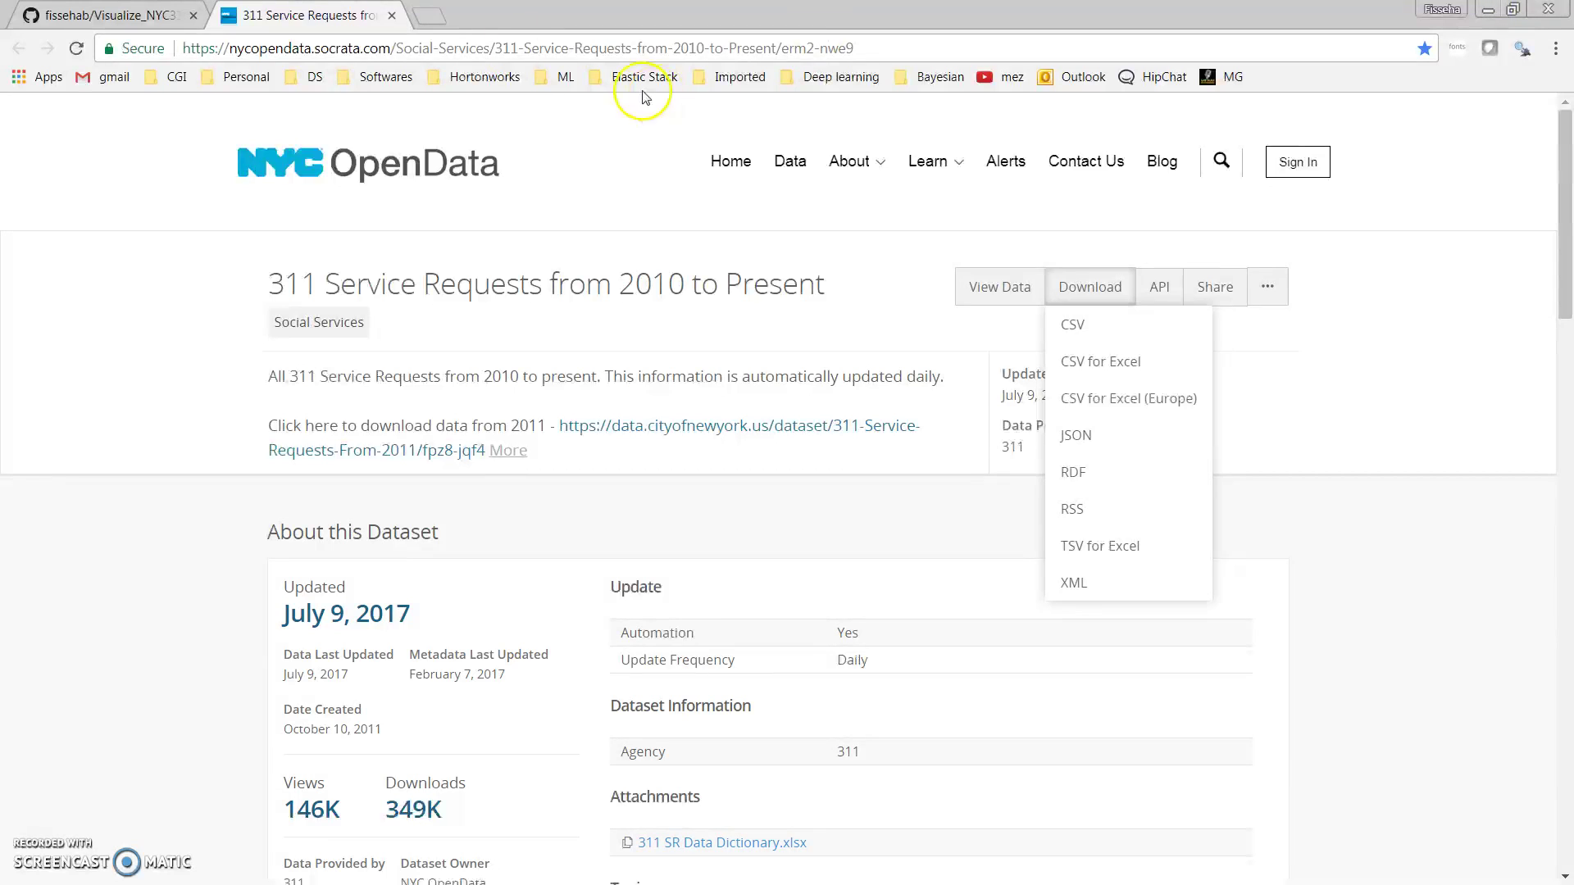
Open elastic.co in a new browser tab and go to its downloads page
click(433, 21)
text(elas)
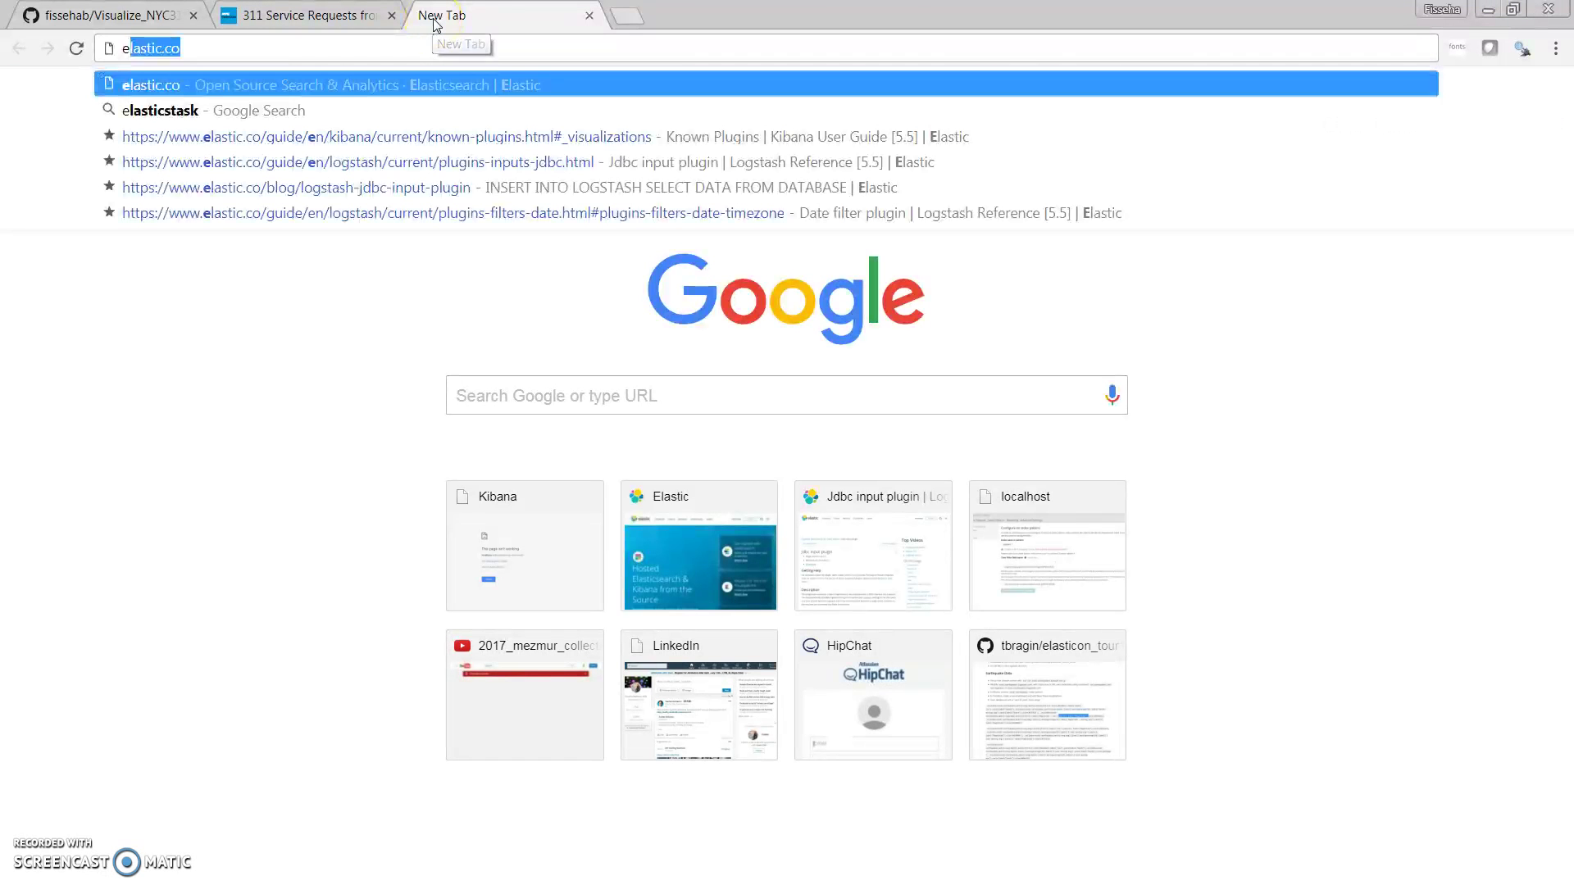
text(tic)
key(Return)
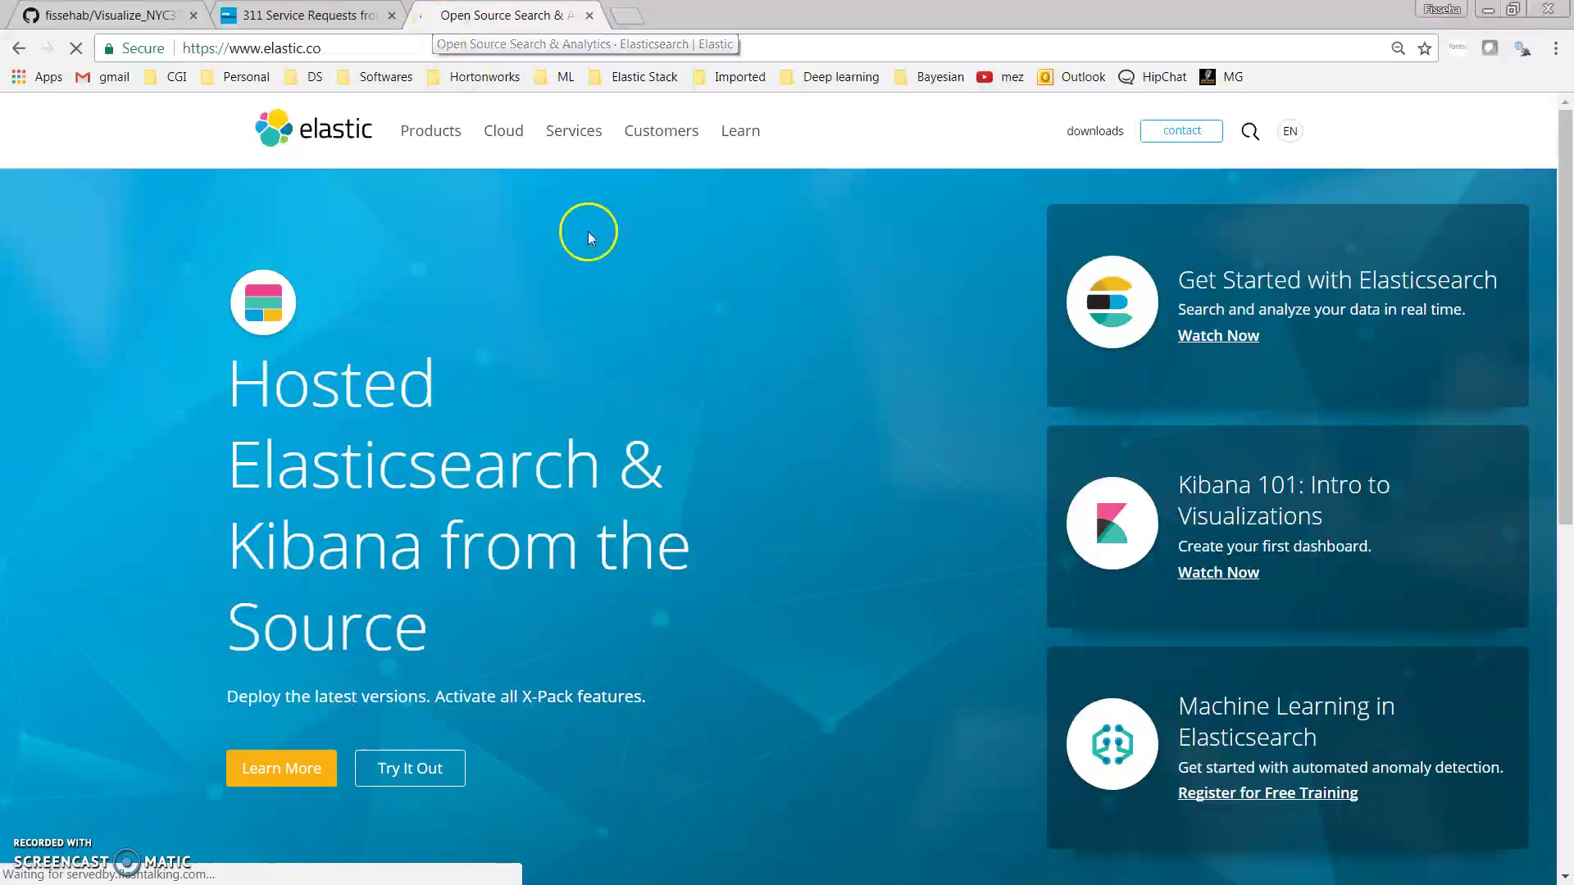
click(433, 132)
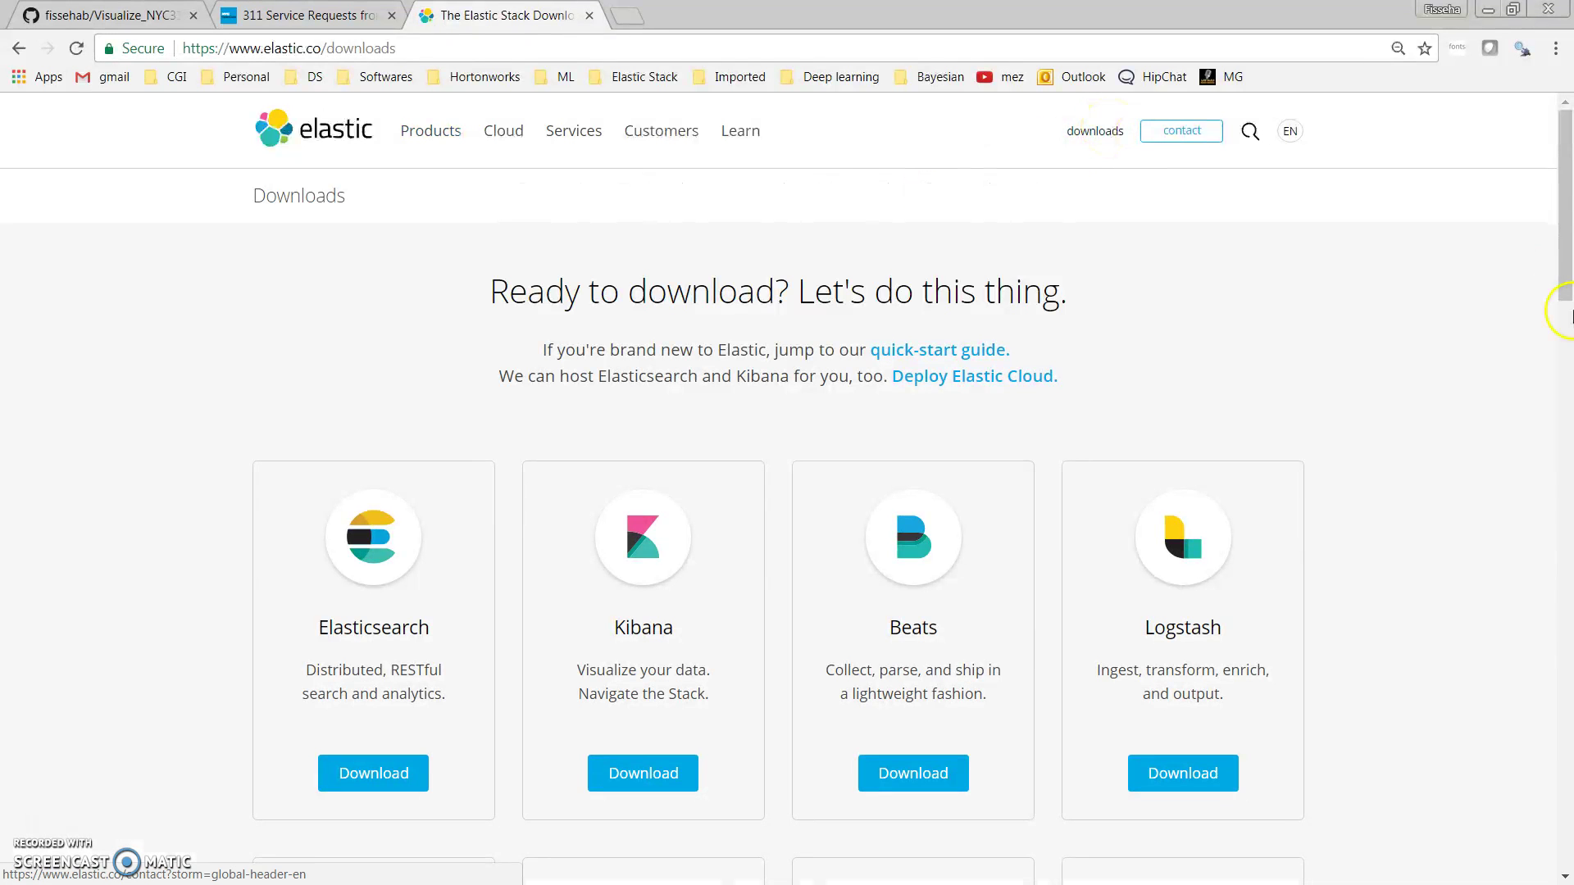
Open the Elasticsearch download page and request the ZIP package of version 5.5.0
mouse_move(1566, 228)
mouse_down()
mouse_move(1564, 309)
mouse_move(1563, 256)
mouse_up()
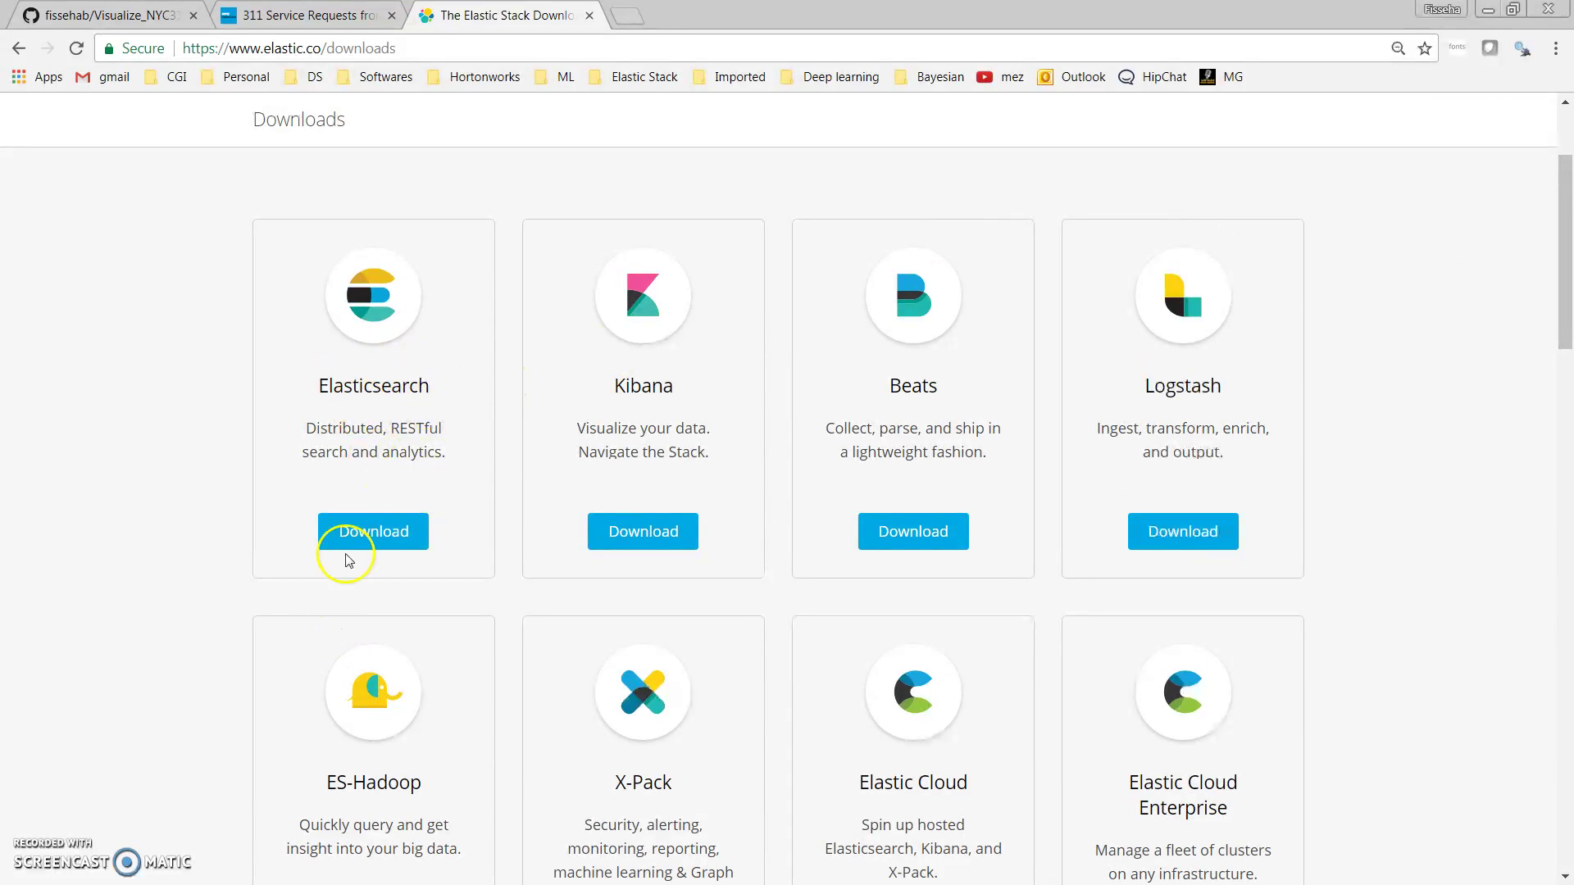
click(388, 532)
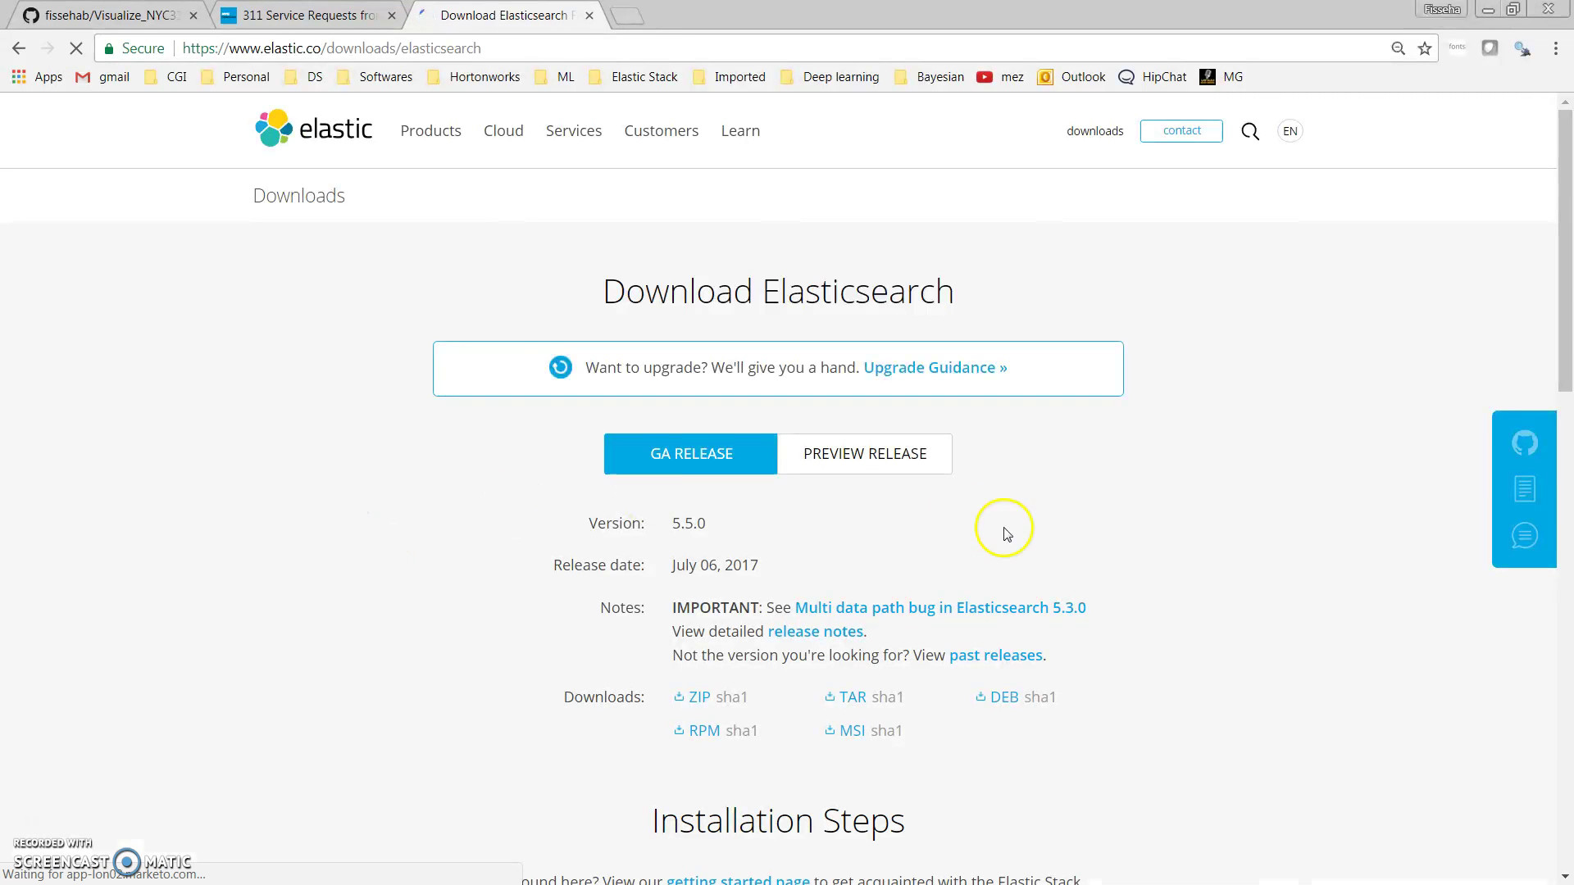
drag(1567, 316, 1570, 367)
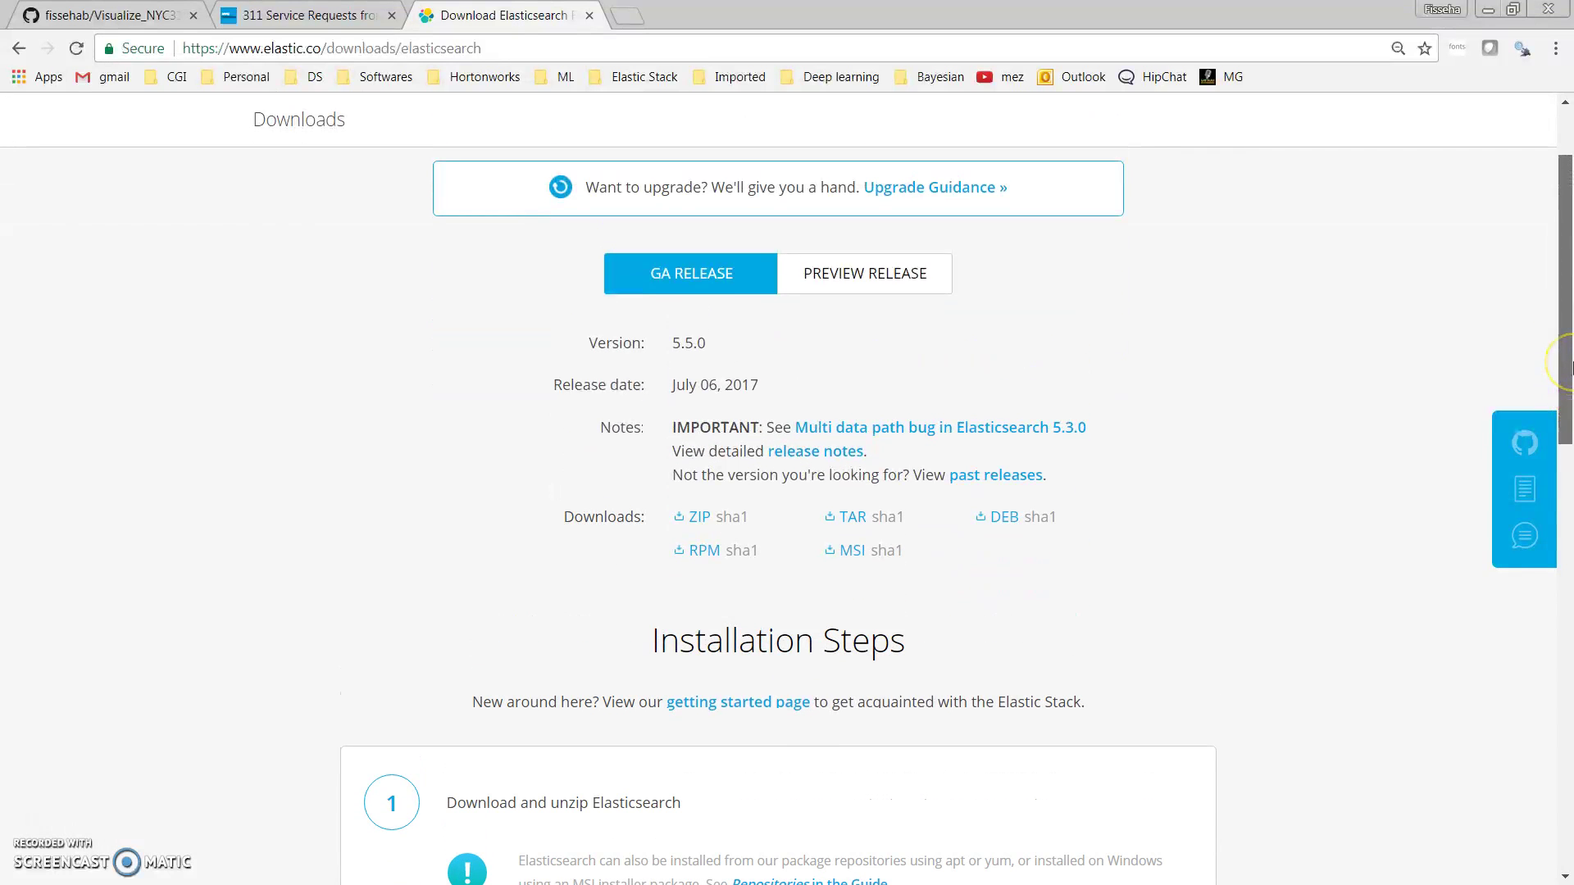
click(830, 556)
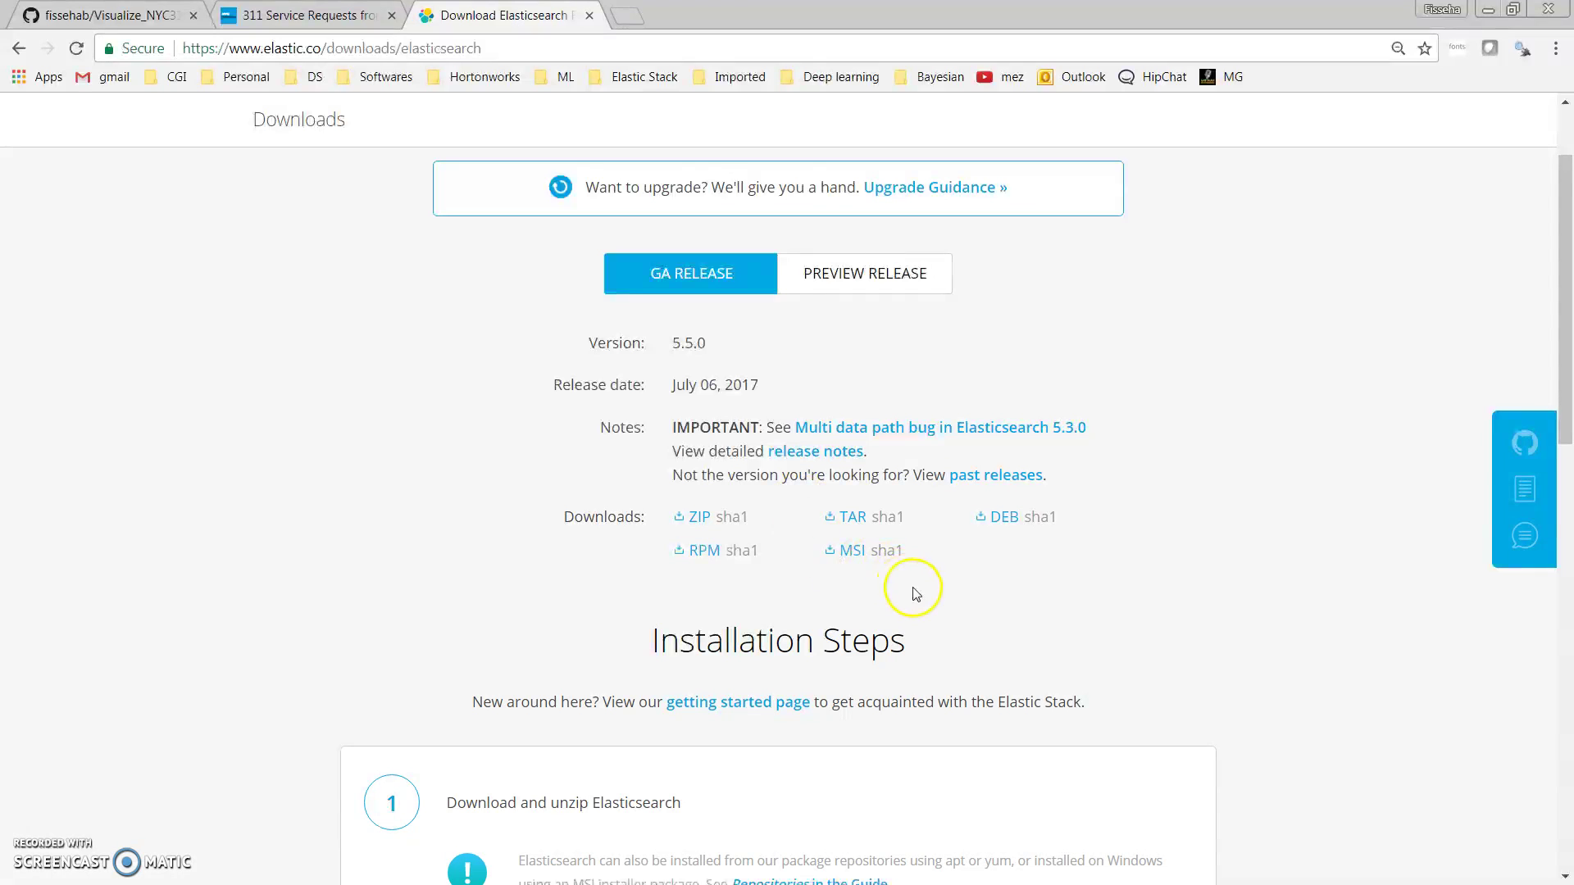
click(700, 521)
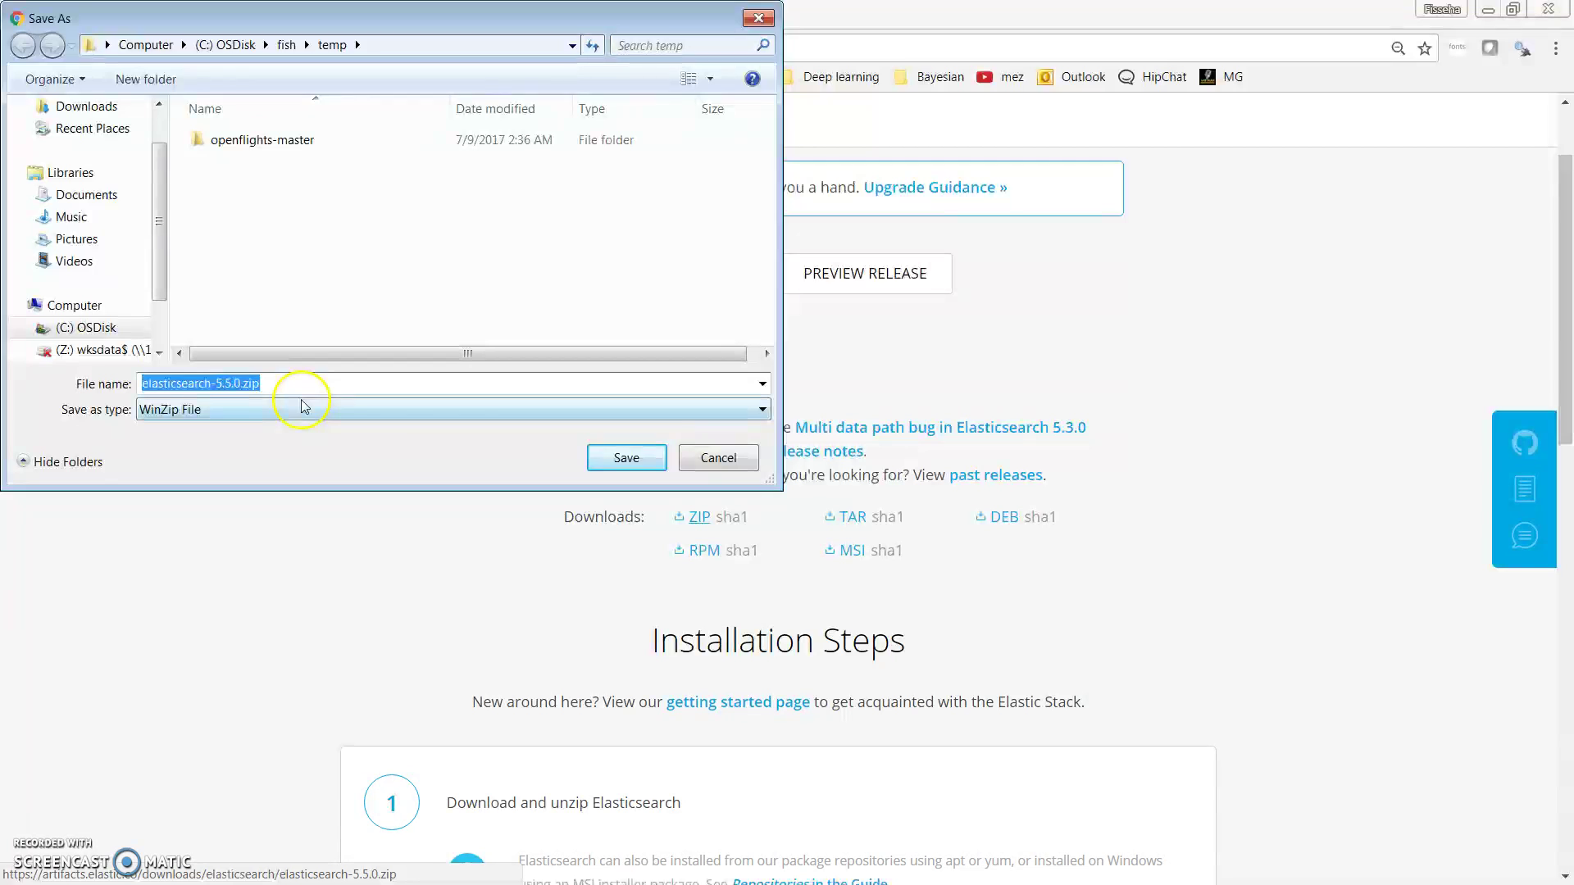
Save elasticsearch-5.5.0.zip in the temp folder under C:\fish
click(67, 305)
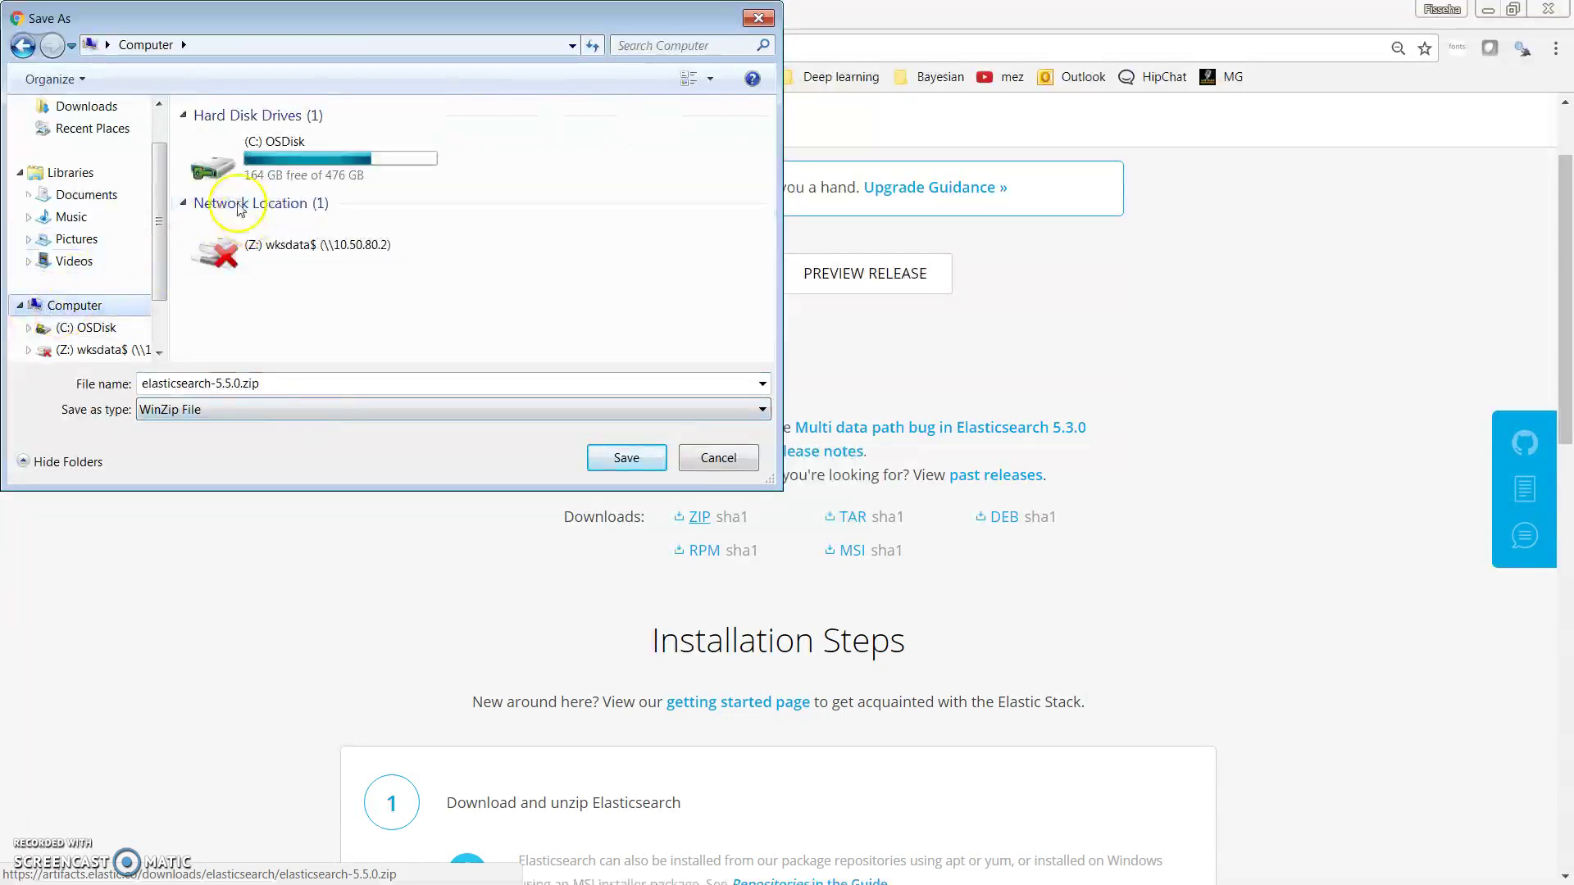
double_click(238, 156)
double_click(225, 183)
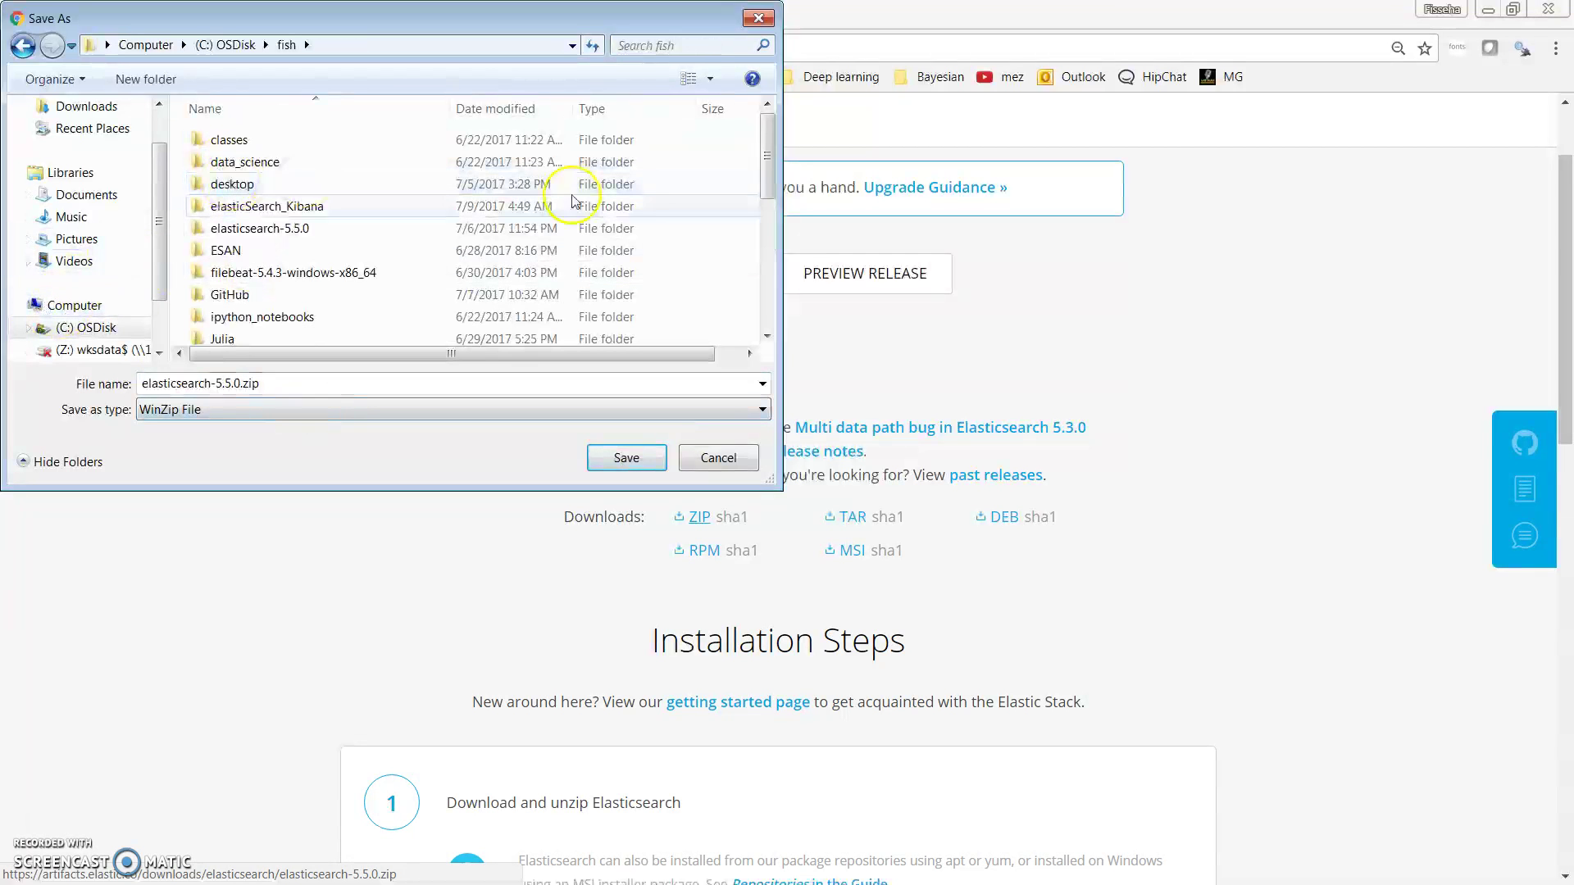
drag(770, 155, 767, 337)
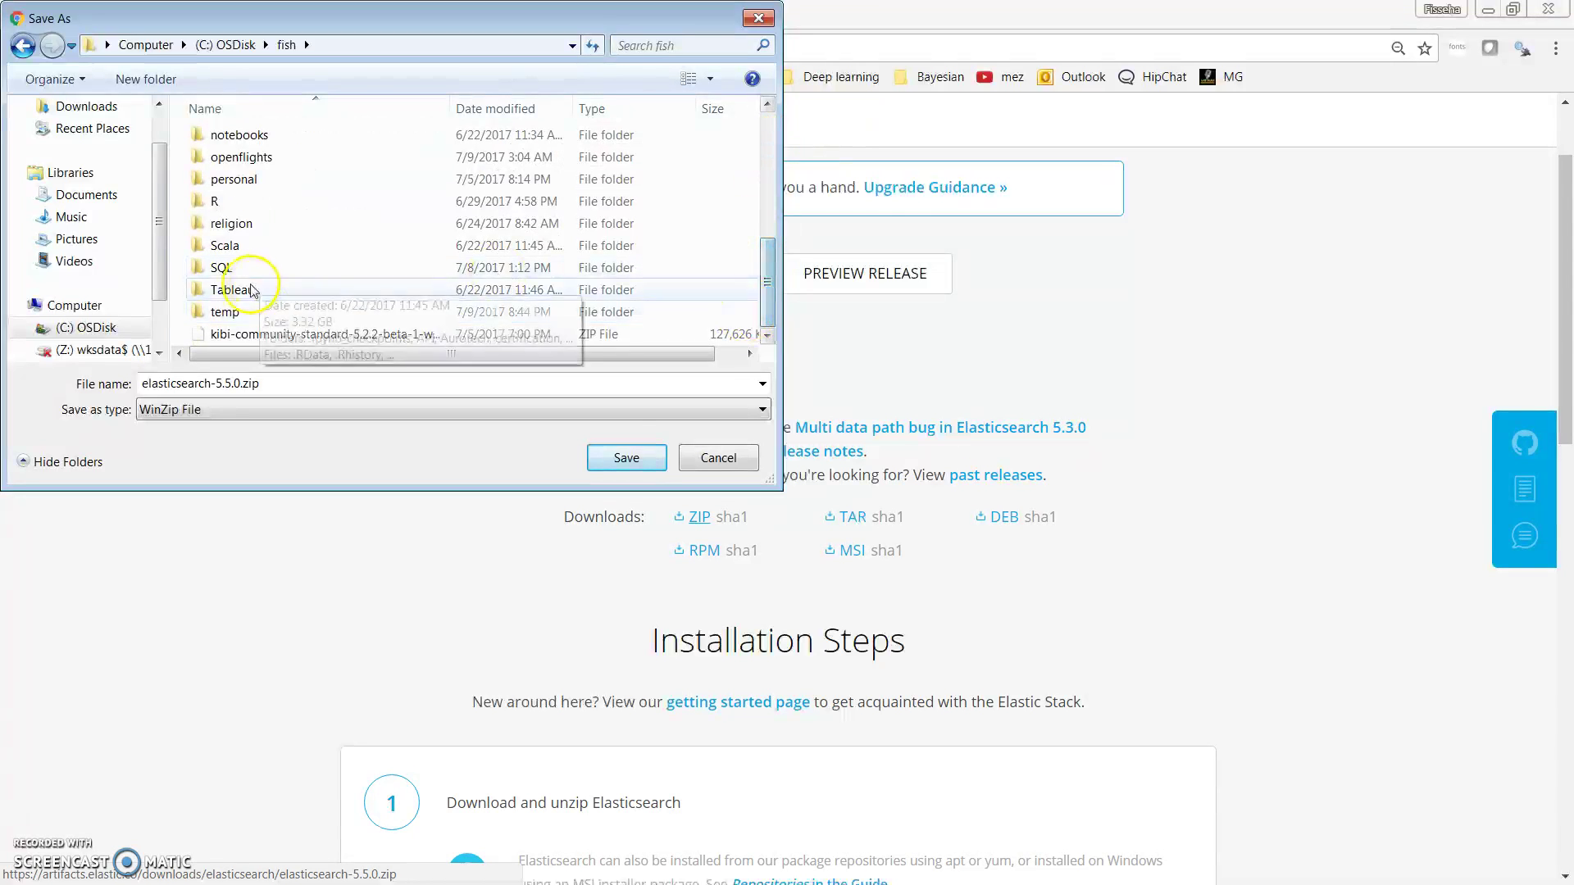
double_click(238, 314)
click(605, 458)
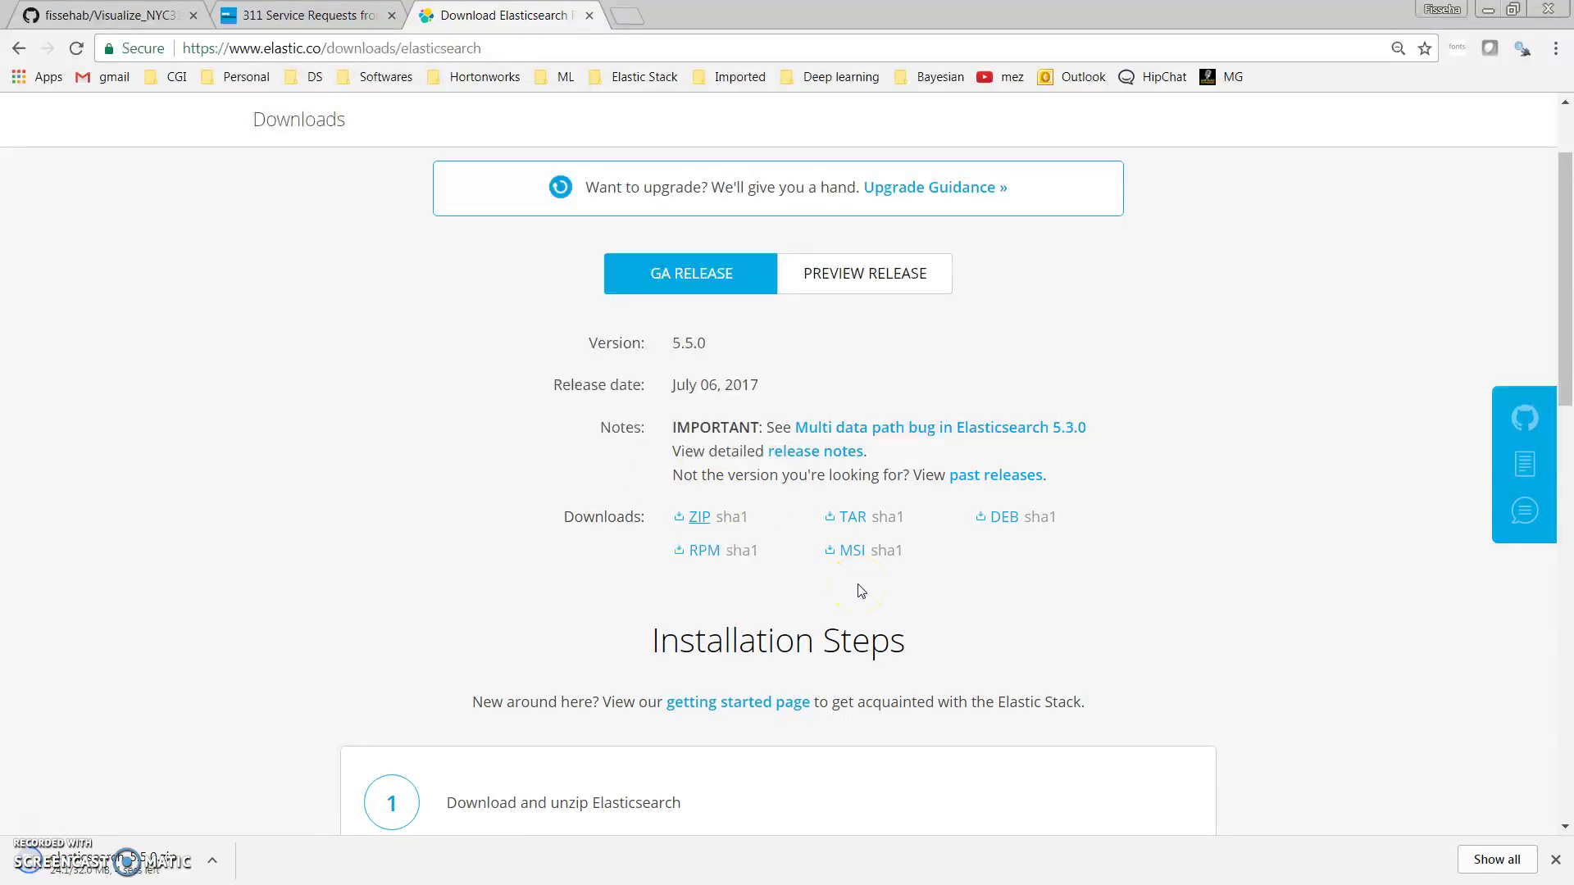
Return to the downloads overview and download the Windows package of Kibana 5.5.0, saving kibana-5.5.0-windows-x86.zip in the temp folder
drag(1558, 337, 1556, 238)
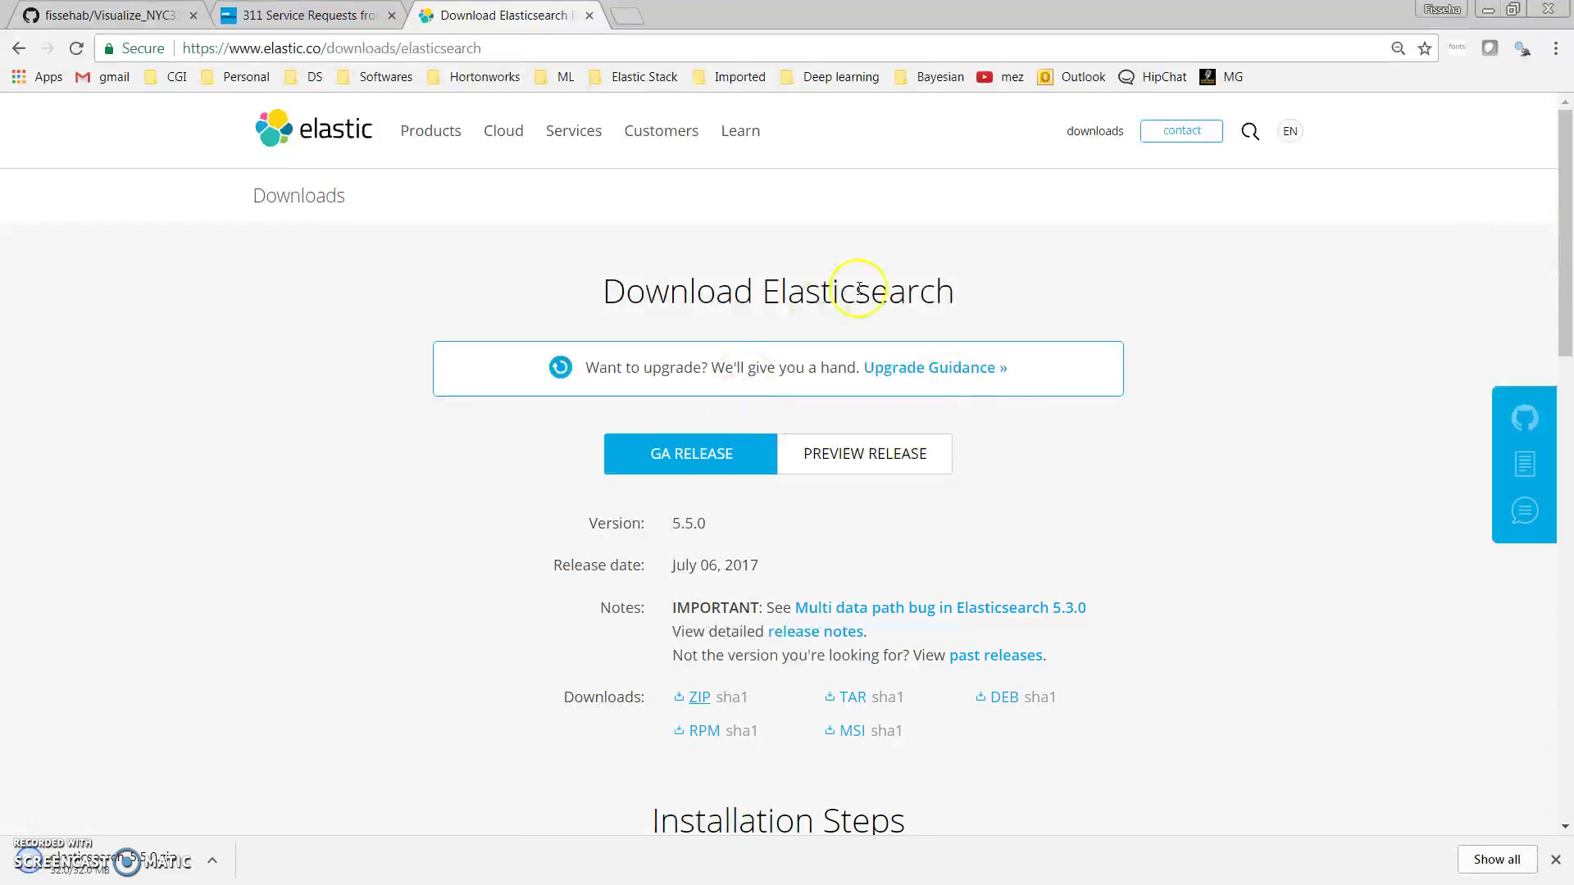
click(18, 48)
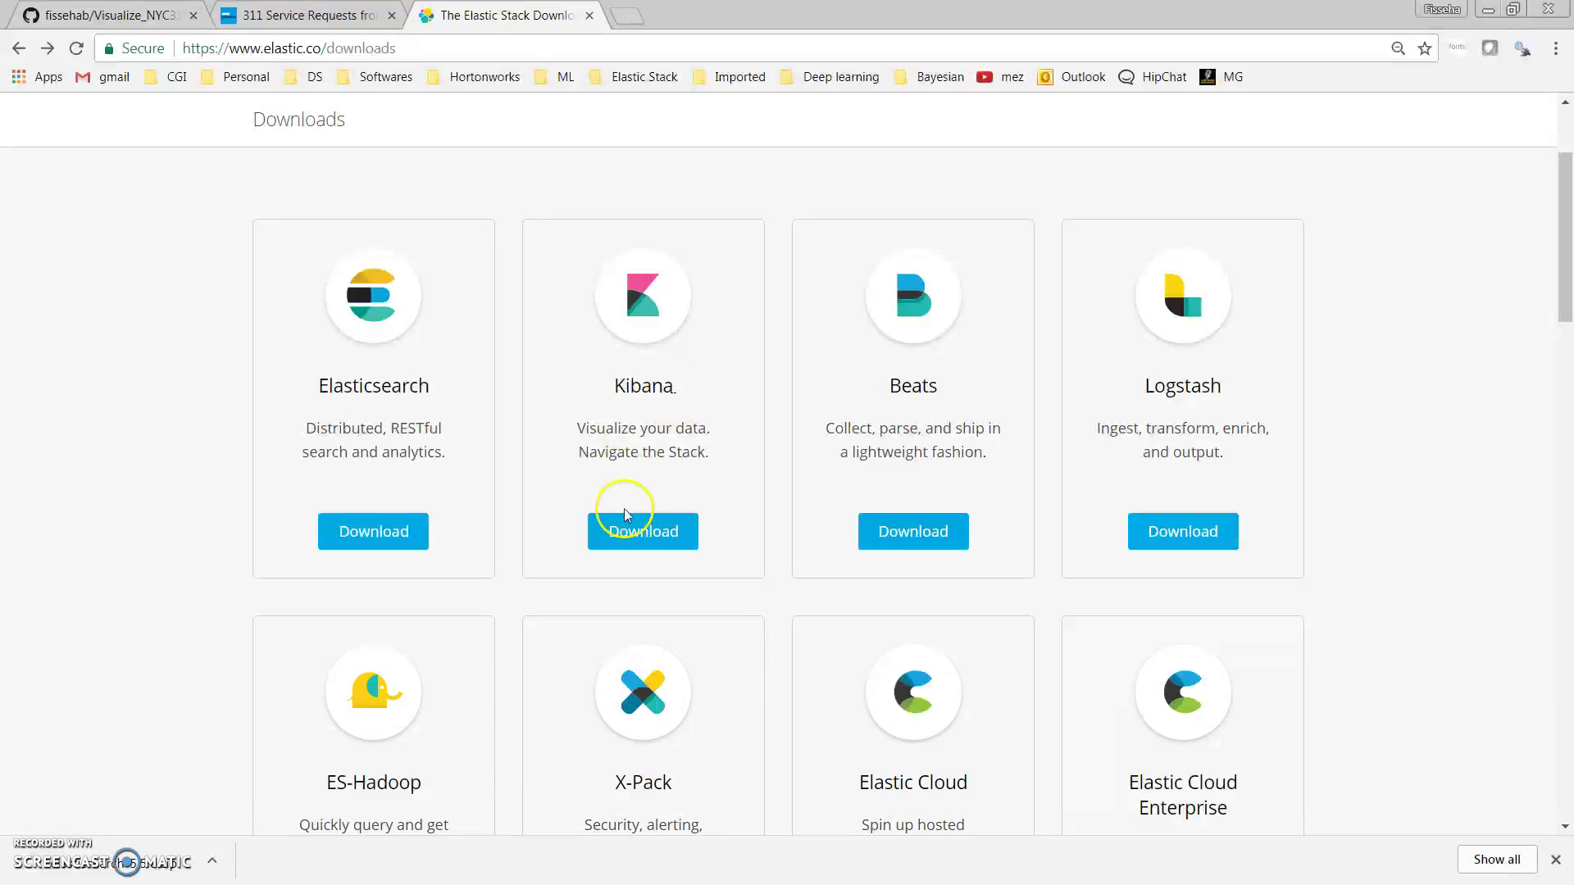
click(643, 535)
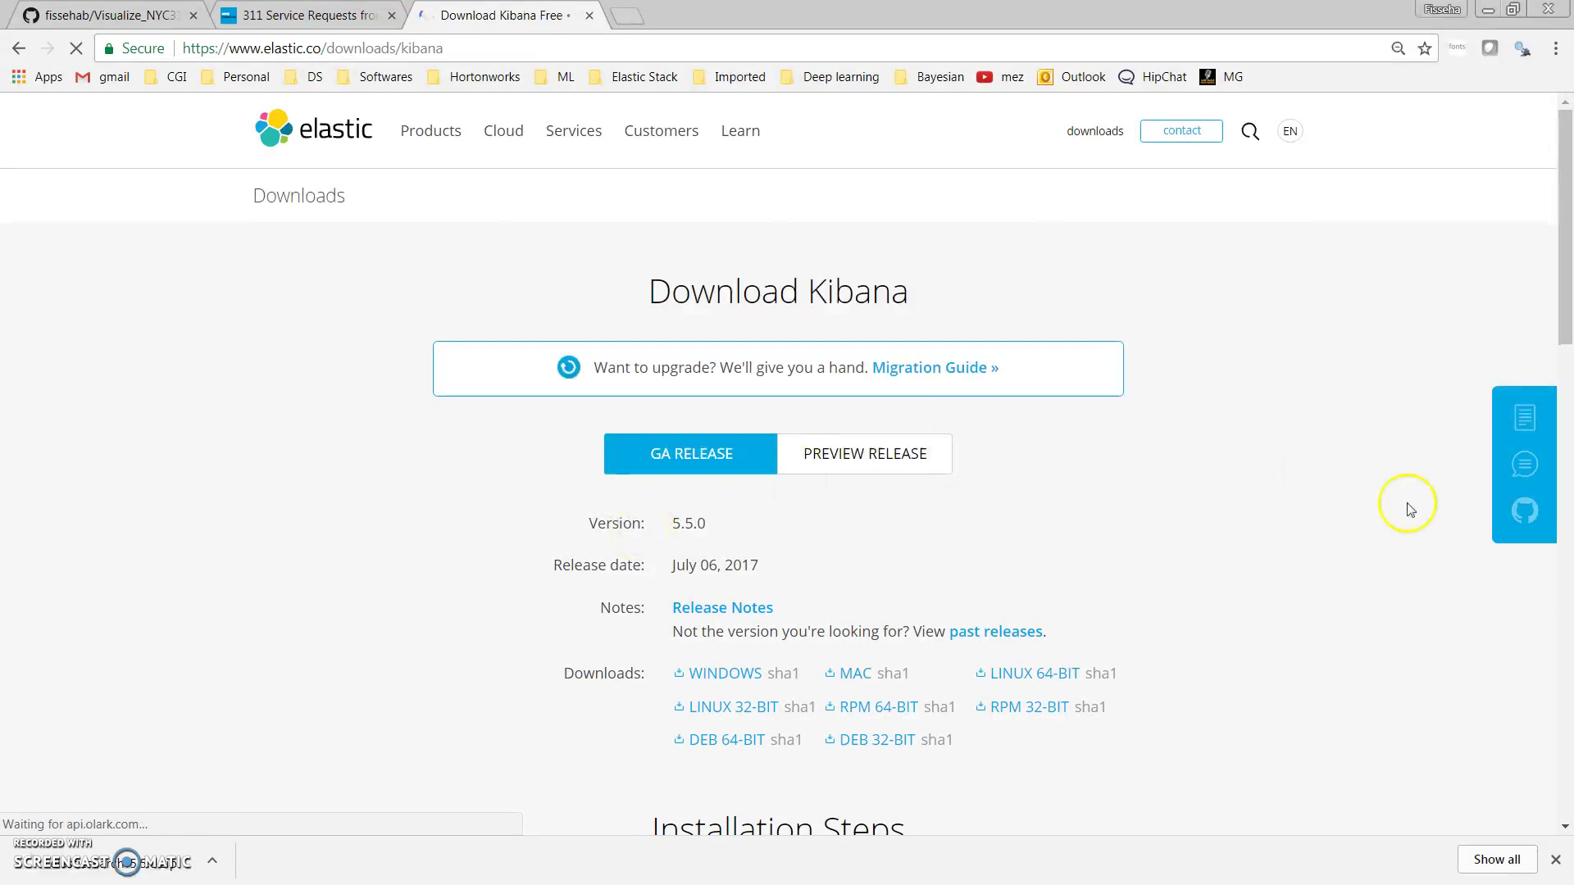
drag(1567, 250, 1567, 317)
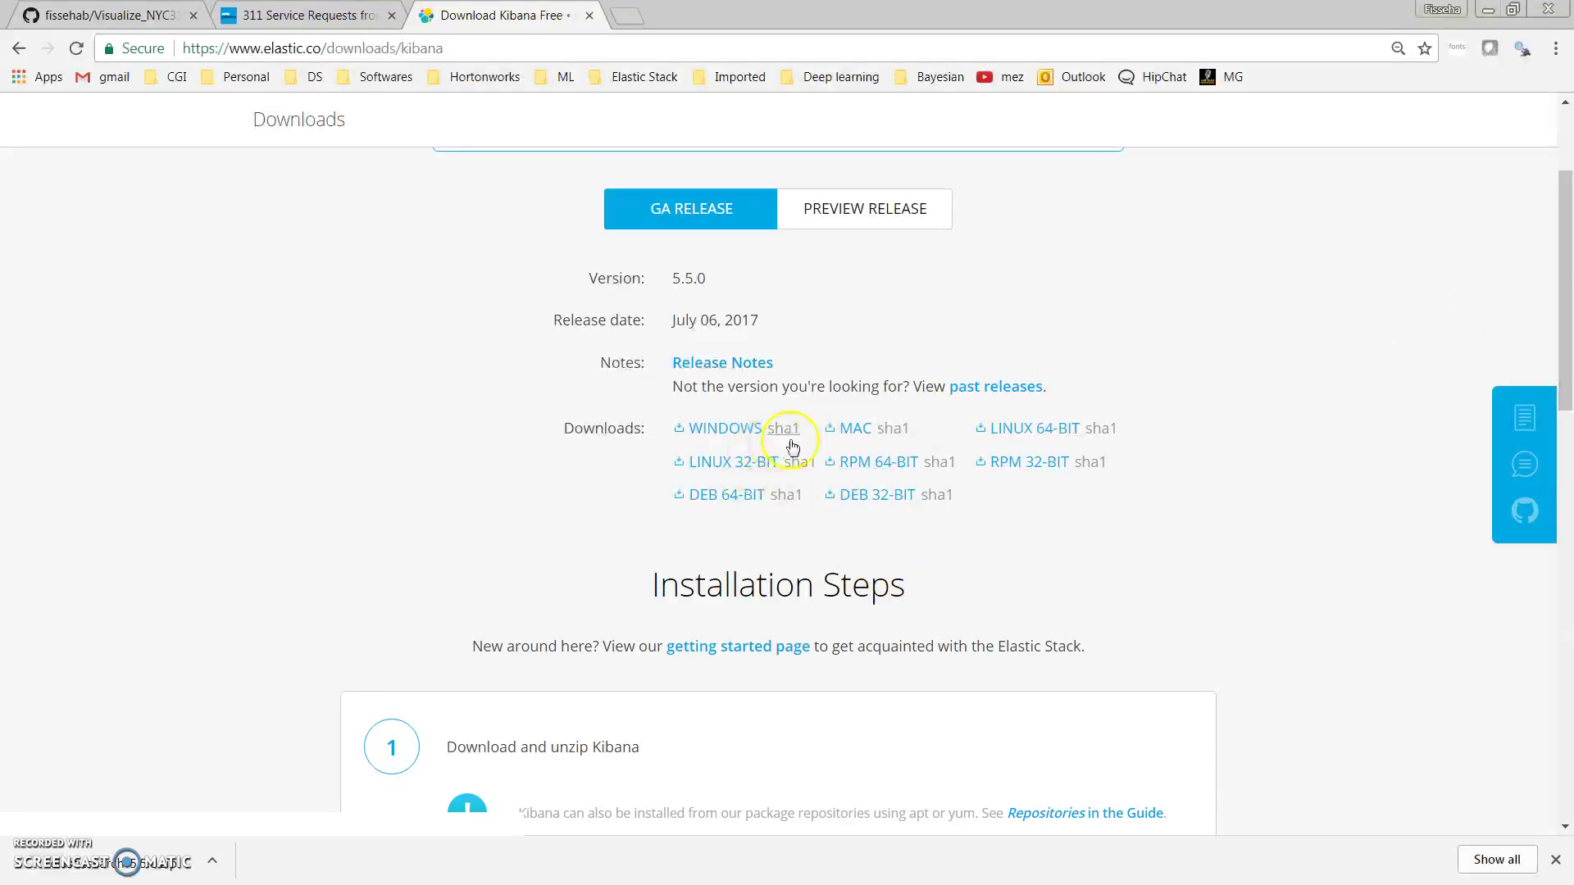
click(743, 430)
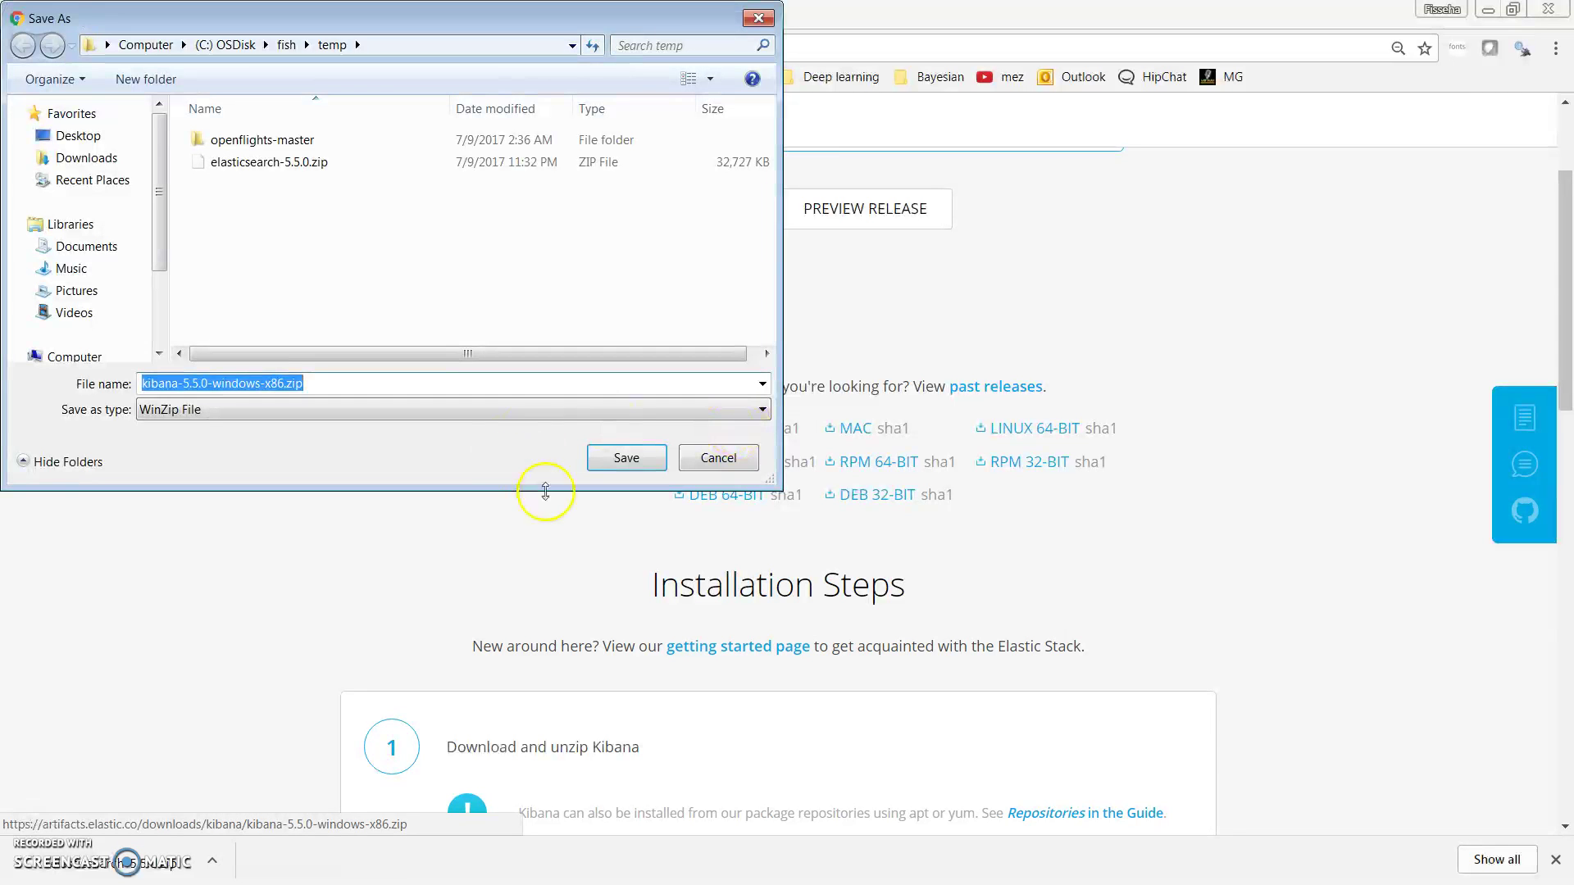
click(617, 457)
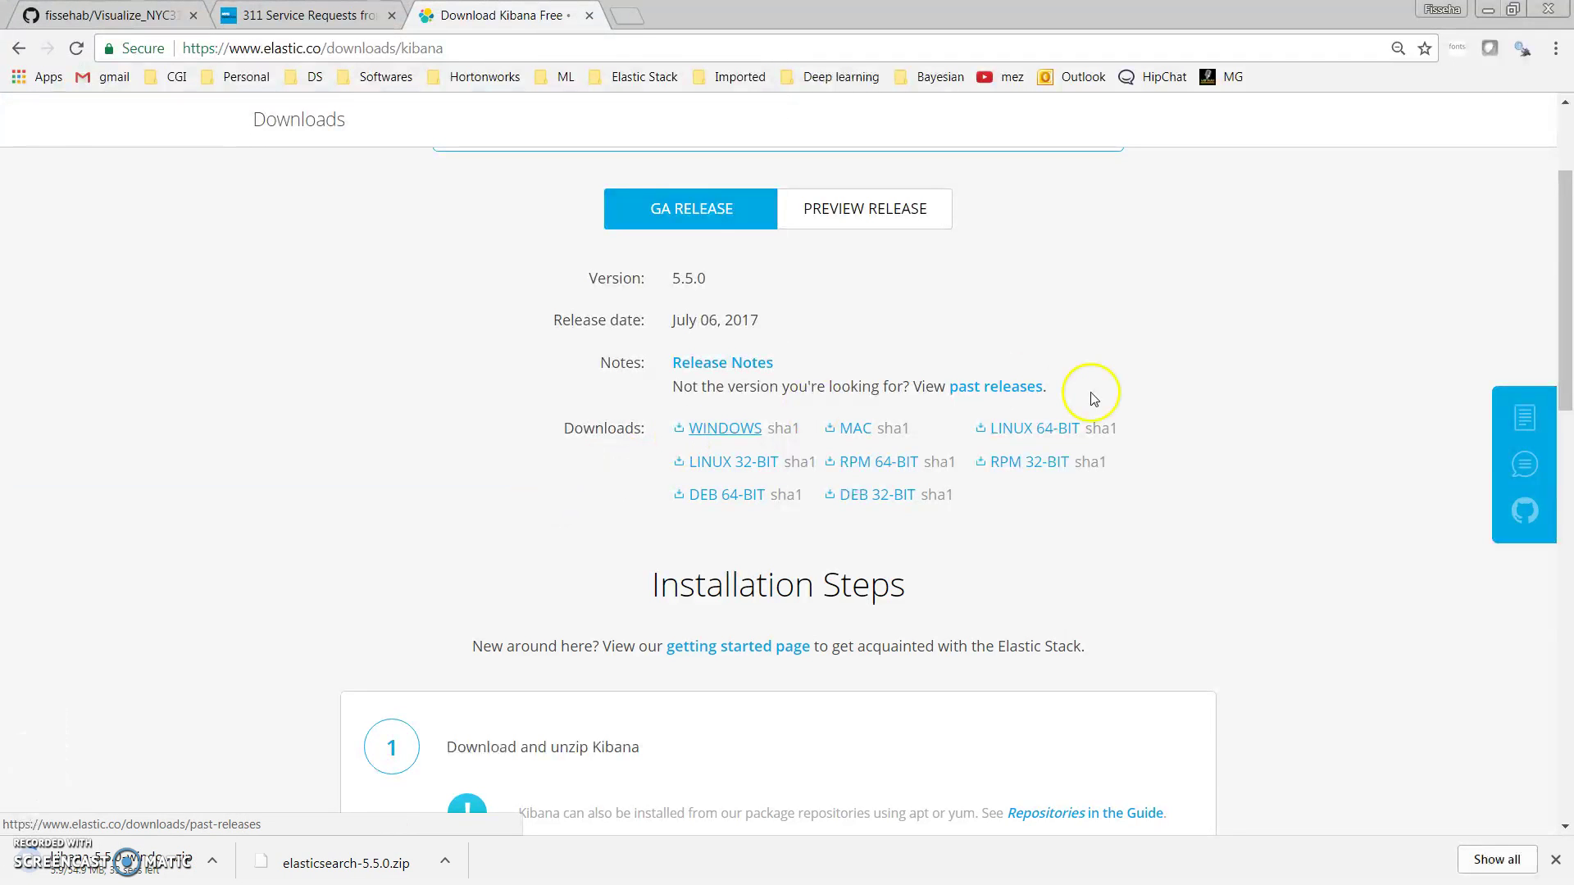
Return to the downloads overview and download the ZIP package of Logstash 5.5.0, saving logstash-5.5.0.zip in the temp folder
drag(1563, 297, 1563, 229)
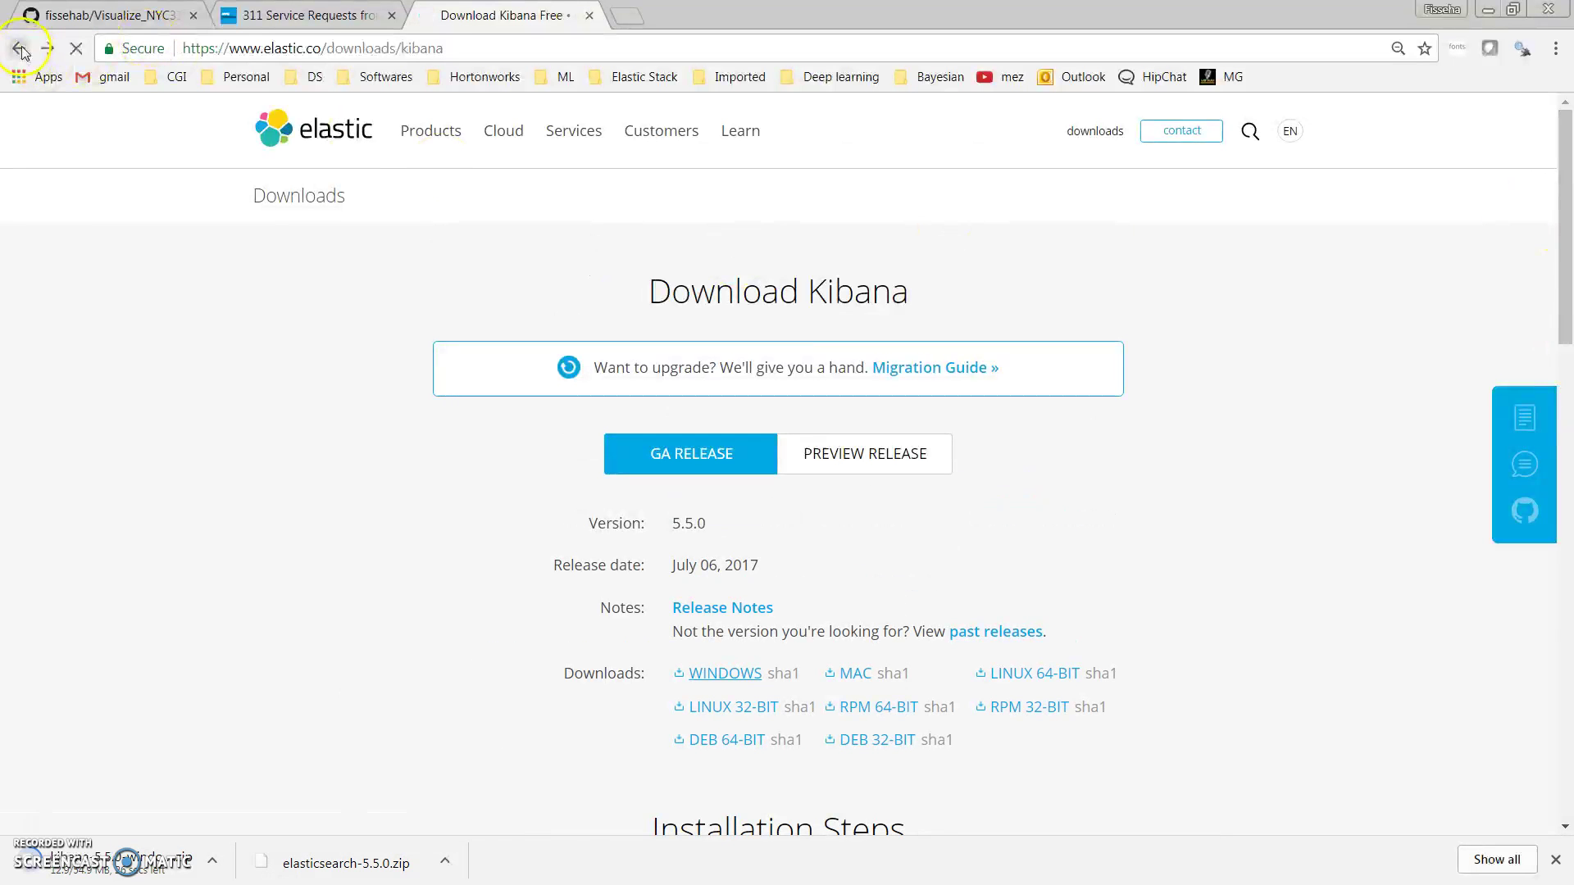
mouse_move(1568, 264)
mouse_down()
mouse_move(1563, 287)
mouse_move(1563, 267)
mouse_up()
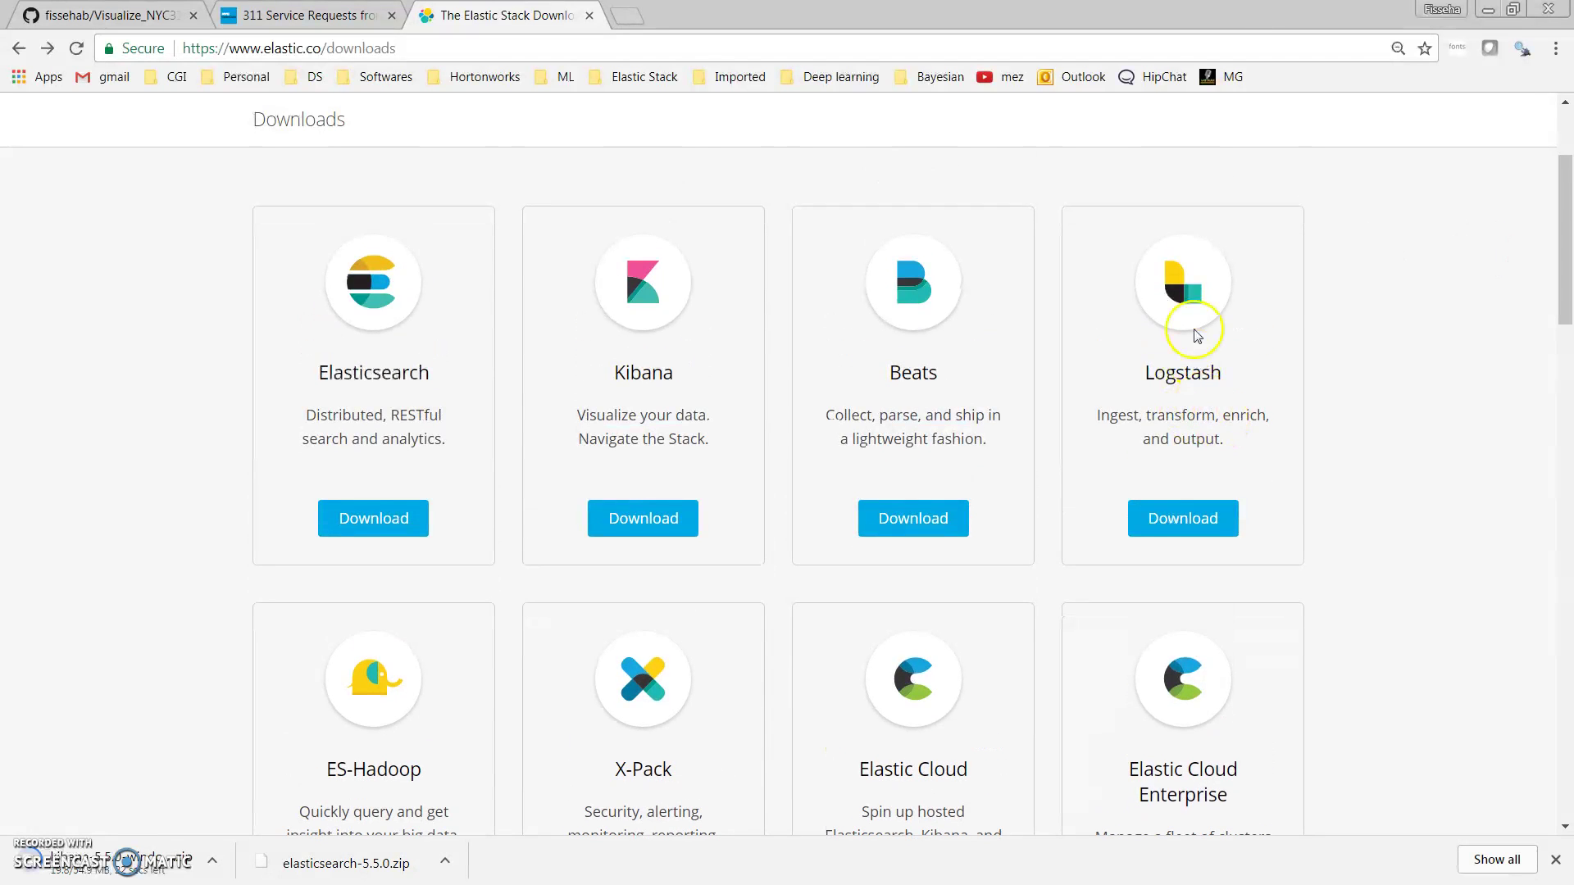
click(1173, 518)
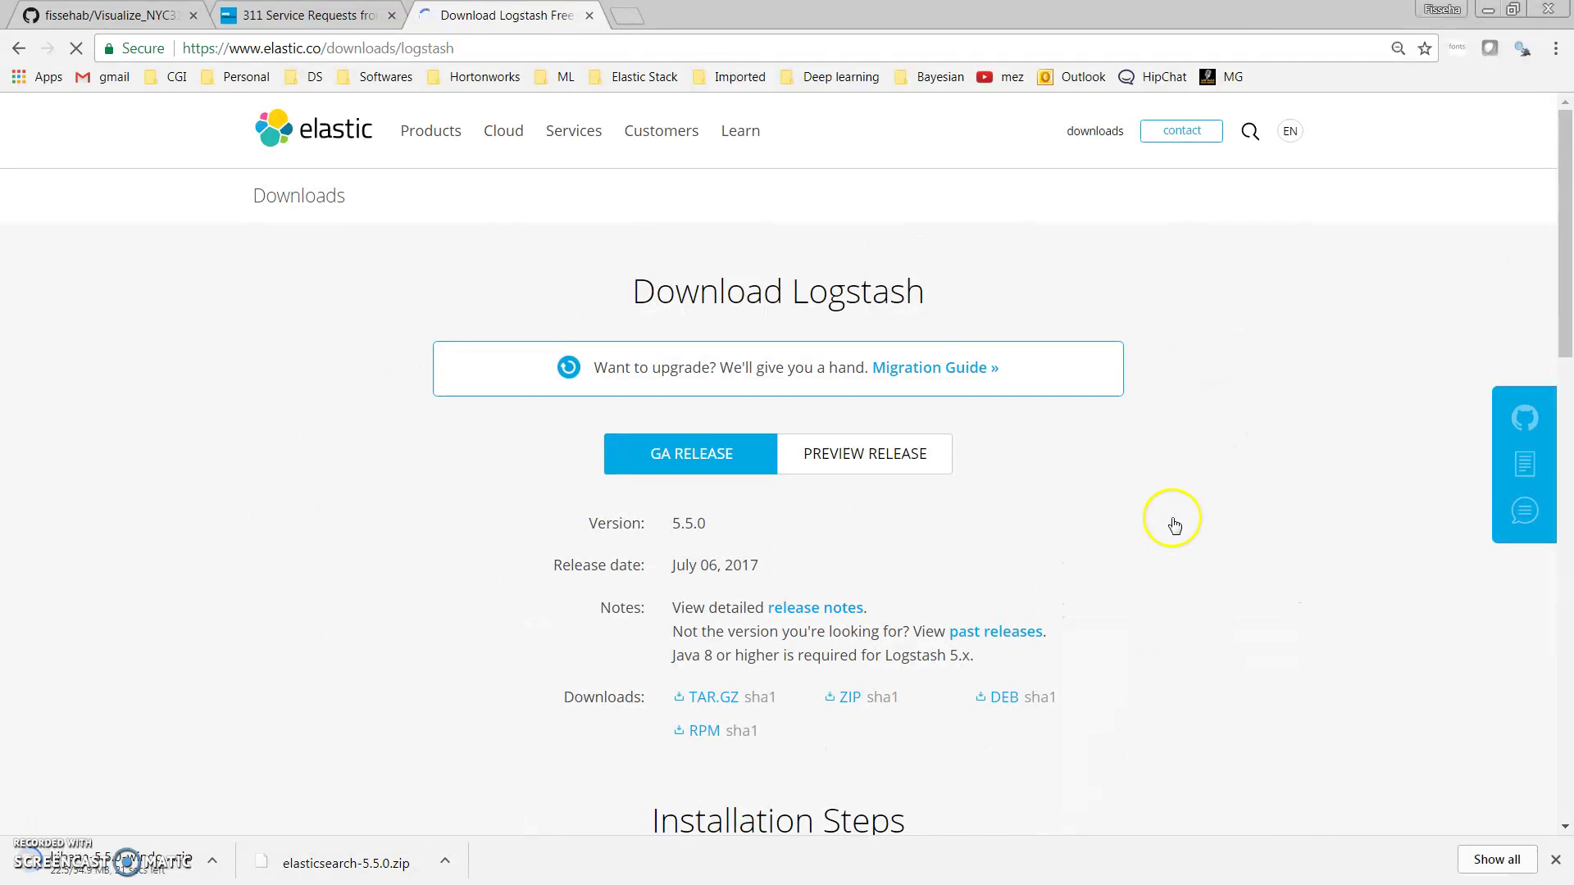
click(849, 707)
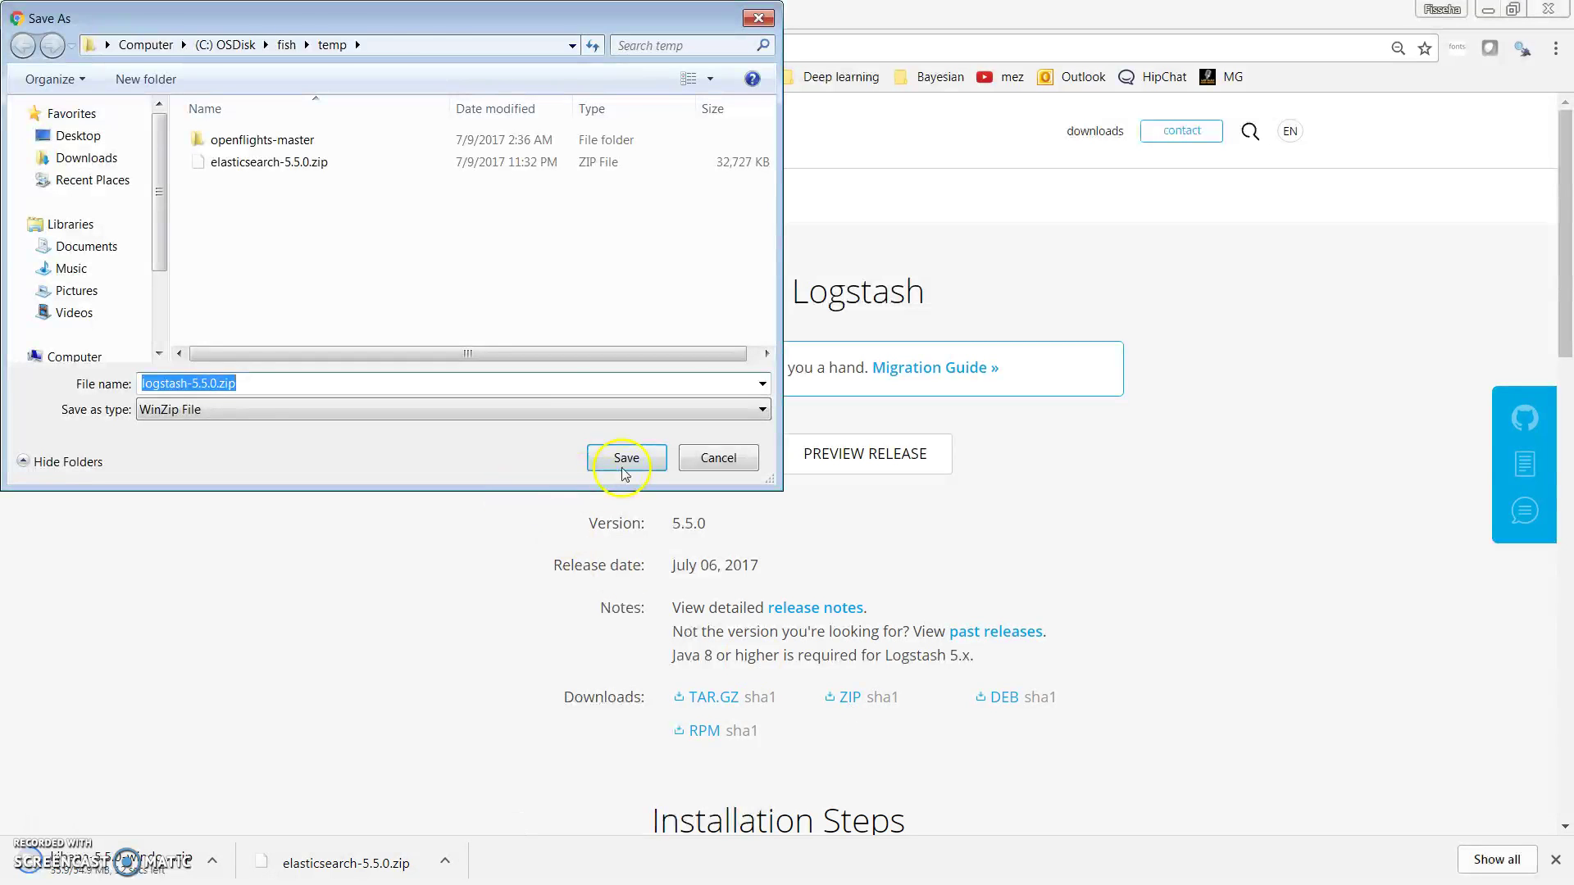
click(625, 458)
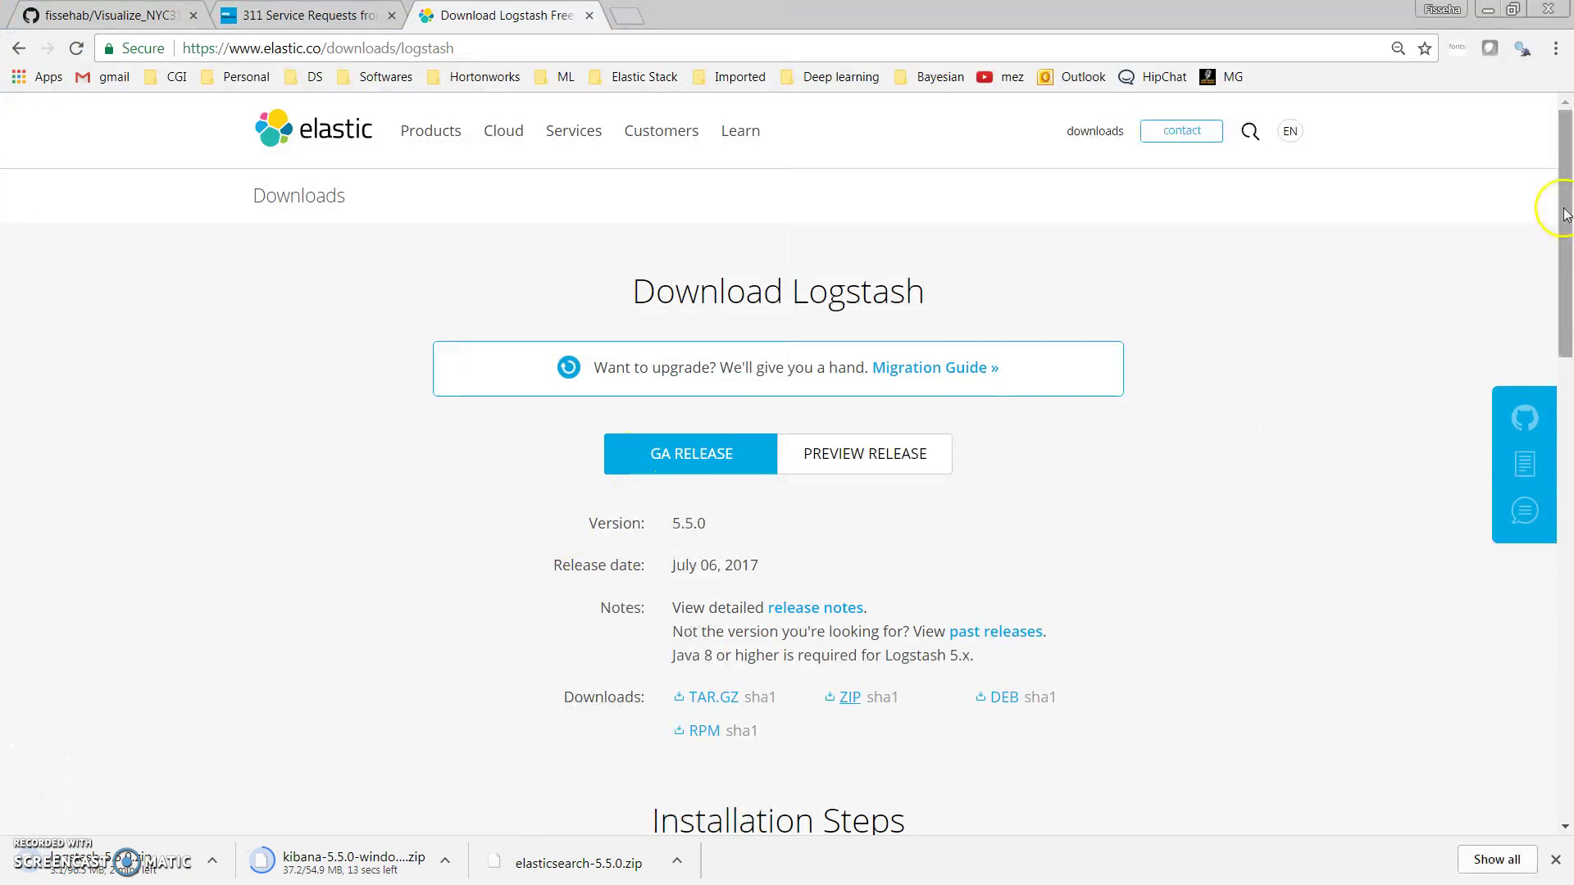
drag(1564, 216, 1556, 316)
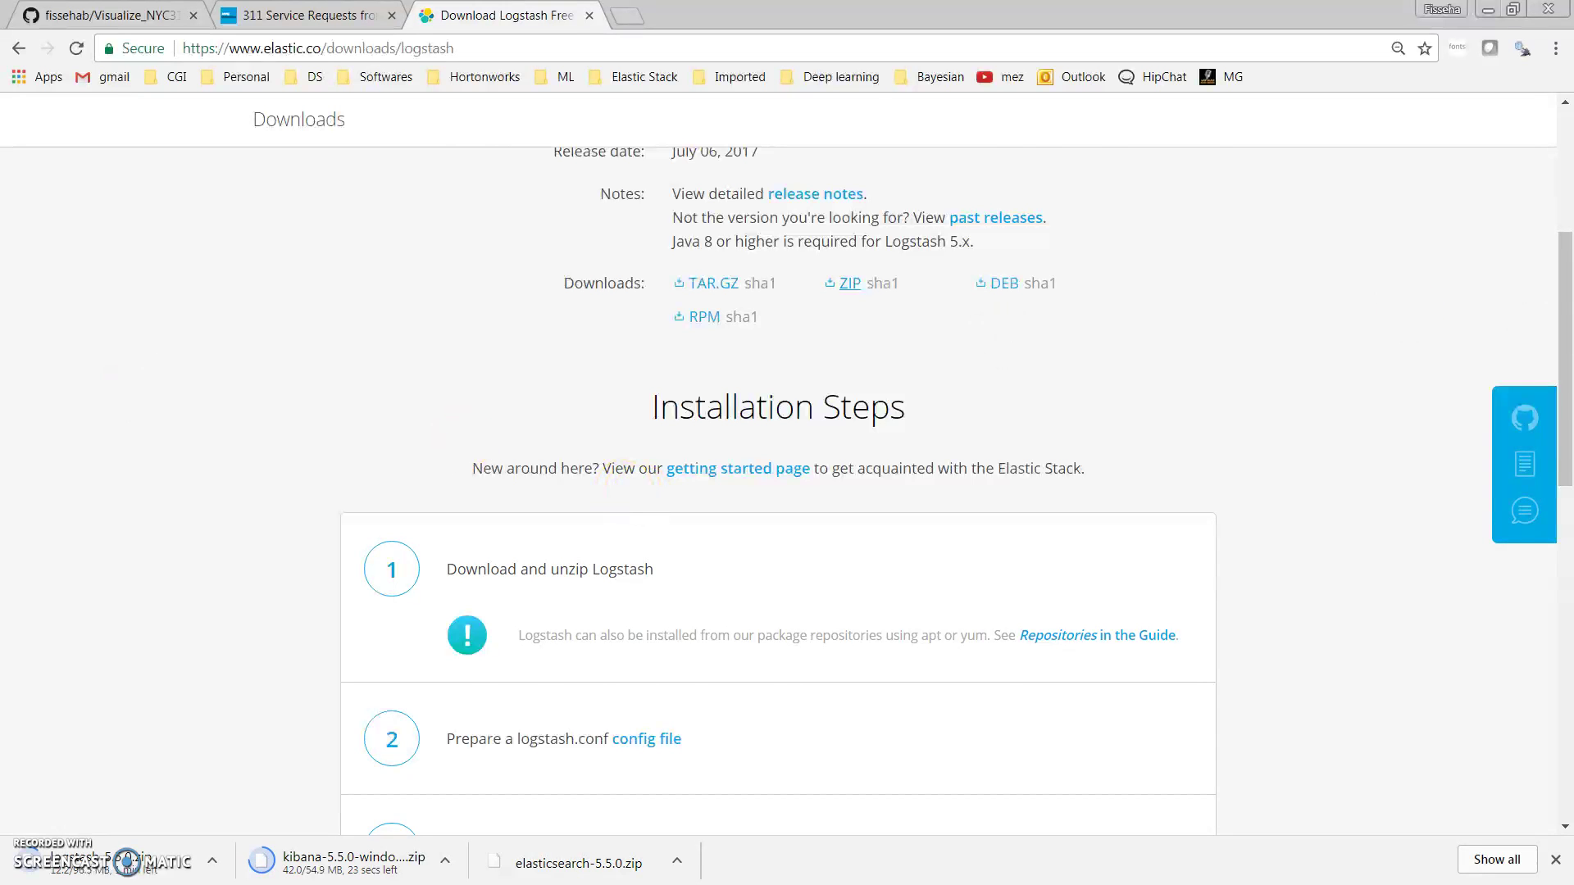
Switch to the file explorer window and open the temp folder under C:\fish
key(alt+Tab)
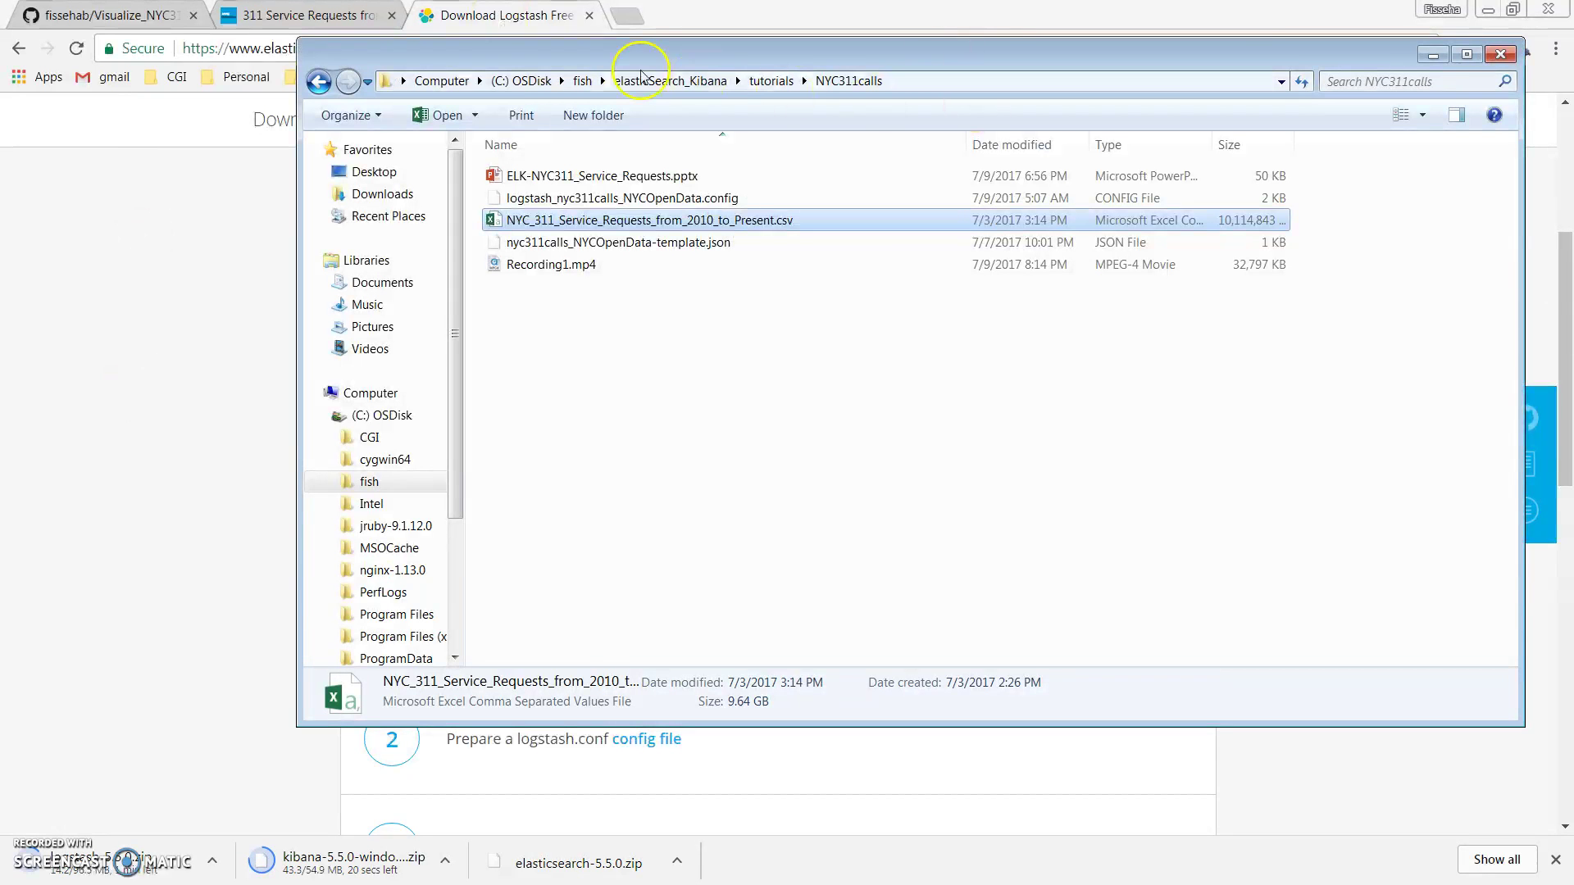
click(603, 81)
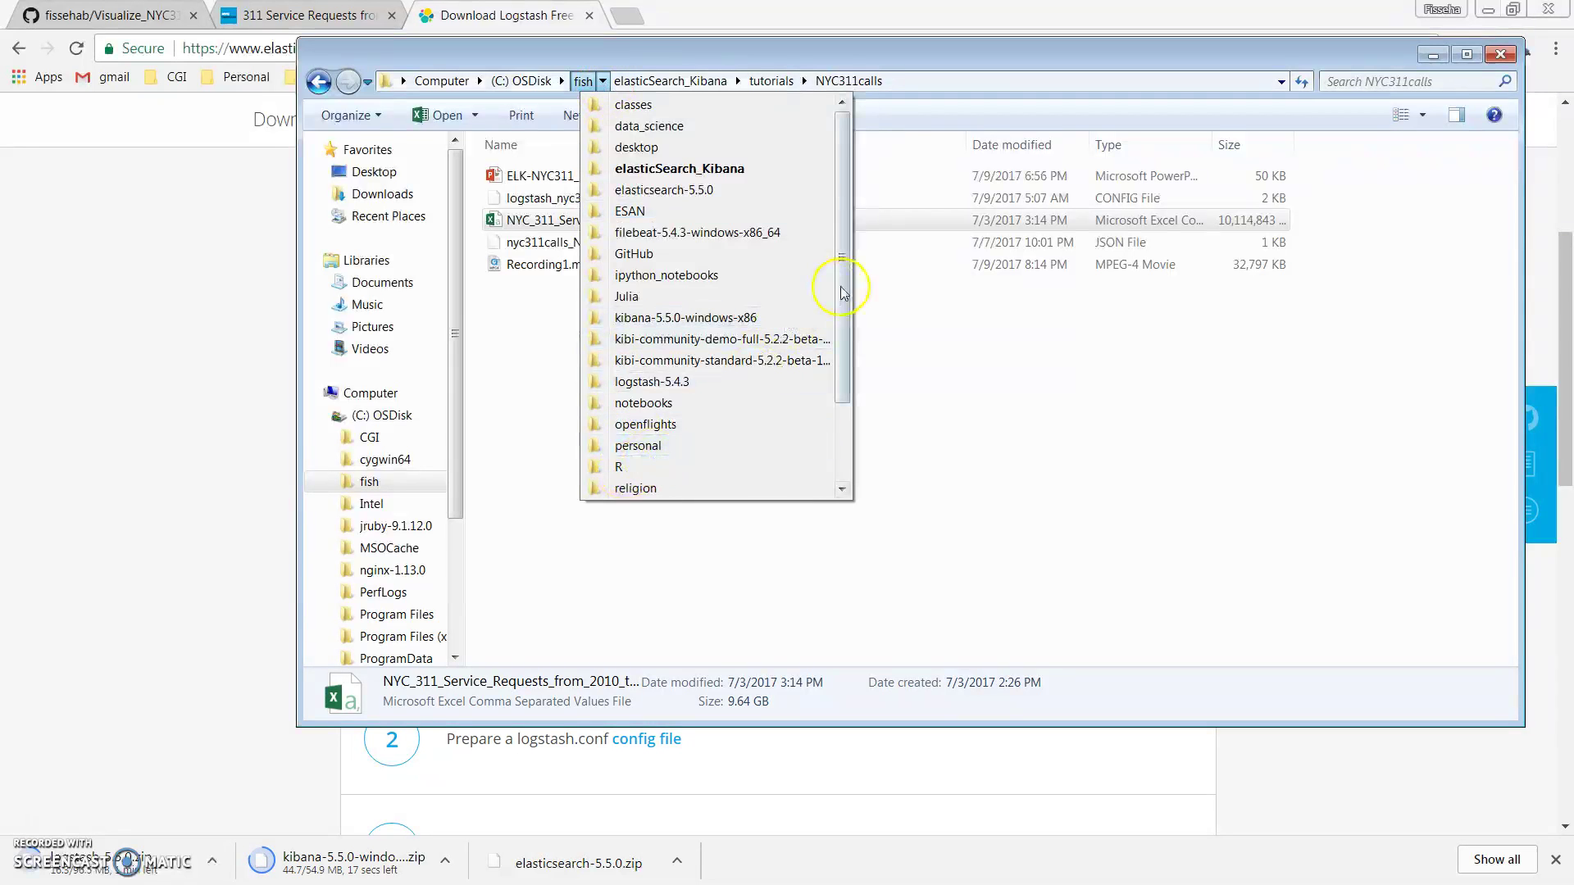
scroll(830, 461, down, 2)
click(629, 466)
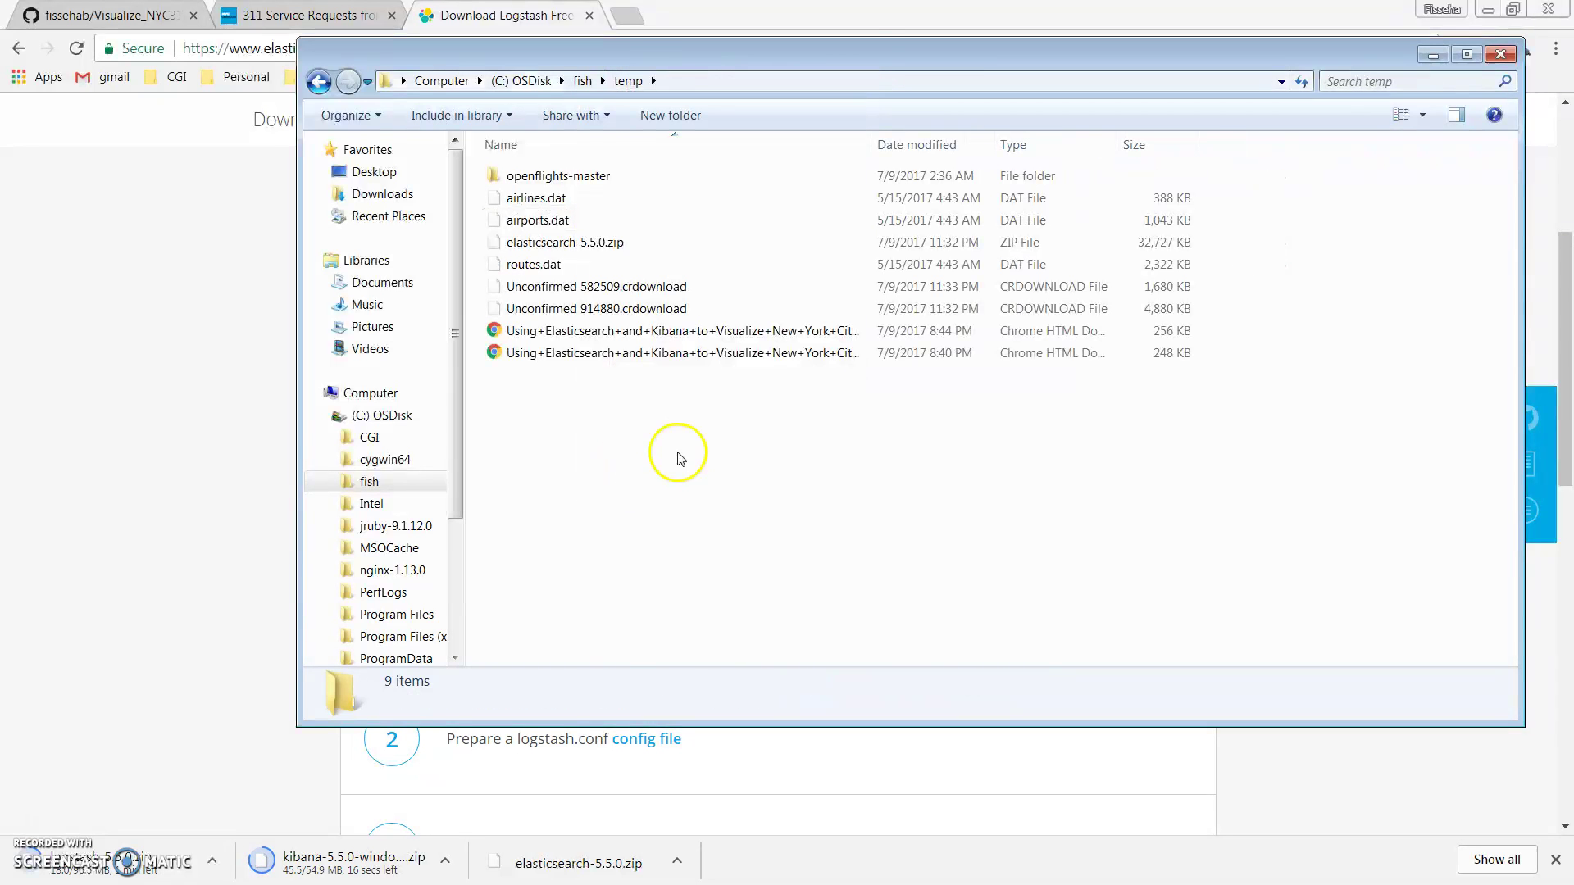
Delete the two saved Chrome HTML documents about visualizing New York City data from the temp folder
click(555, 354)
shift+click(563, 332)
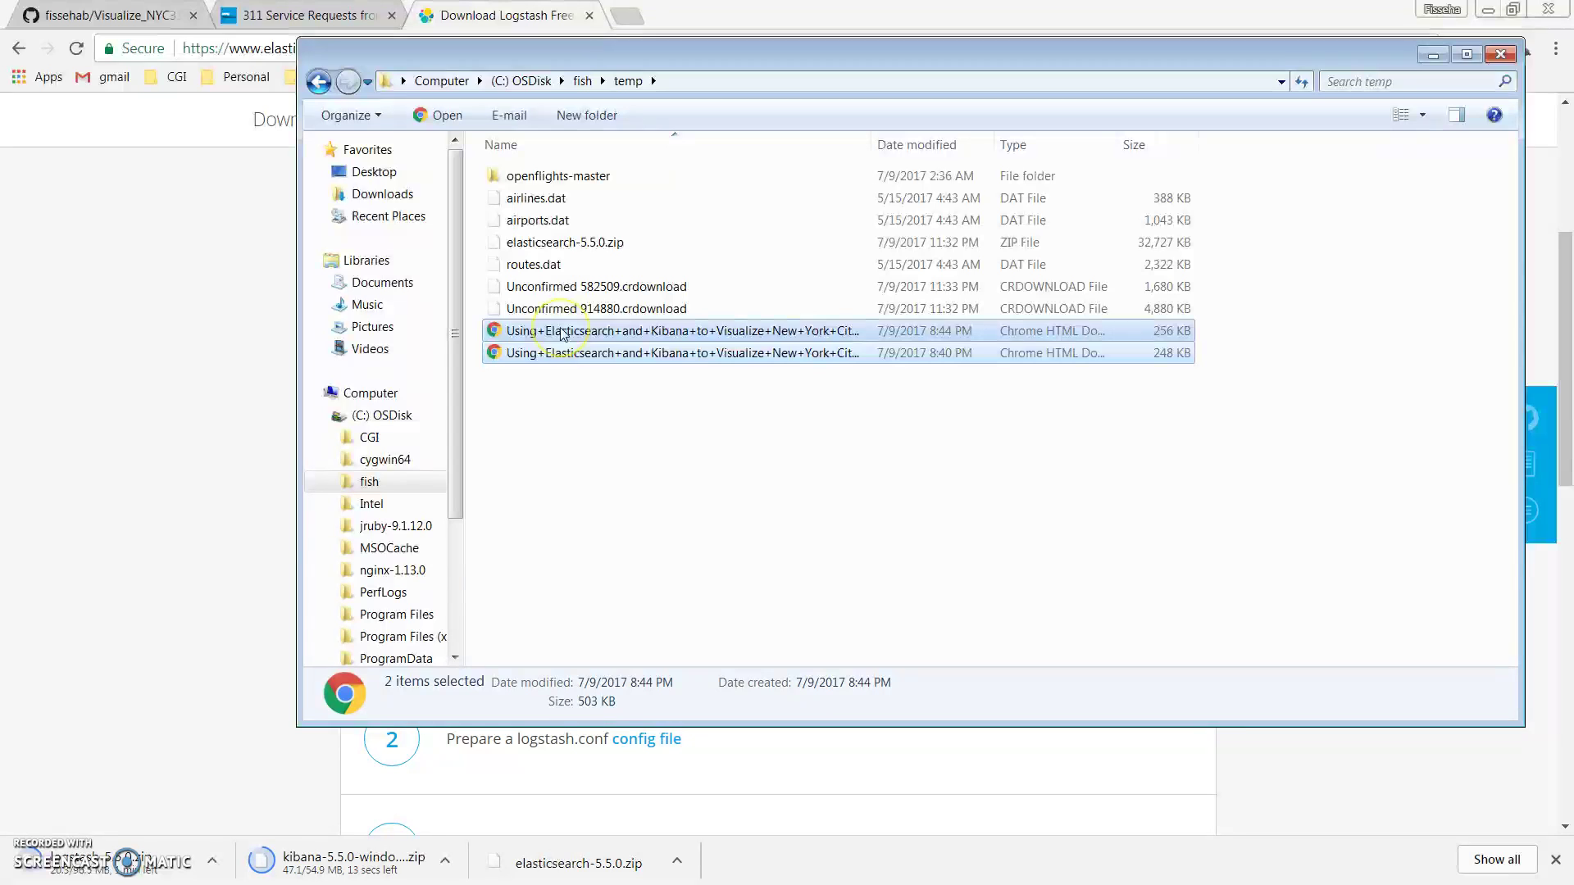
key(Delete)
click(861, 471)
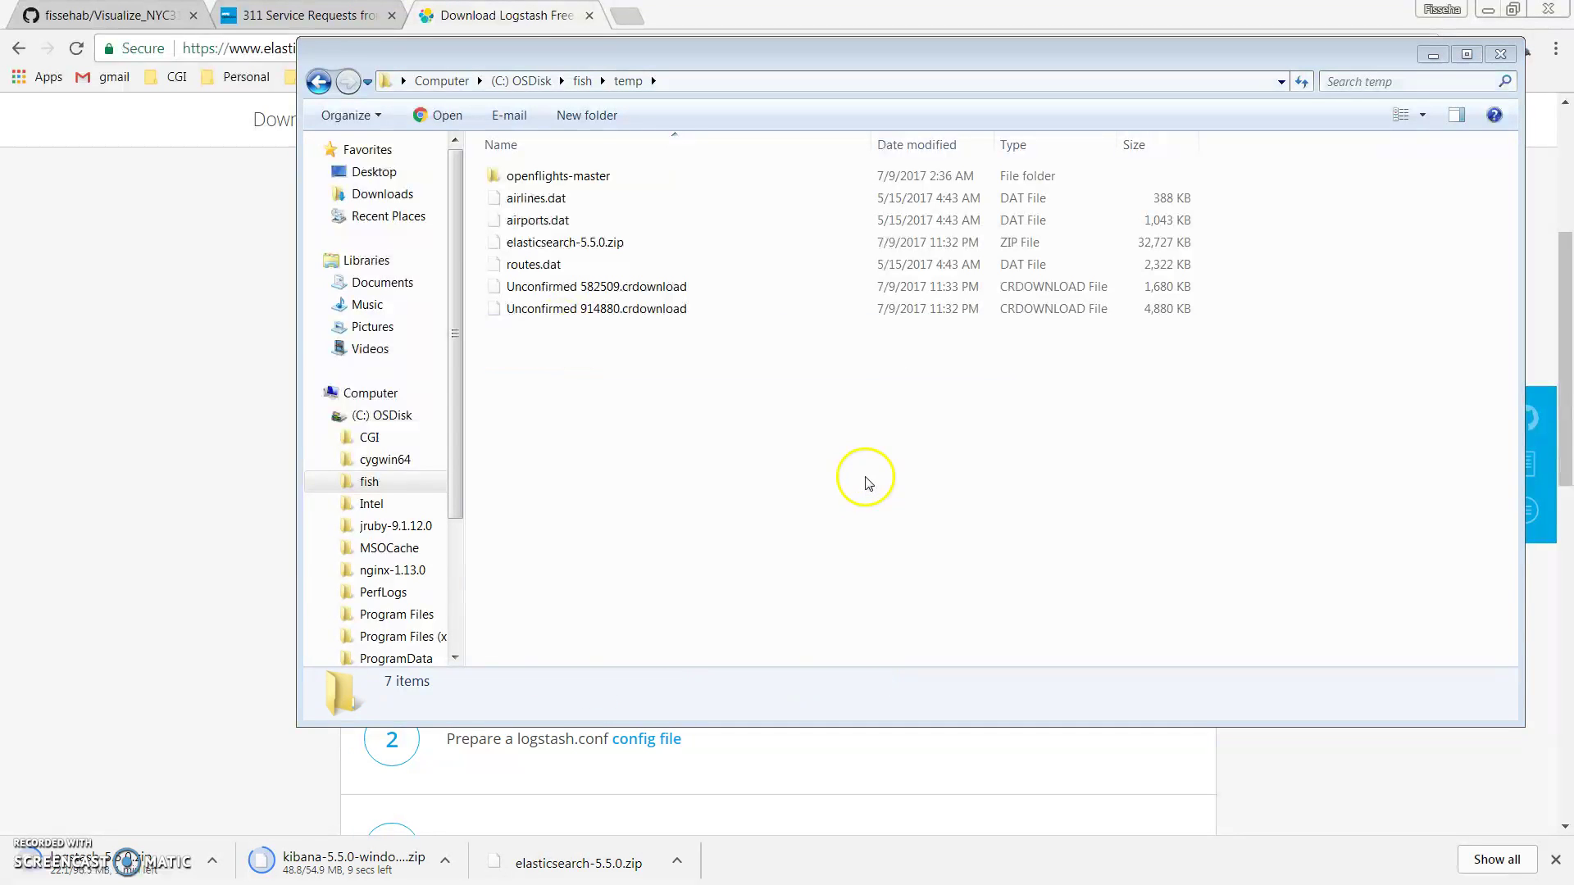
Delete the openflights-master folder and the files airlines.dat, airports.dat and routes.dat from the temp folder
click(564, 181)
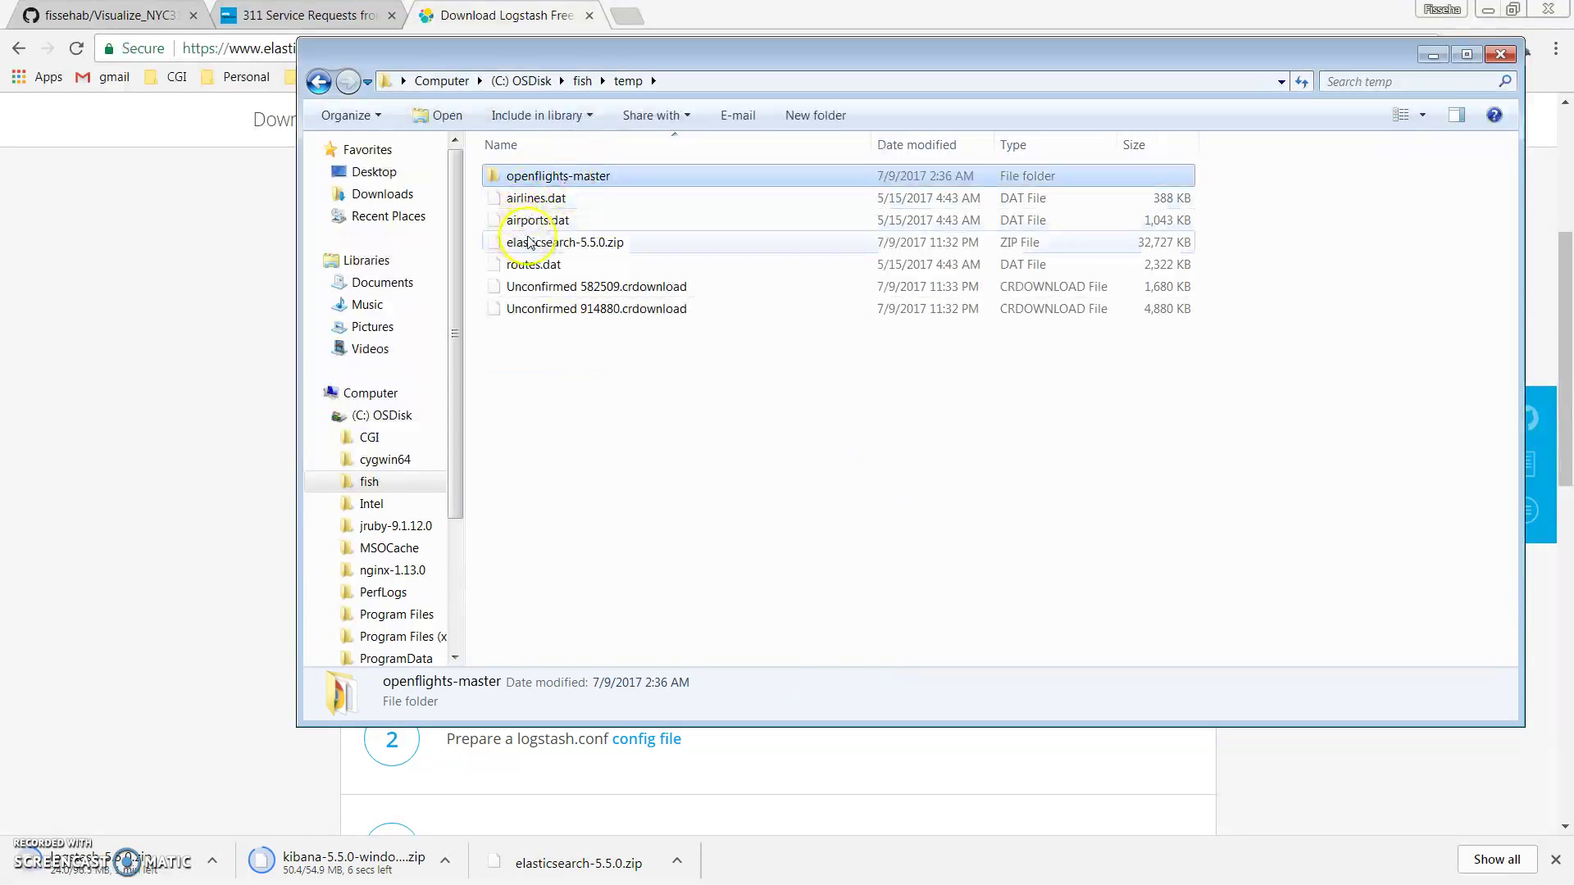
shift+click(536, 263)
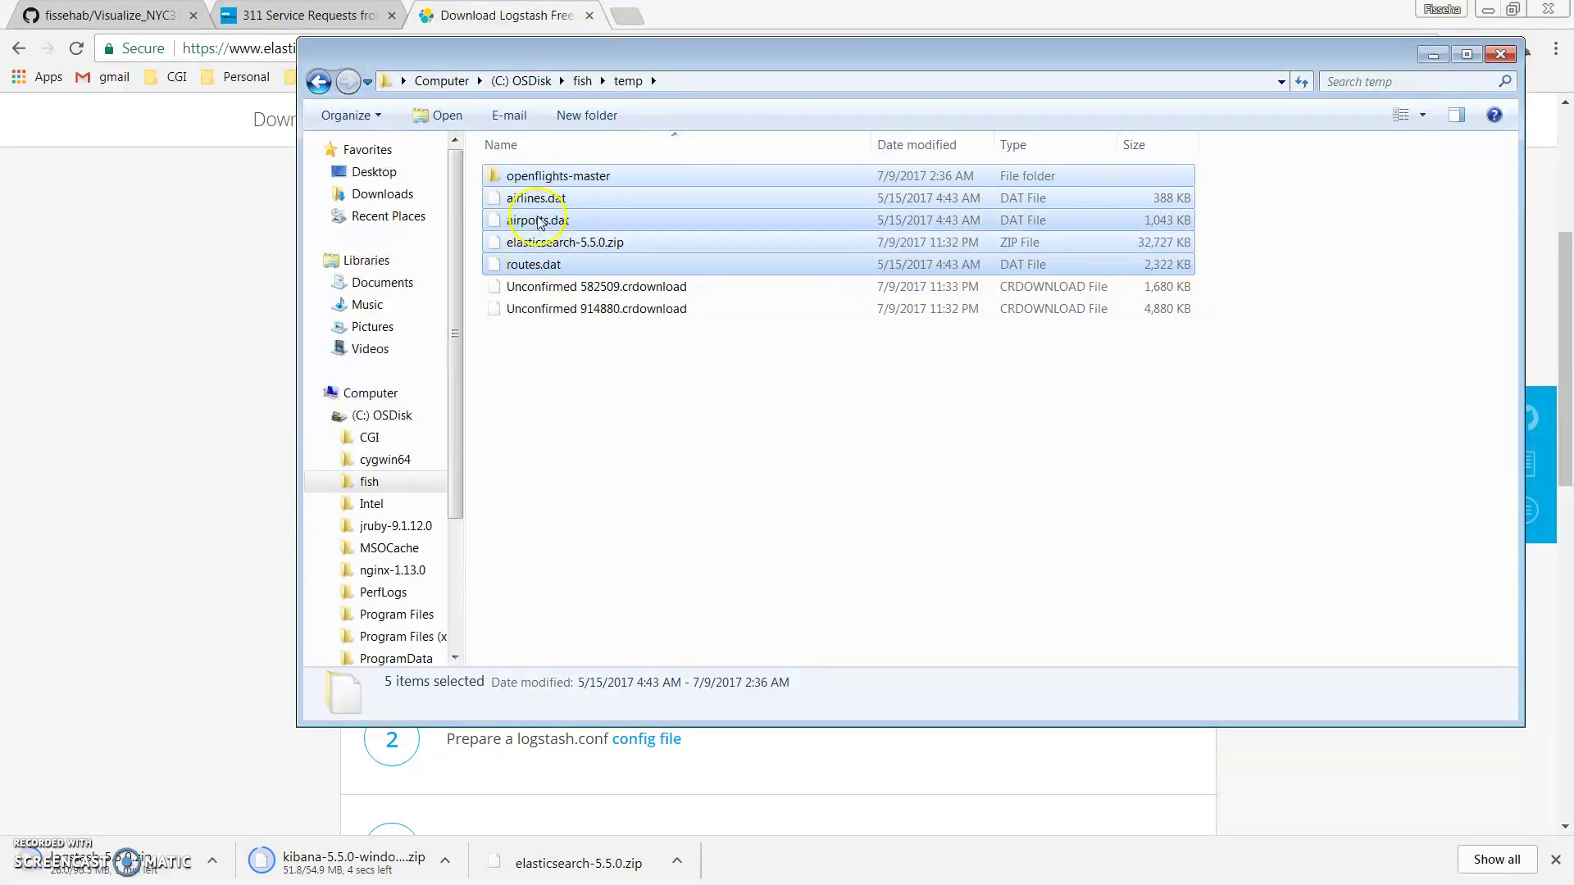
shift+click(538, 221)
key(Delete)
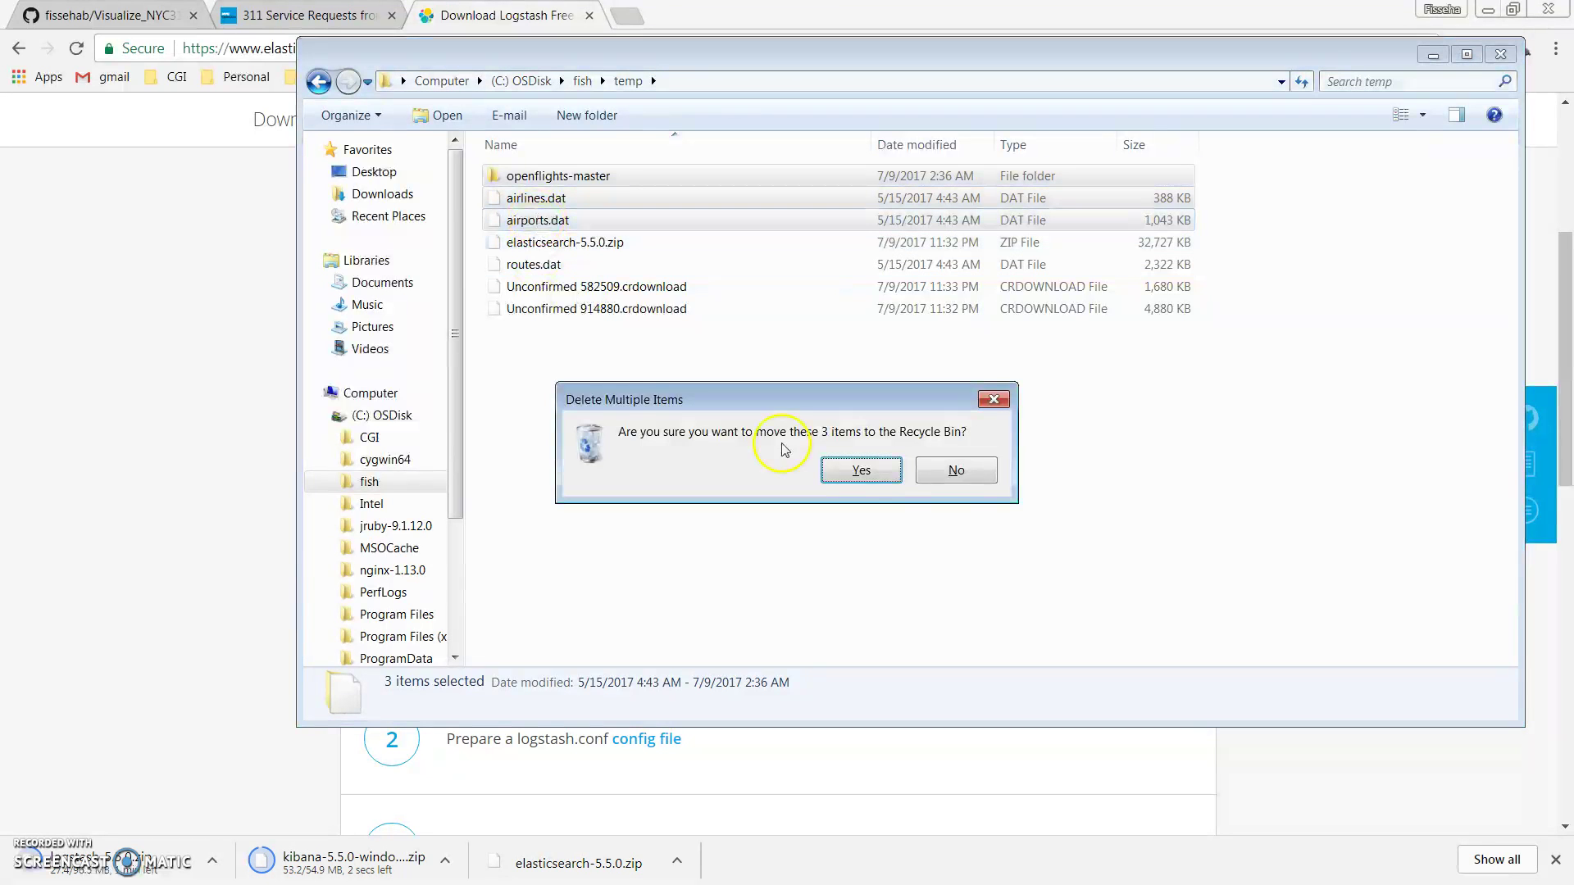
click(861, 473)
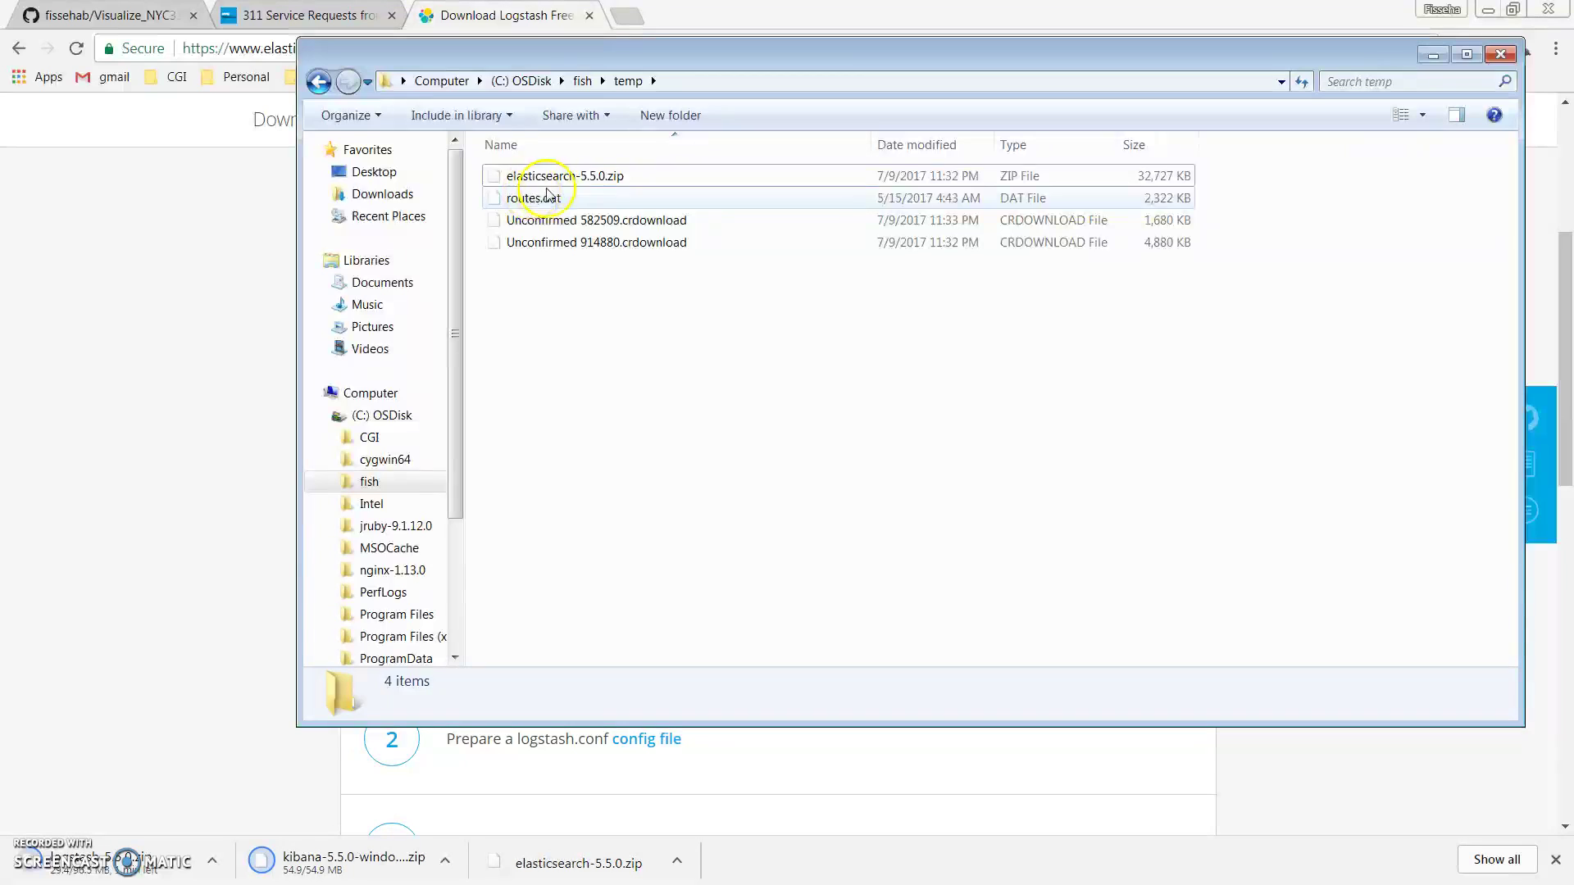
click(554, 199)
key(Delete)
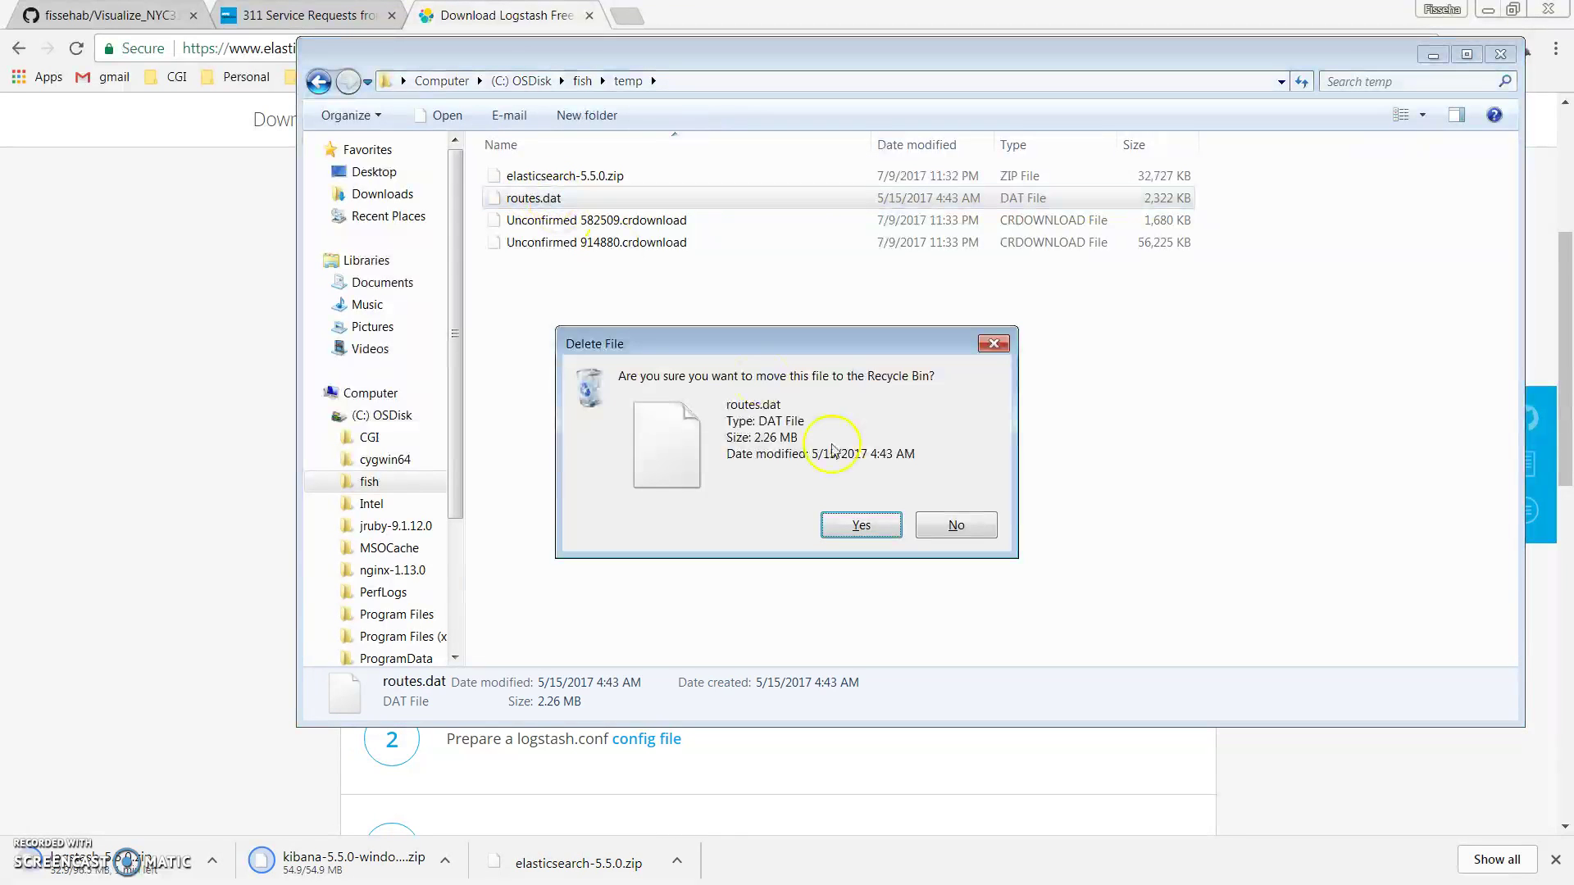
click(837, 522)
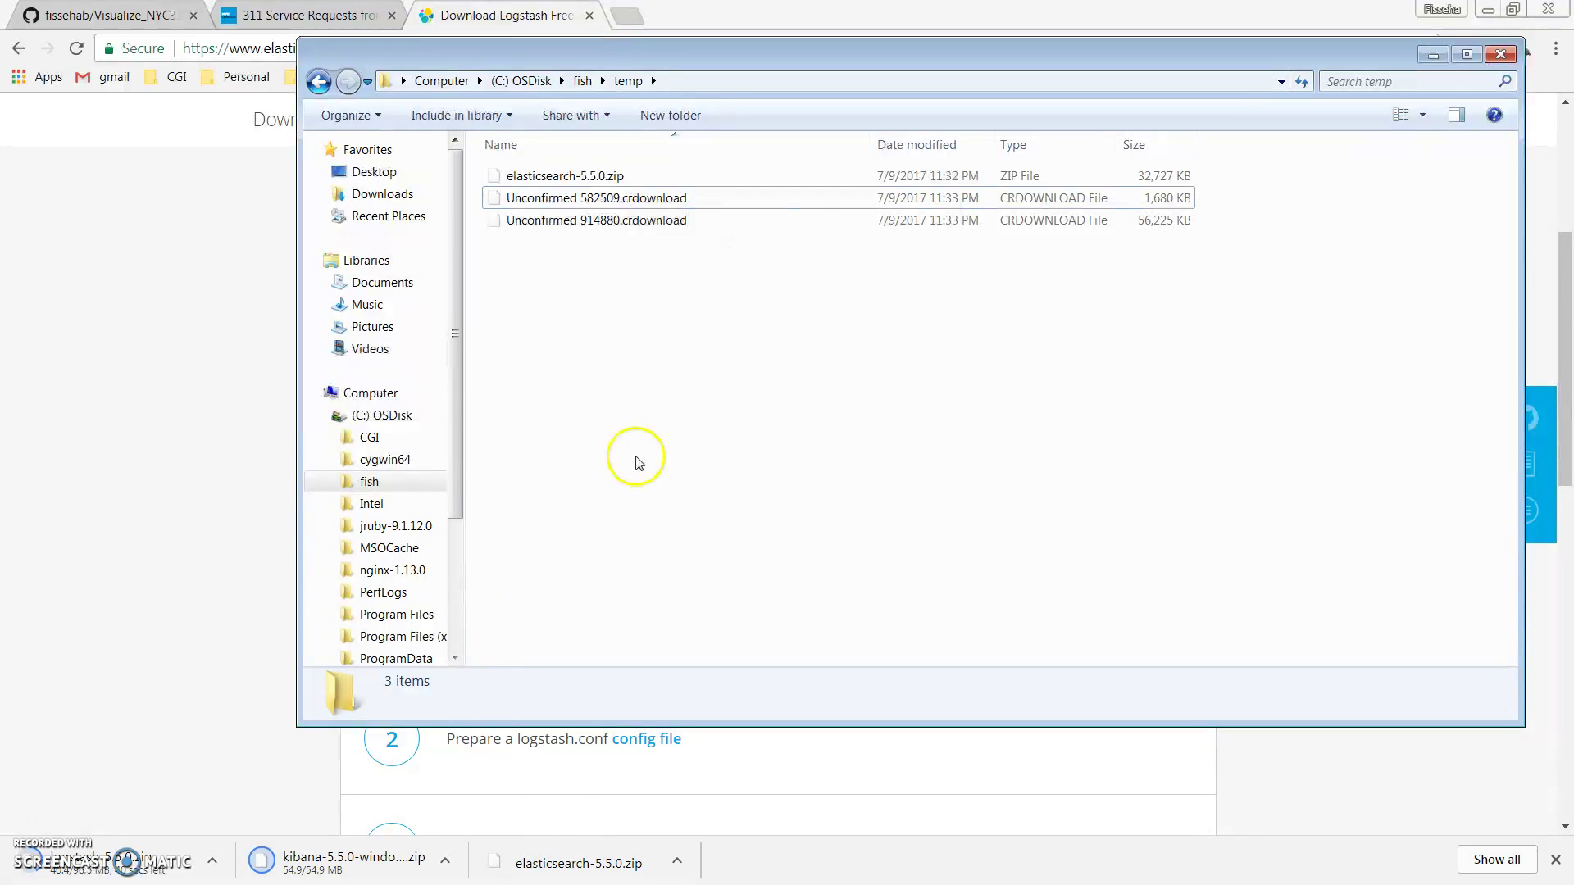
Extract elasticsearch-5.5.0.zip with WinZip directly into the temp folder
click(574, 177)
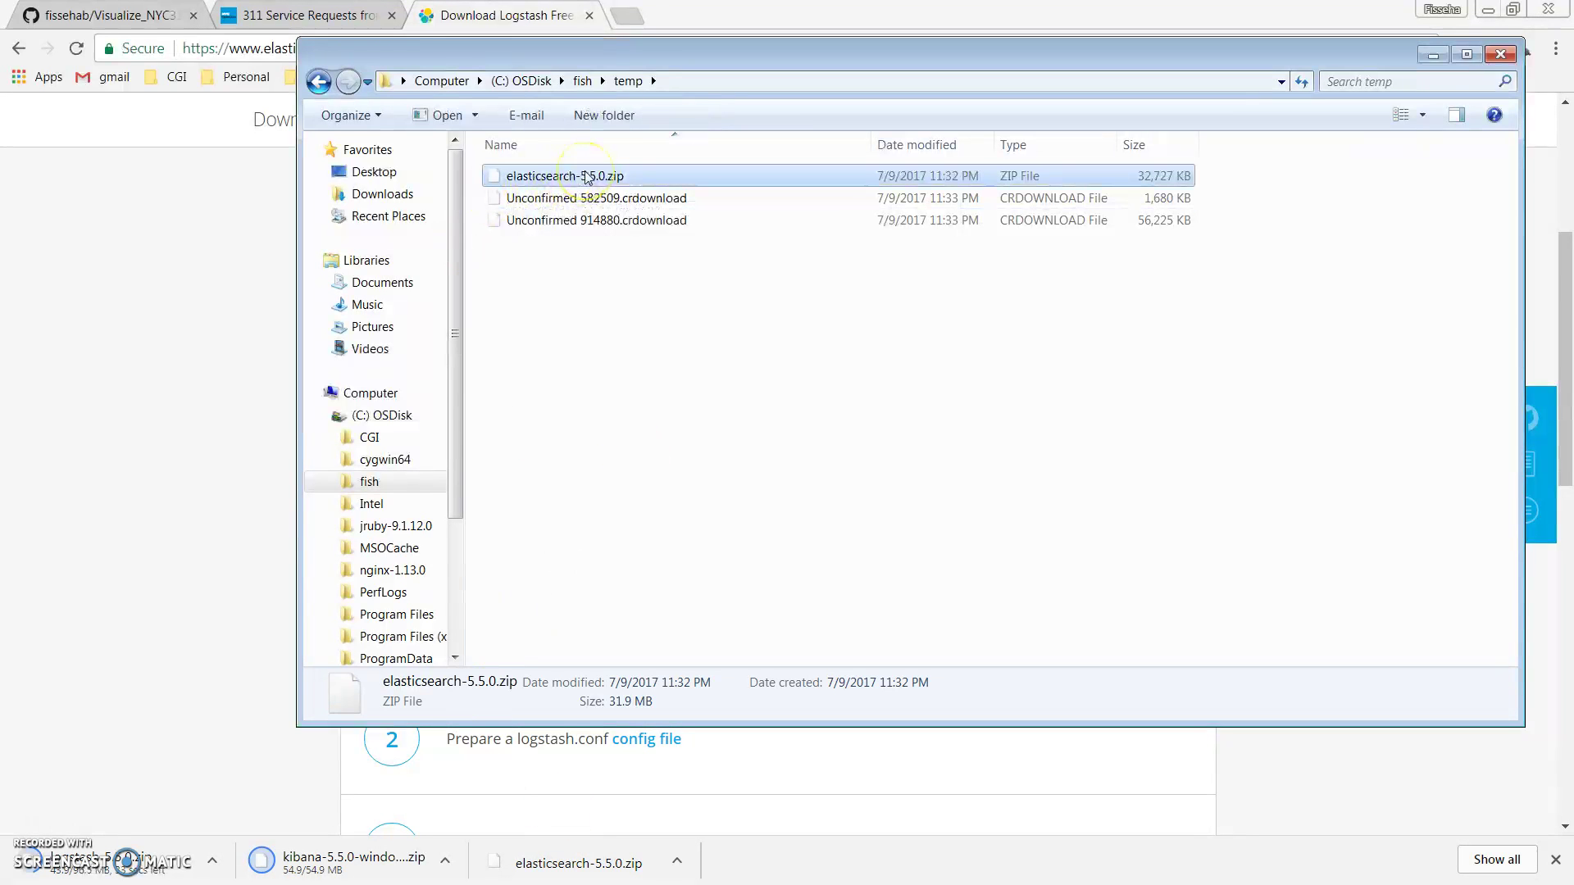
right_click(587, 177)
mouse_move(706, 339)
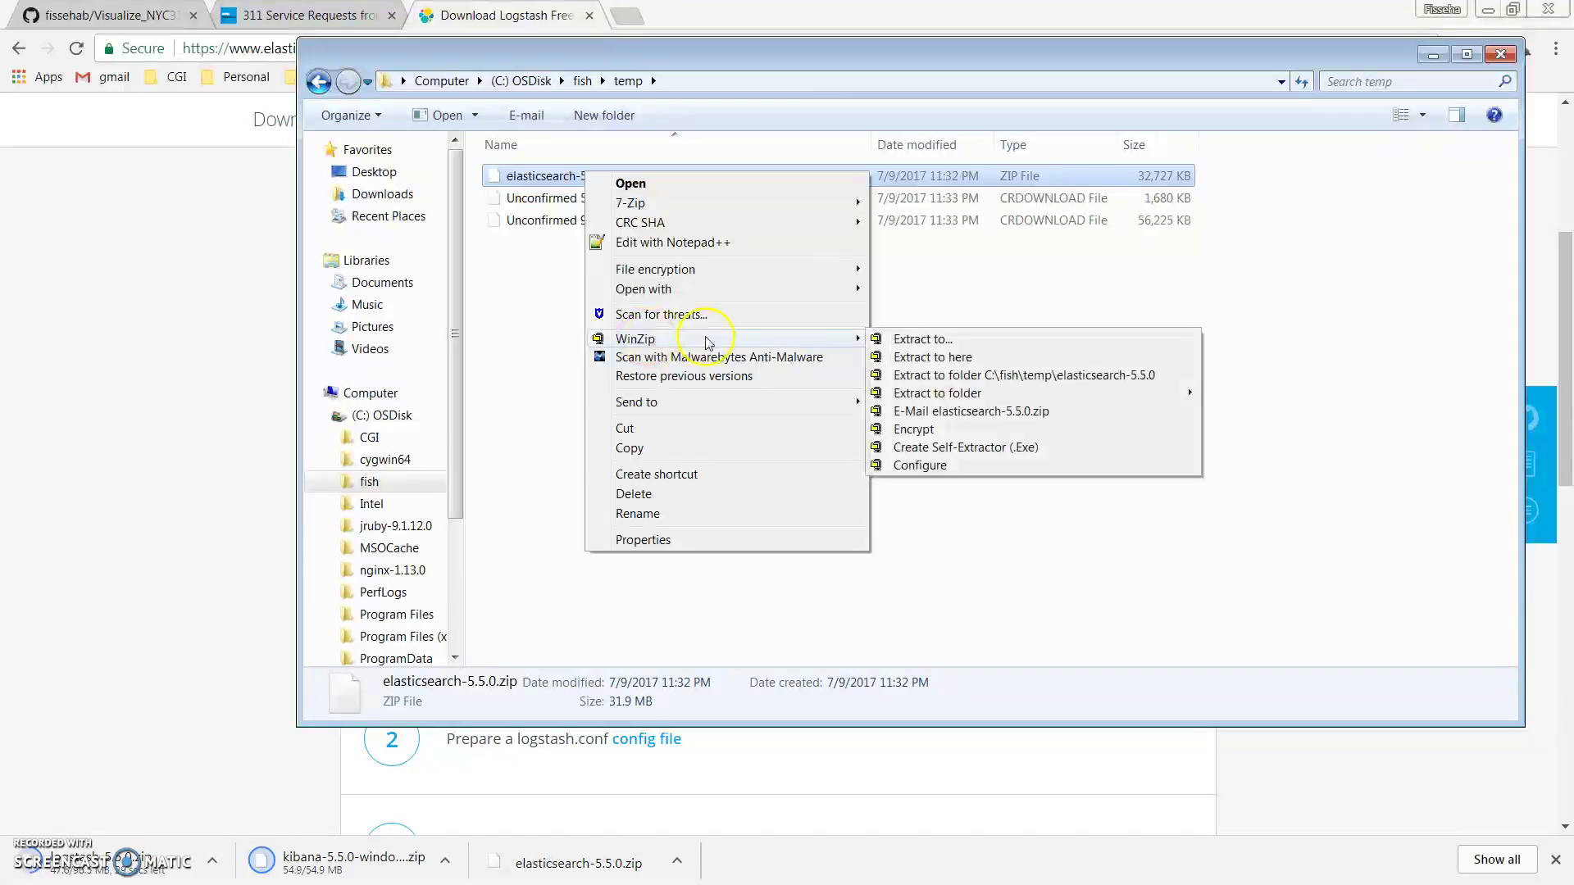
click(953, 358)
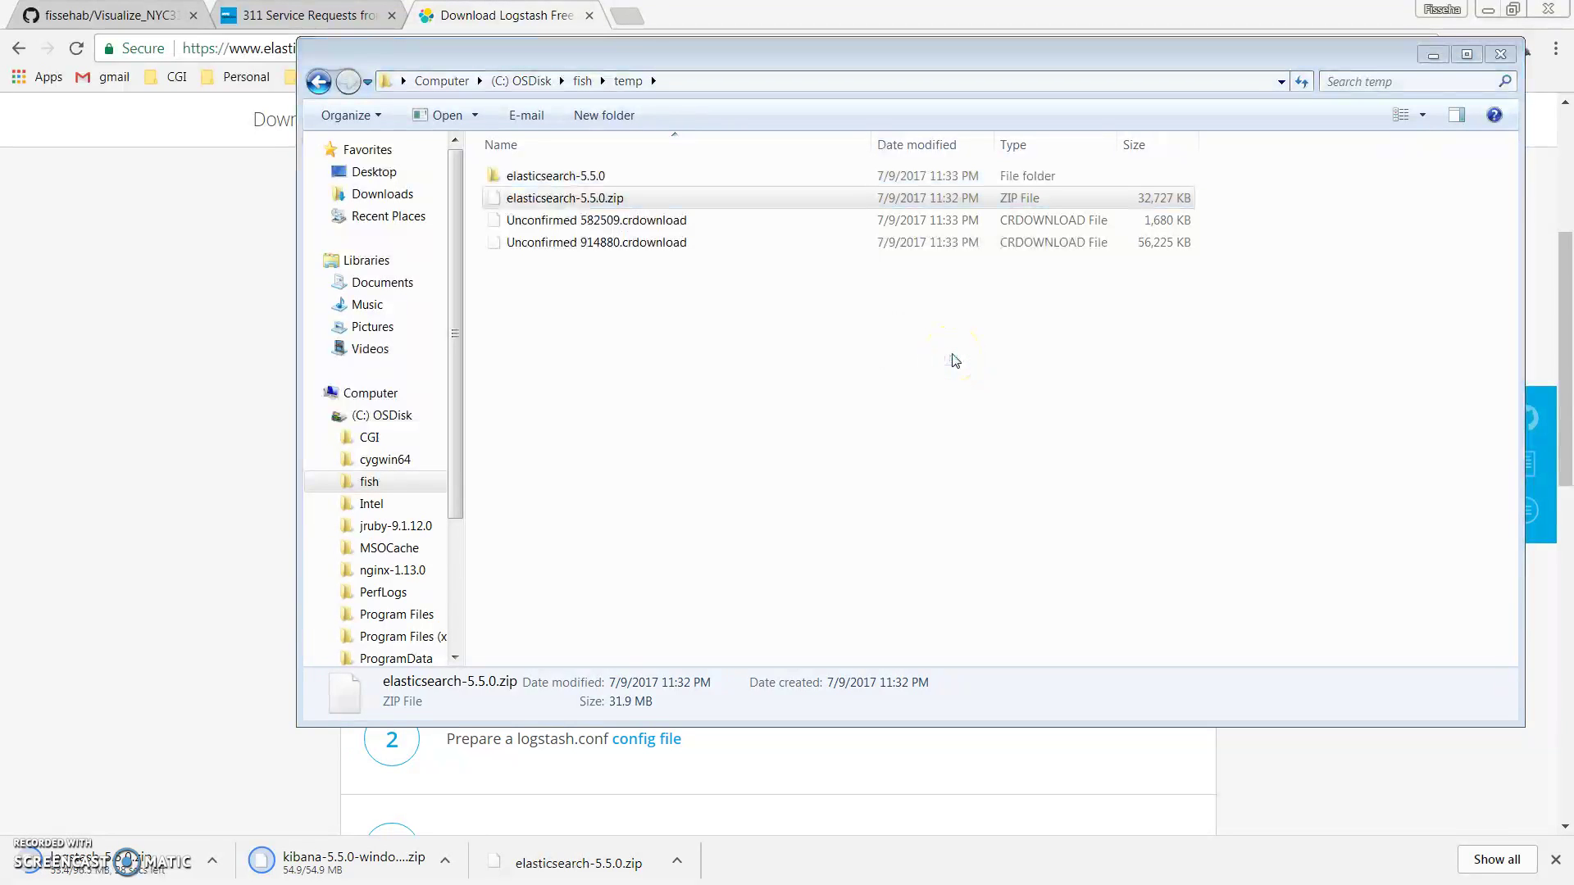
Open the bin folder inside the extracted elasticsearch-5.5.0 folder and locate elasticsearch.bat
click(532, 173)
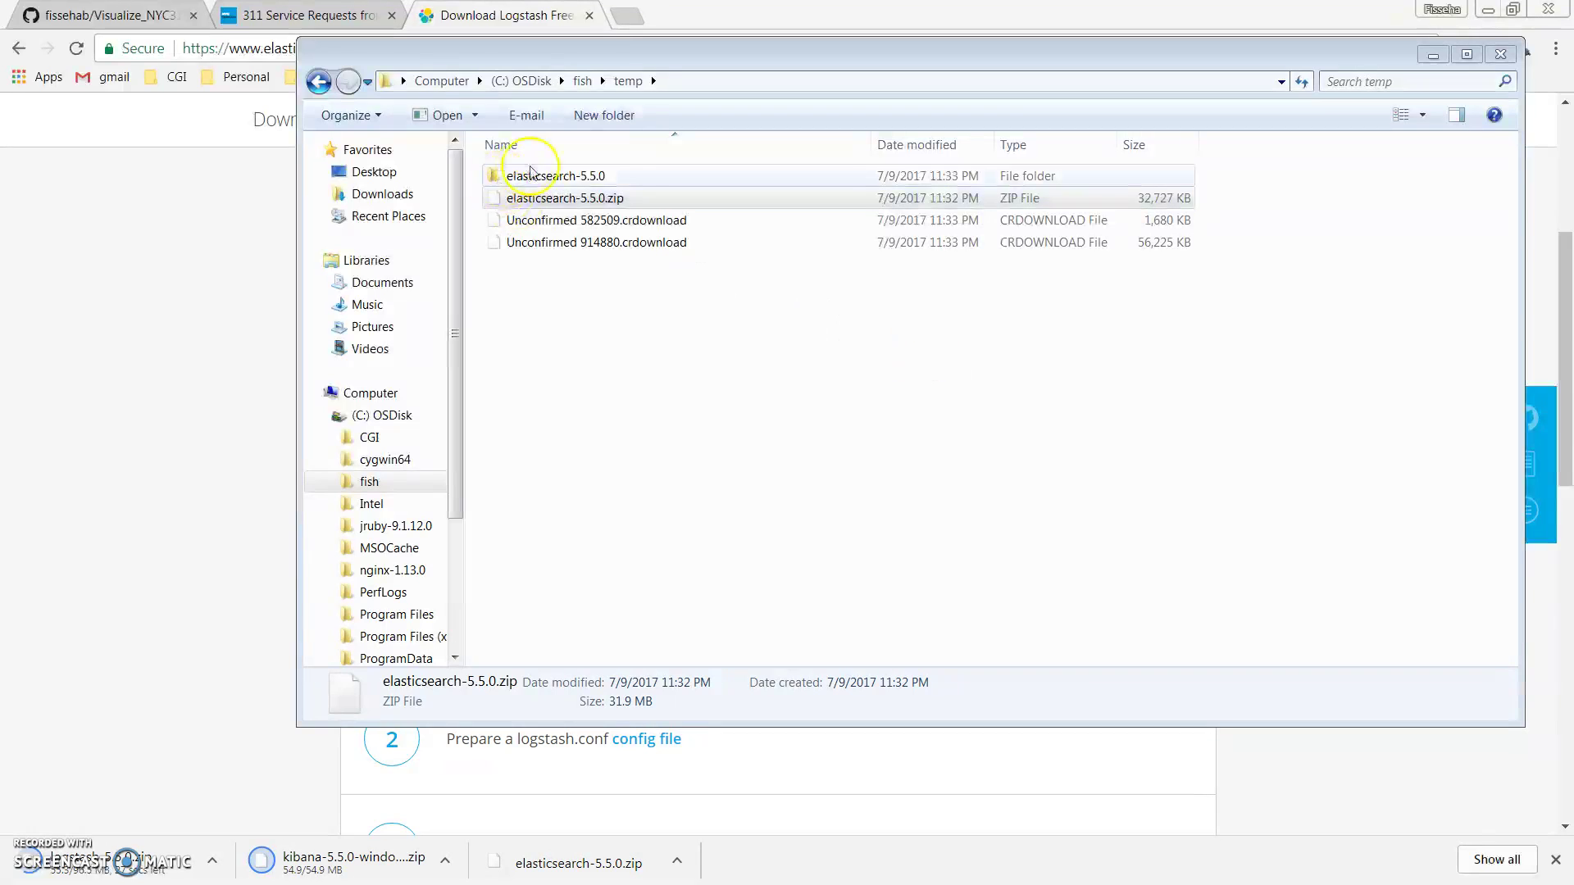
double_click(579, 177)
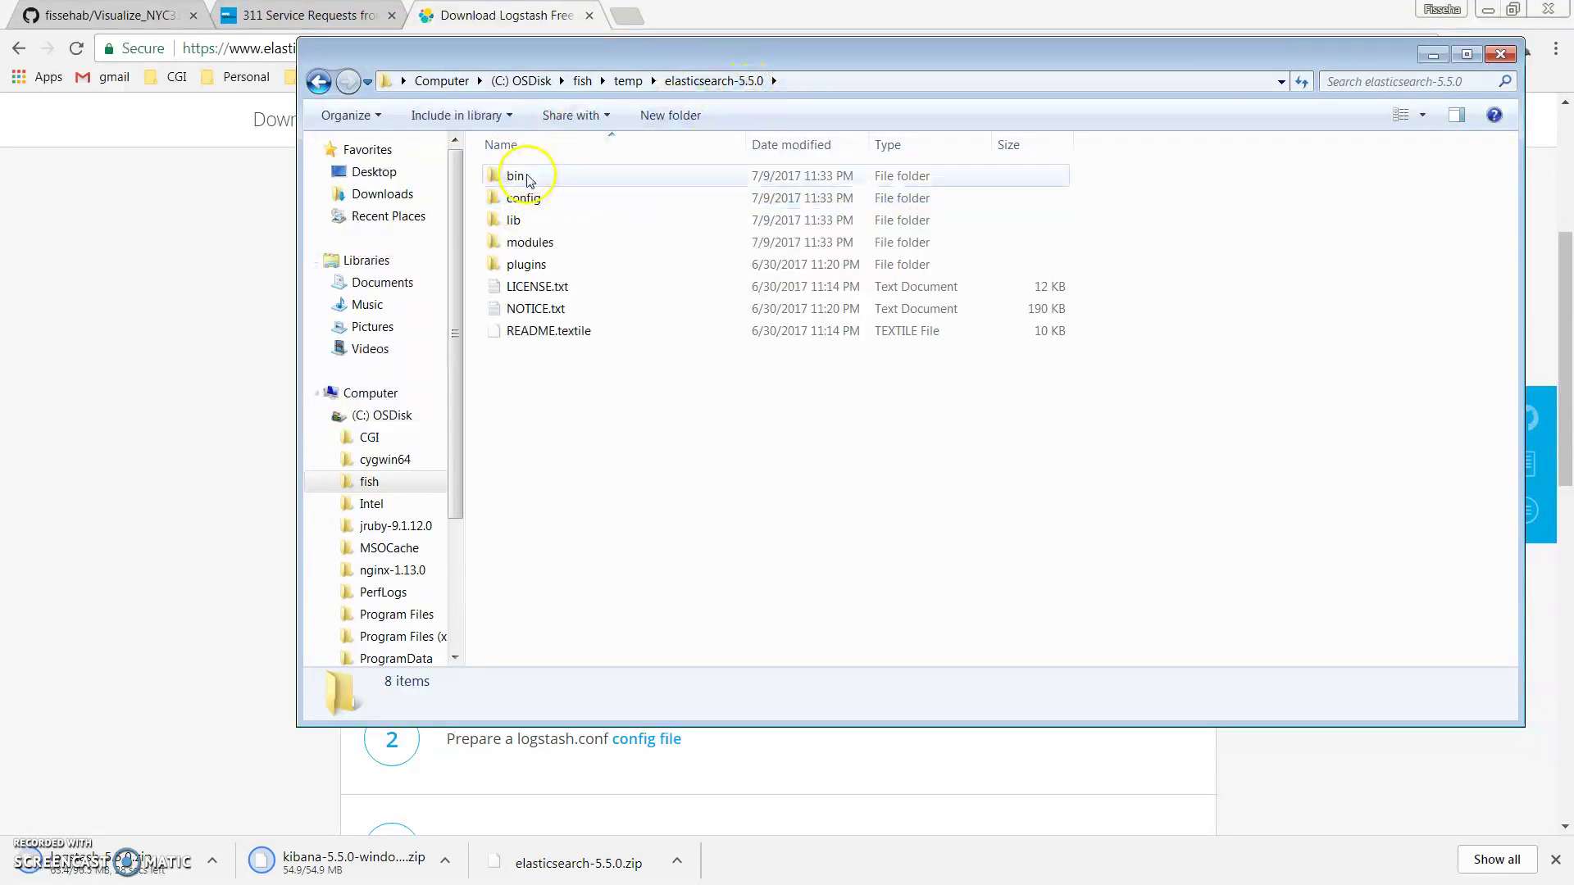
double_click(518, 176)
click(588, 201)
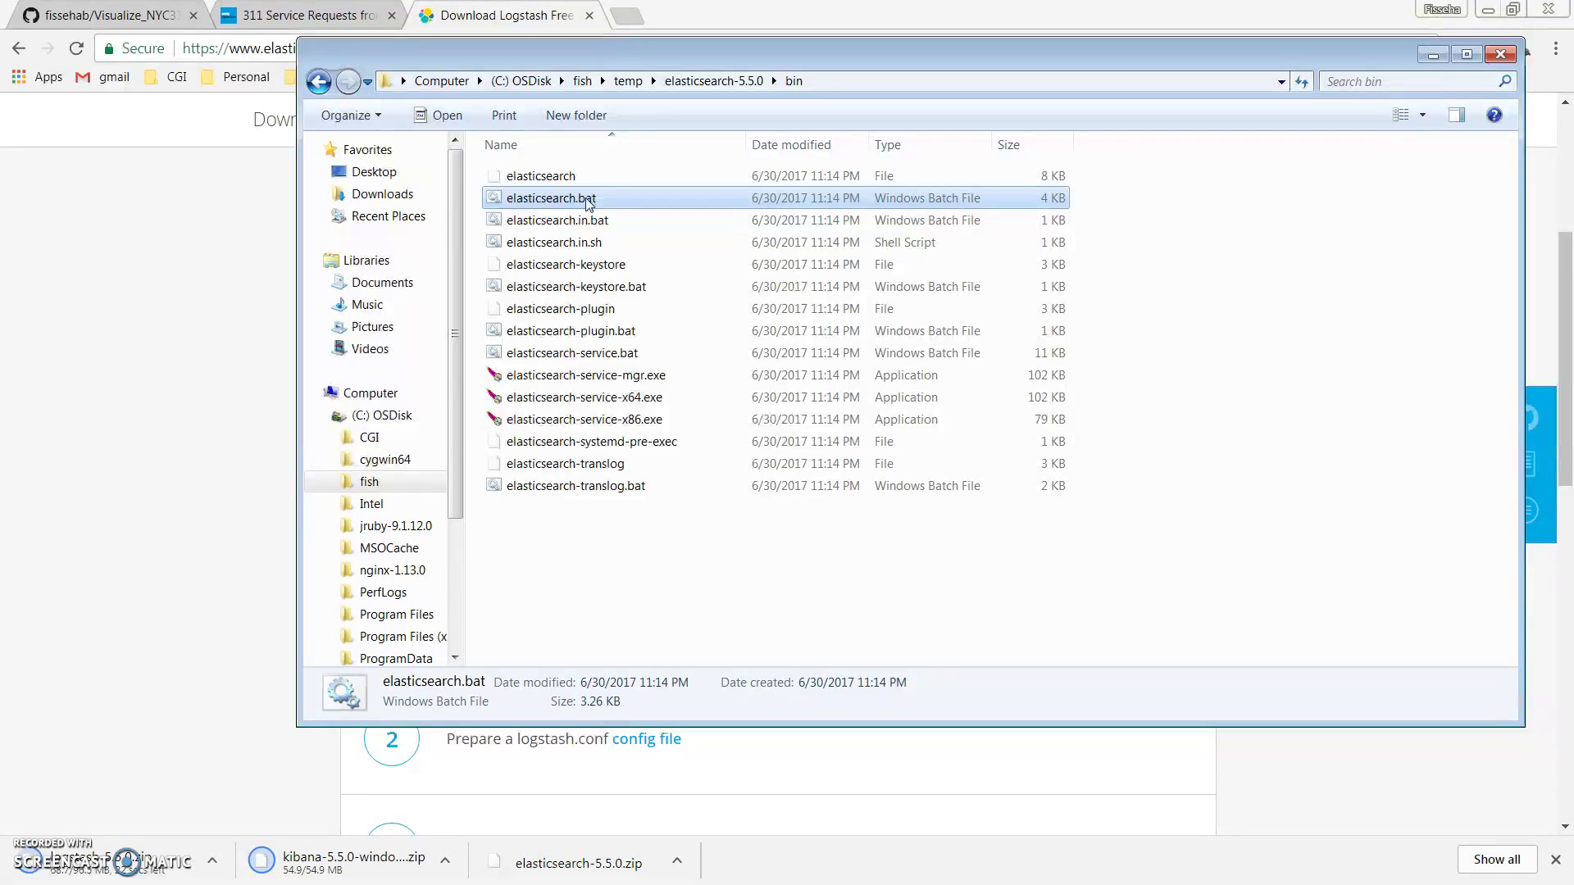
Return to the temp folder and extract kibana-5.5.0-windows-x86.zip there with WinZip
click(318, 82)
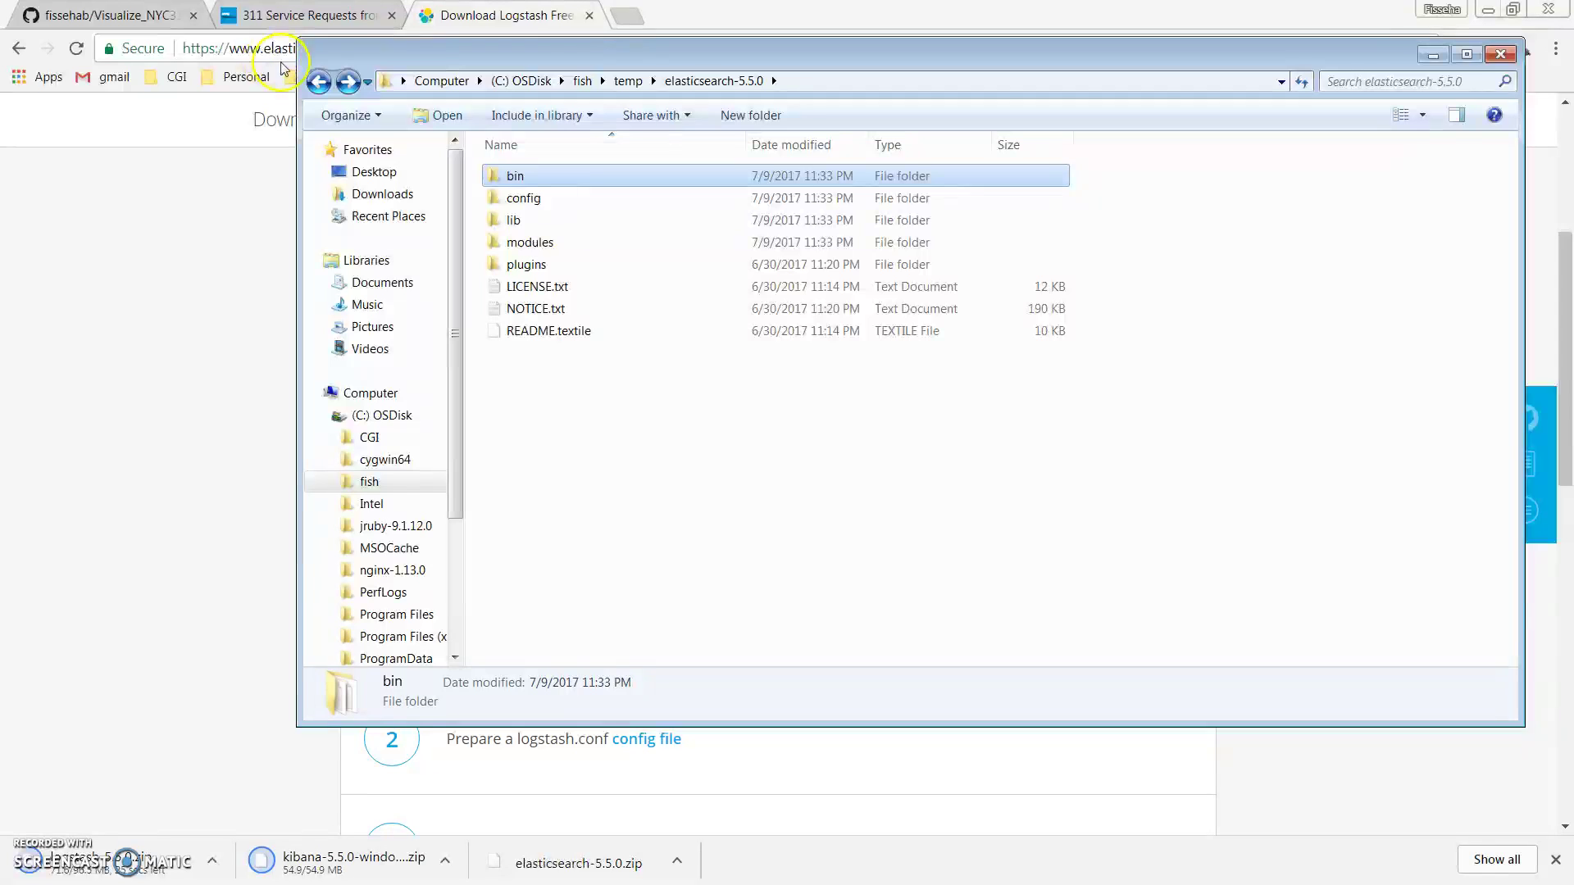
click(319, 82)
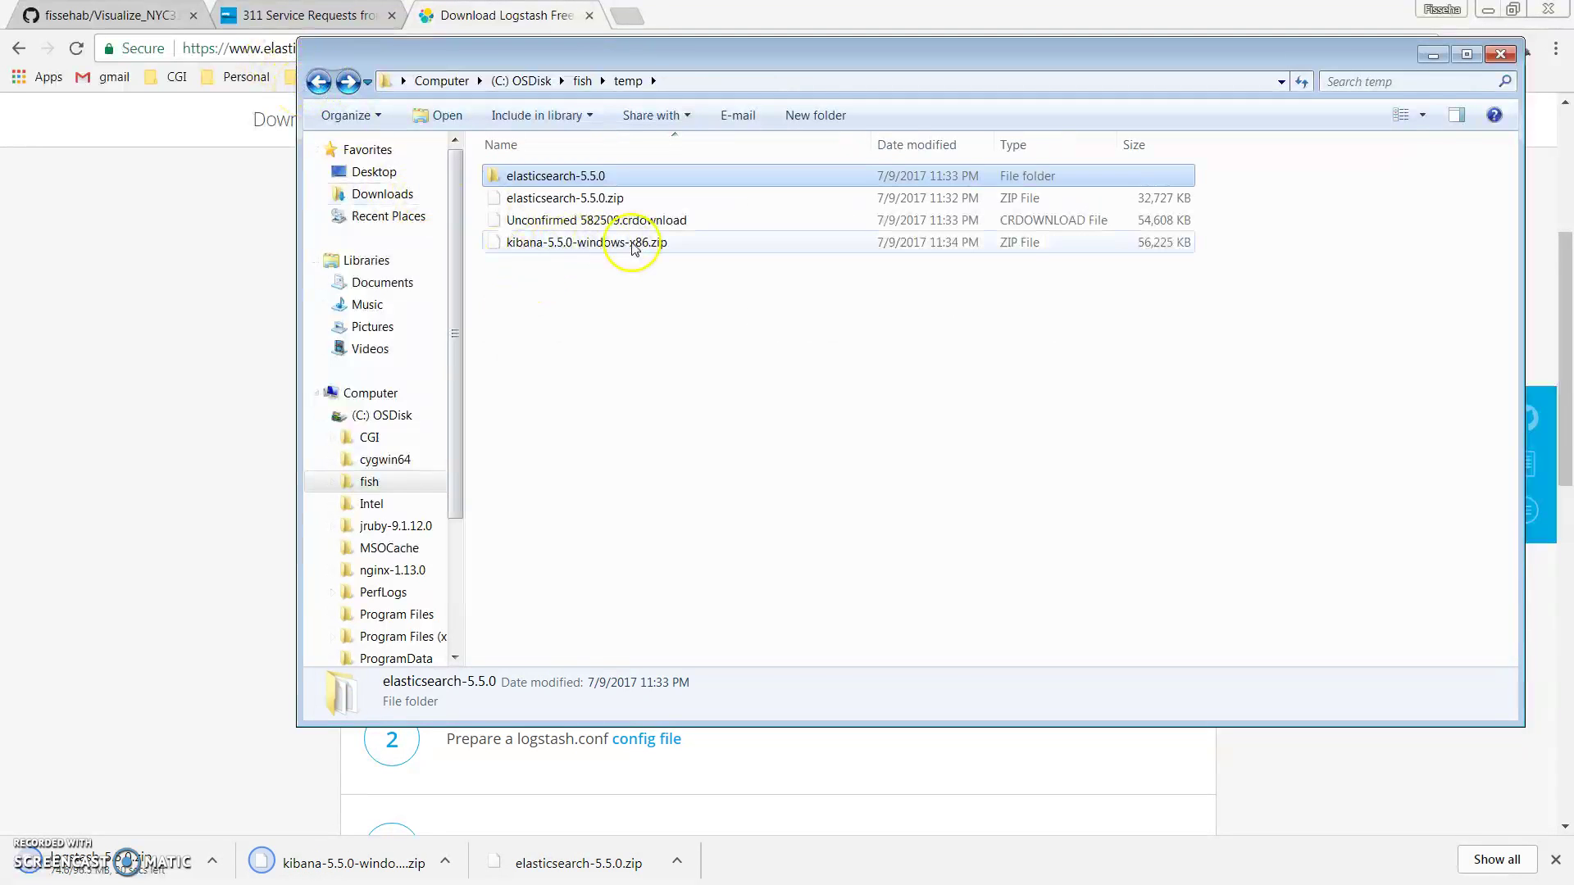
click(632, 244)
right_click(634, 248)
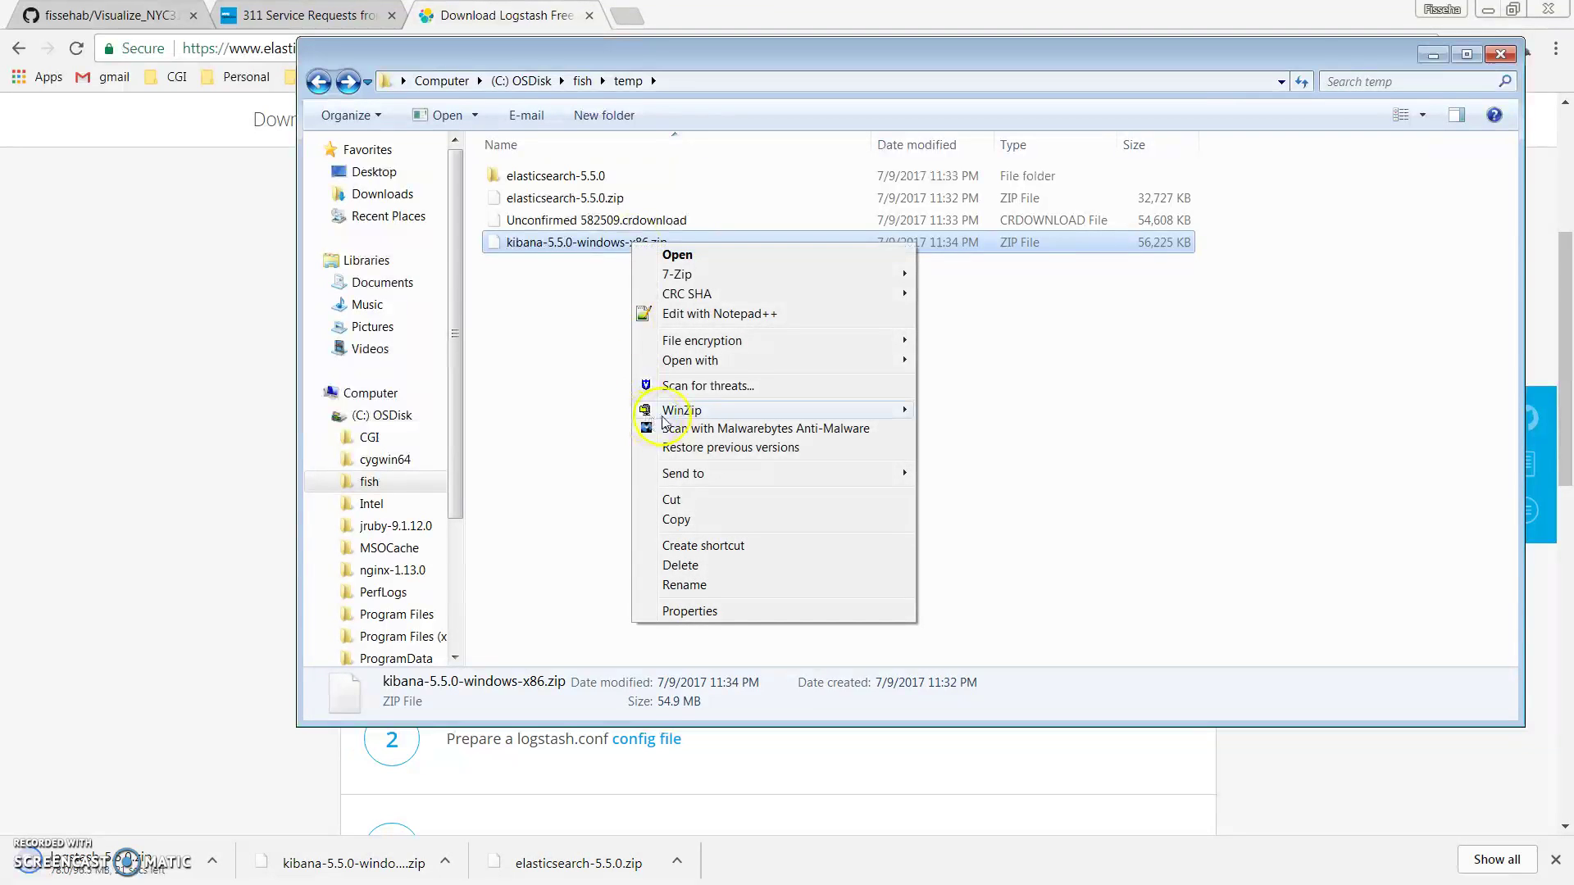
mouse_move(703, 410)
click(986, 432)
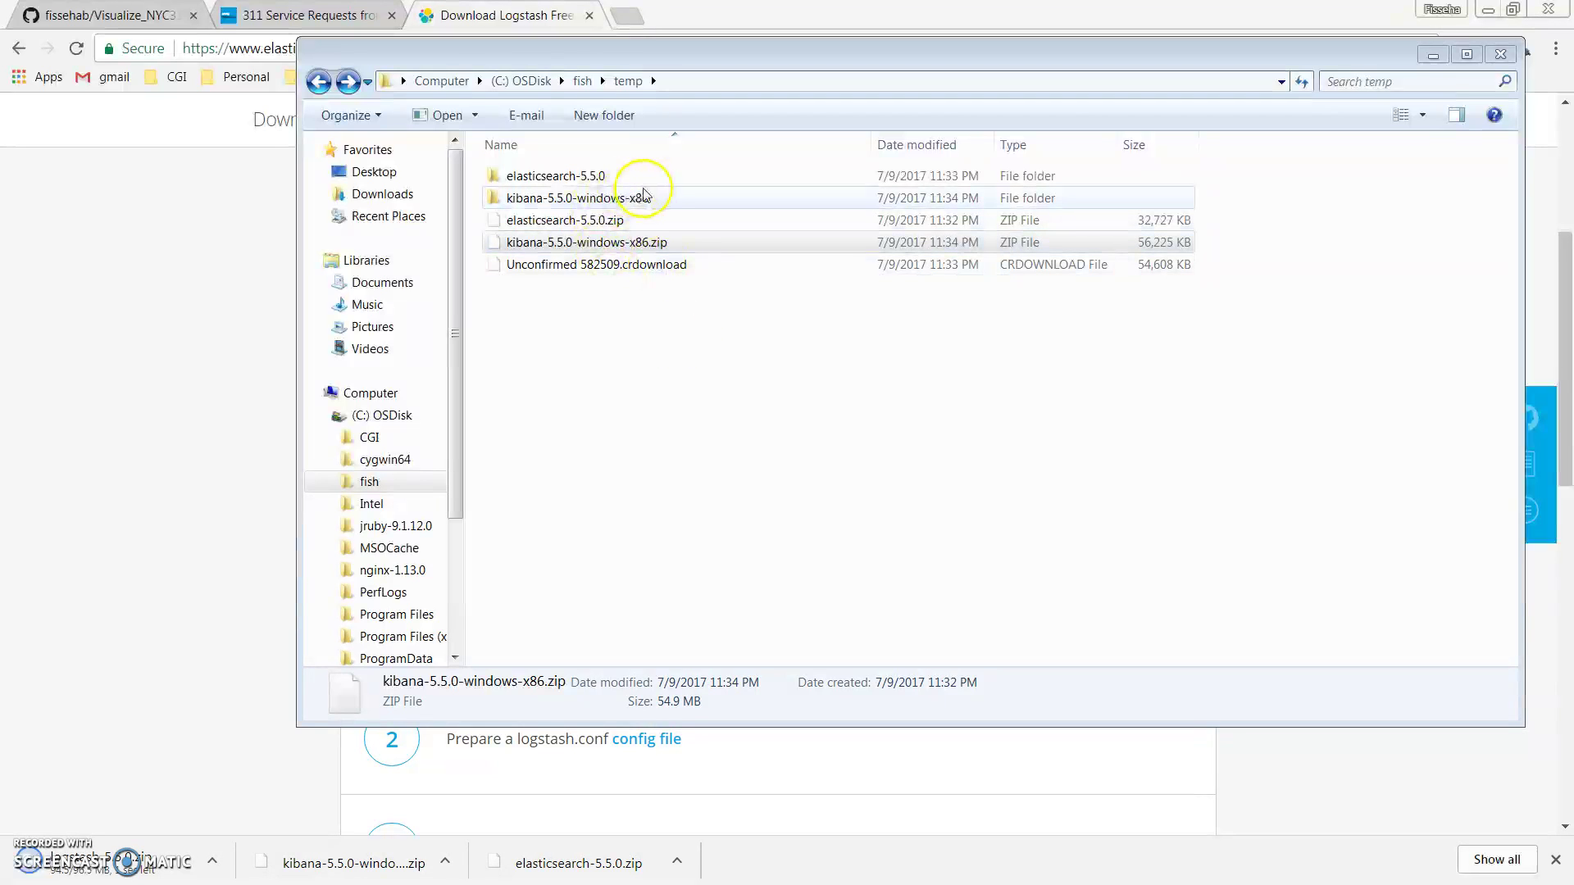
View the contents of the extracted kibana-5.5.0-windows-x86 folder, return to the temp folder and check the extraction progress
double_click(651, 202)
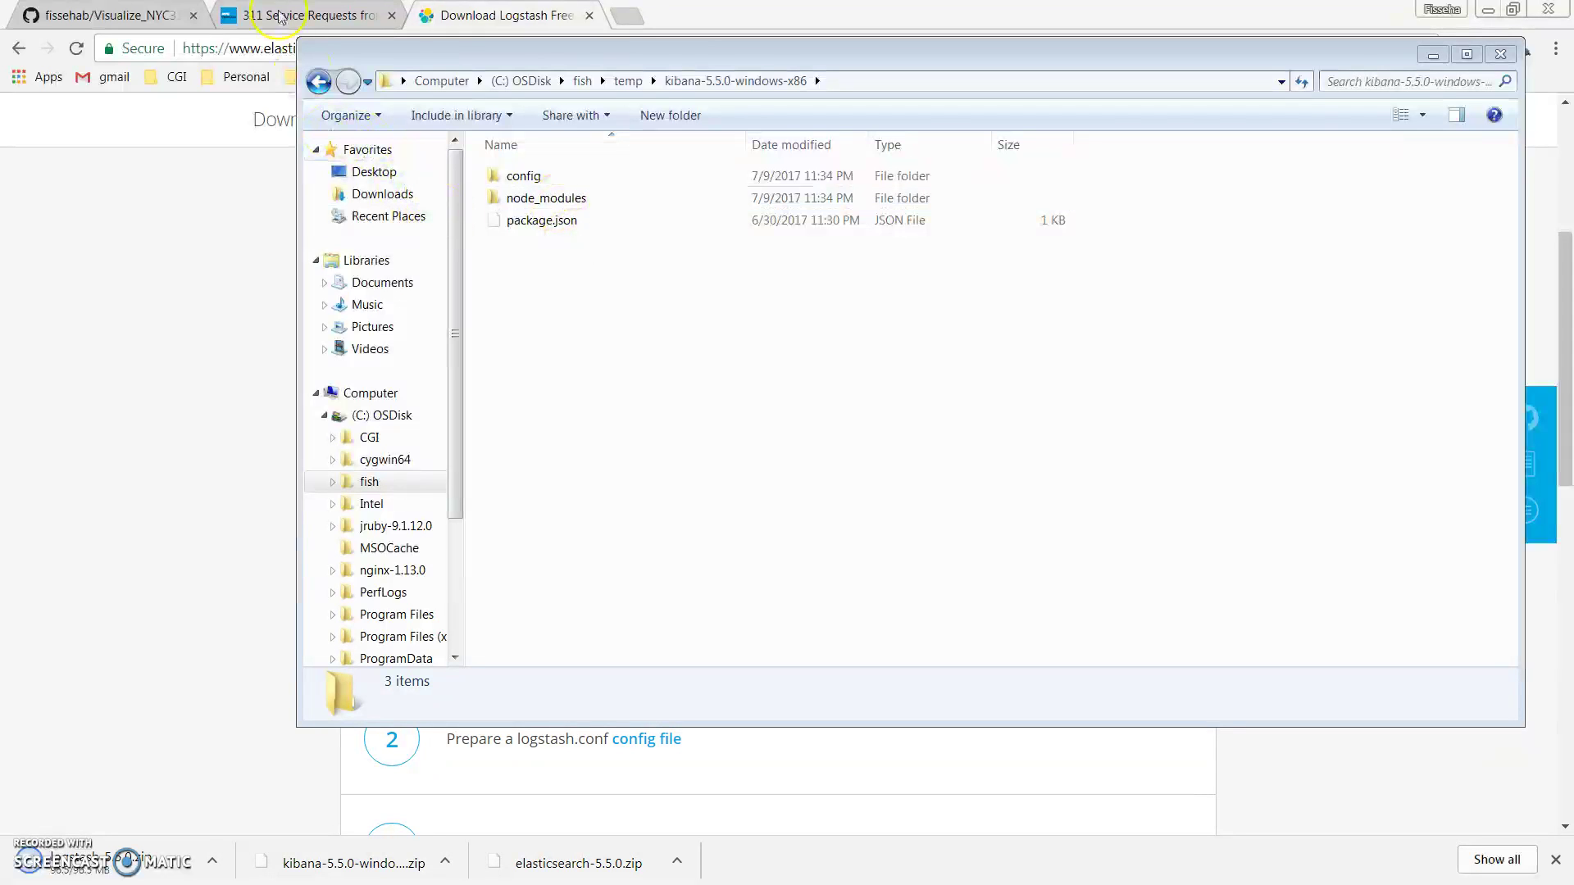
click(321, 80)
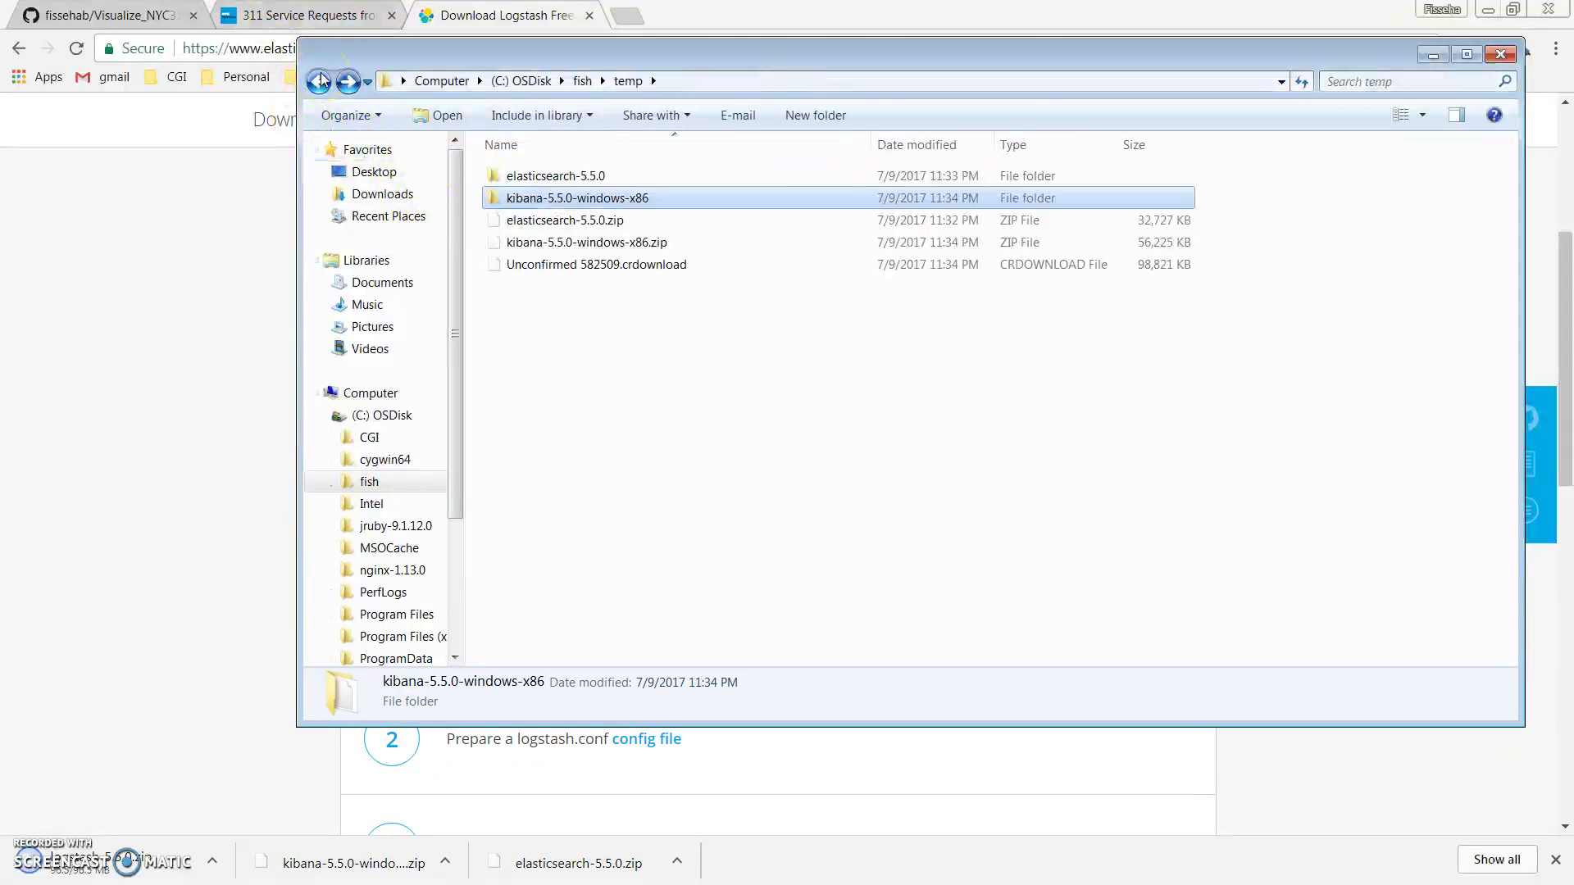
click(506, 472)
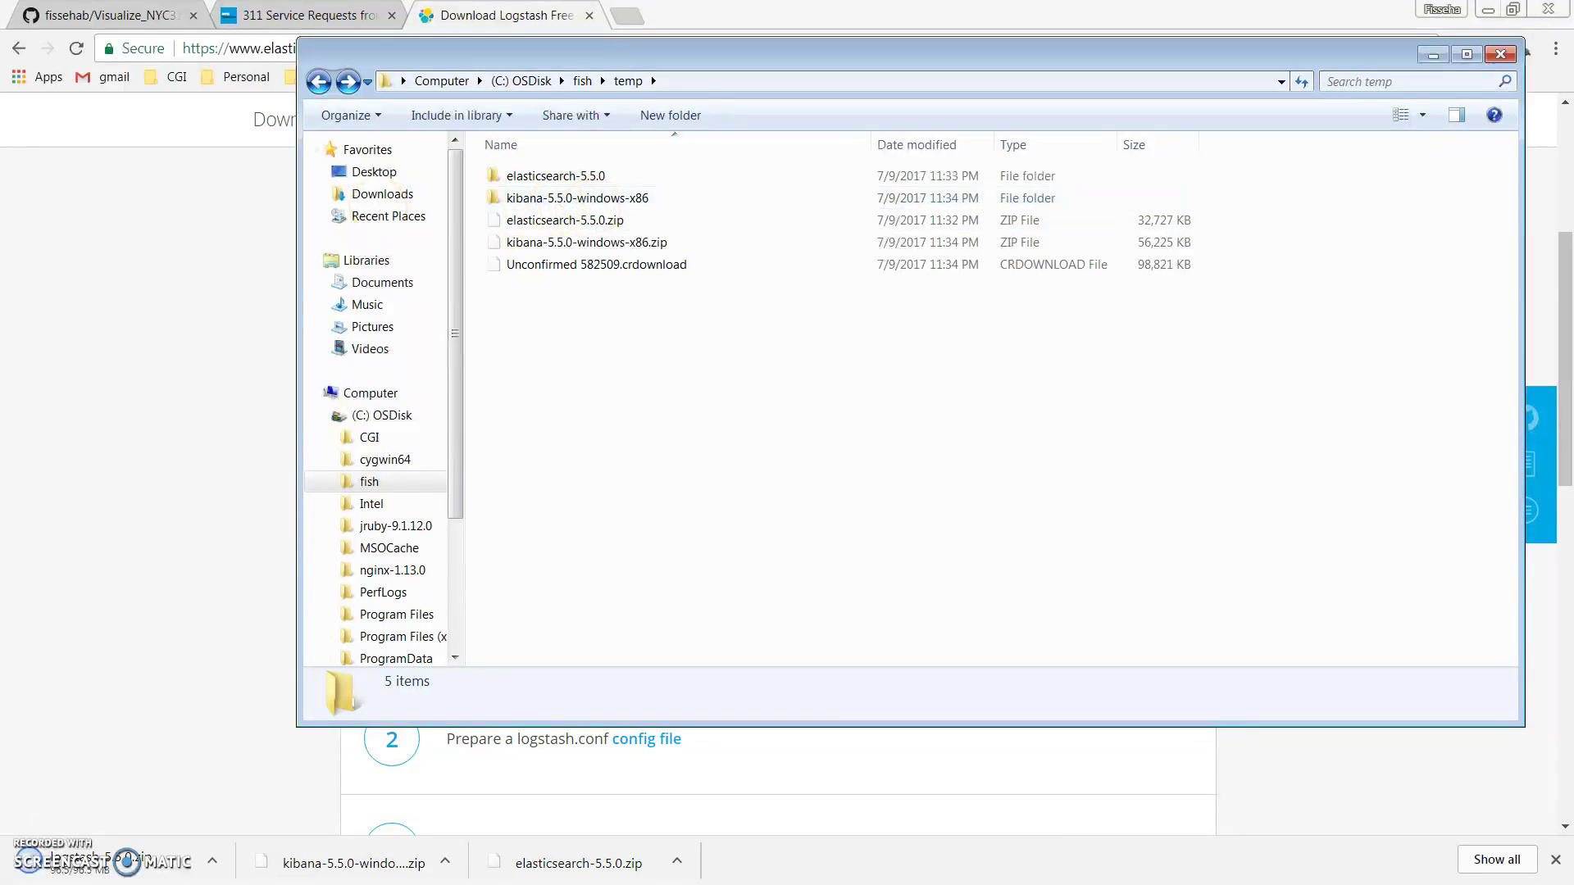
drag(798, 368, 1001, 386)
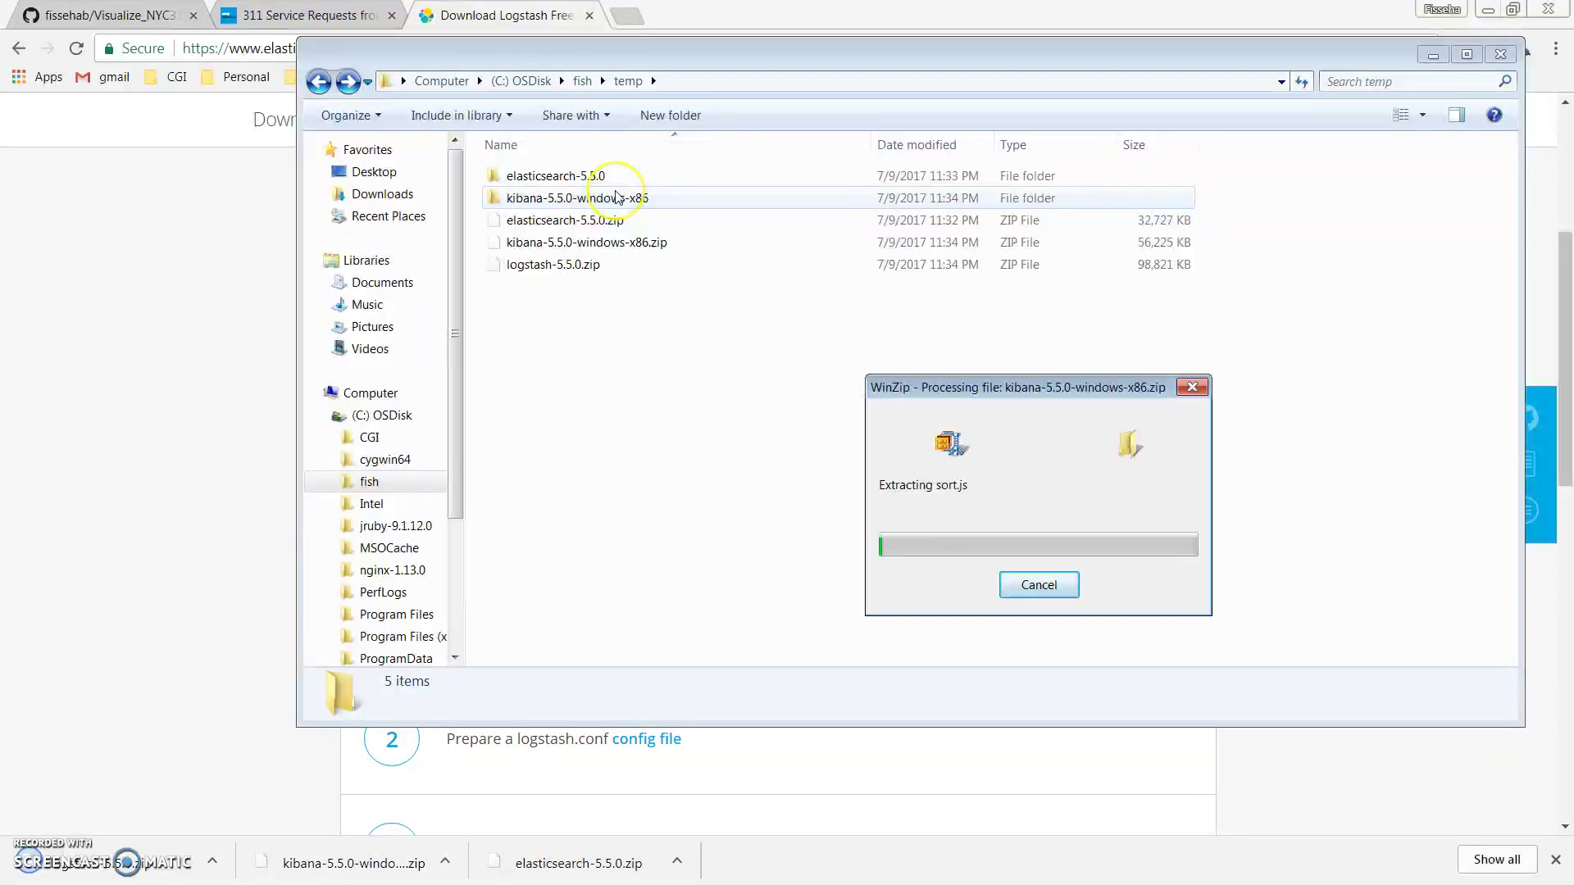
click(598, 378)
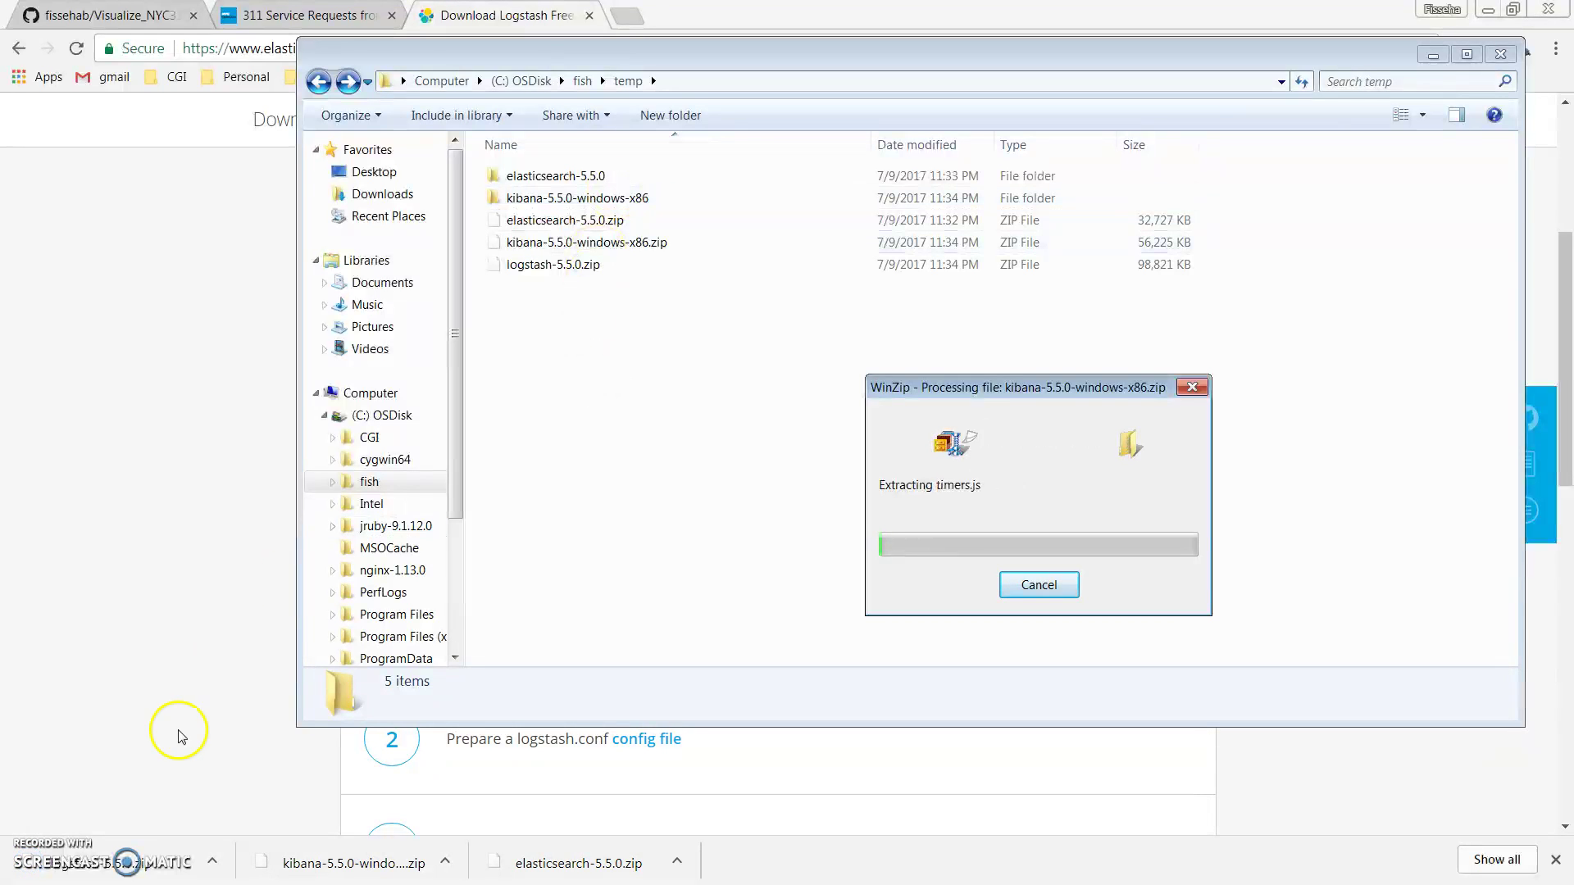
click(319, 82)
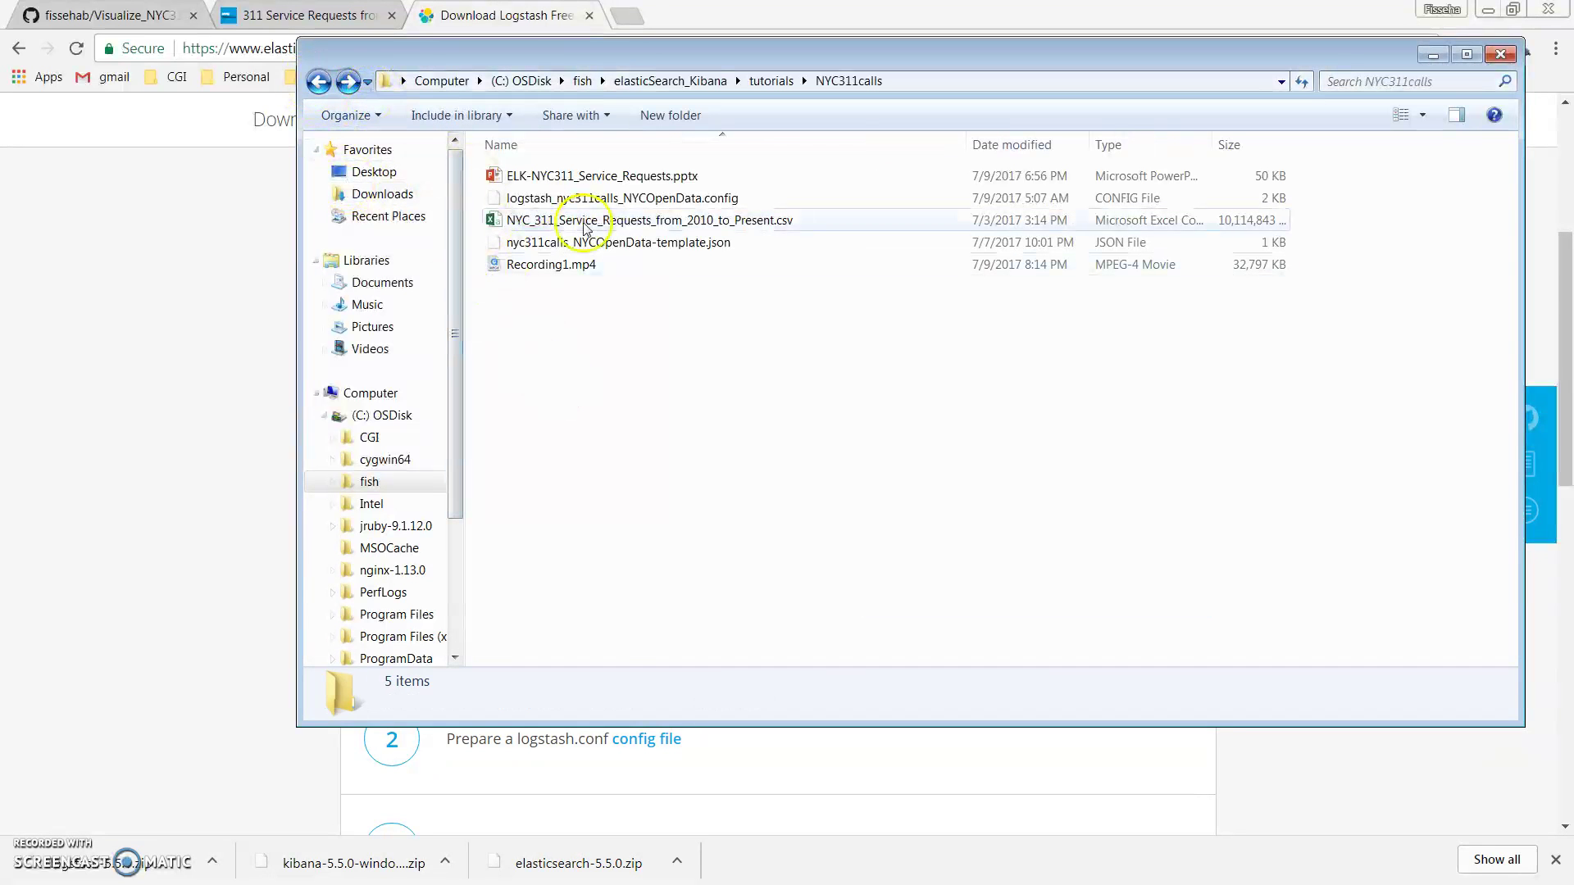
click(602, 81)
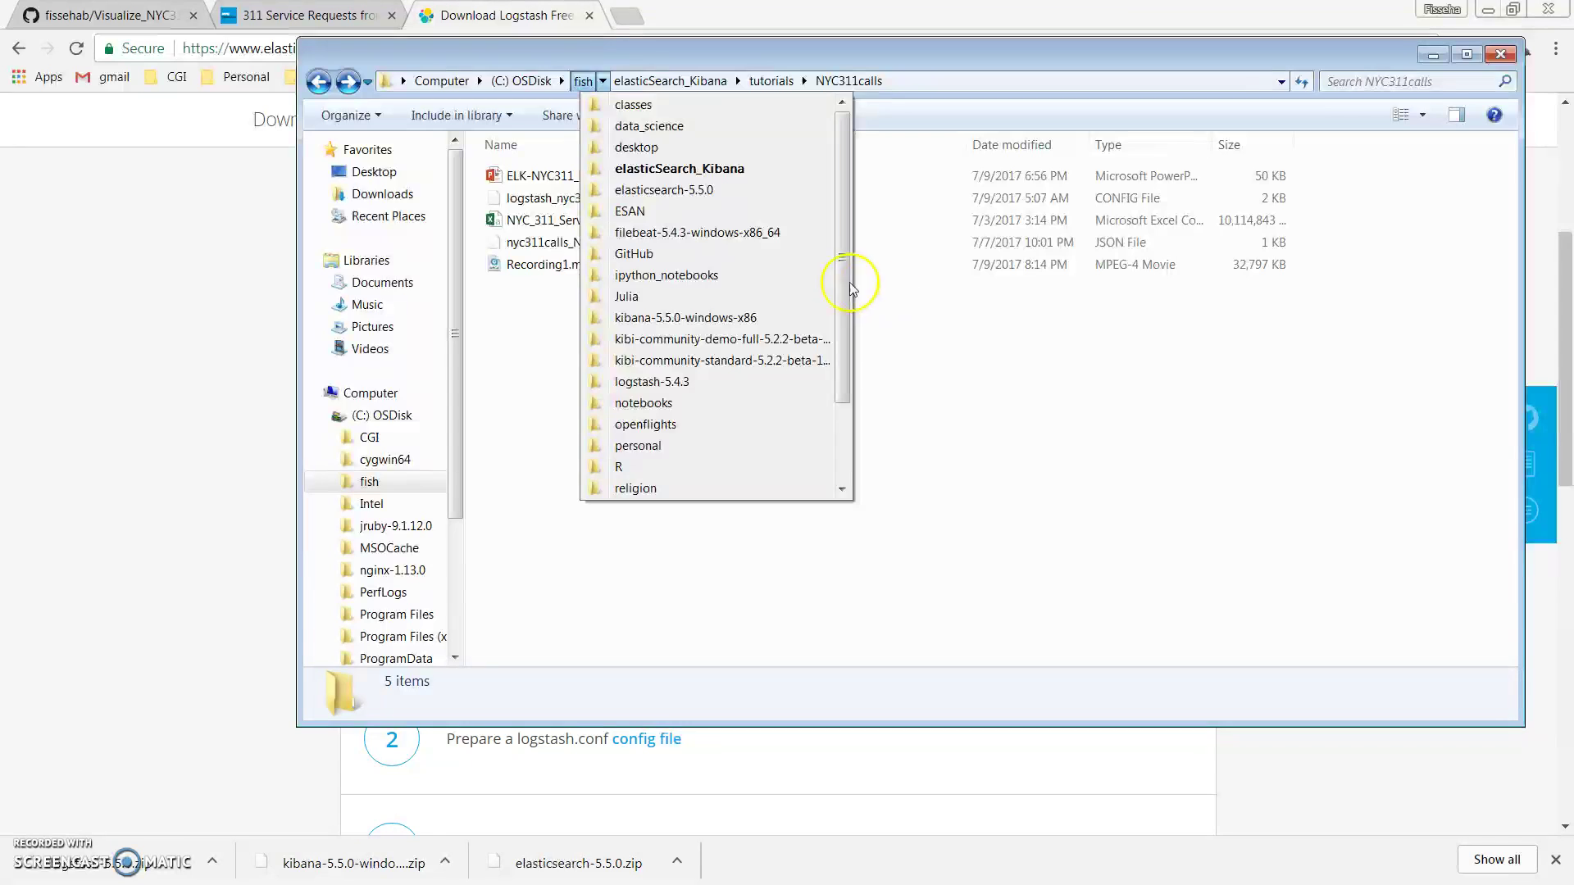
scroll(825, 439, down, 2)
click(642, 462)
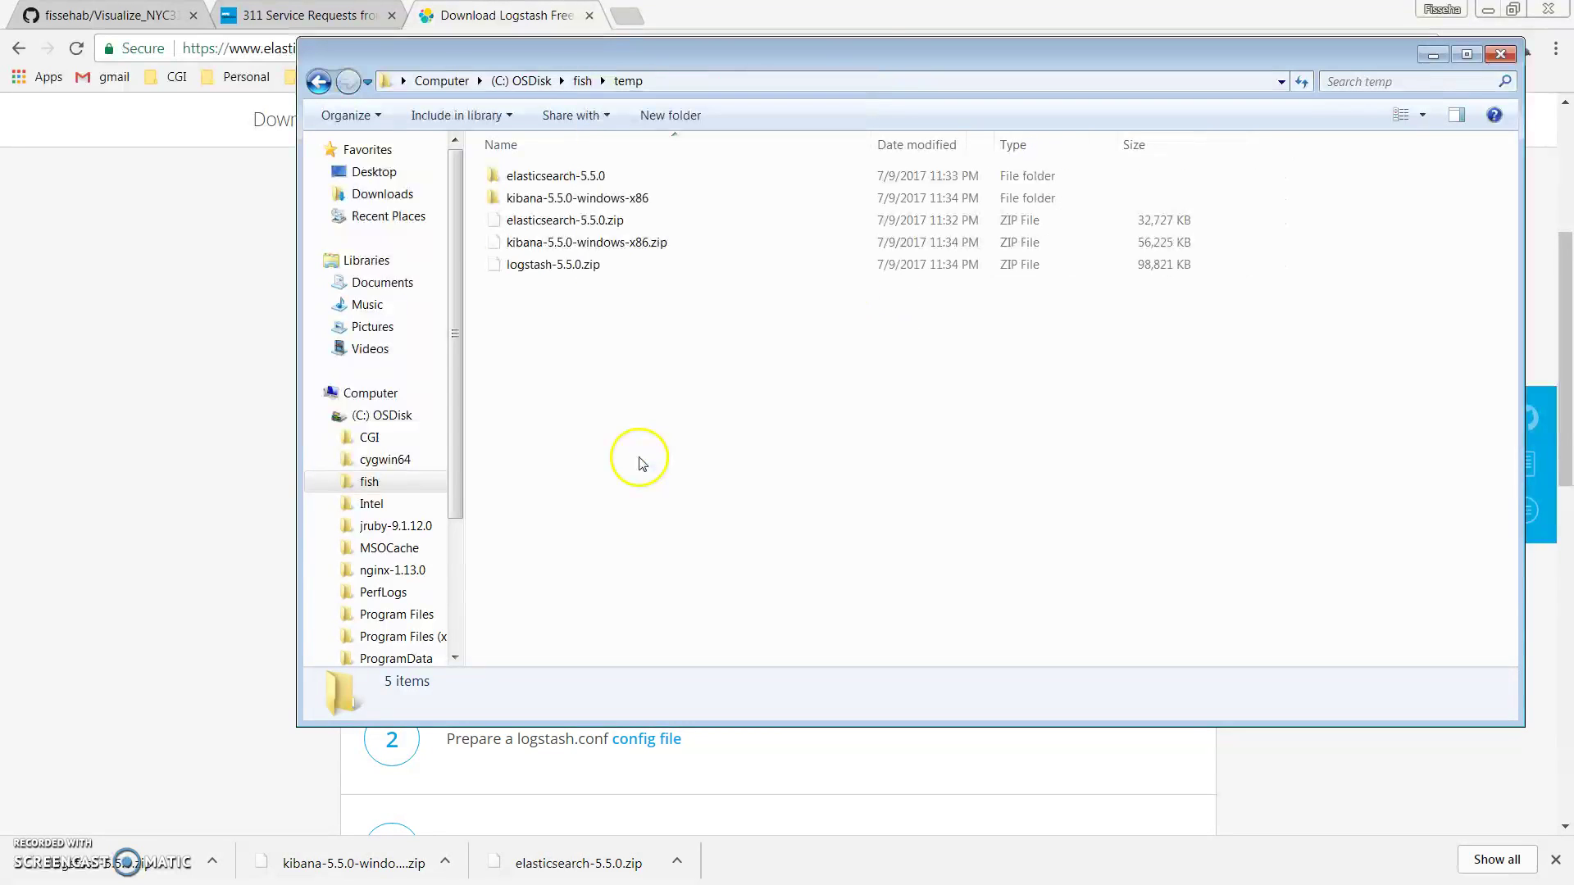
Extract logstash-5.5.0.zip with WinZip directly into the temp folder
right_click(607, 273)
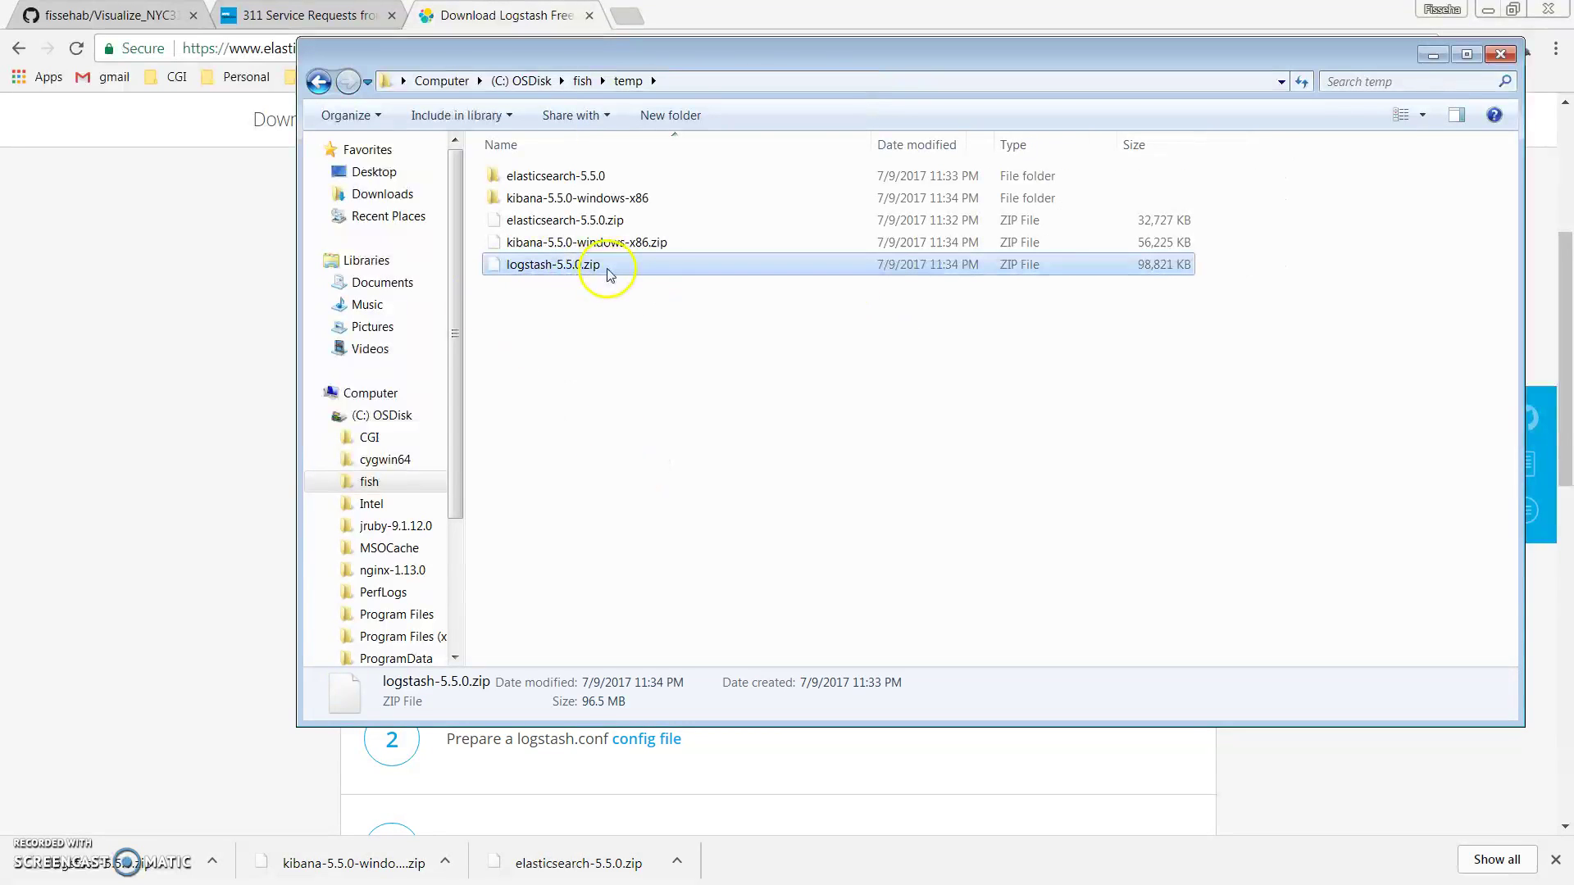
mouse_move(707, 438)
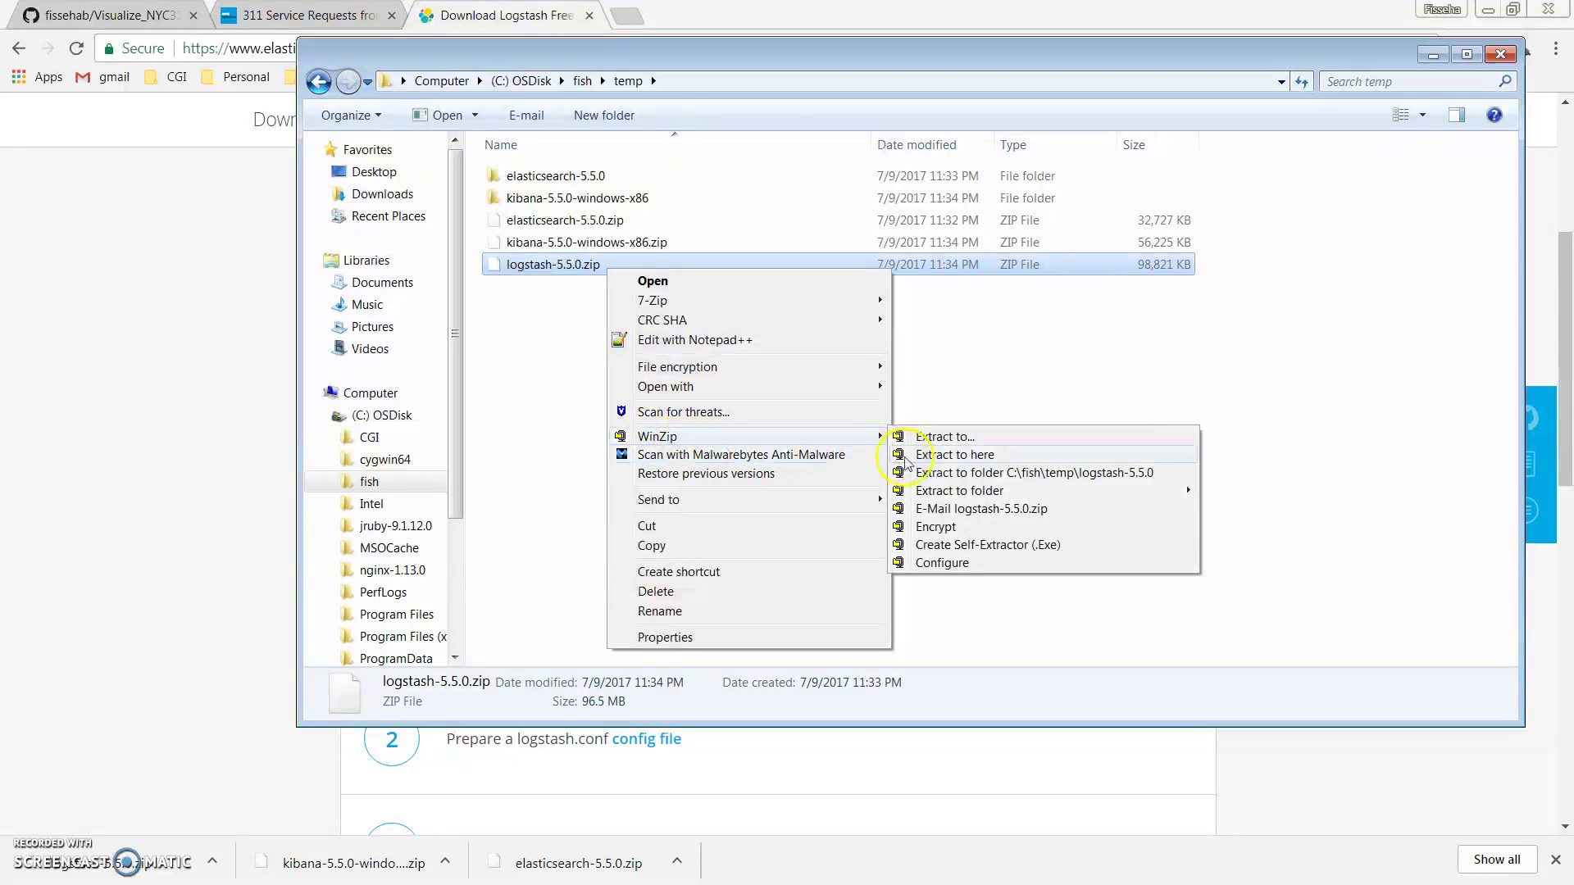
click(956, 455)
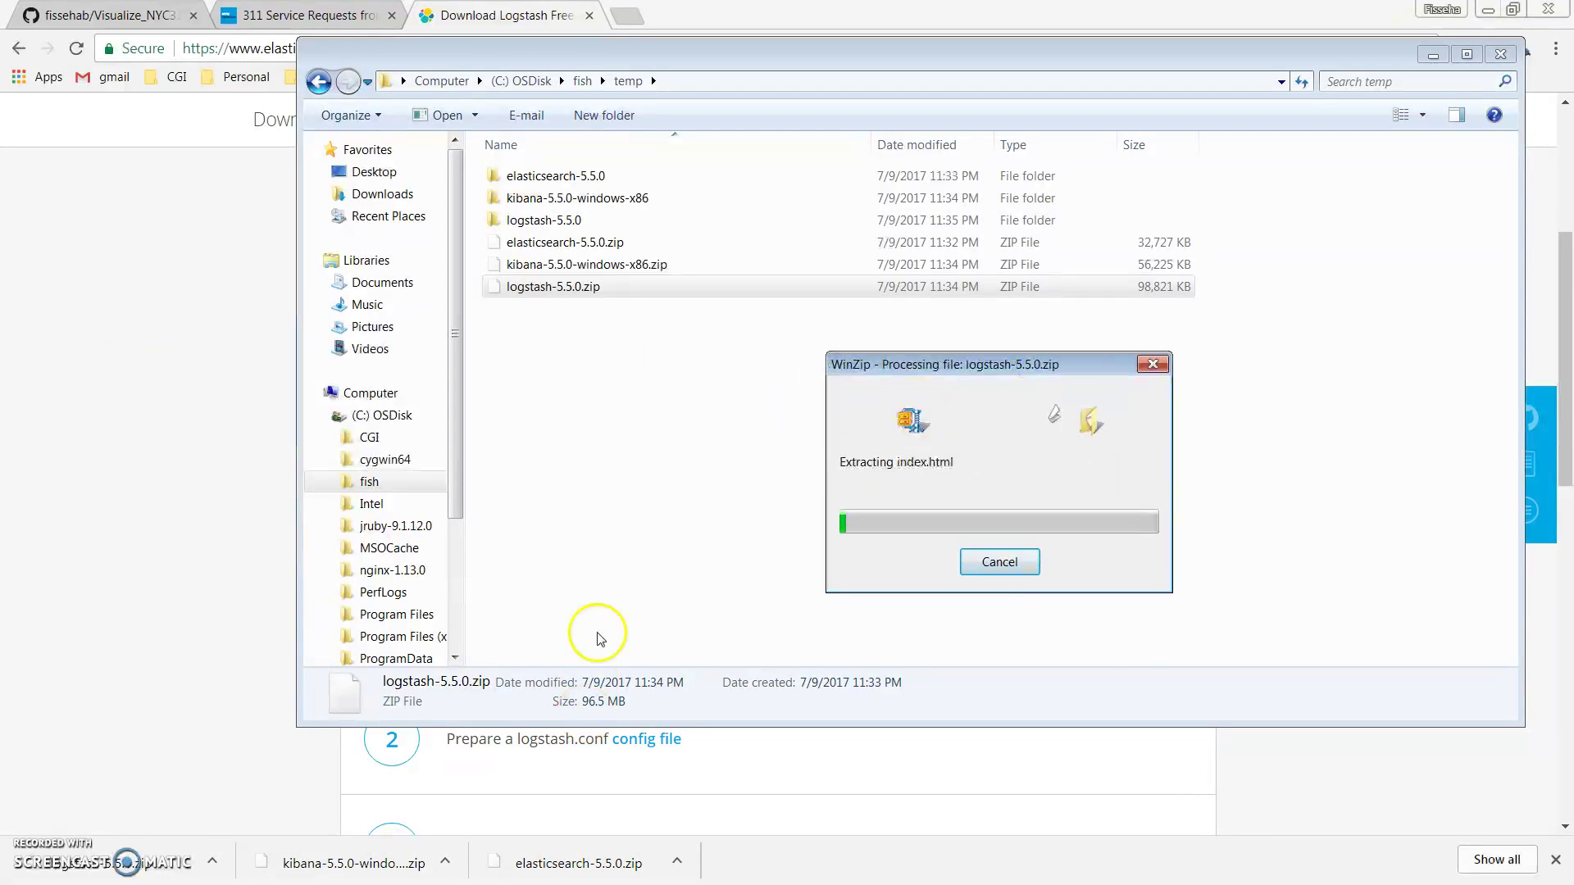
View the contents of the extracted kibana-5.5.0-windows-x86 folder and return to the temp folder
click(621, 200)
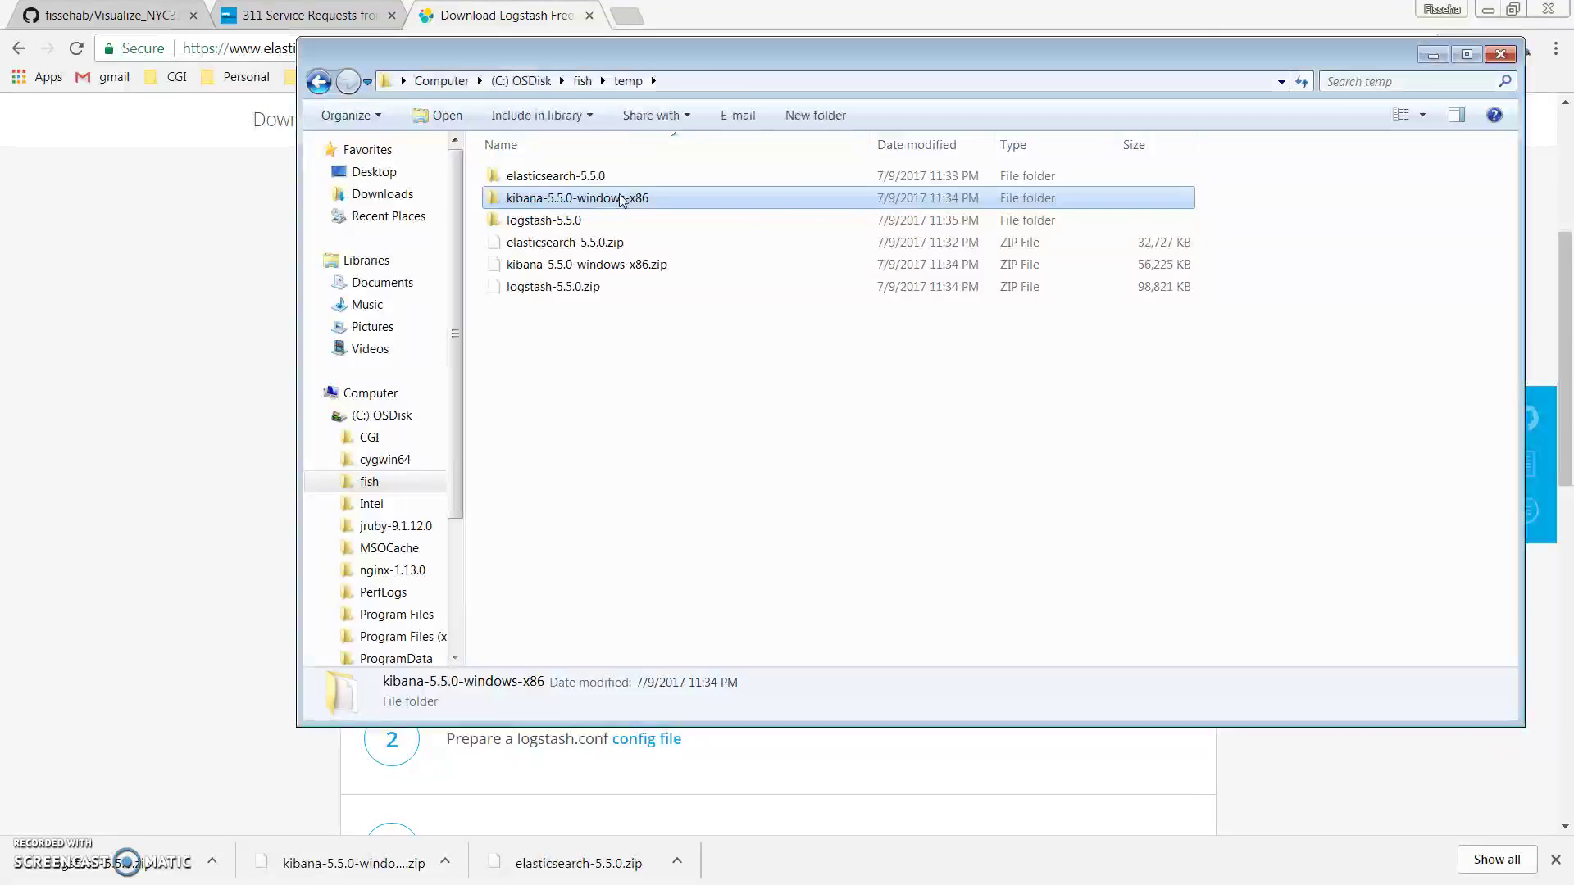
double_click(621, 200)
click(318, 82)
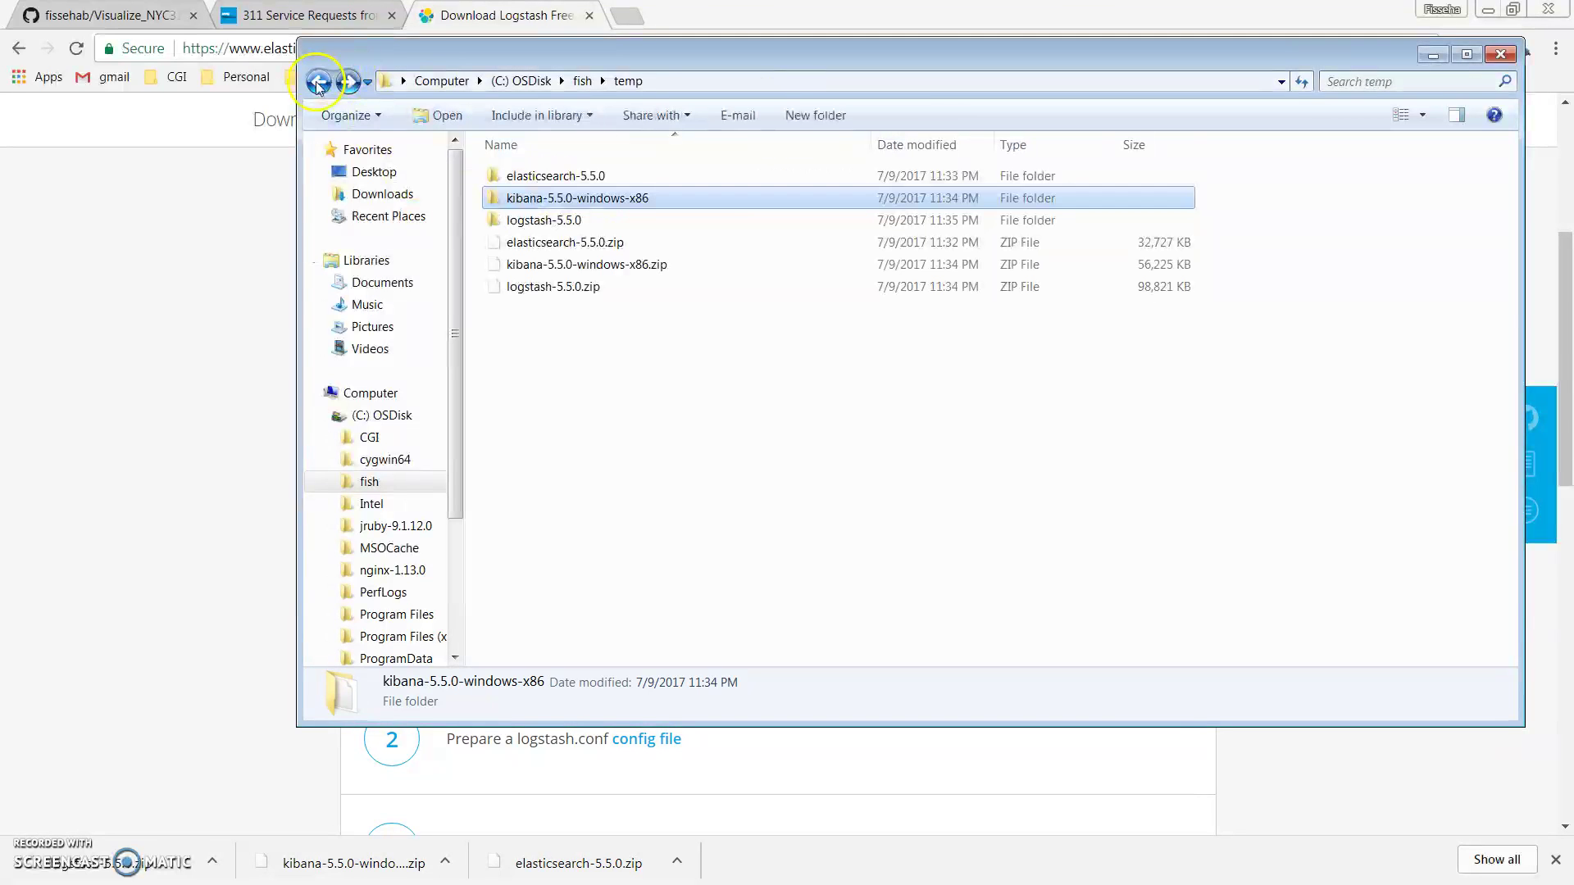
Switch to the browser, go back to the Elastic downloads overview and read the installation steps on the Elasticsearch download page
click(566, 860)
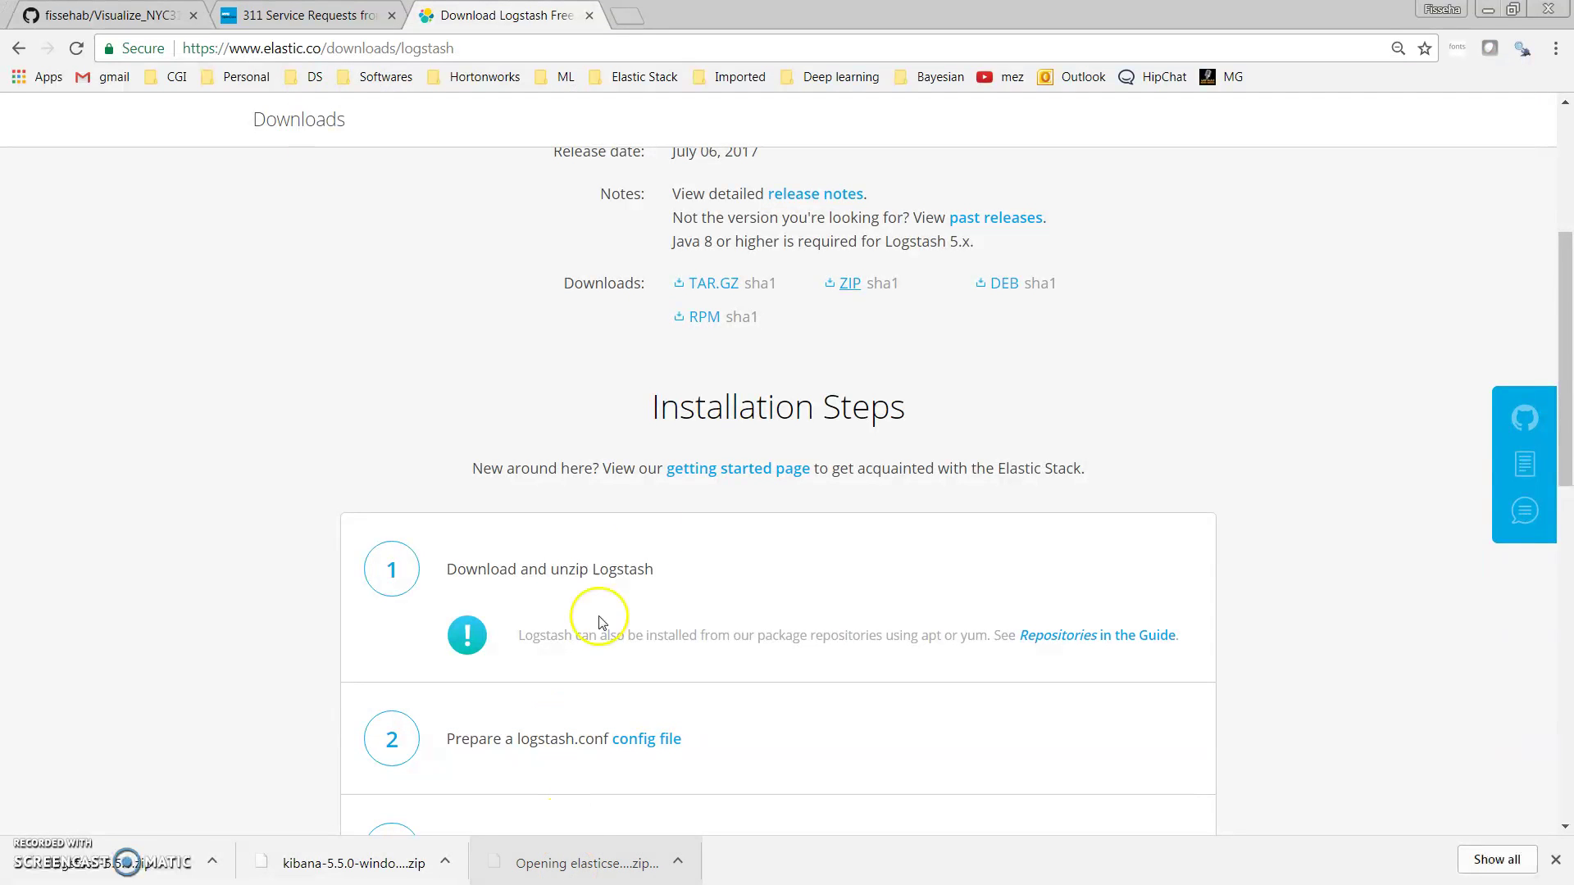
drag(1562, 402, 1557, 268)
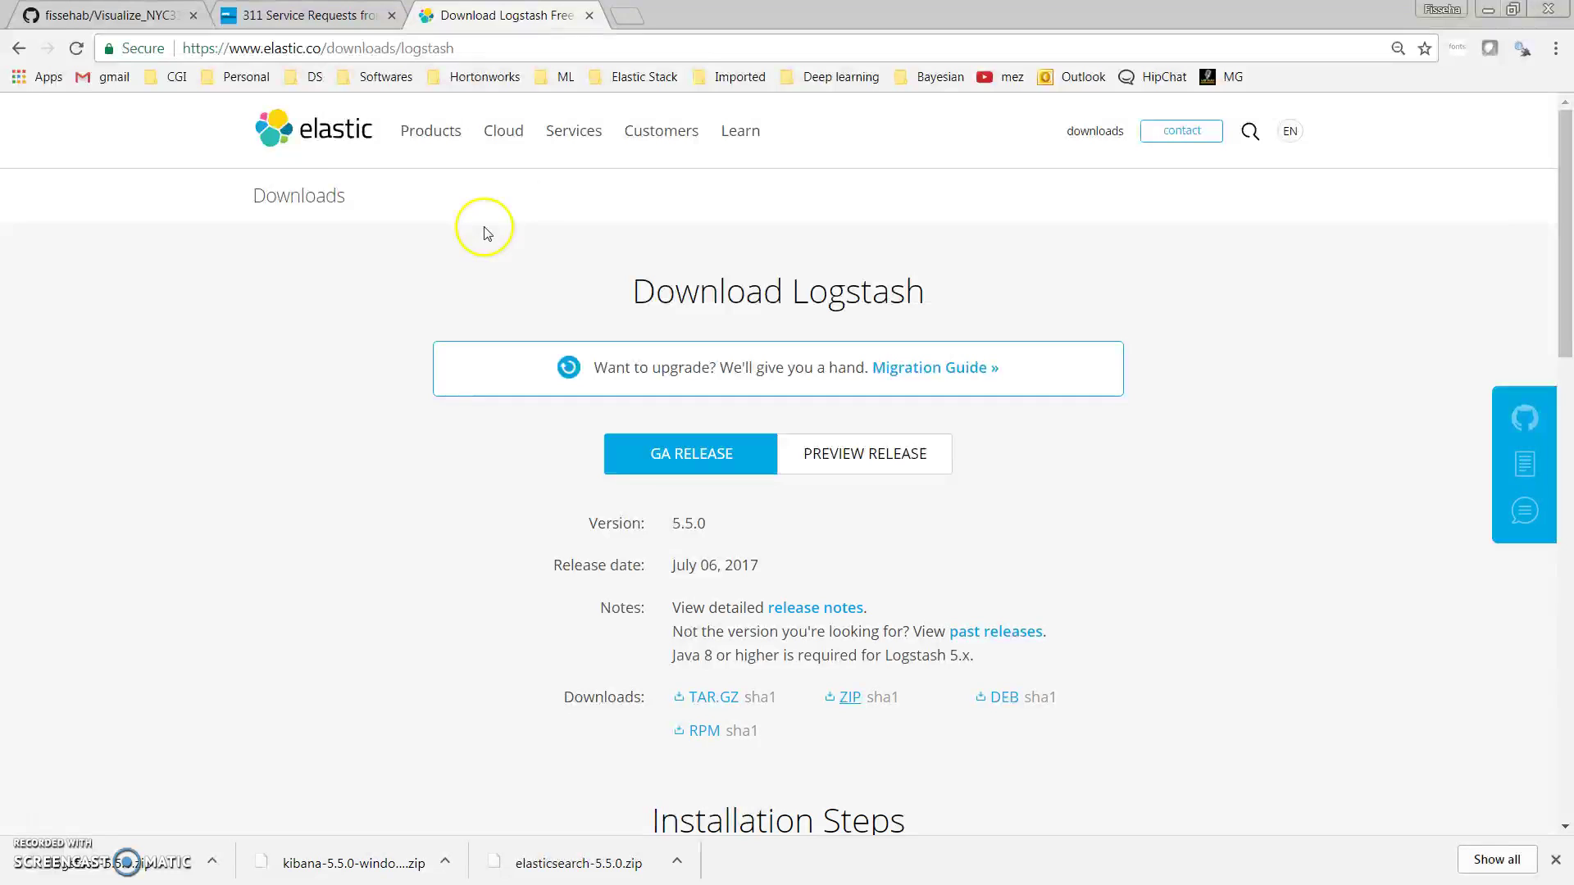
click(21, 49)
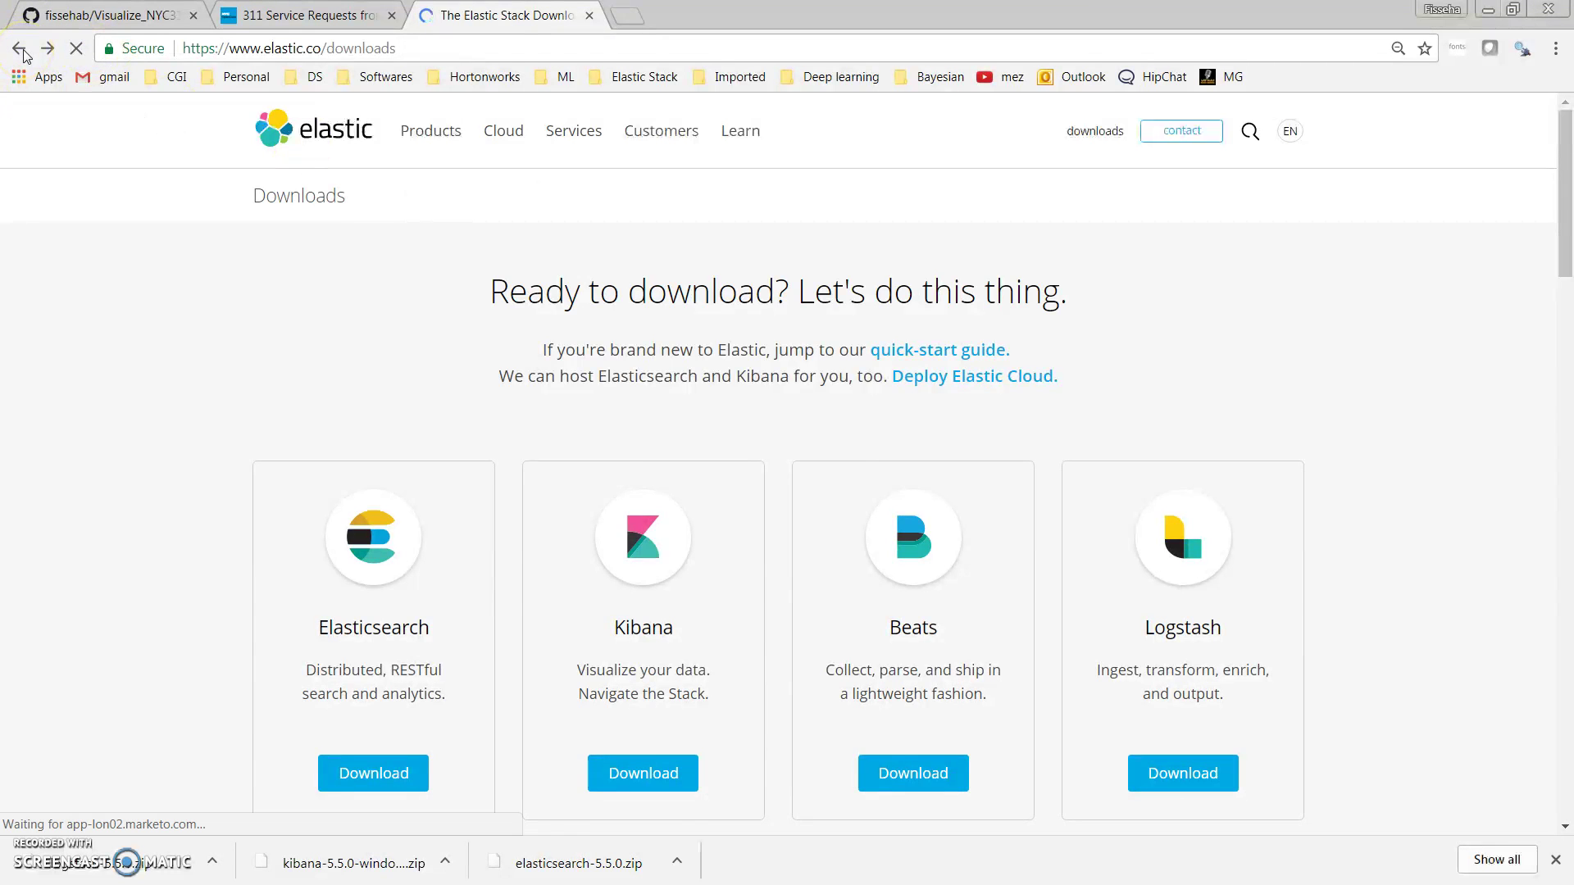
scroll(440, 520, down, 3)
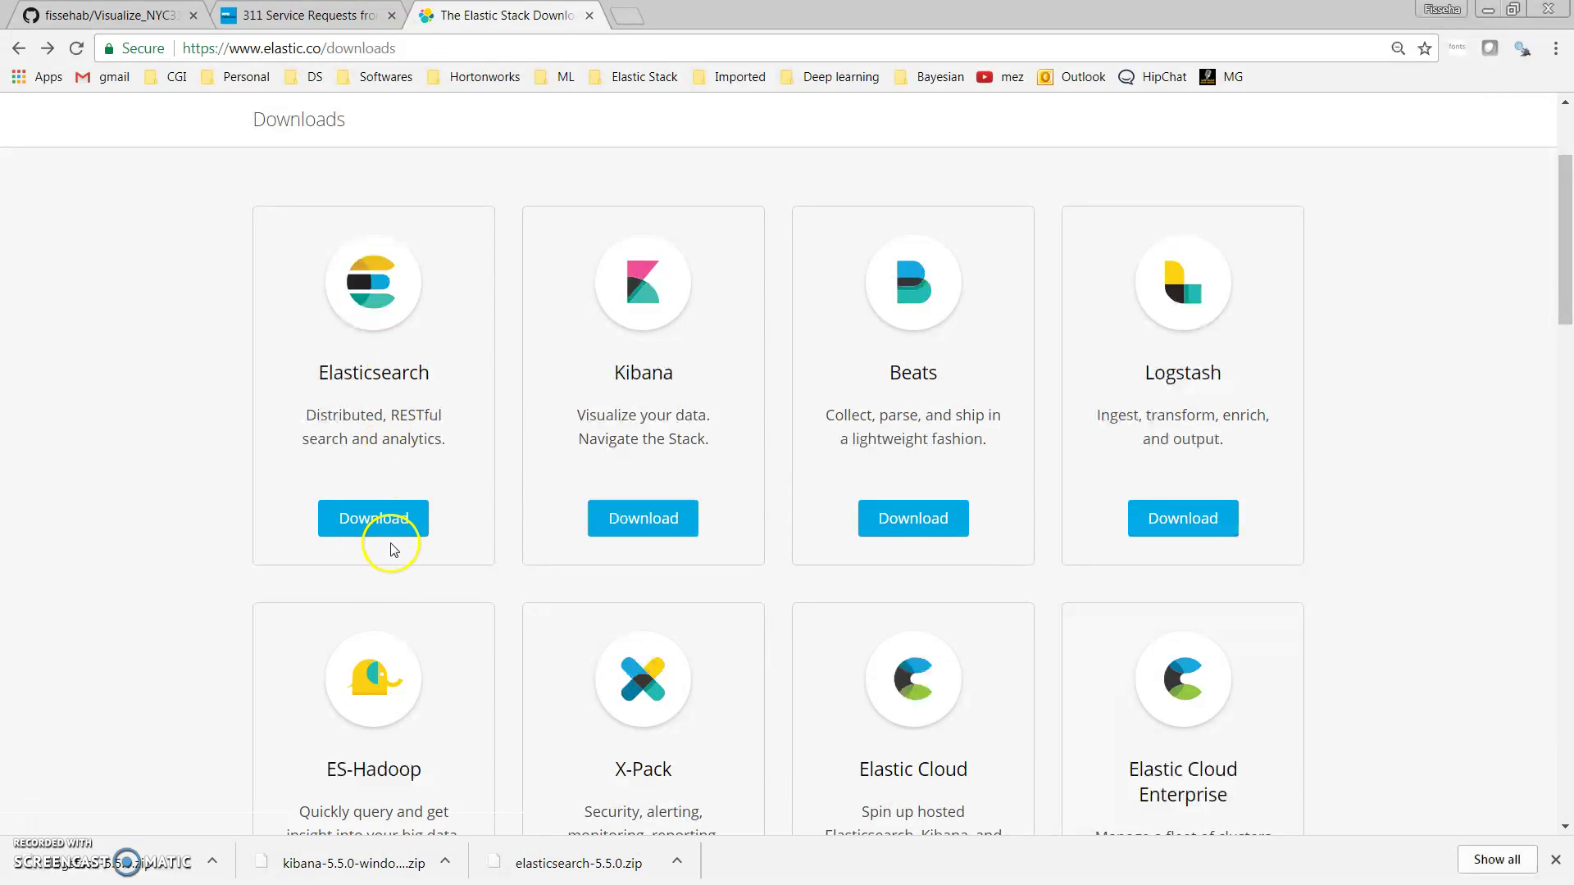
click(418, 509)
drag(1561, 246, 1566, 488)
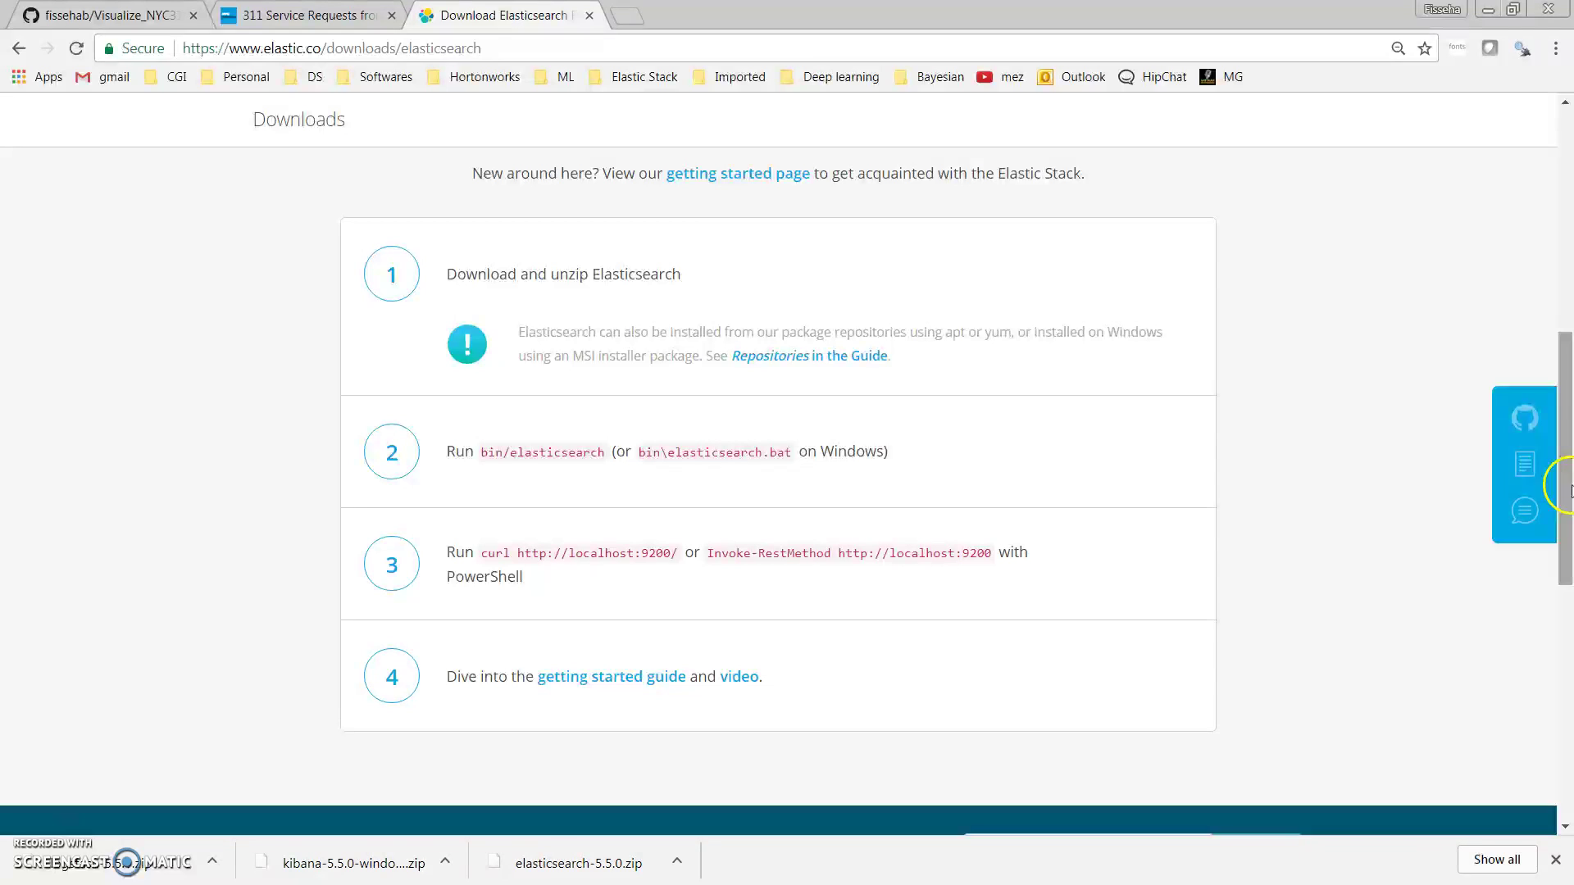
drag(553, 283, 703, 282)
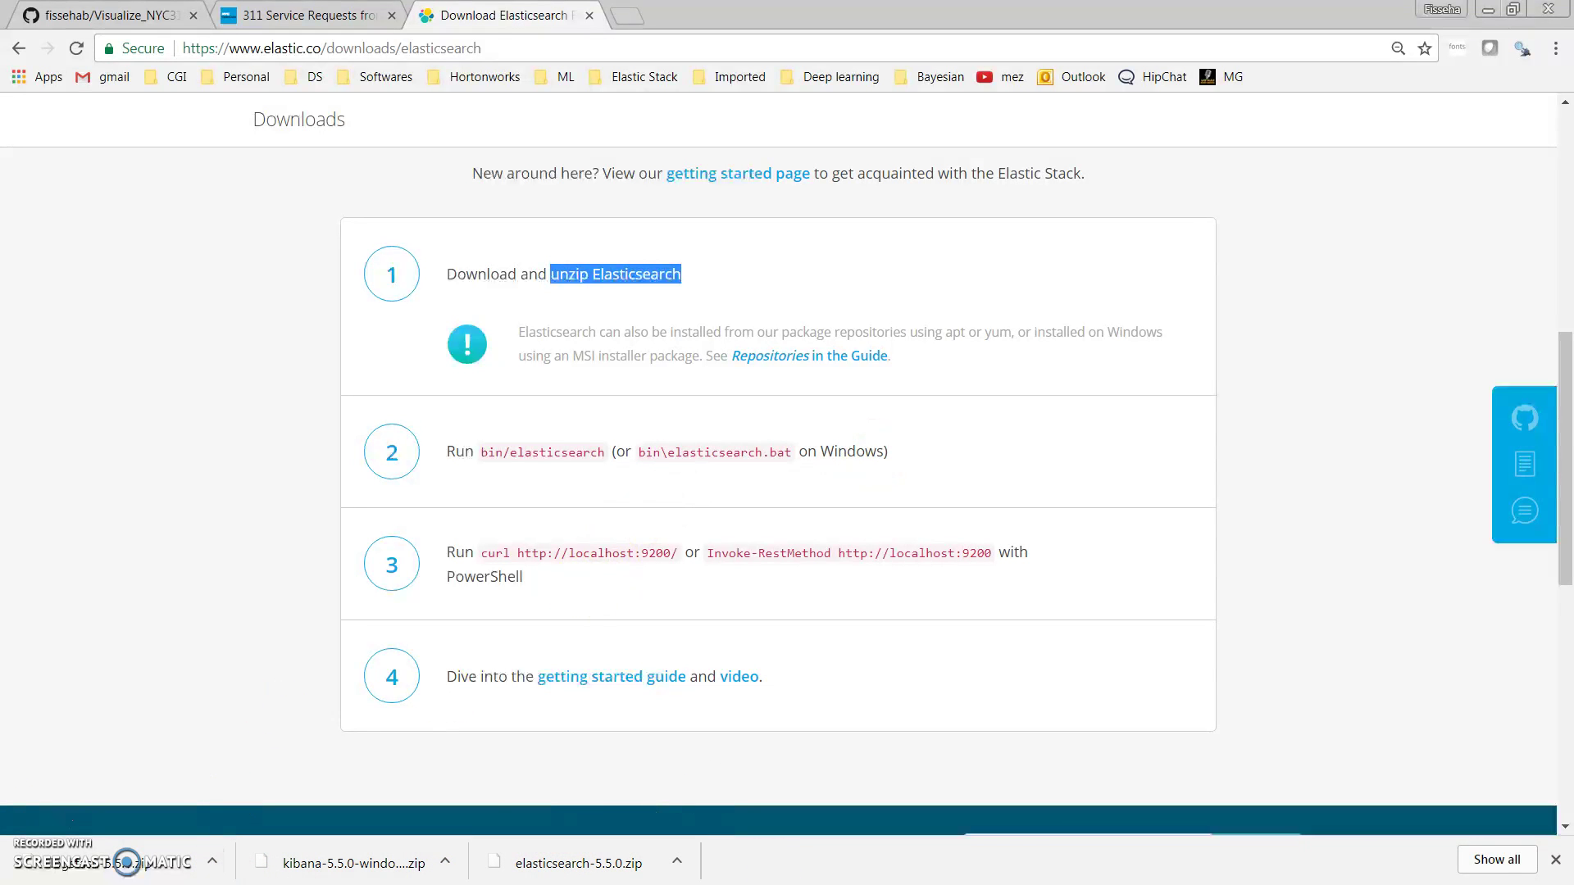
Run elasticsearch.bat from the bin folder of elasticsearch-5.5.0, allow it despite the security warning and follow its startup log
key(alt+Tab)
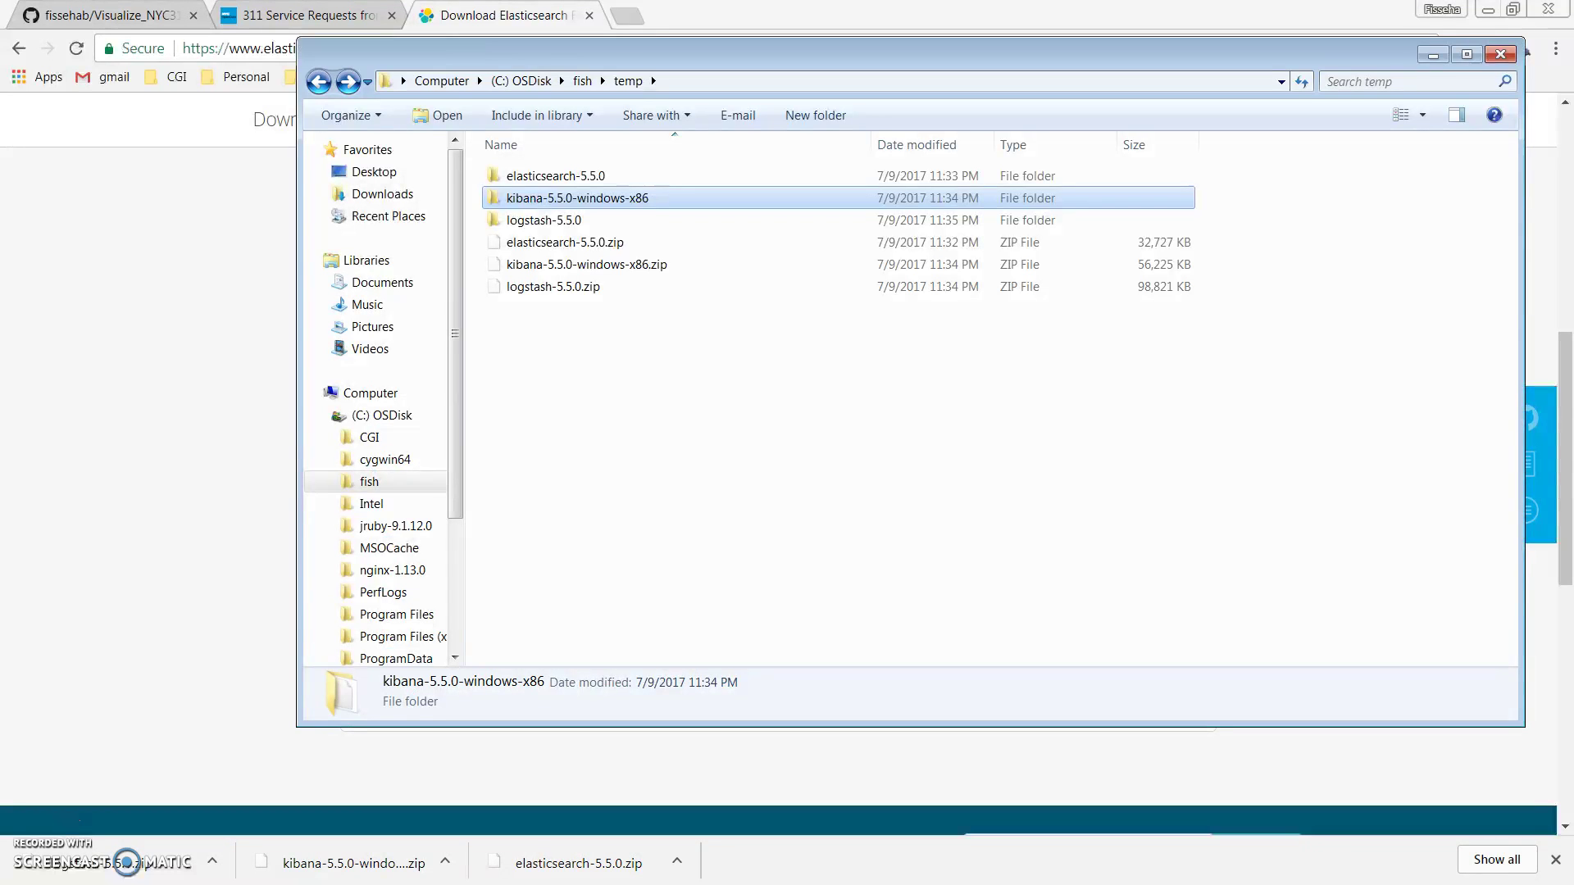
double_click(543, 175)
double_click(518, 174)
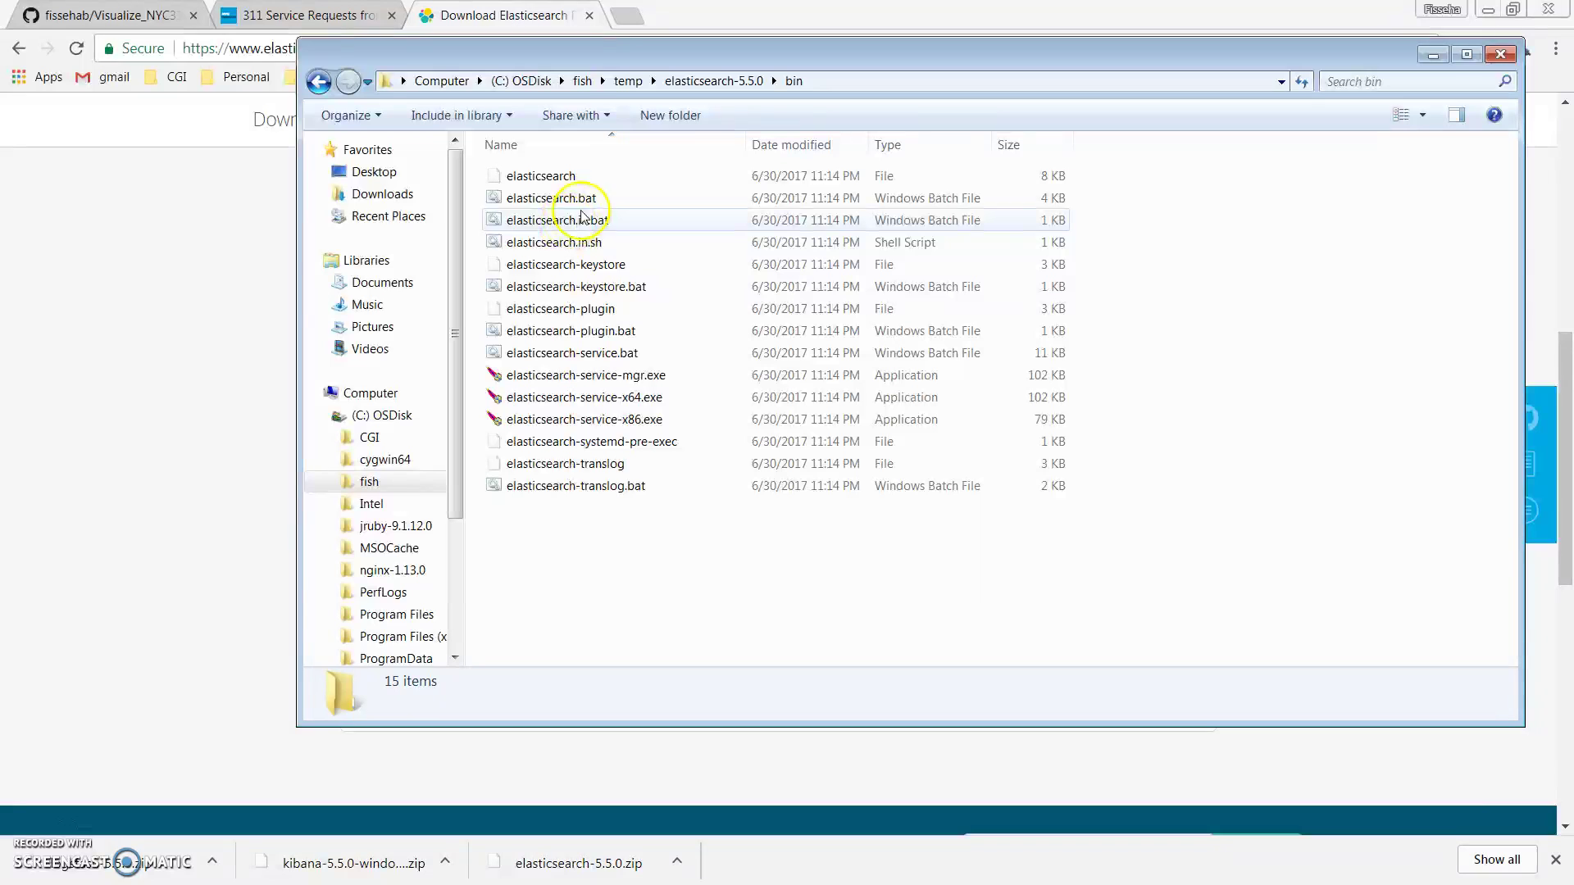
double_click(596, 201)
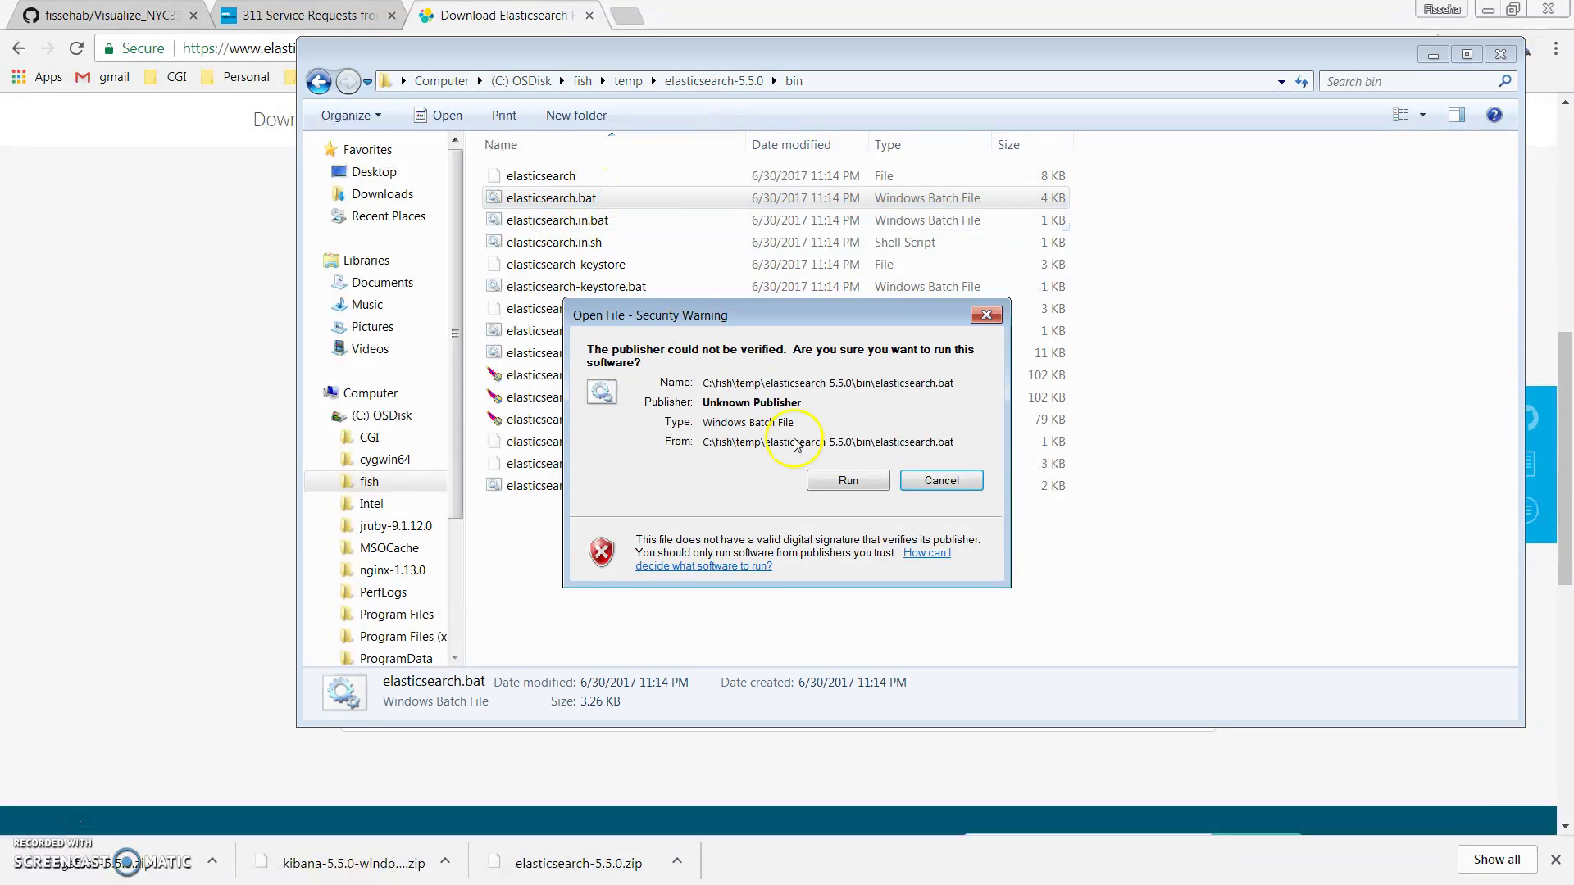
click(848, 481)
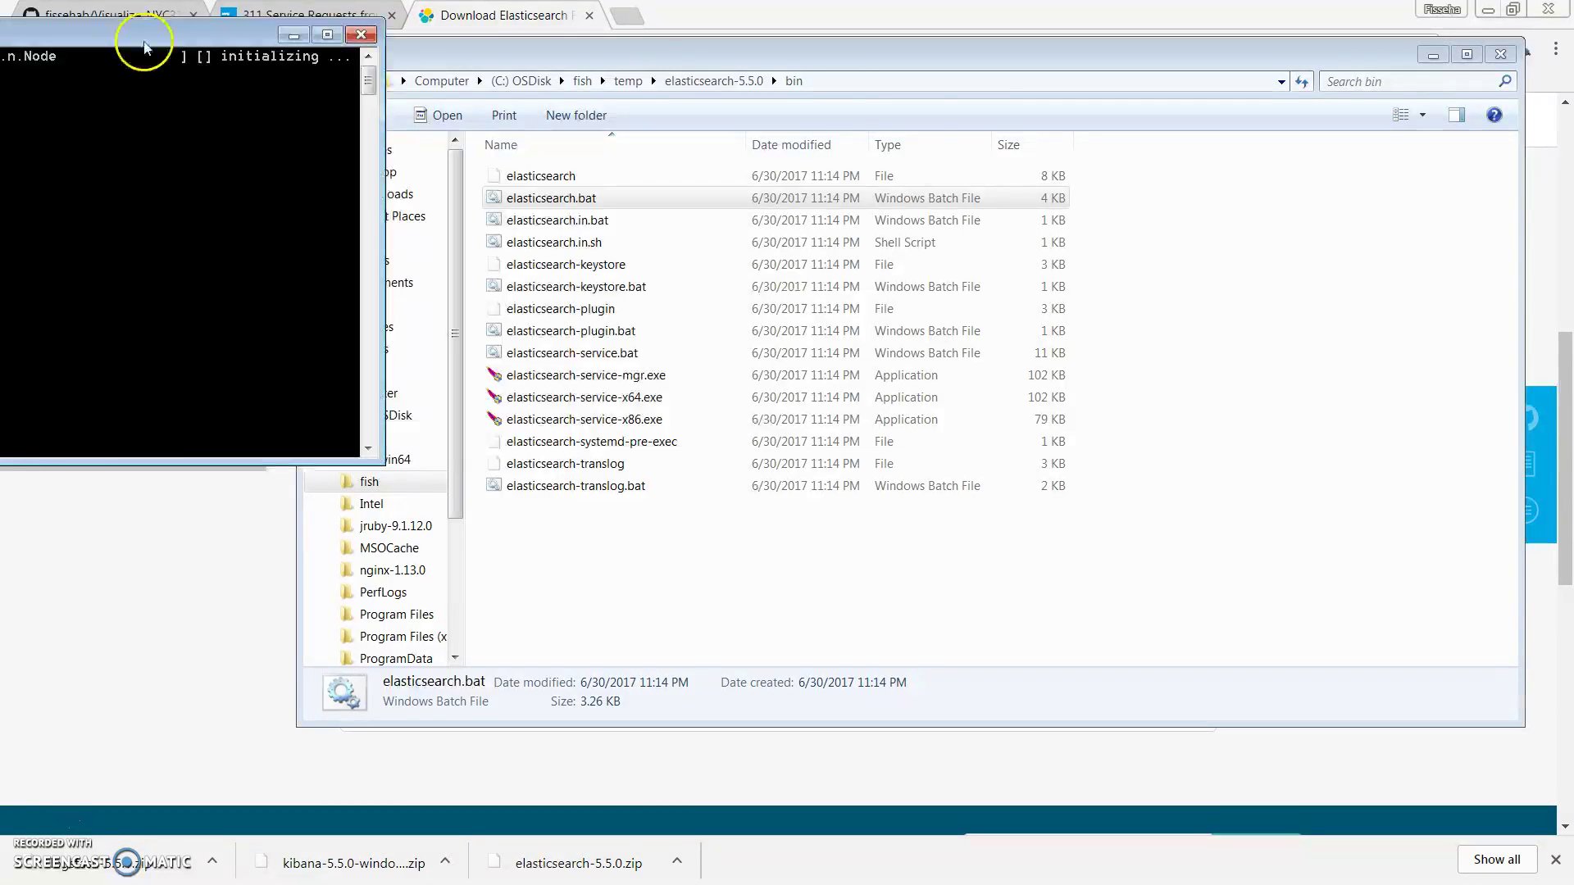
drag(141, 40, 987, 188)
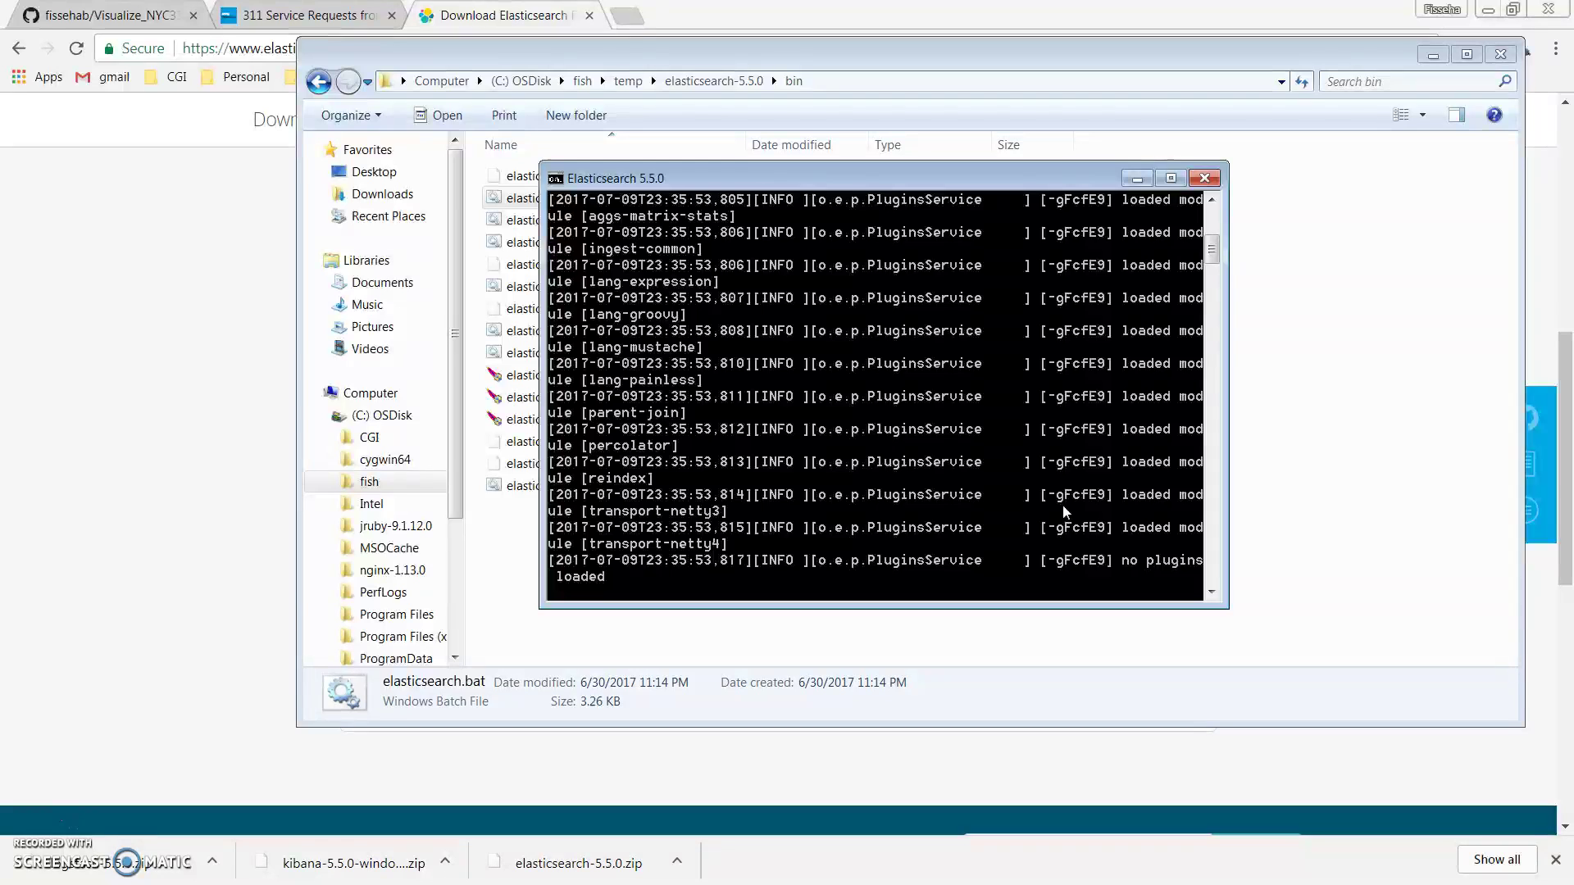
drag(1211, 246, 1216, 262)
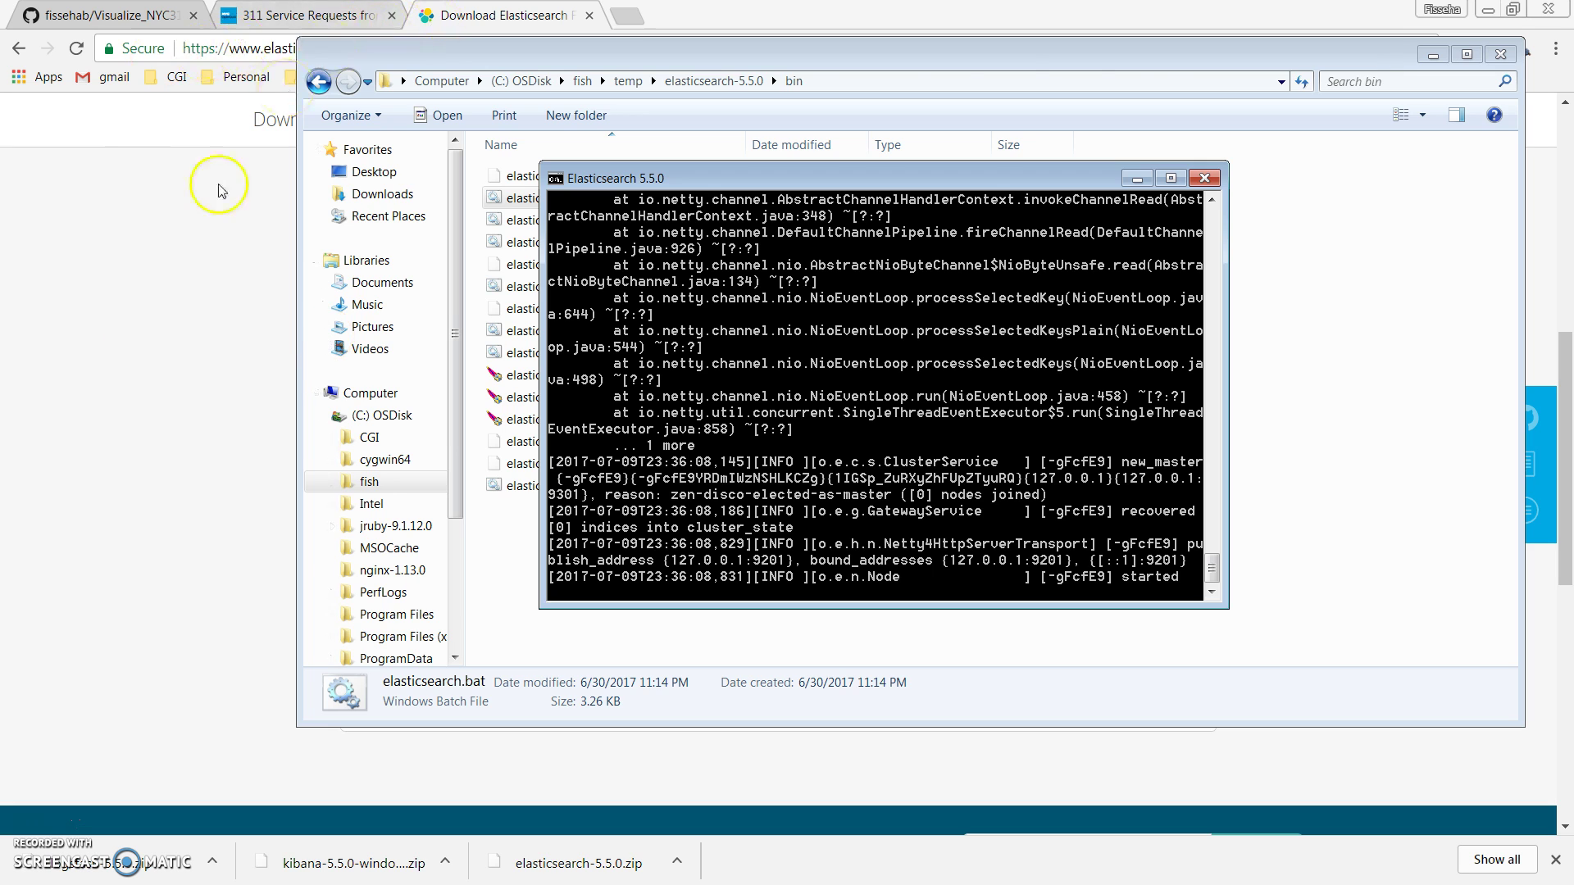
click(128, 364)
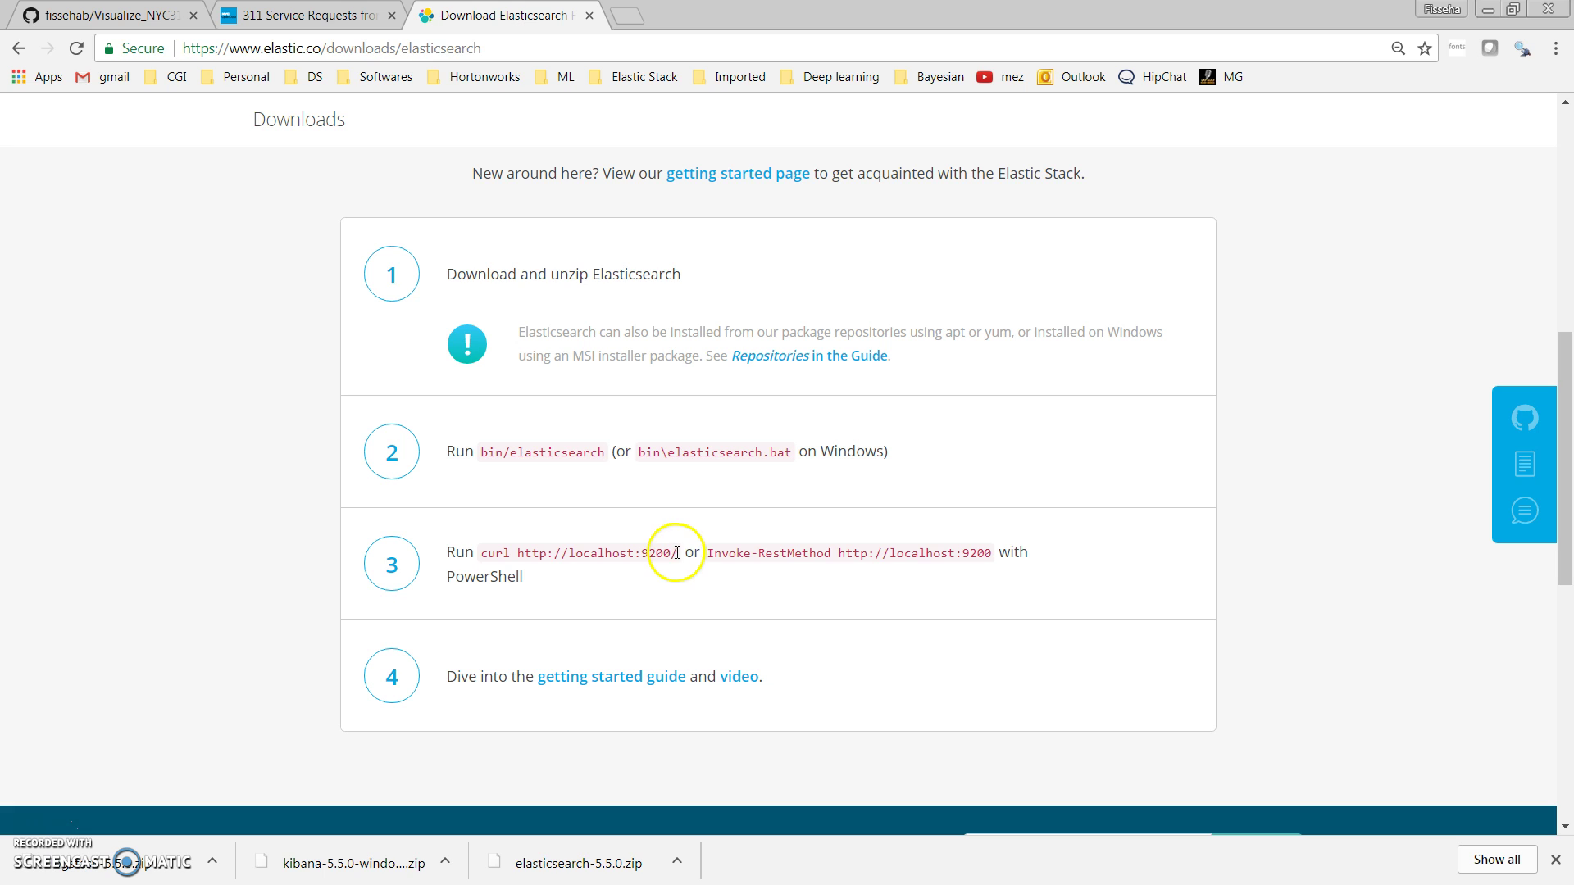
drag(518, 553, 688, 554)
key(ctrl+c)
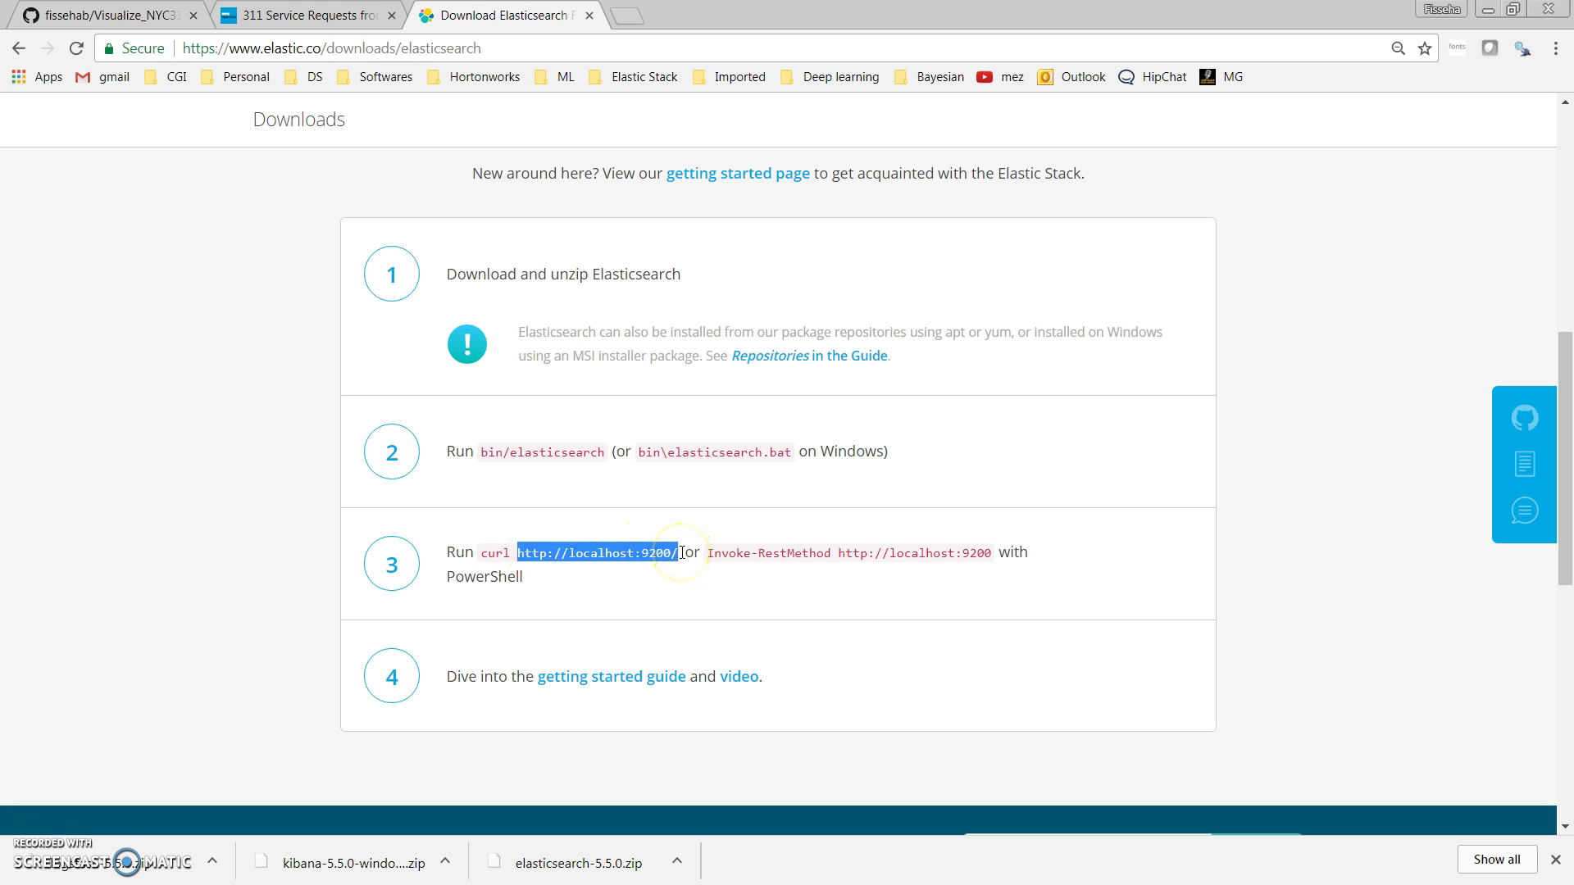
click(633, 14)
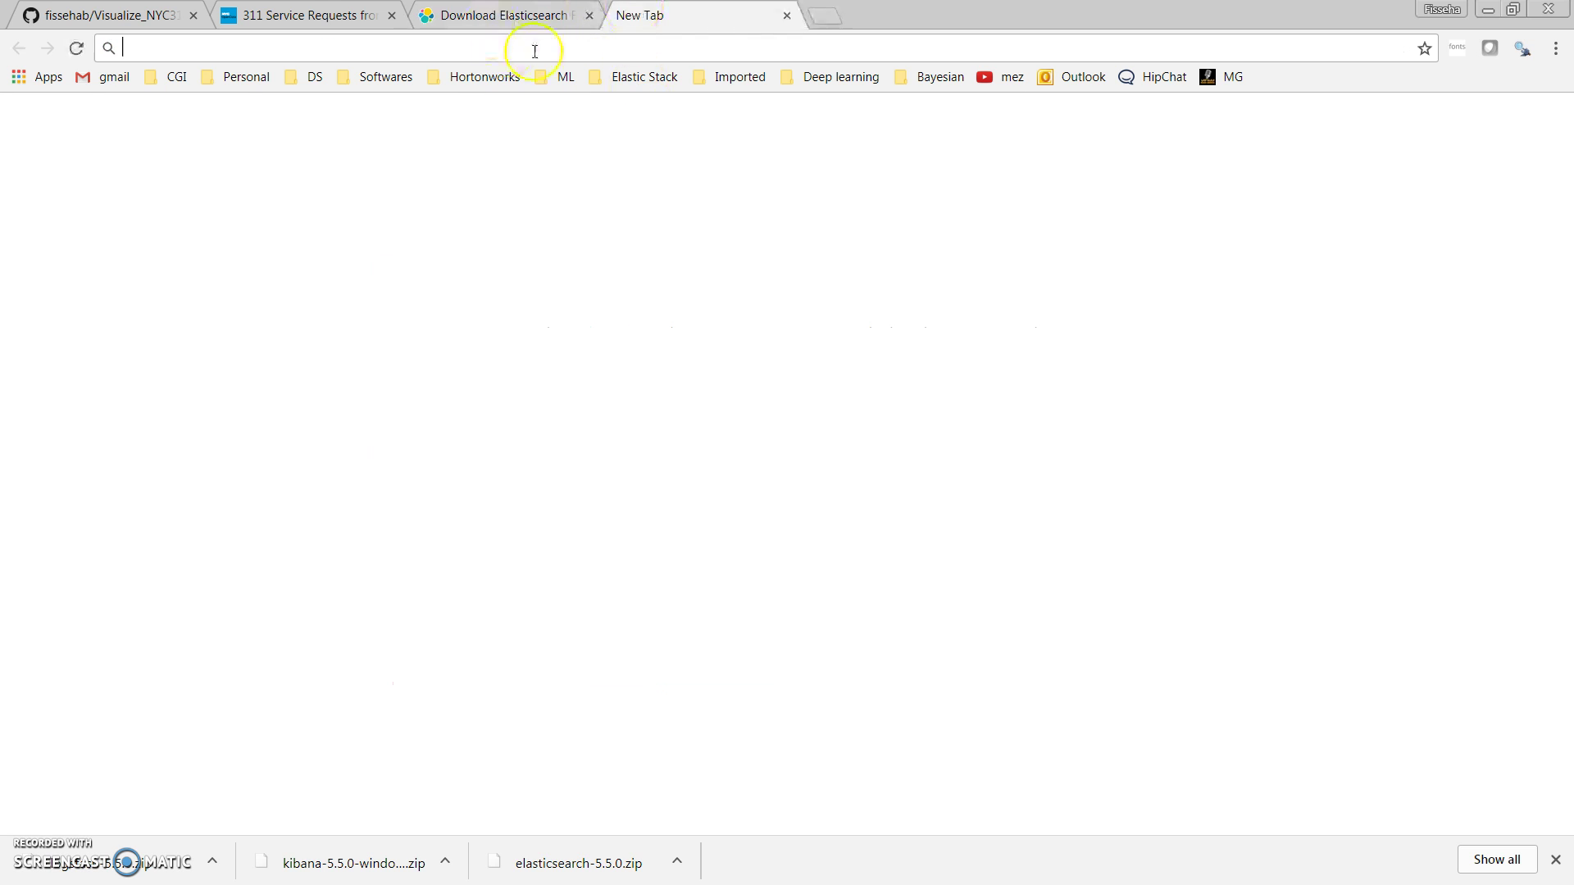
key(ctrl+v)
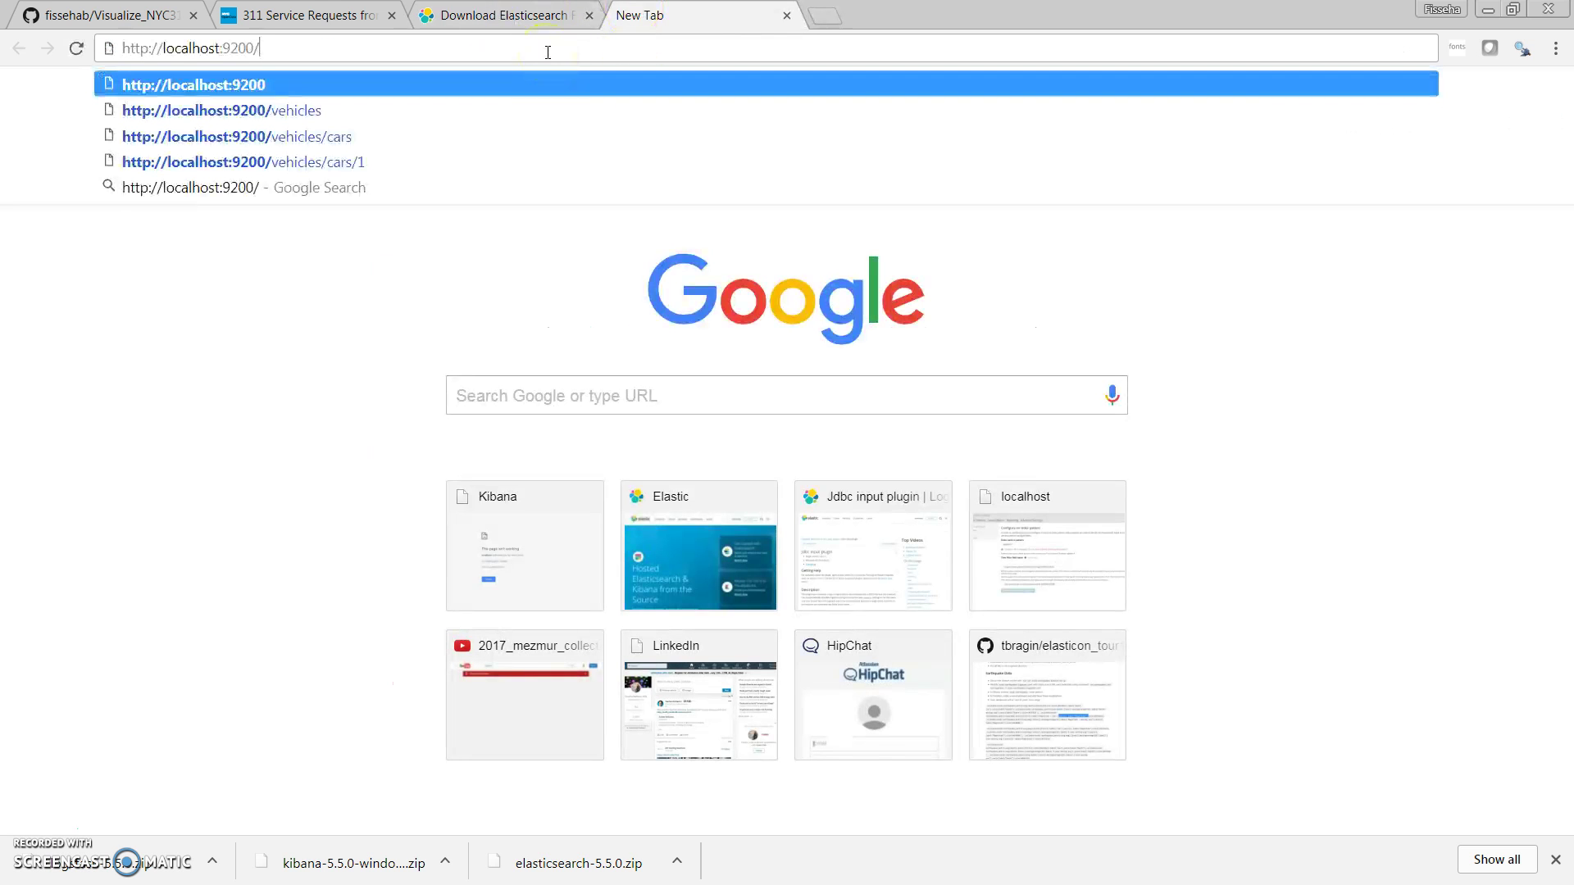
key(Return)
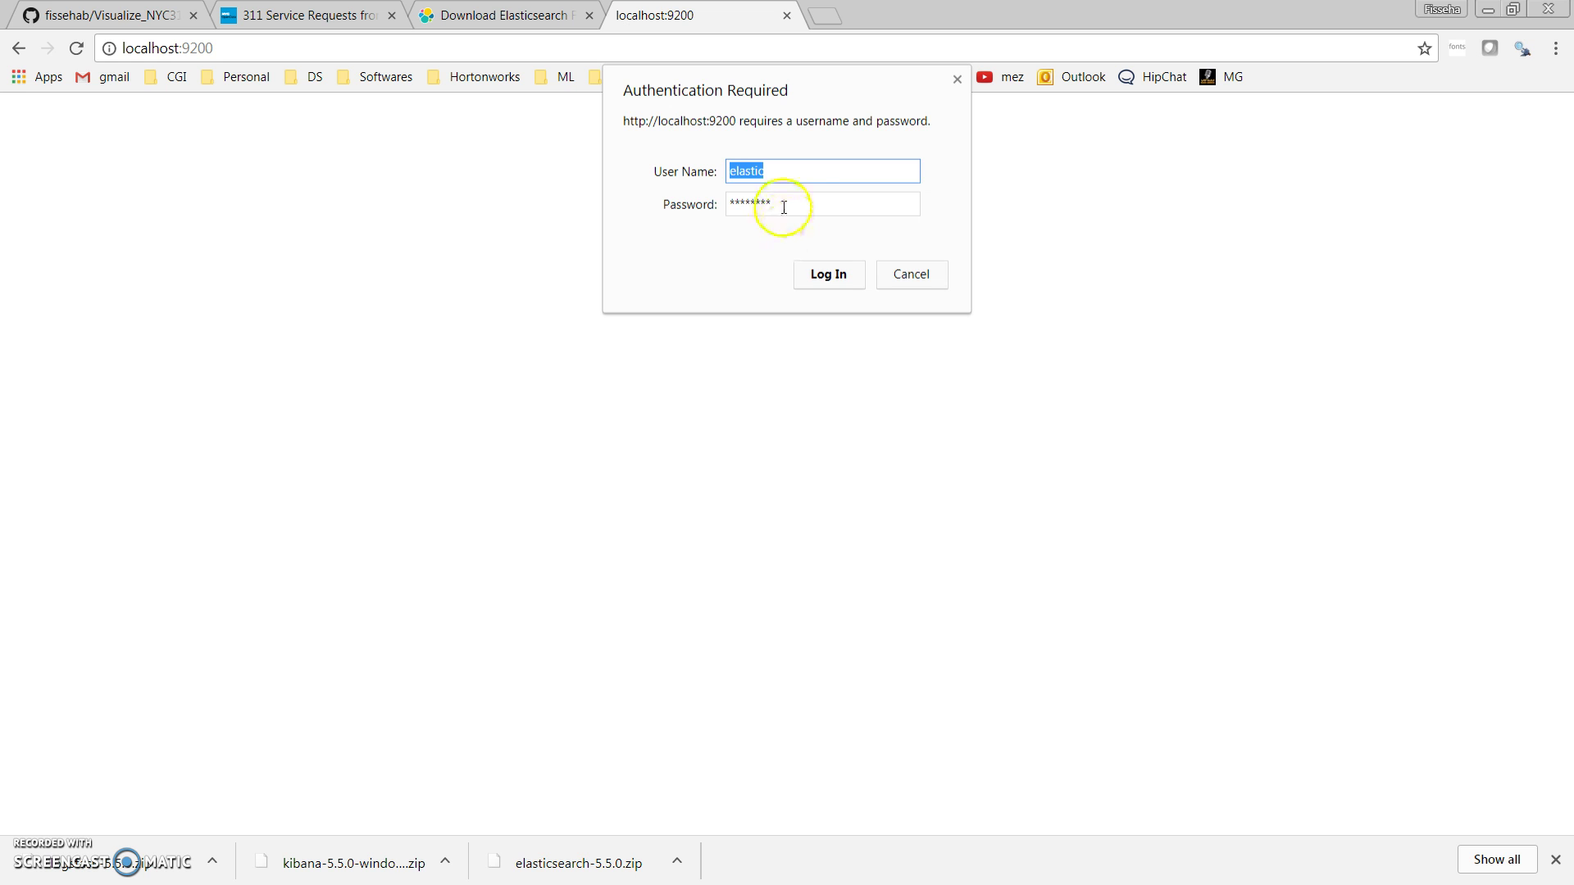
click(829, 279)
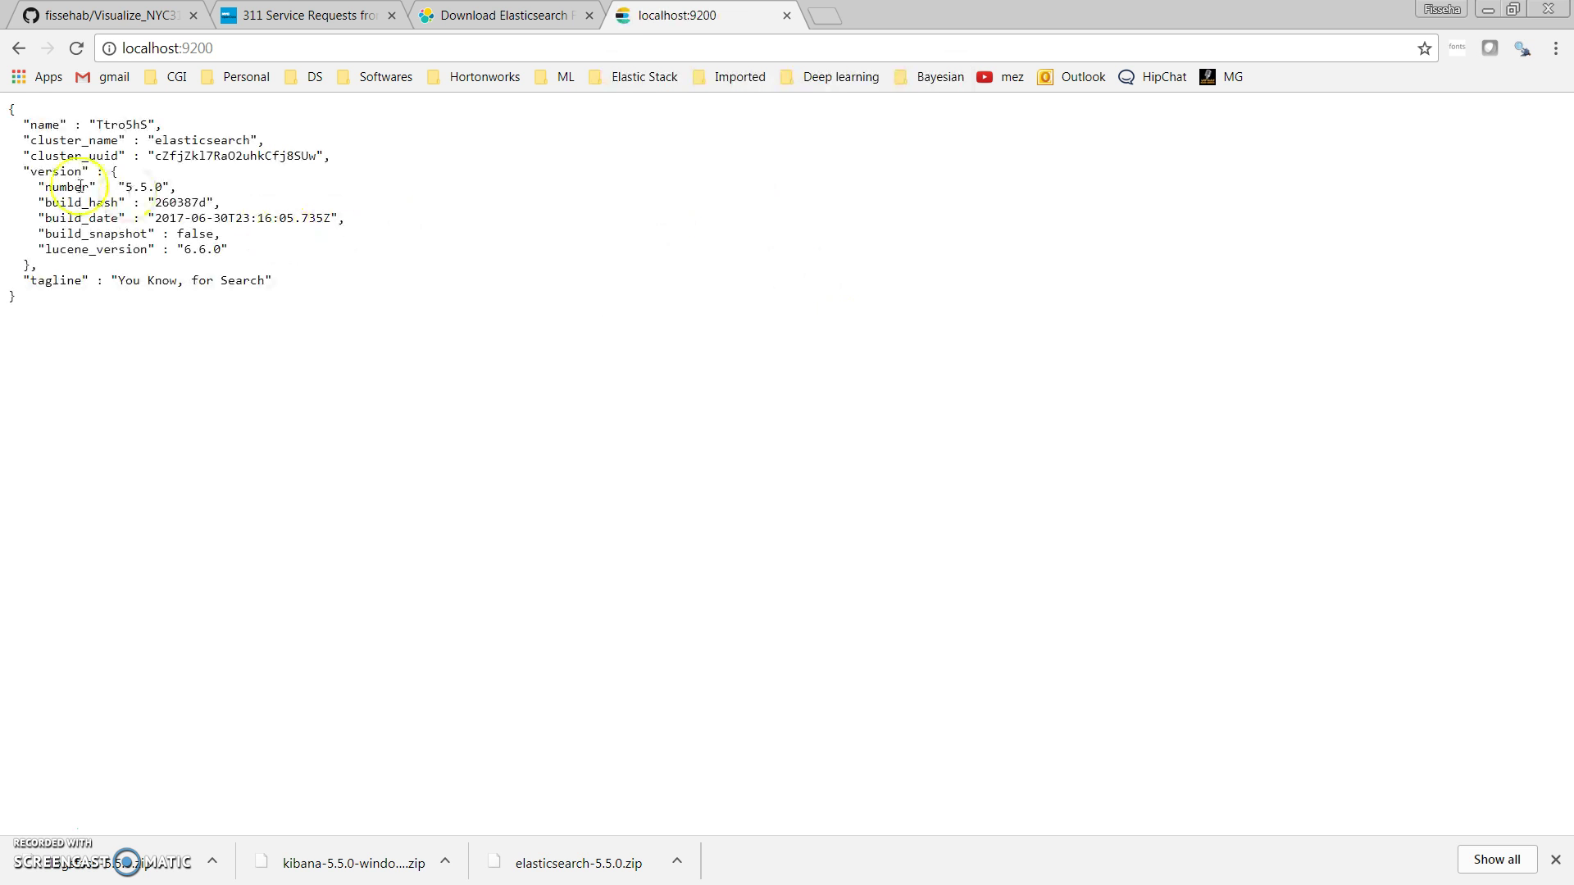
Examine the Elasticsearch node and version information returned at localhost:9200 and close its browser tab
drag(12, 108, 503, 337)
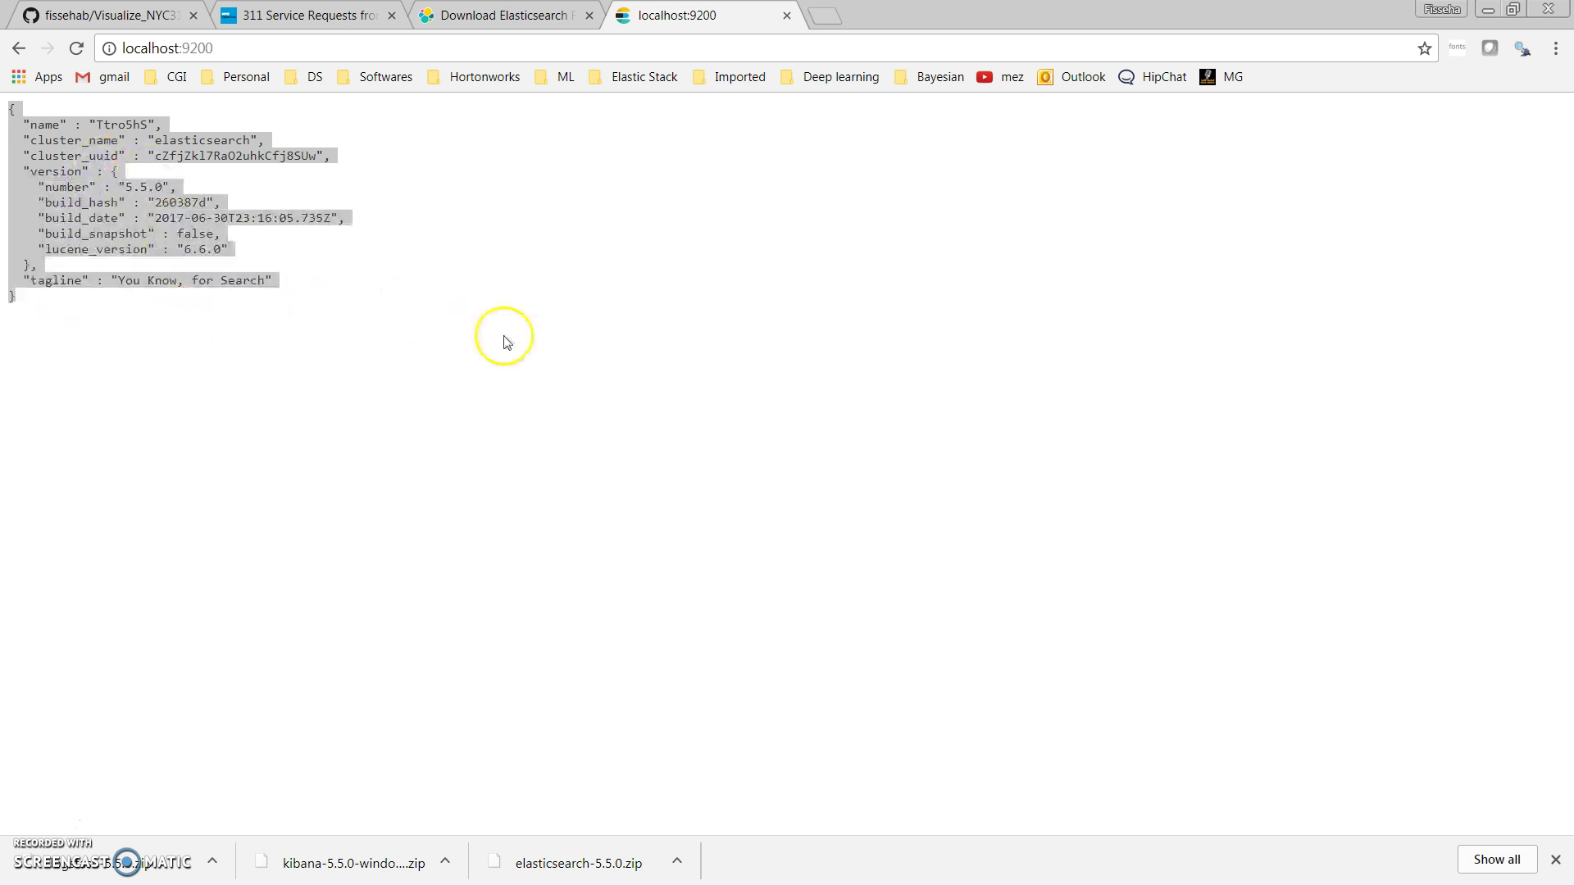
click(502, 337)
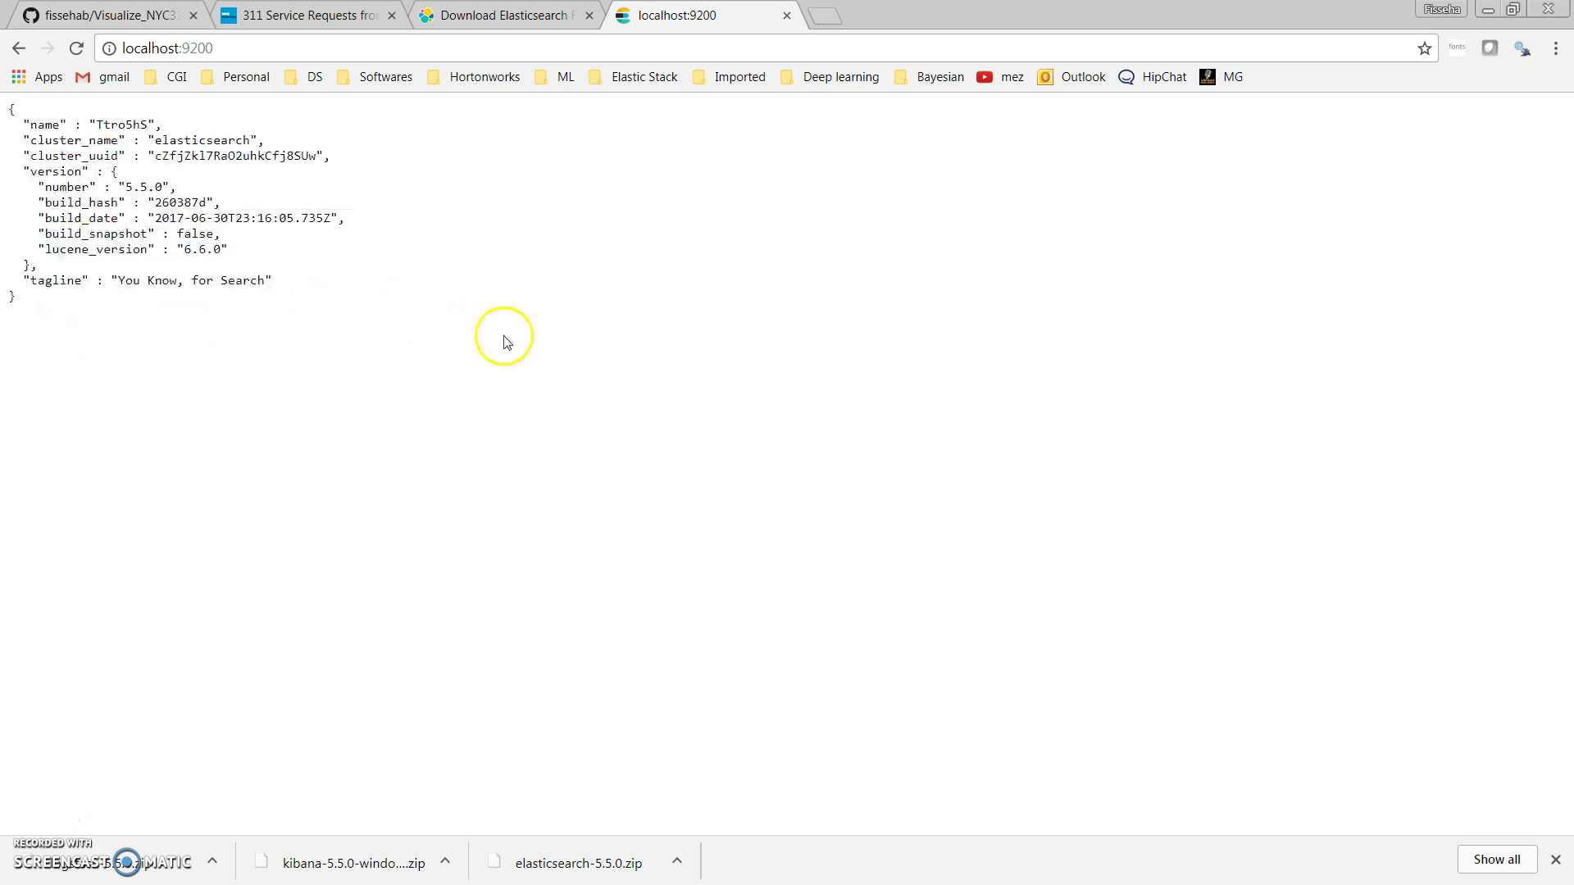
click(787, 17)
Return to the Elastic downloads overview and read the installation steps on the Kibana download page
drag(1562, 365, 1565, 184)
click(27, 54)
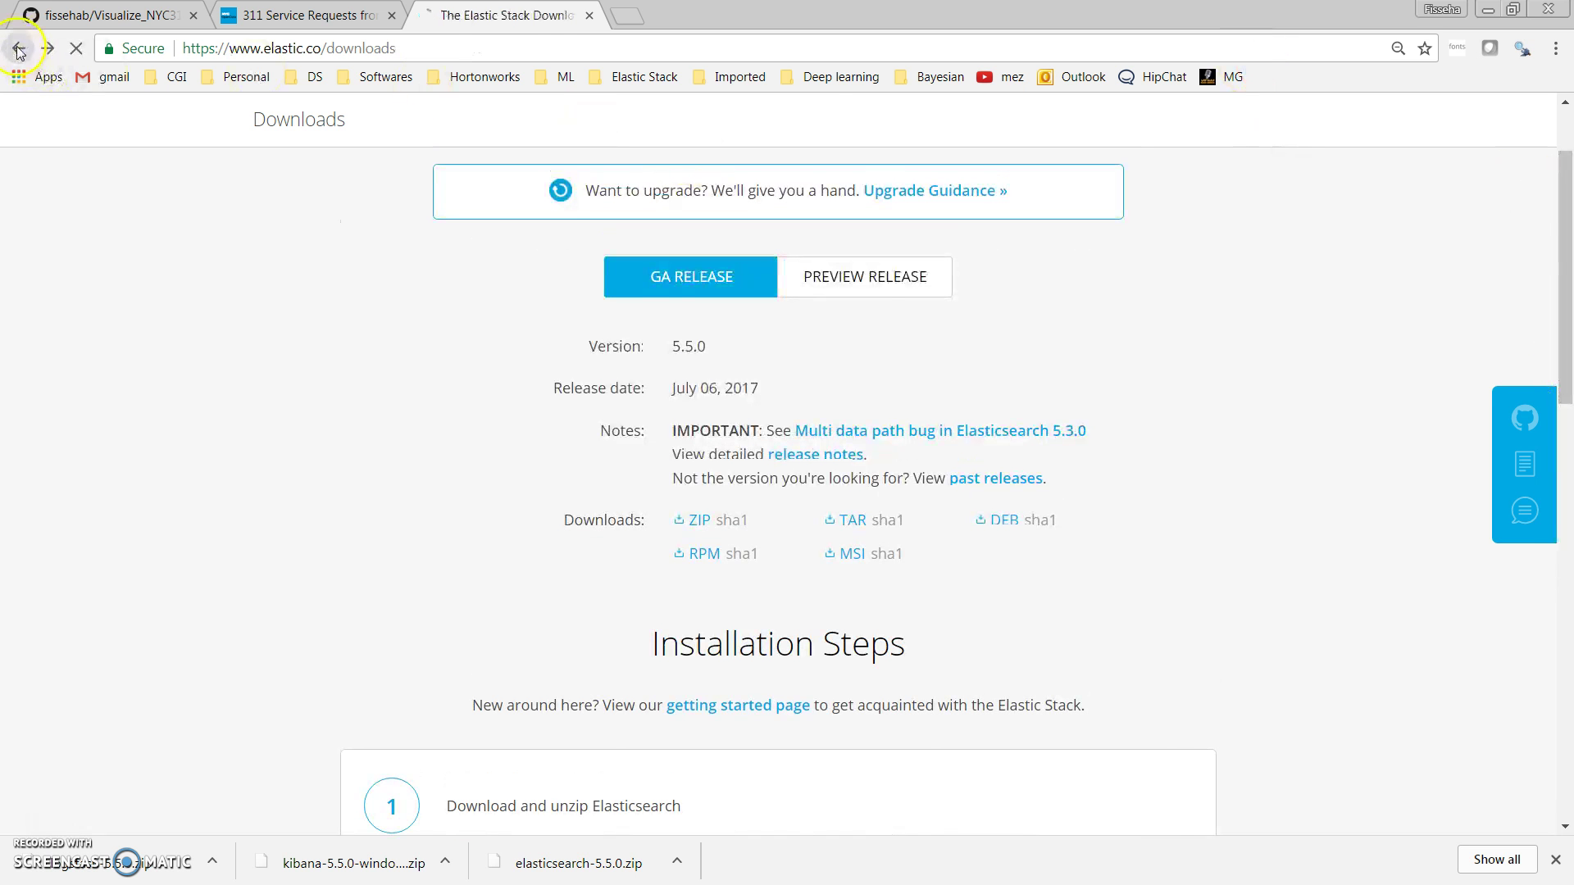
scroll(590, 263, down, 4)
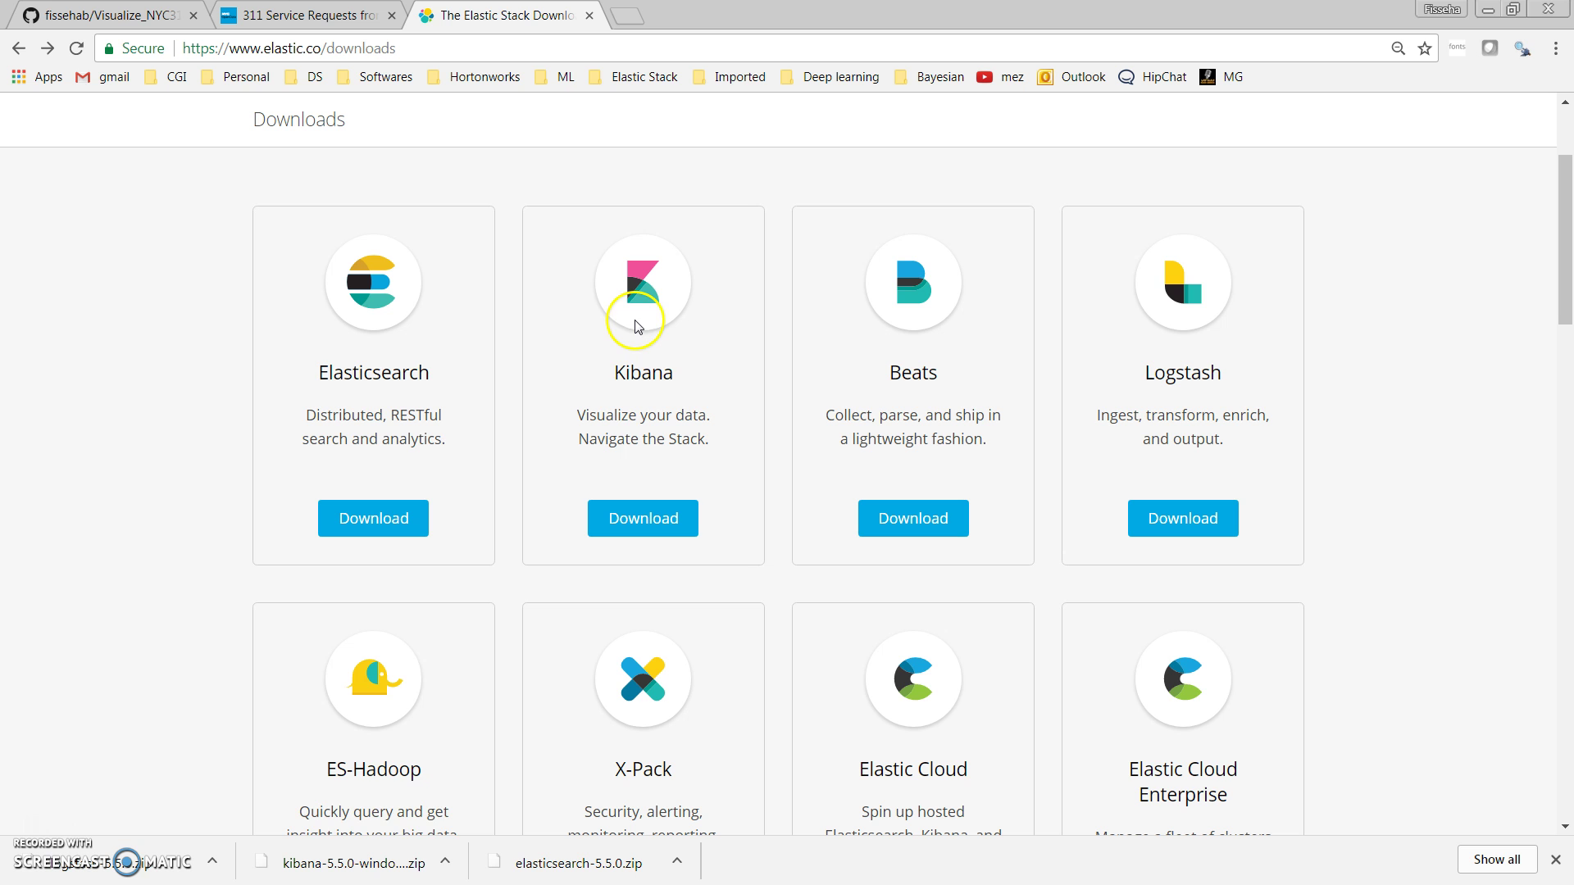
click(640, 528)
drag(1557, 281, 1569, 466)
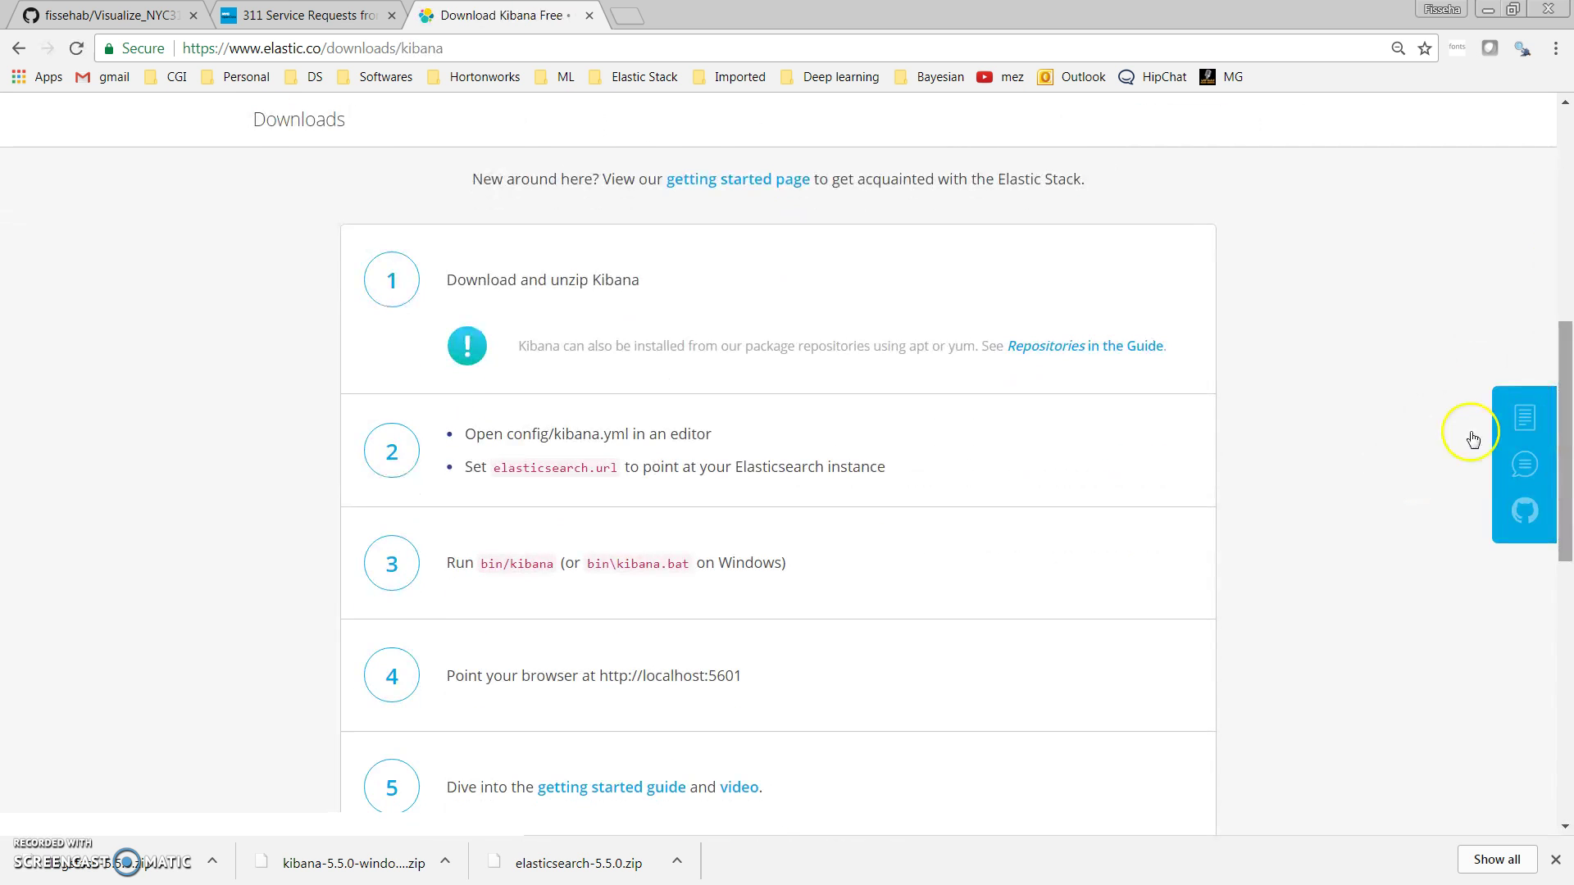
drag(550, 280, 673, 281)
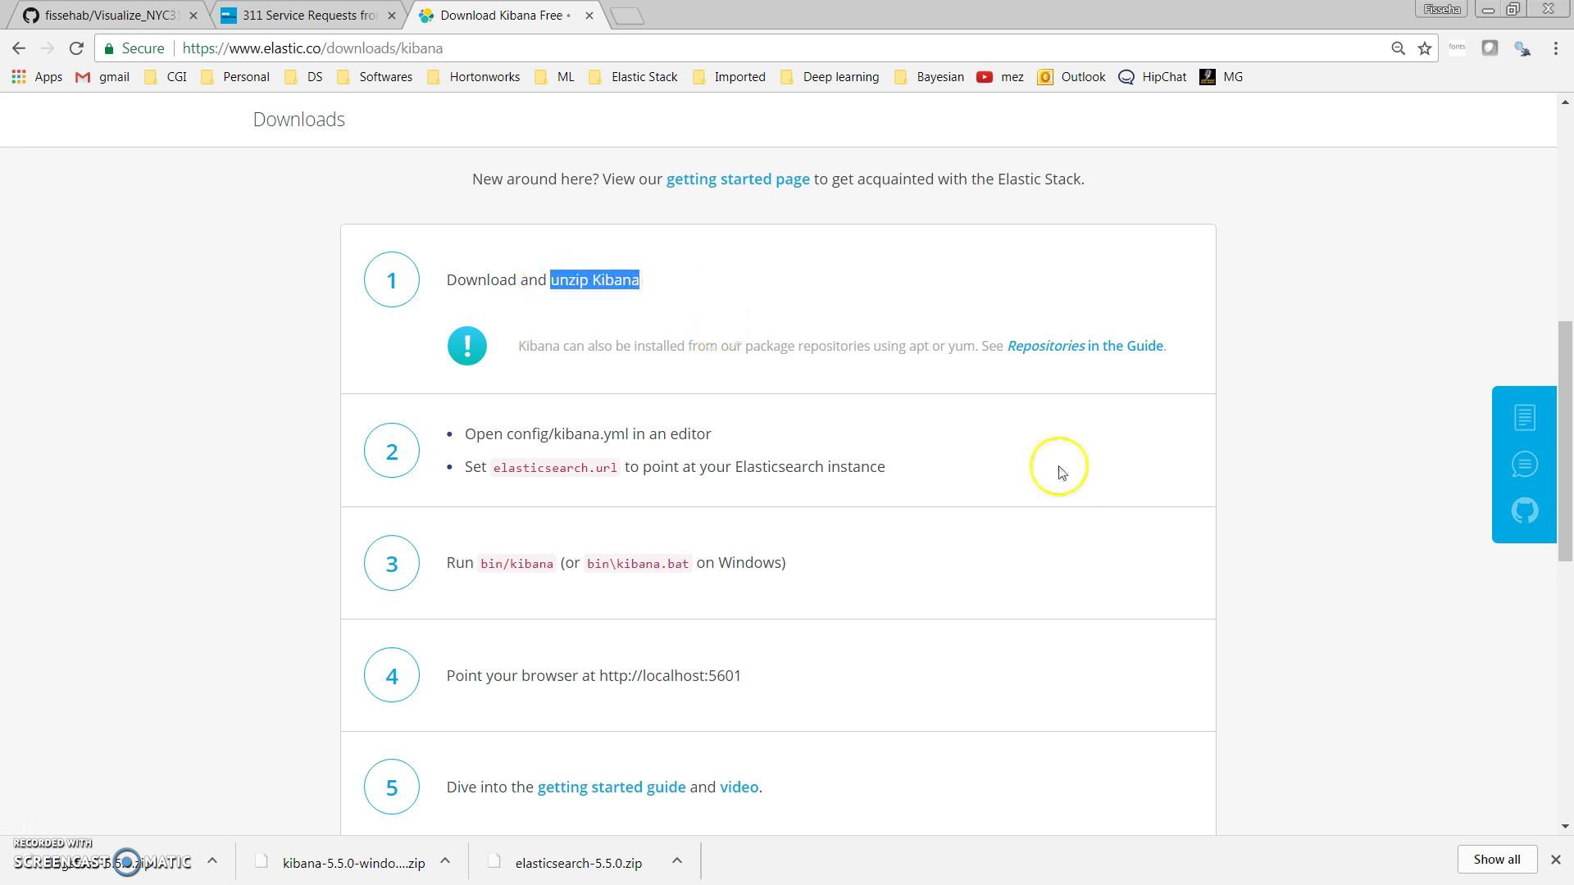
drag(1569, 415, 1569, 467)
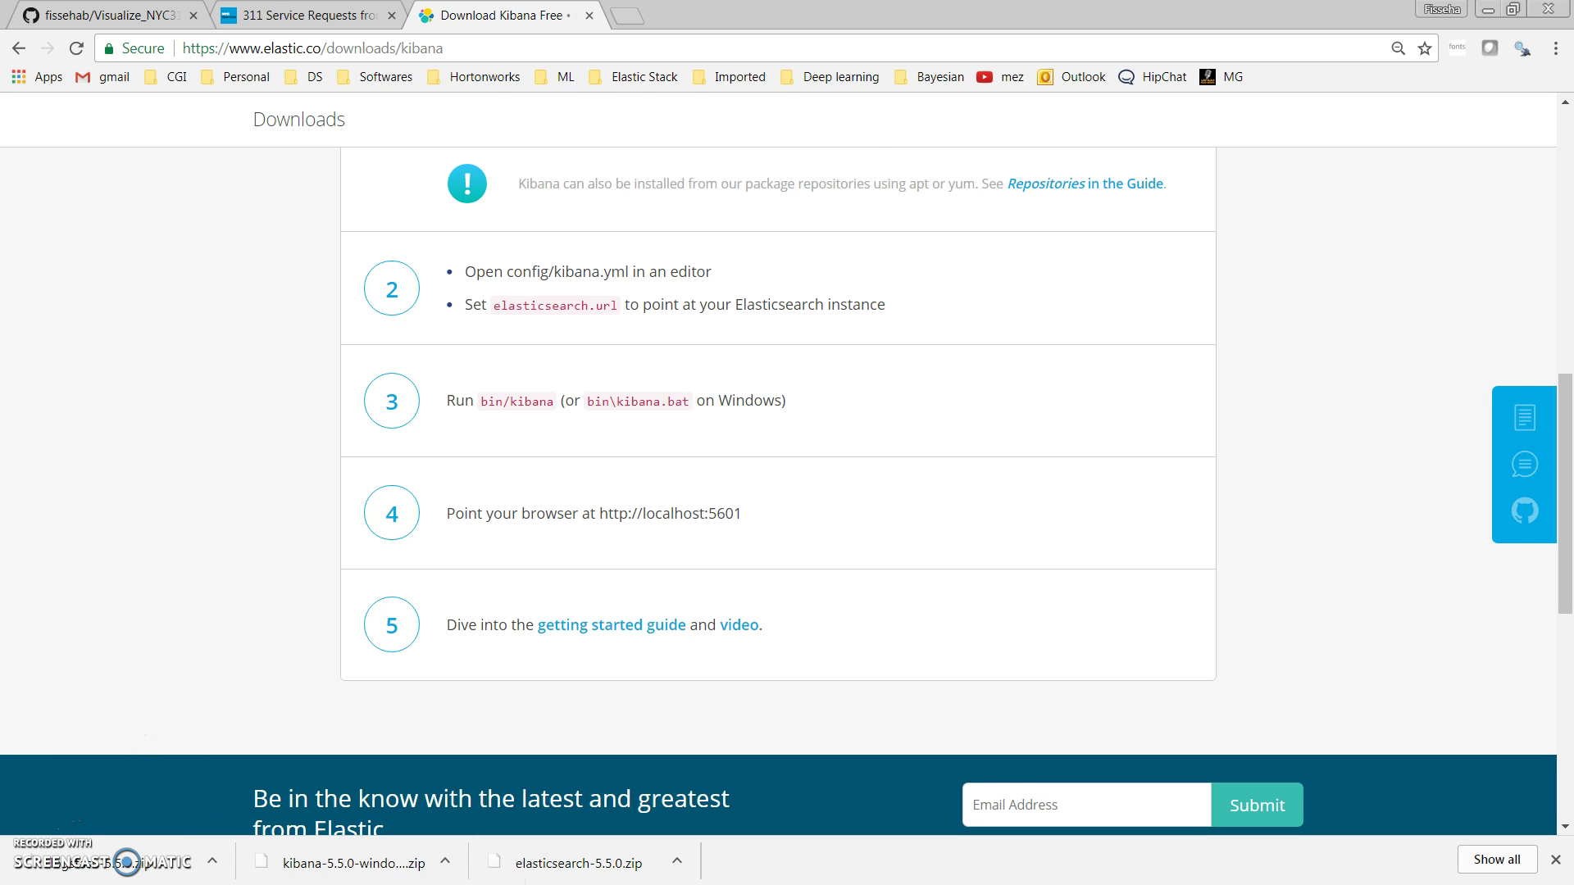
Open kibana.yml from the config folder of kibana-5.5.0-windows-x86 in Notepad++ and maximize the editor window
key(alt+Tab)
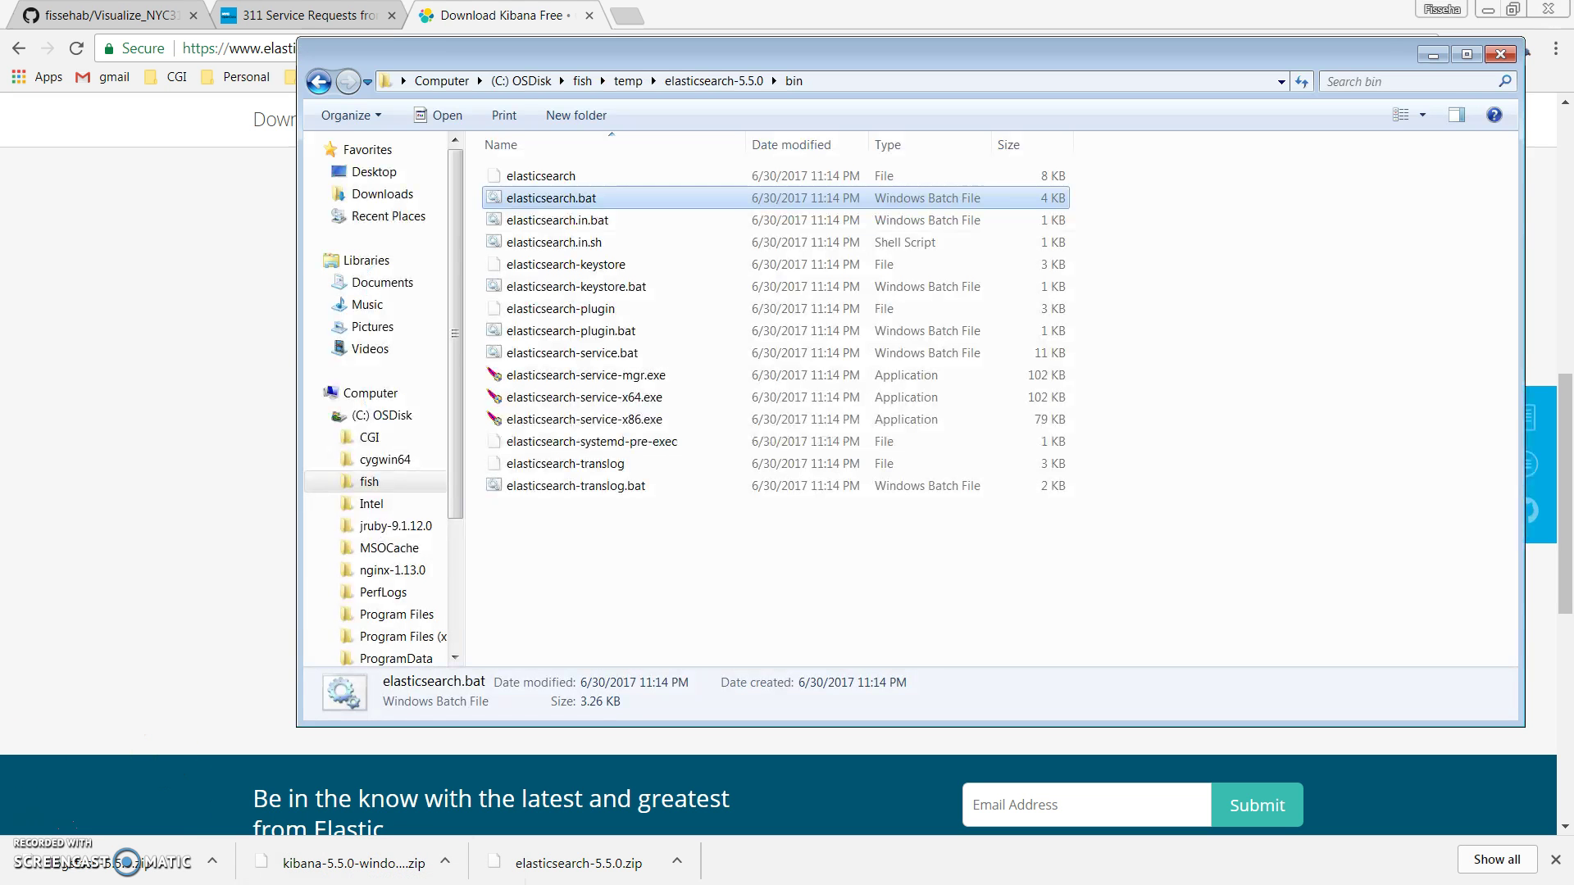
click(318, 82)
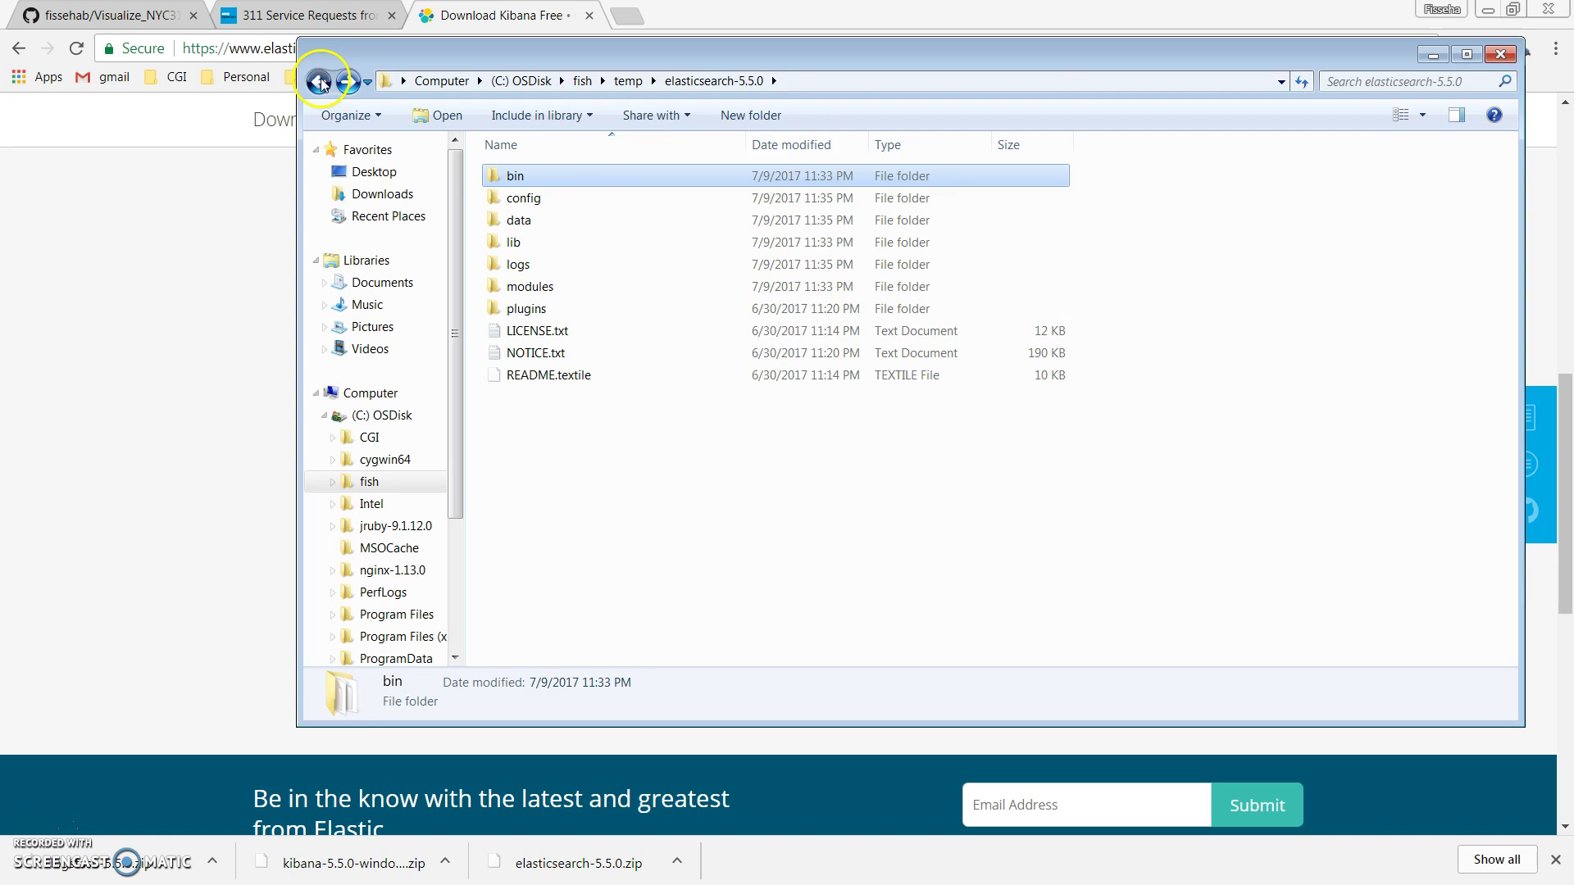
click(318, 82)
double_click(607, 199)
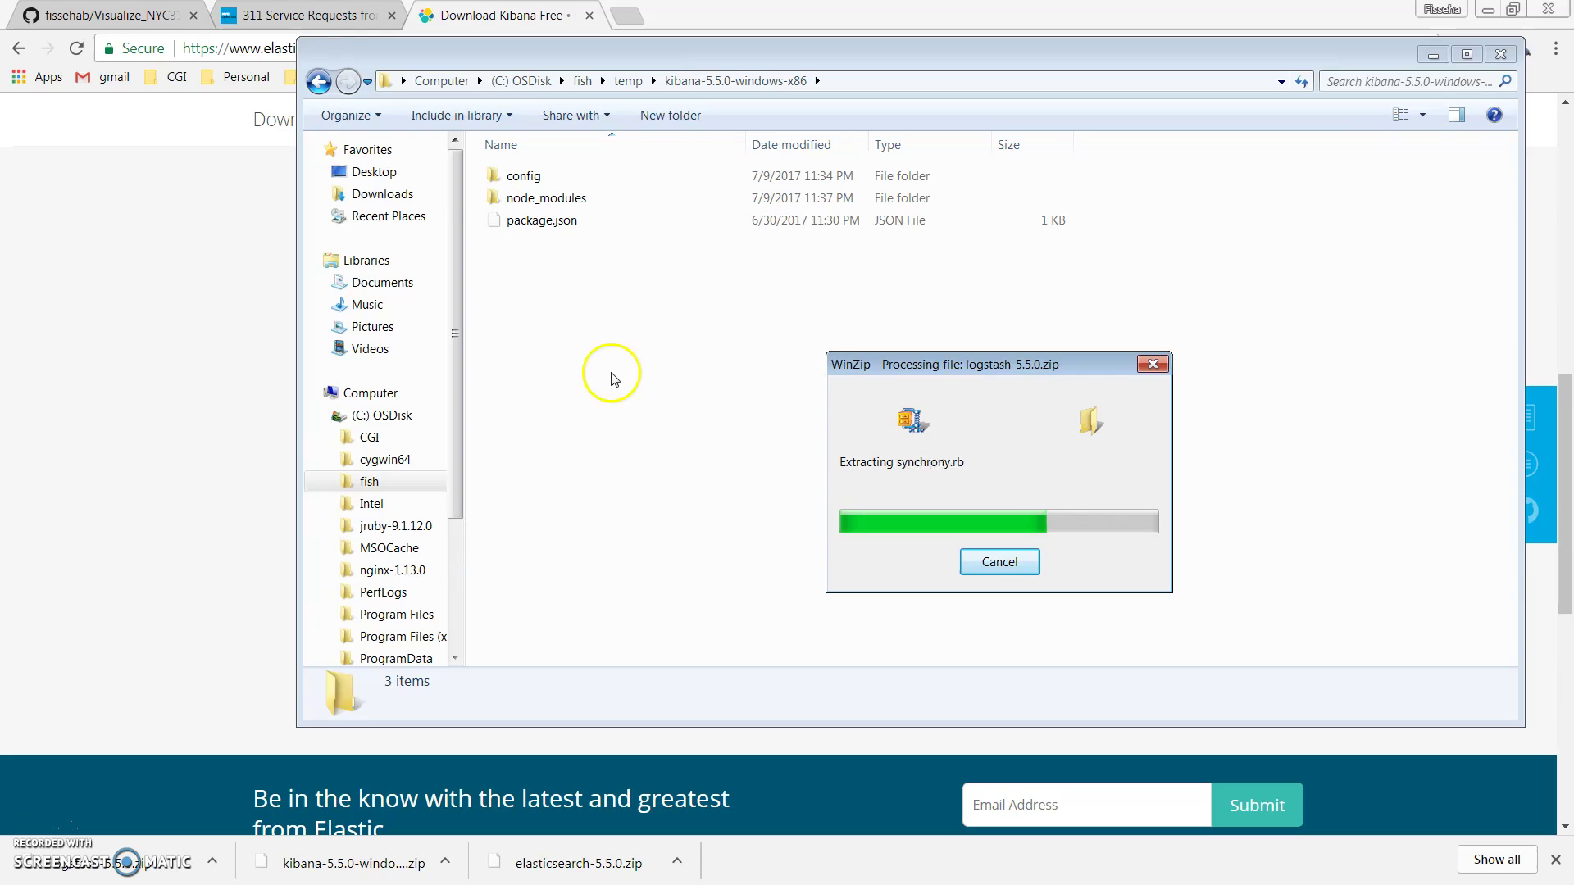
double_click(519, 176)
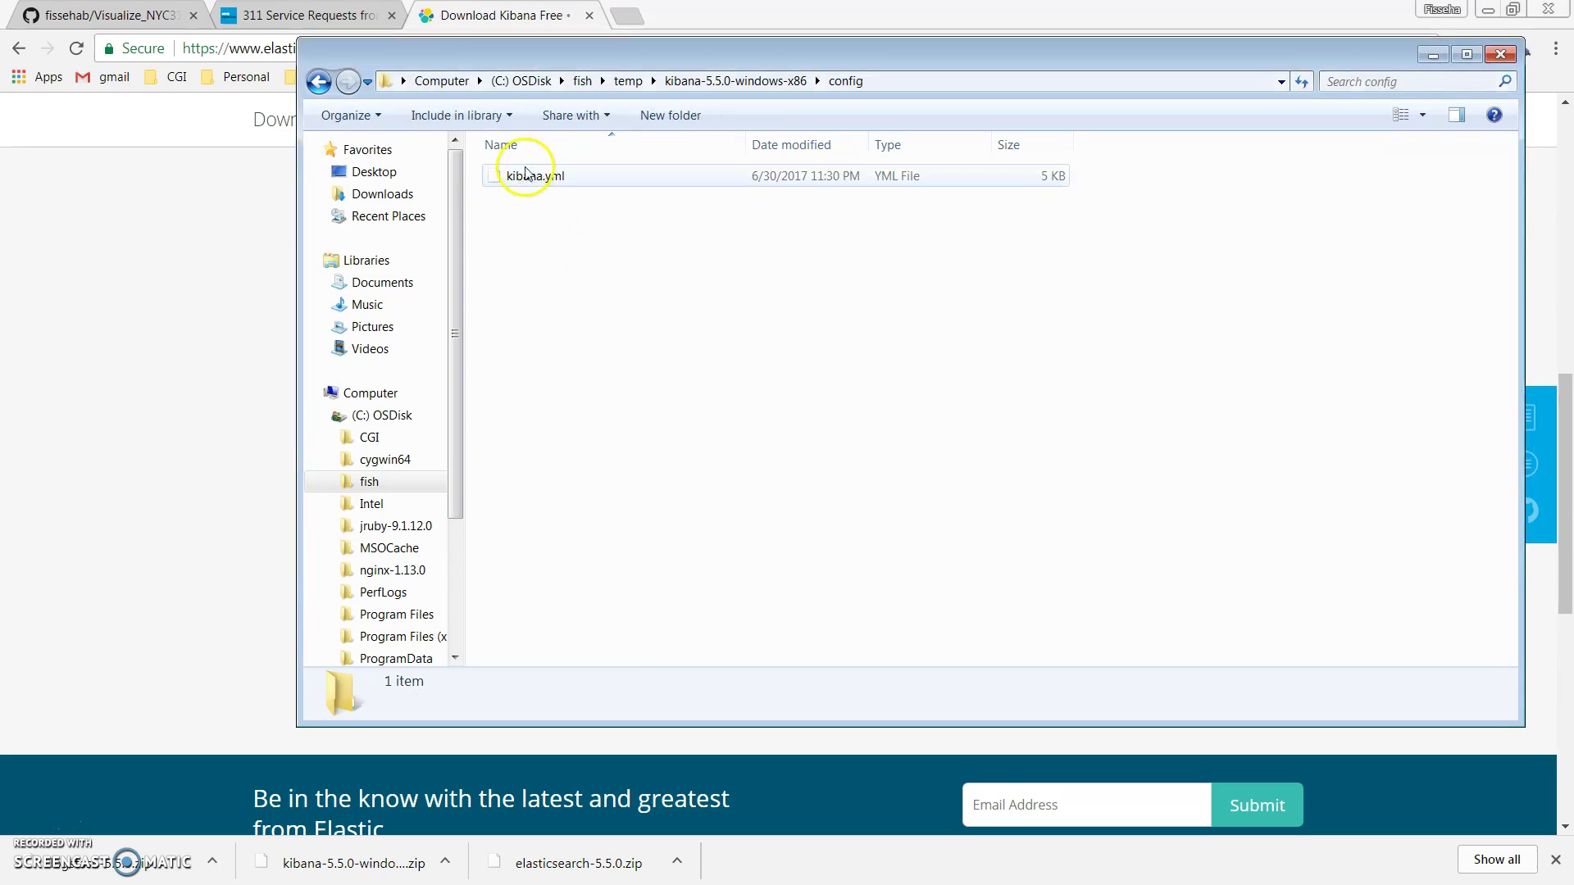
click(541, 180)
right_click(541, 180)
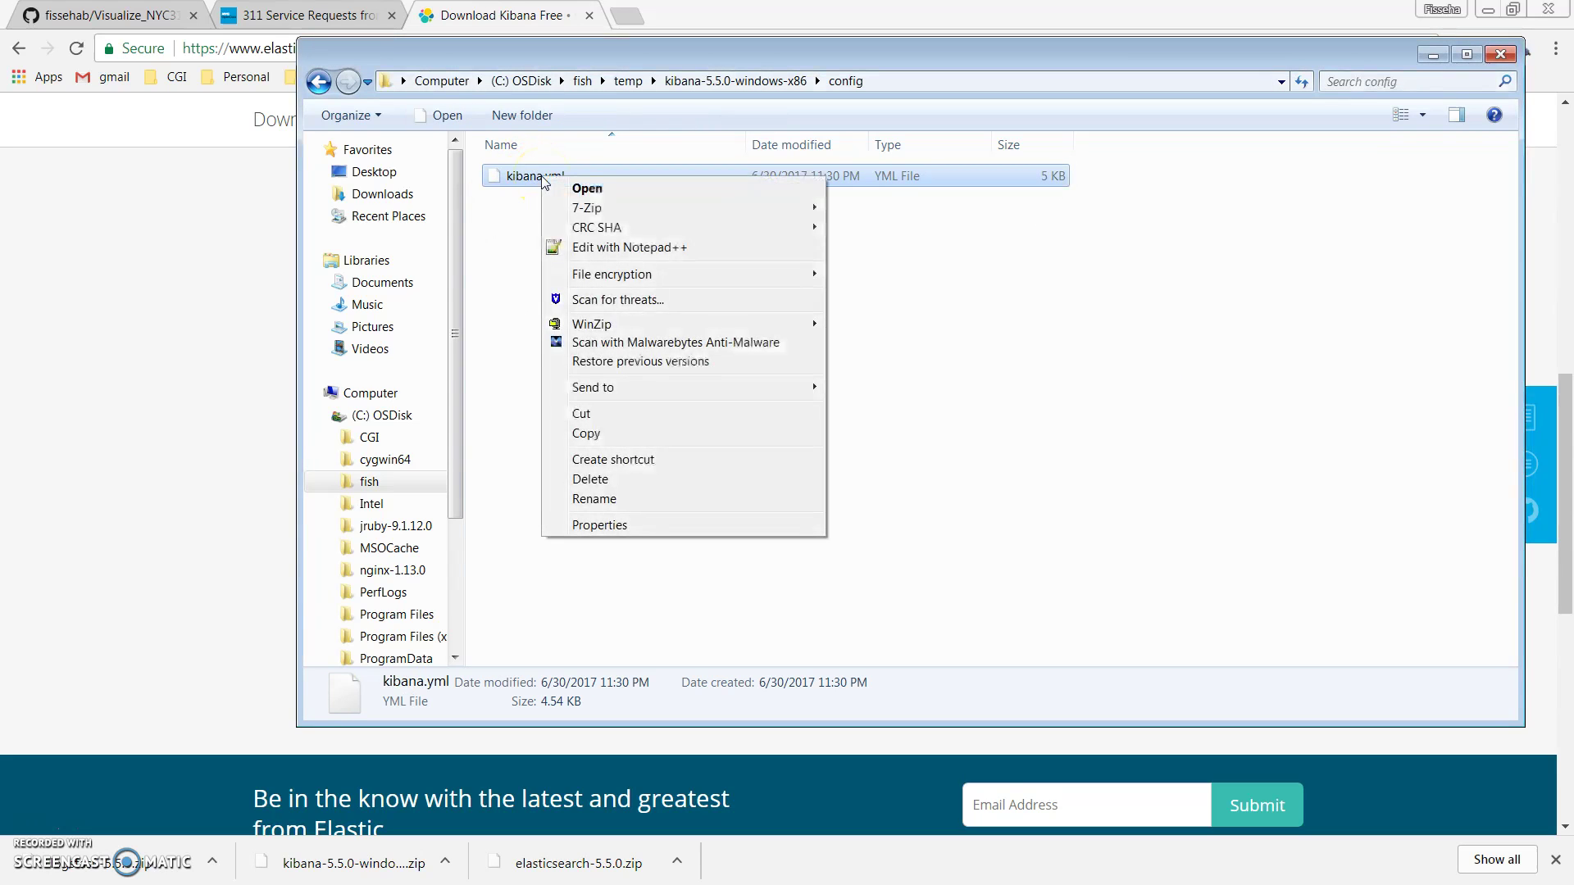
click(631, 248)
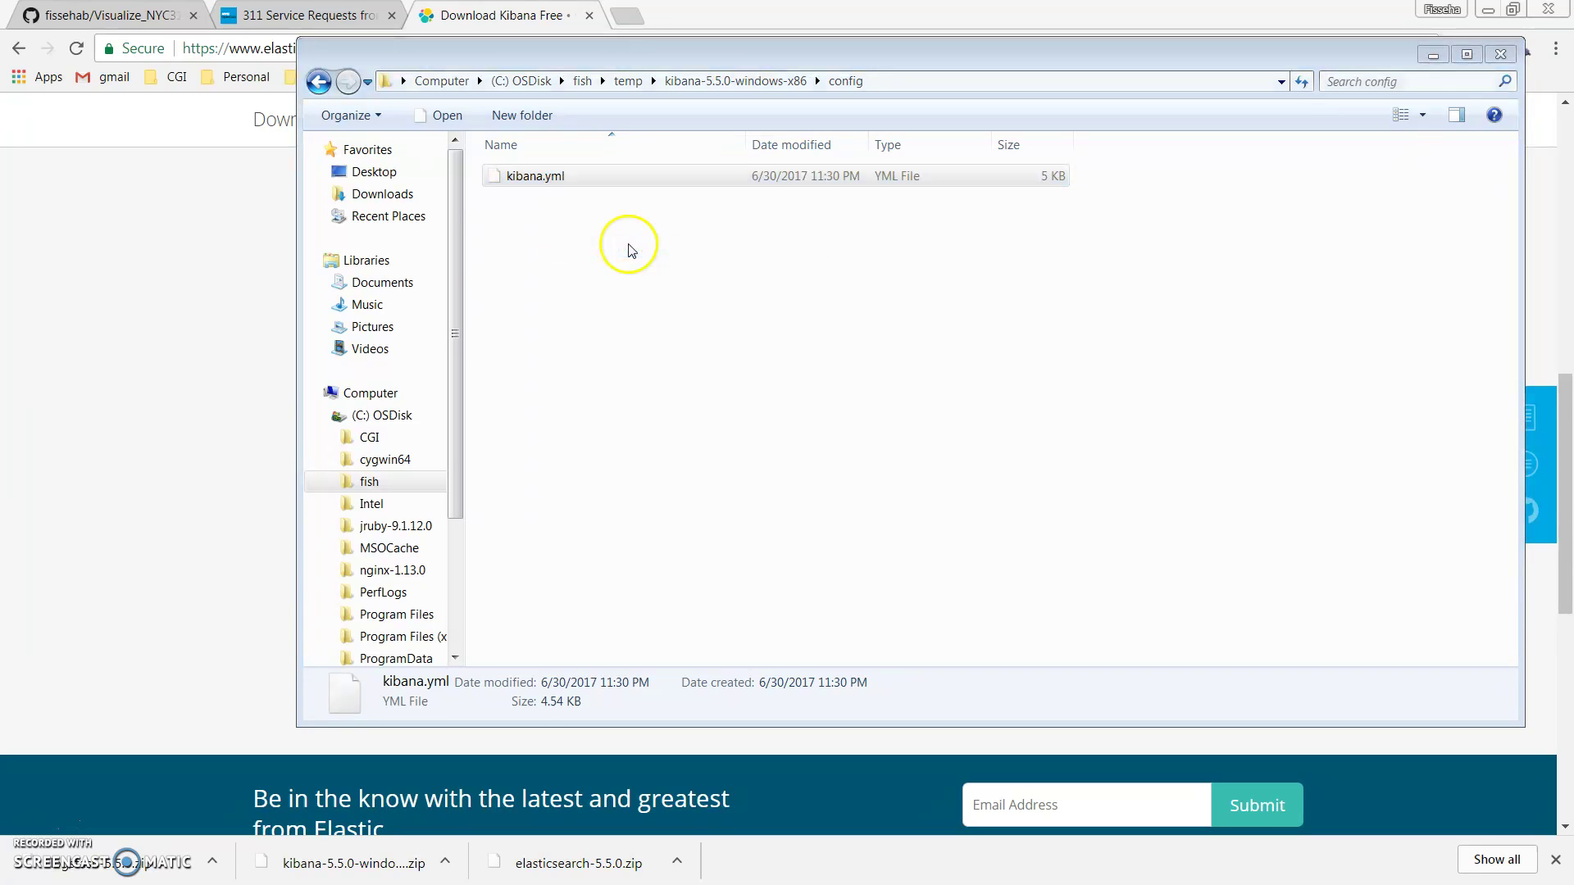
mouse_move(566, 57)
mouse_down()
mouse_move(643, 43)
mouse_move(591, 42)
mouse_up()
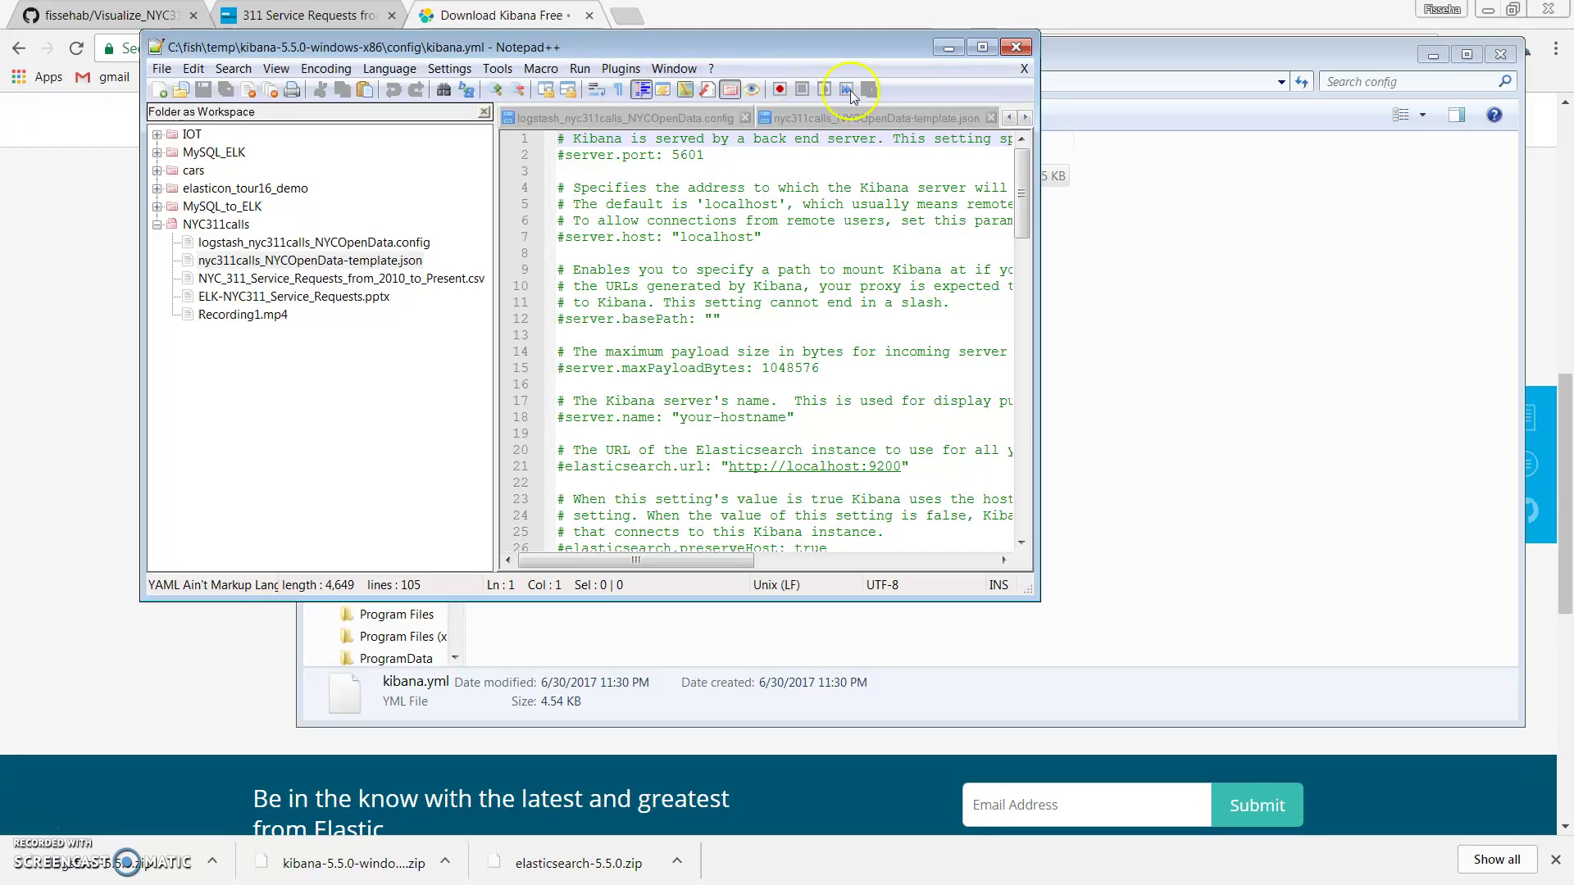
click(983, 47)
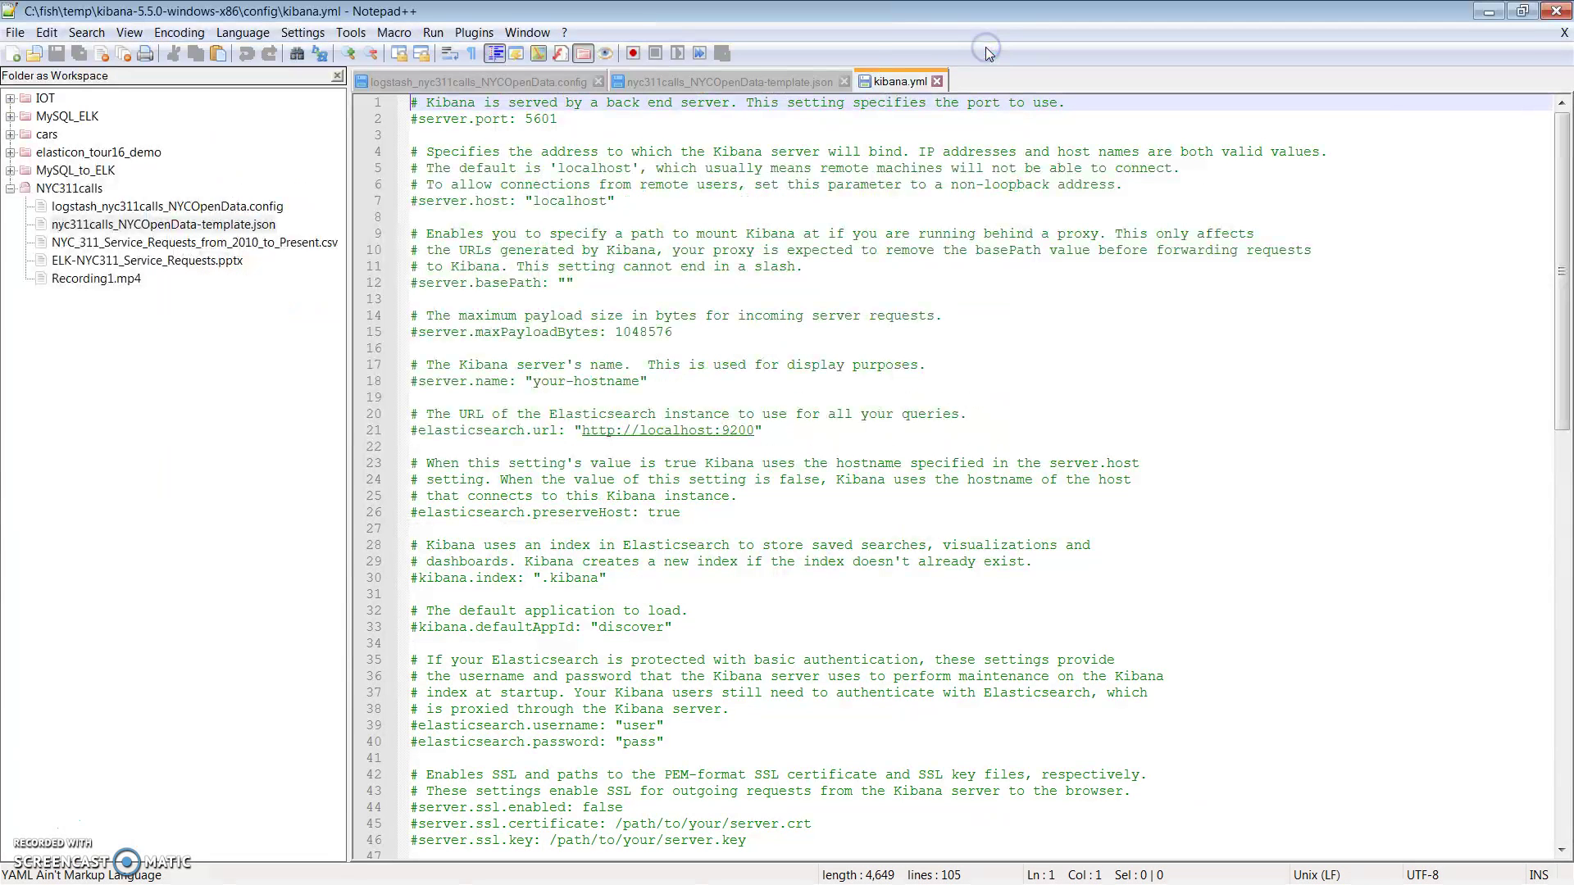
click(1560, 156)
mouse_move(1560, 151)
mouse_down()
mouse_move(1560, 179)
mouse_move(1549, 135)
mouse_up()
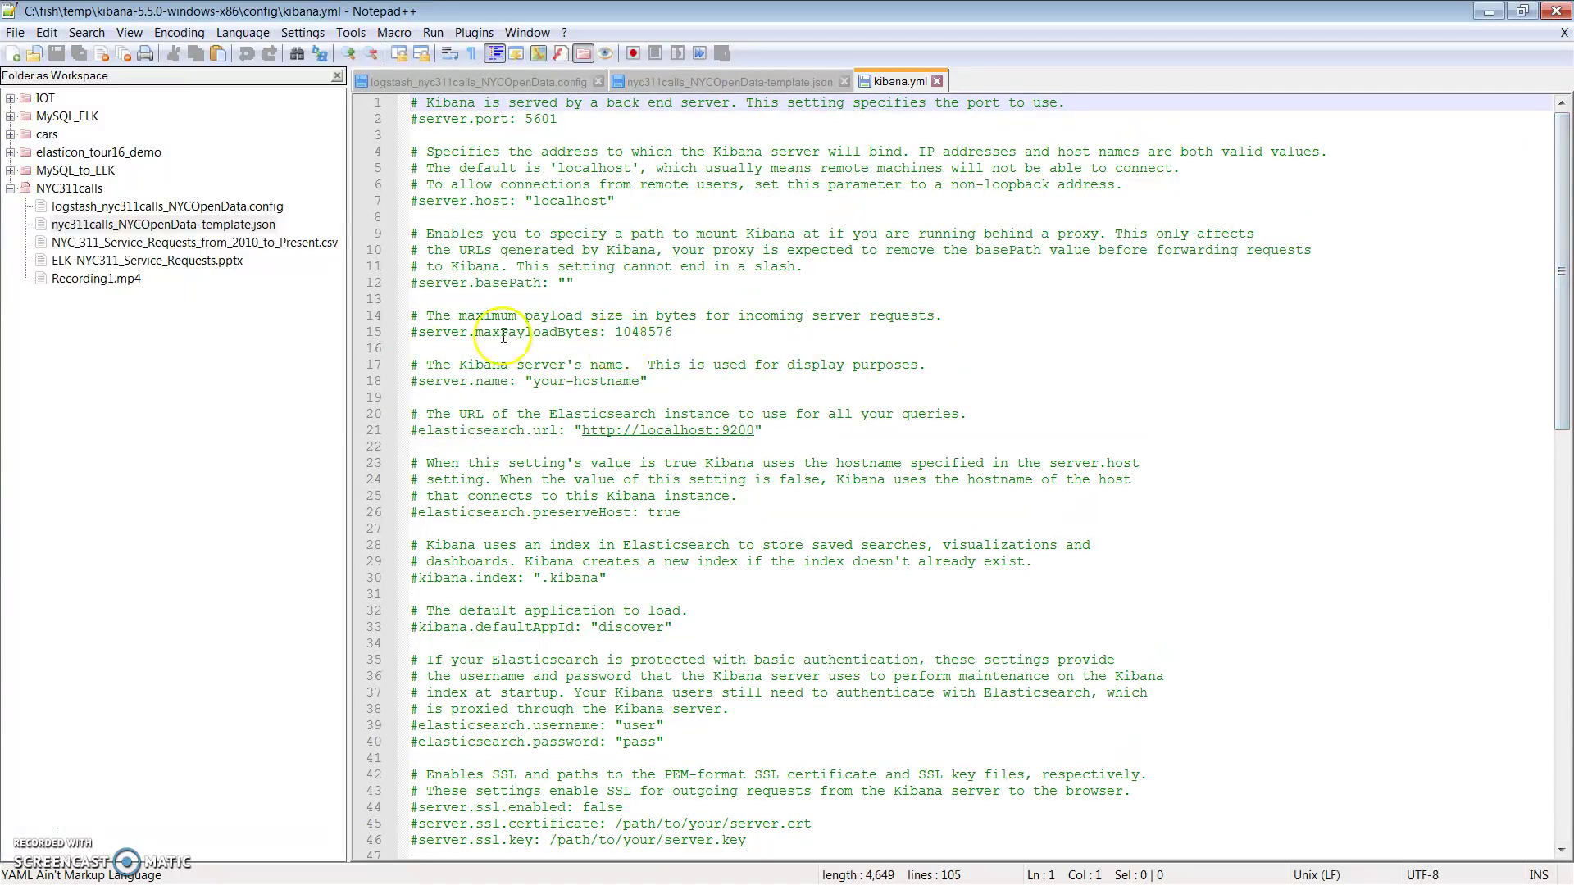
click(418, 430)
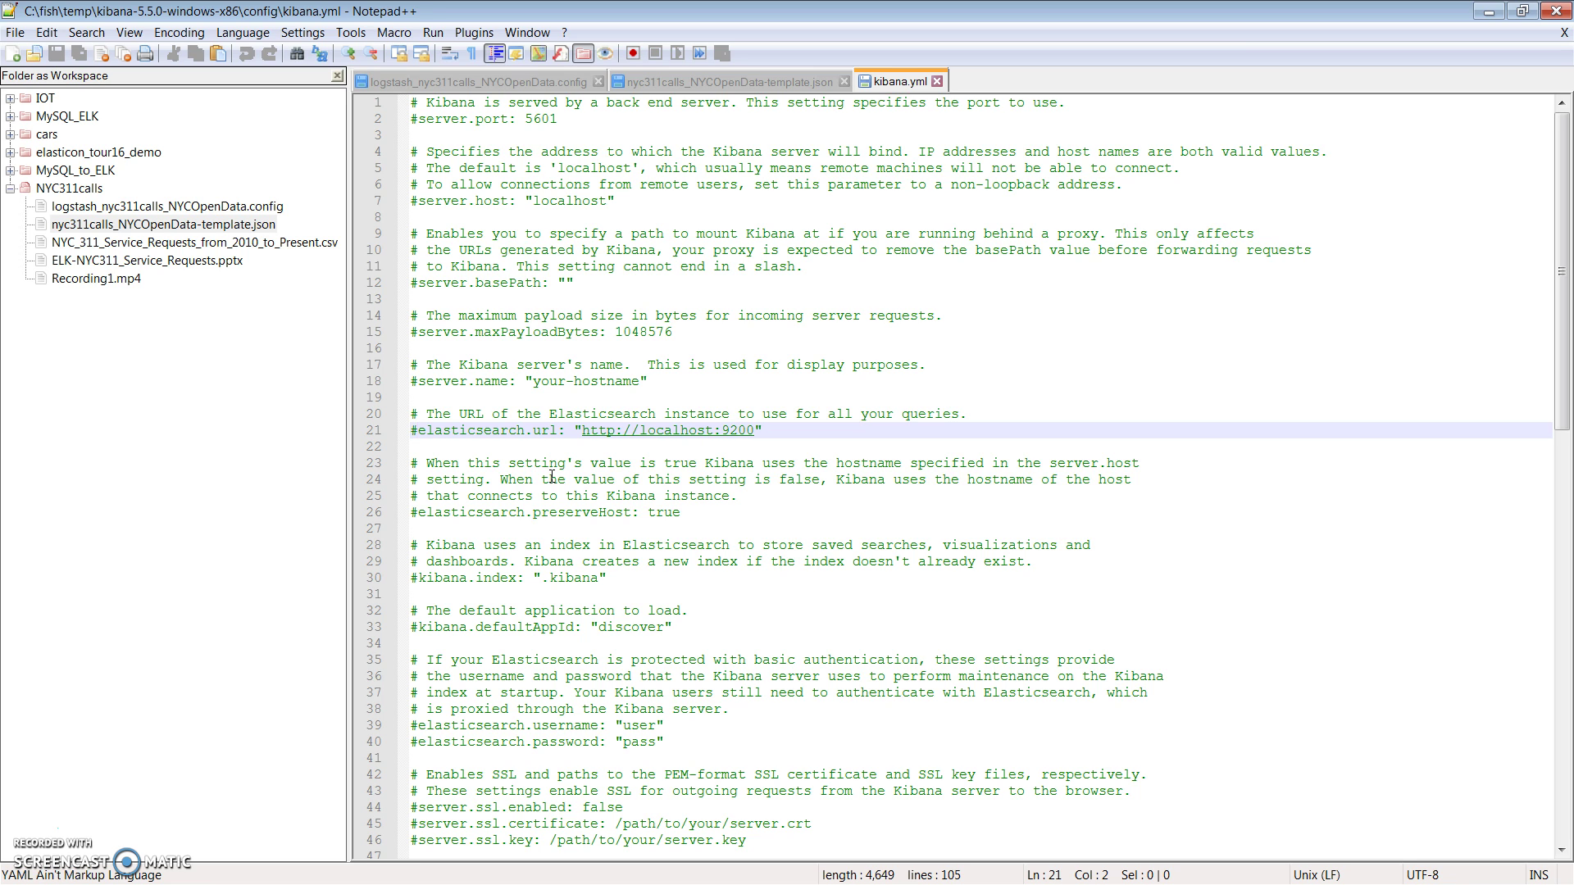
key(BackSpace)
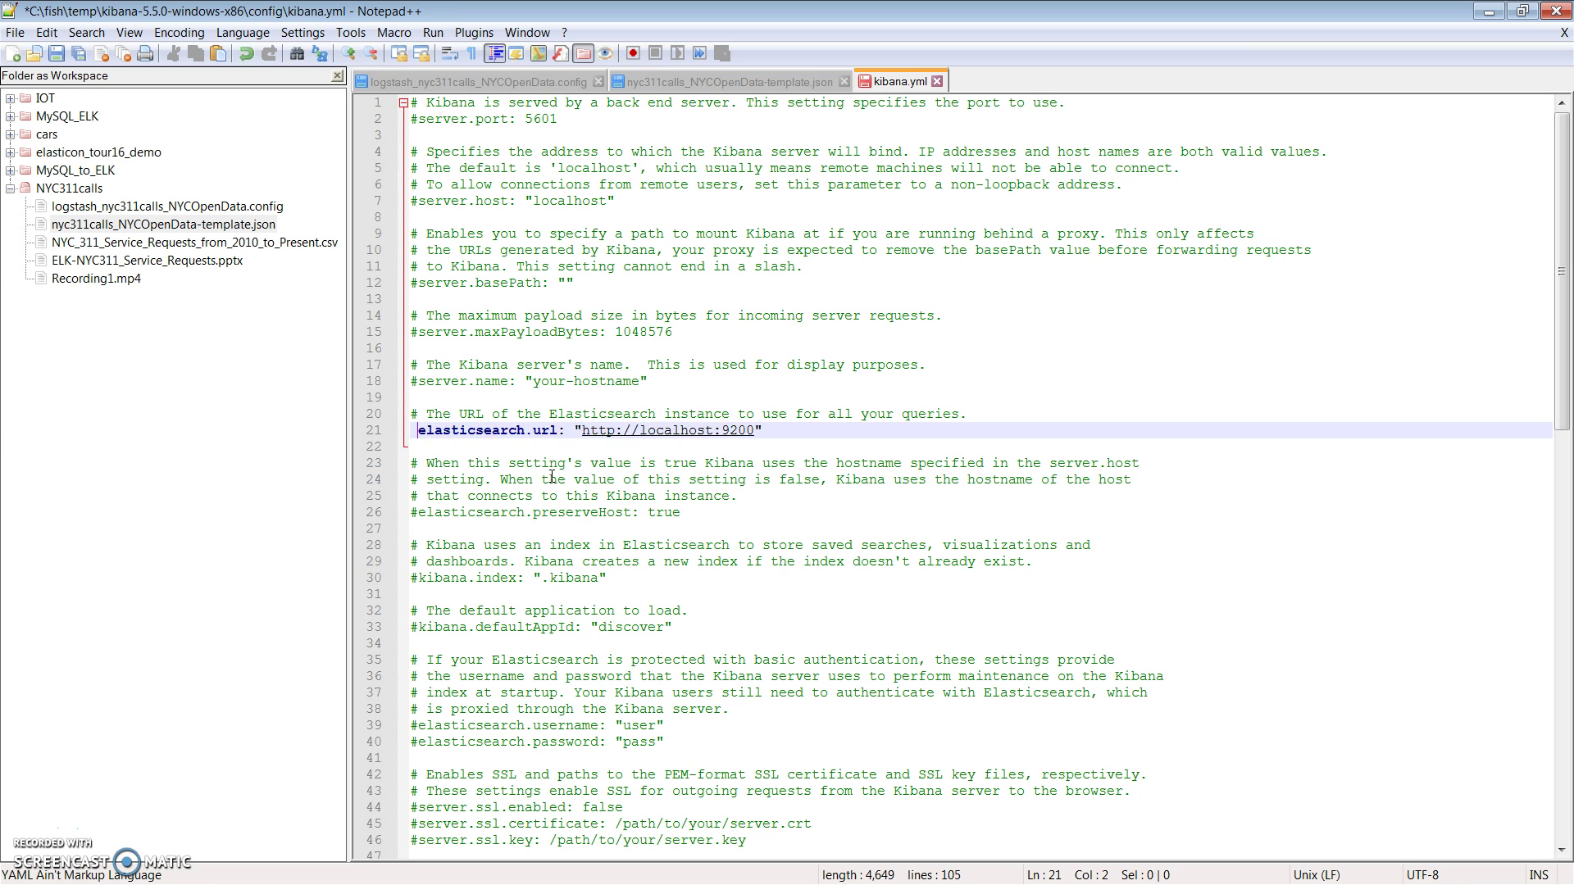
click(56, 54)
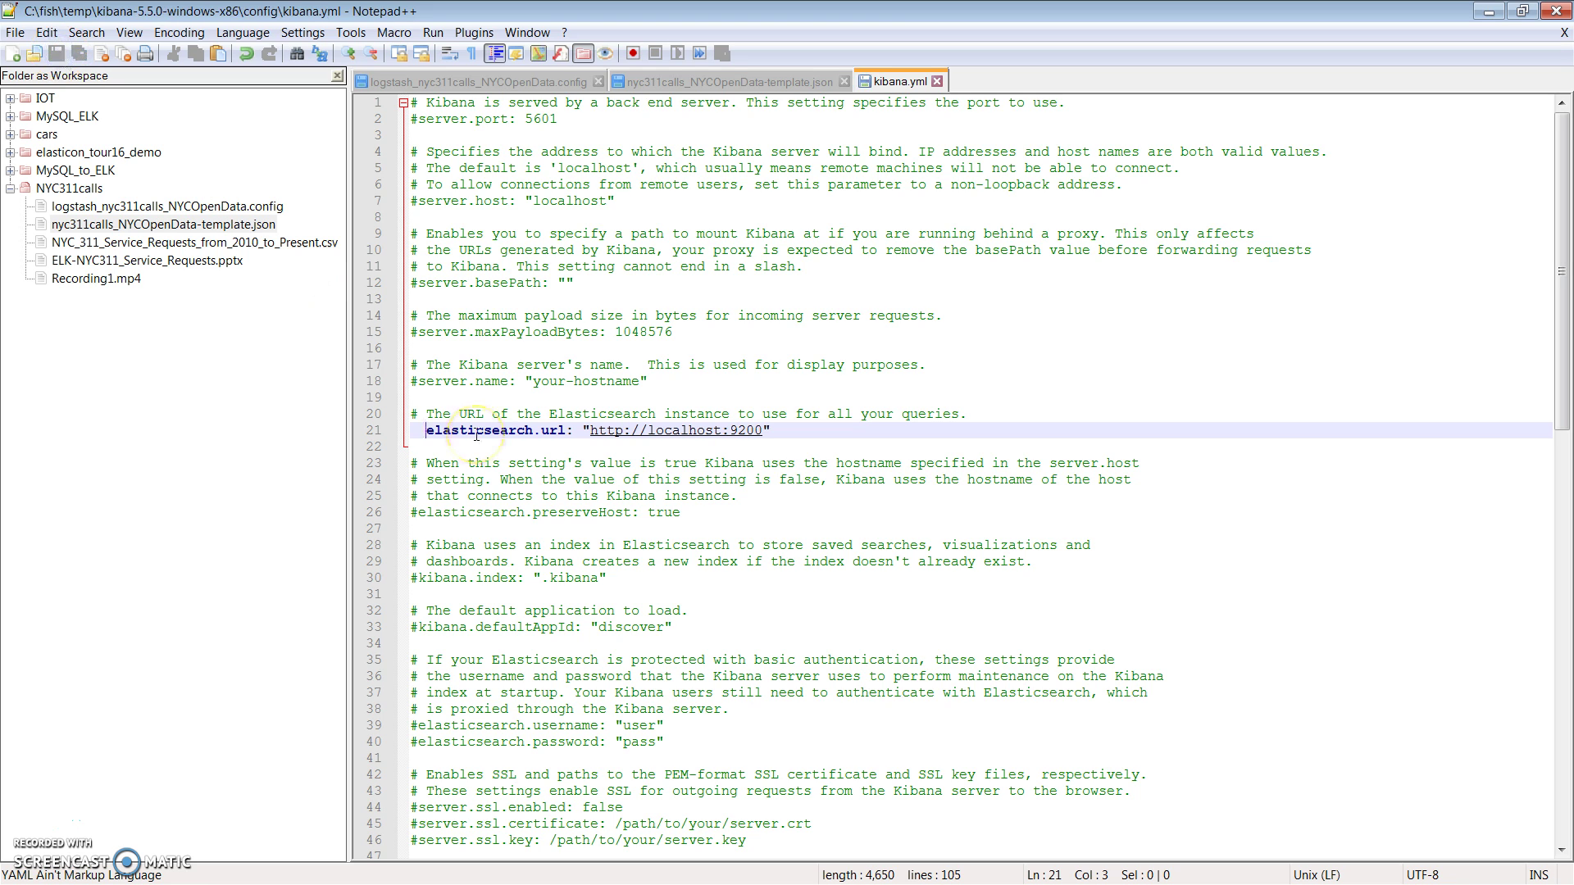
click(819, 479)
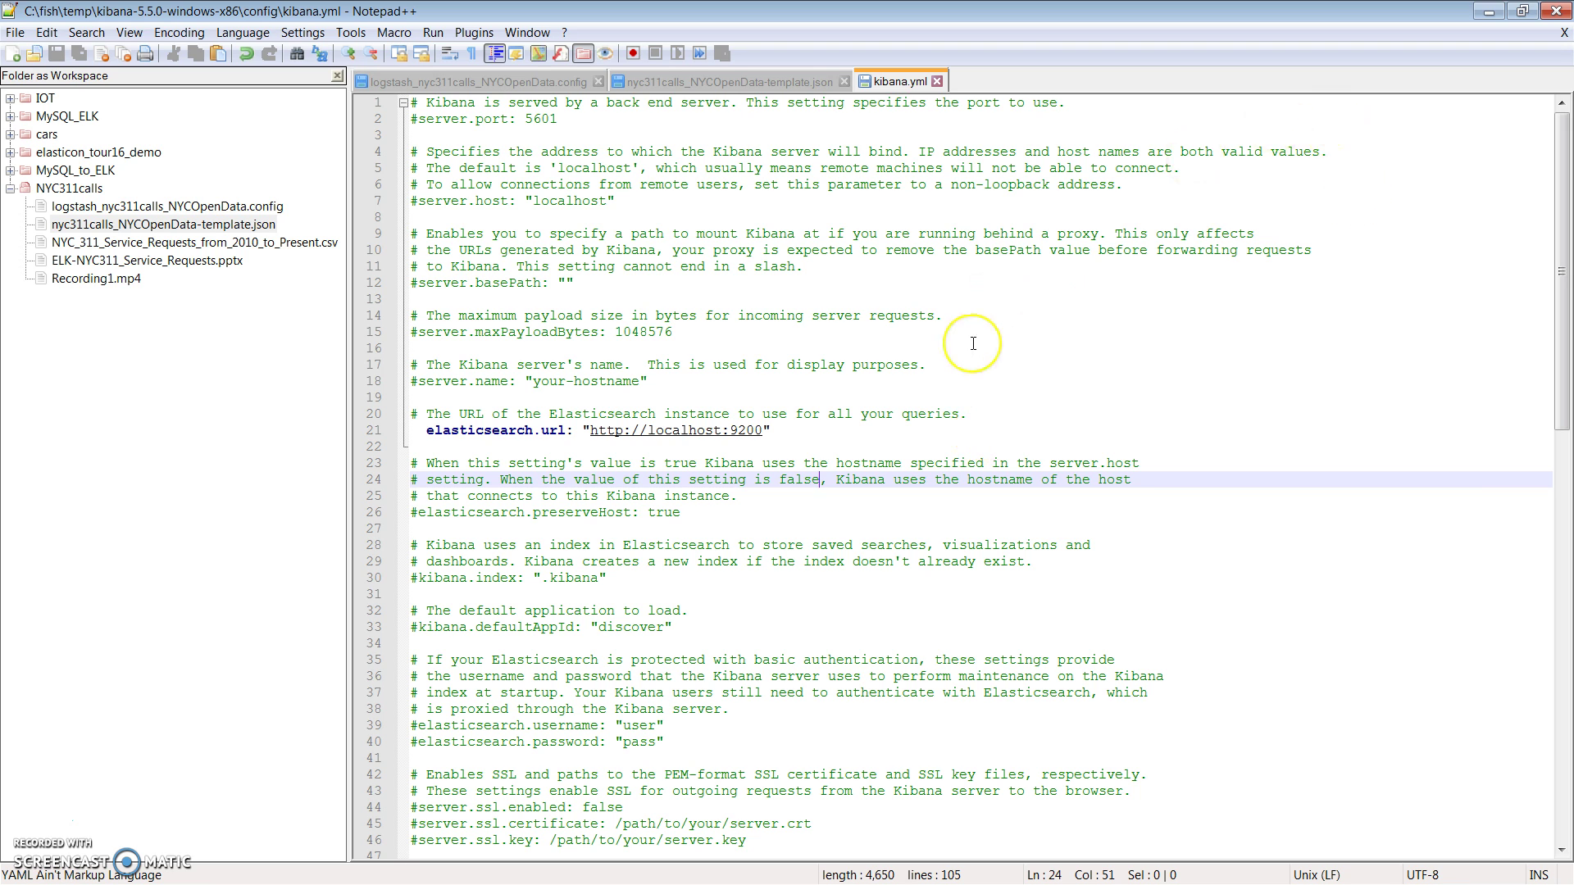
click(1493, 10)
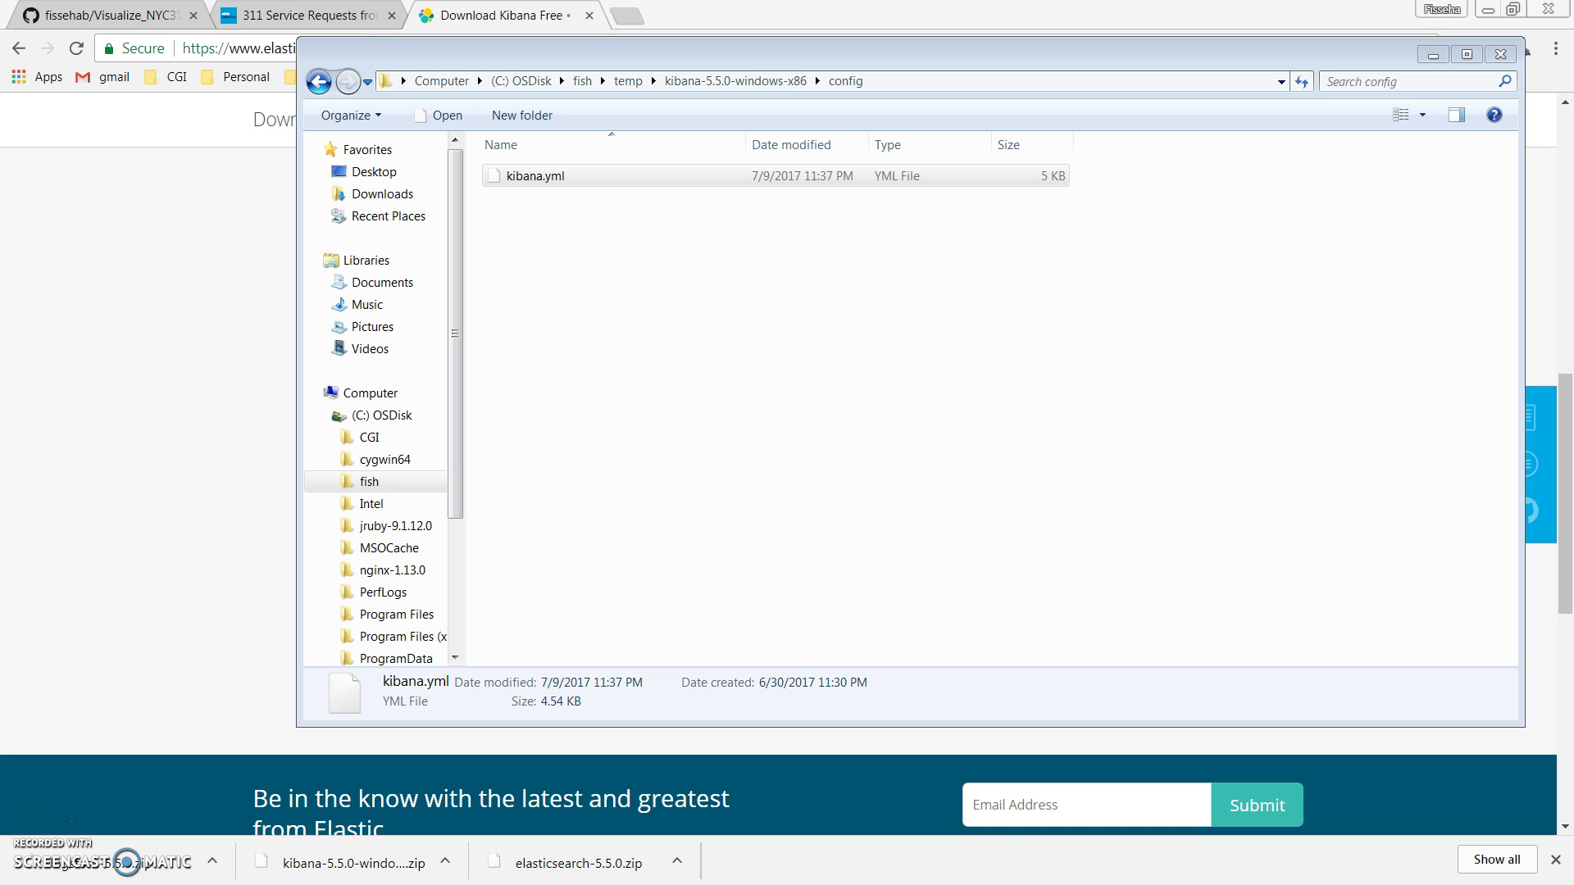
Reread the Kibana installation steps in the browser and go to the X-Pack entry on the Elastic downloads overview
click(134, 270)
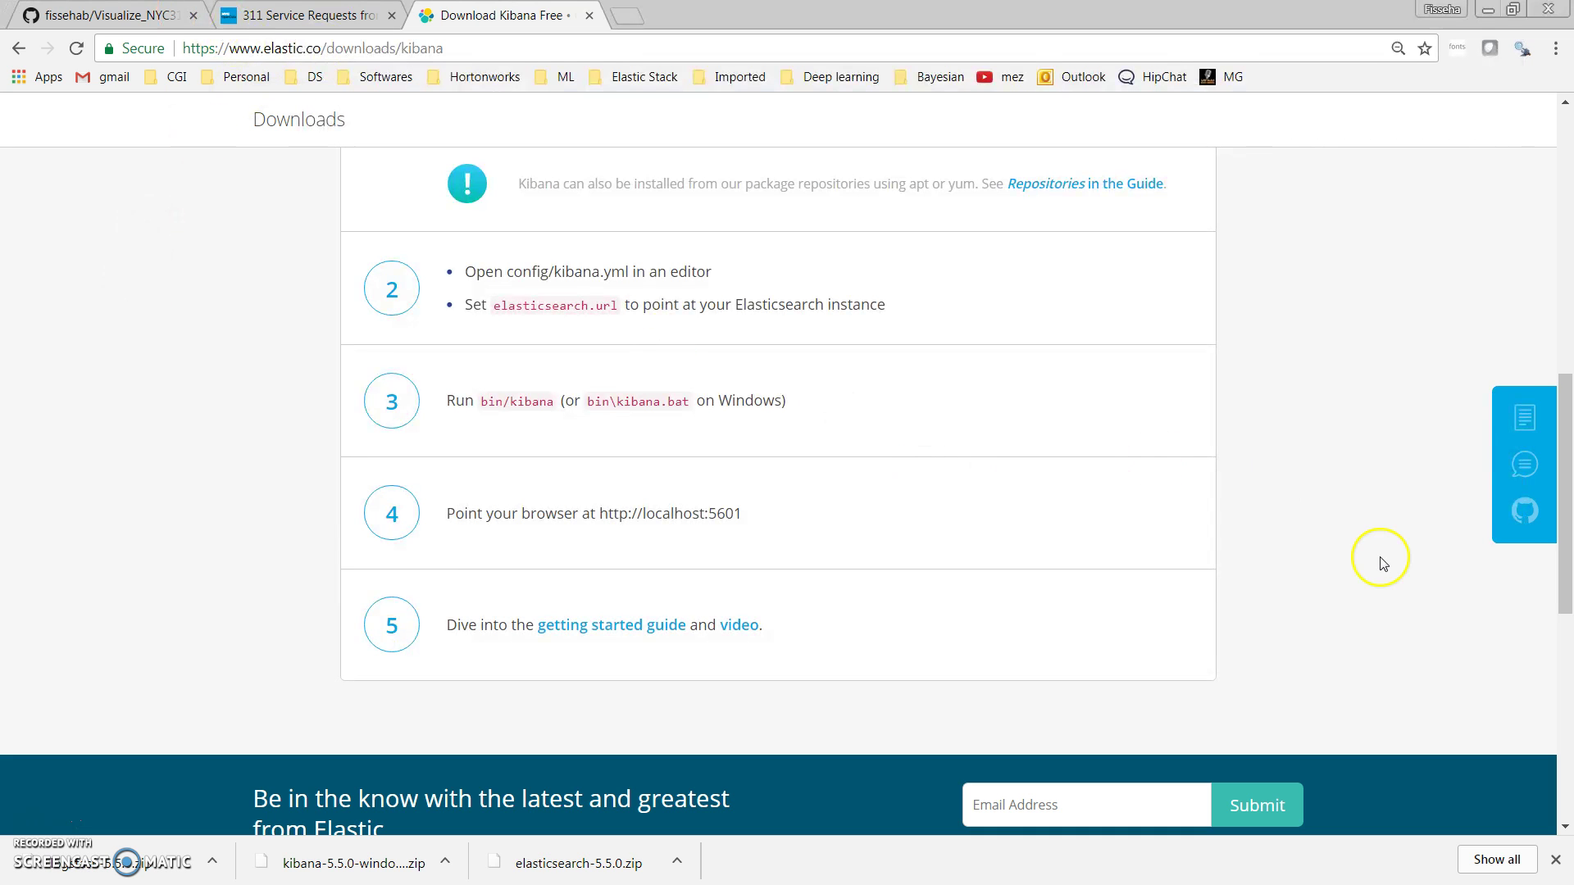
mouse_move(1563, 492)
mouse_down()
mouse_move(1568, 420)
mouse_move(1569, 489)
mouse_up()
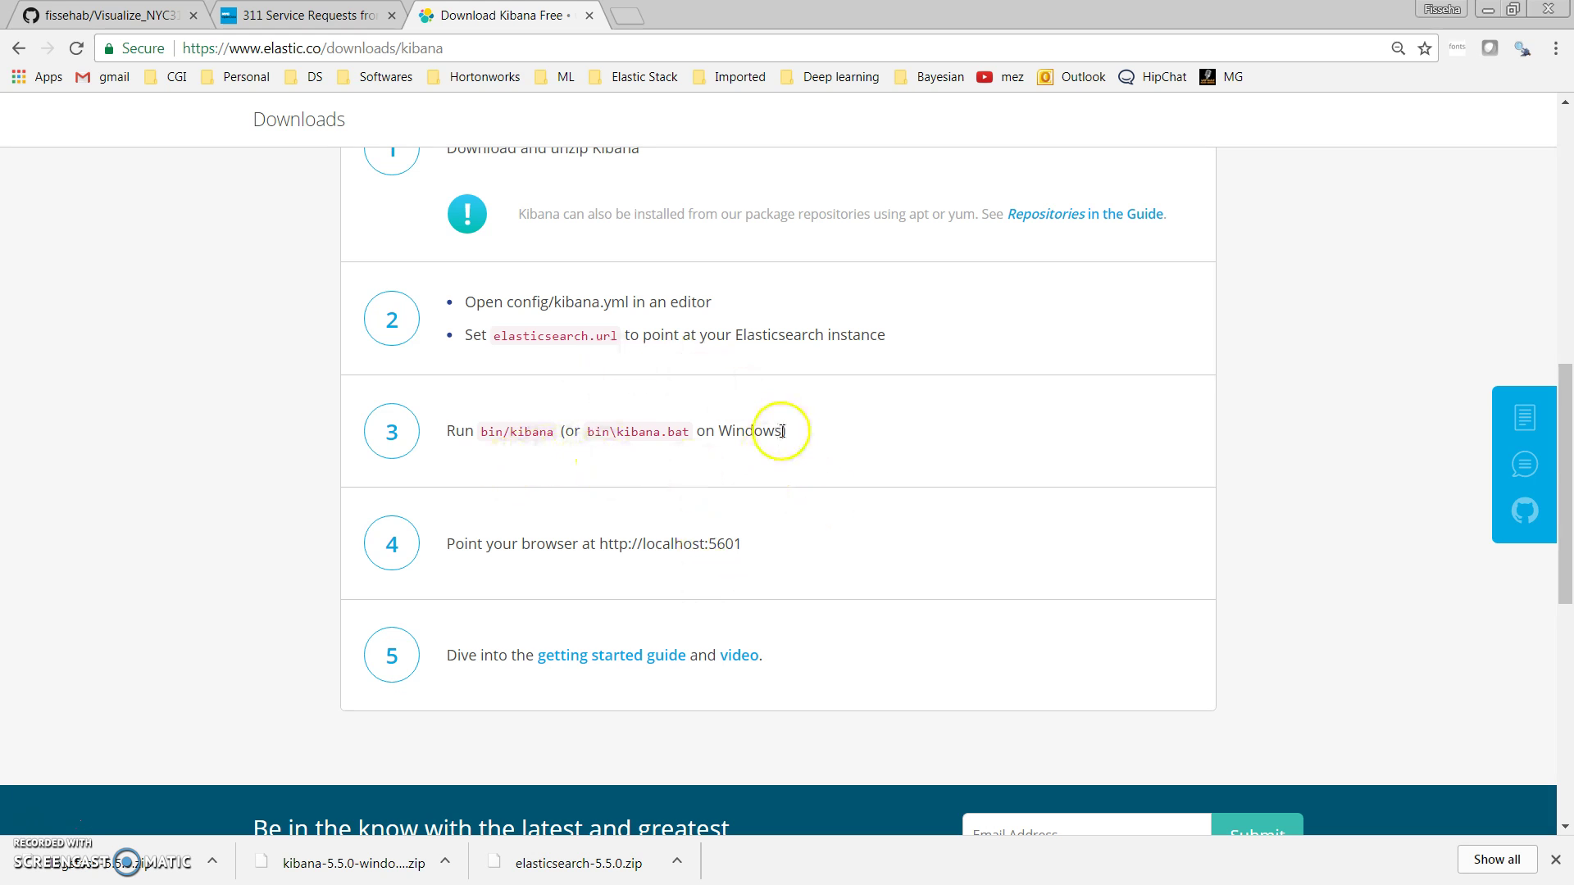
mouse_move(1570, 402)
mouse_down()
mouse_move(1569, 350)
mouse_move(1570, 384)
mouse_up()
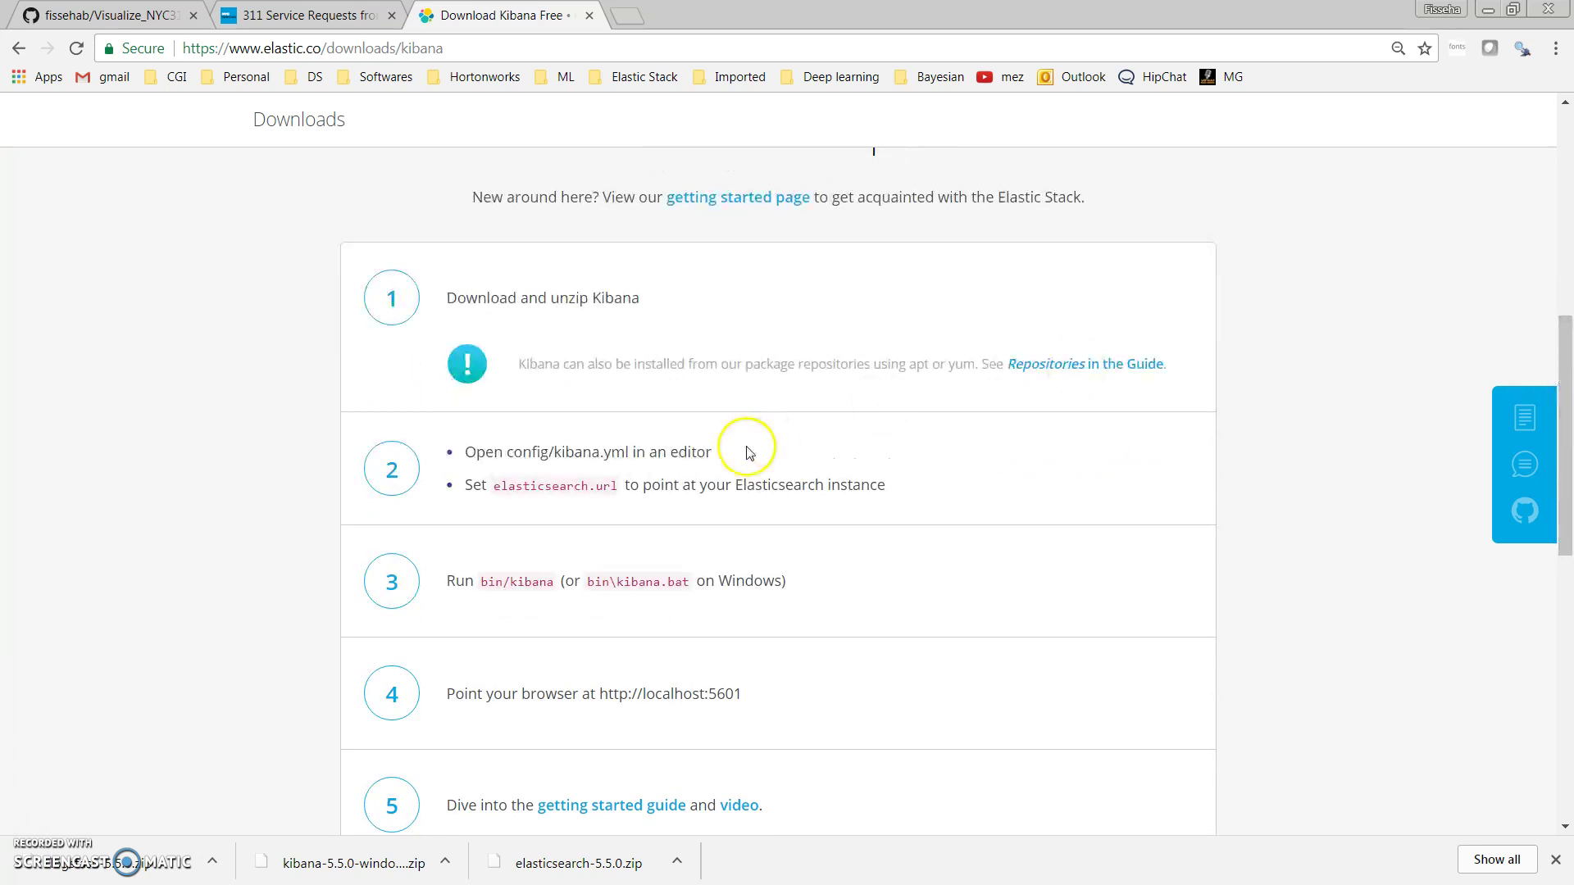
drag(554, 451, 729, 454)
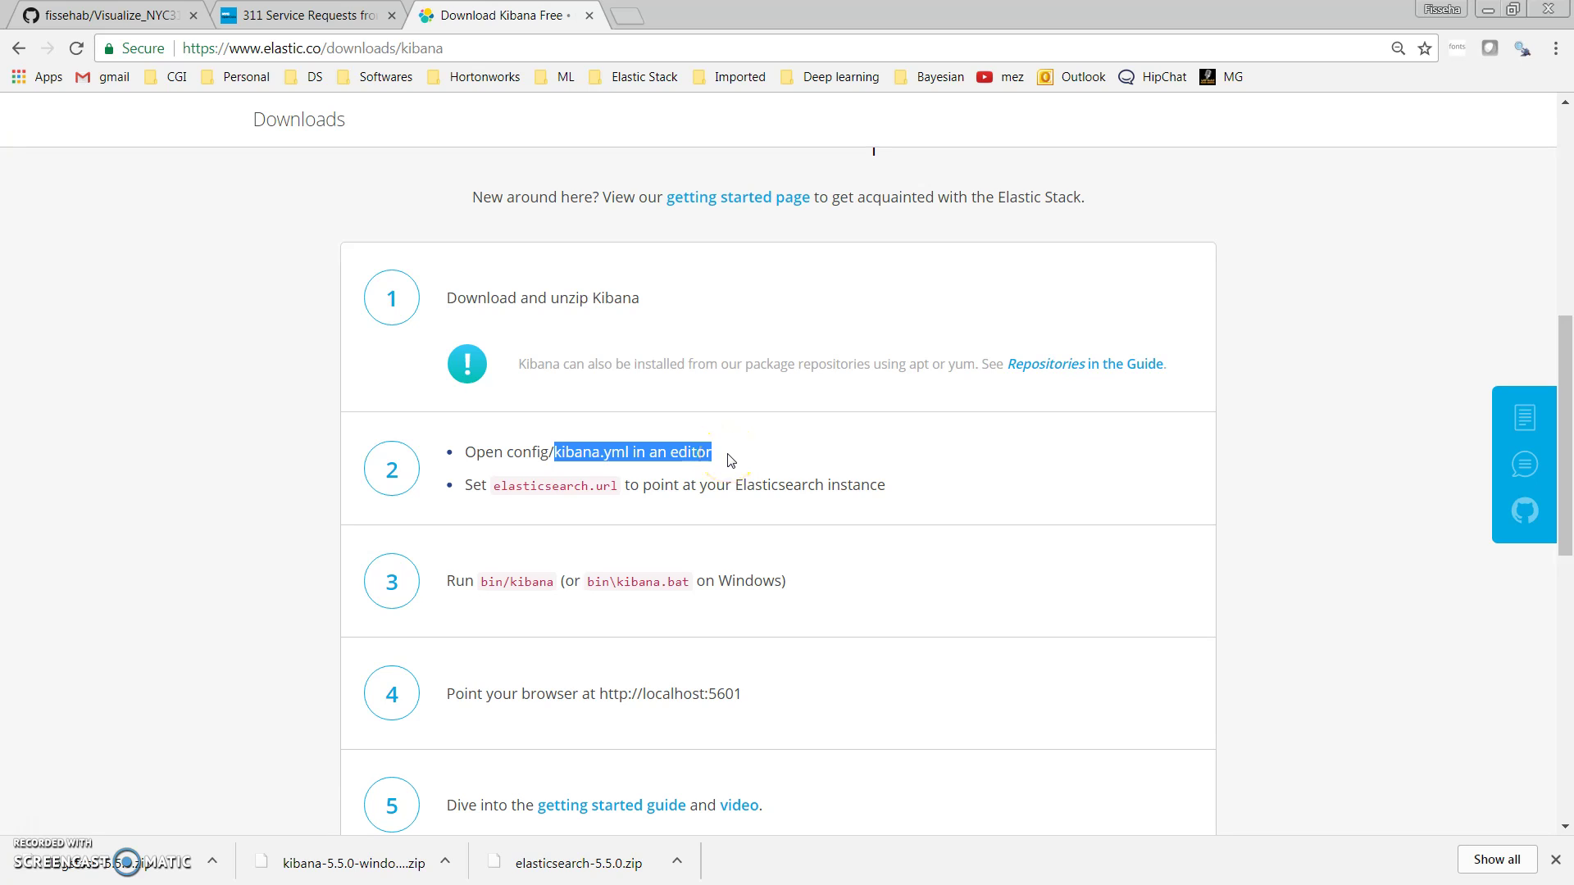
drag(1562, 377, 1569, 147)
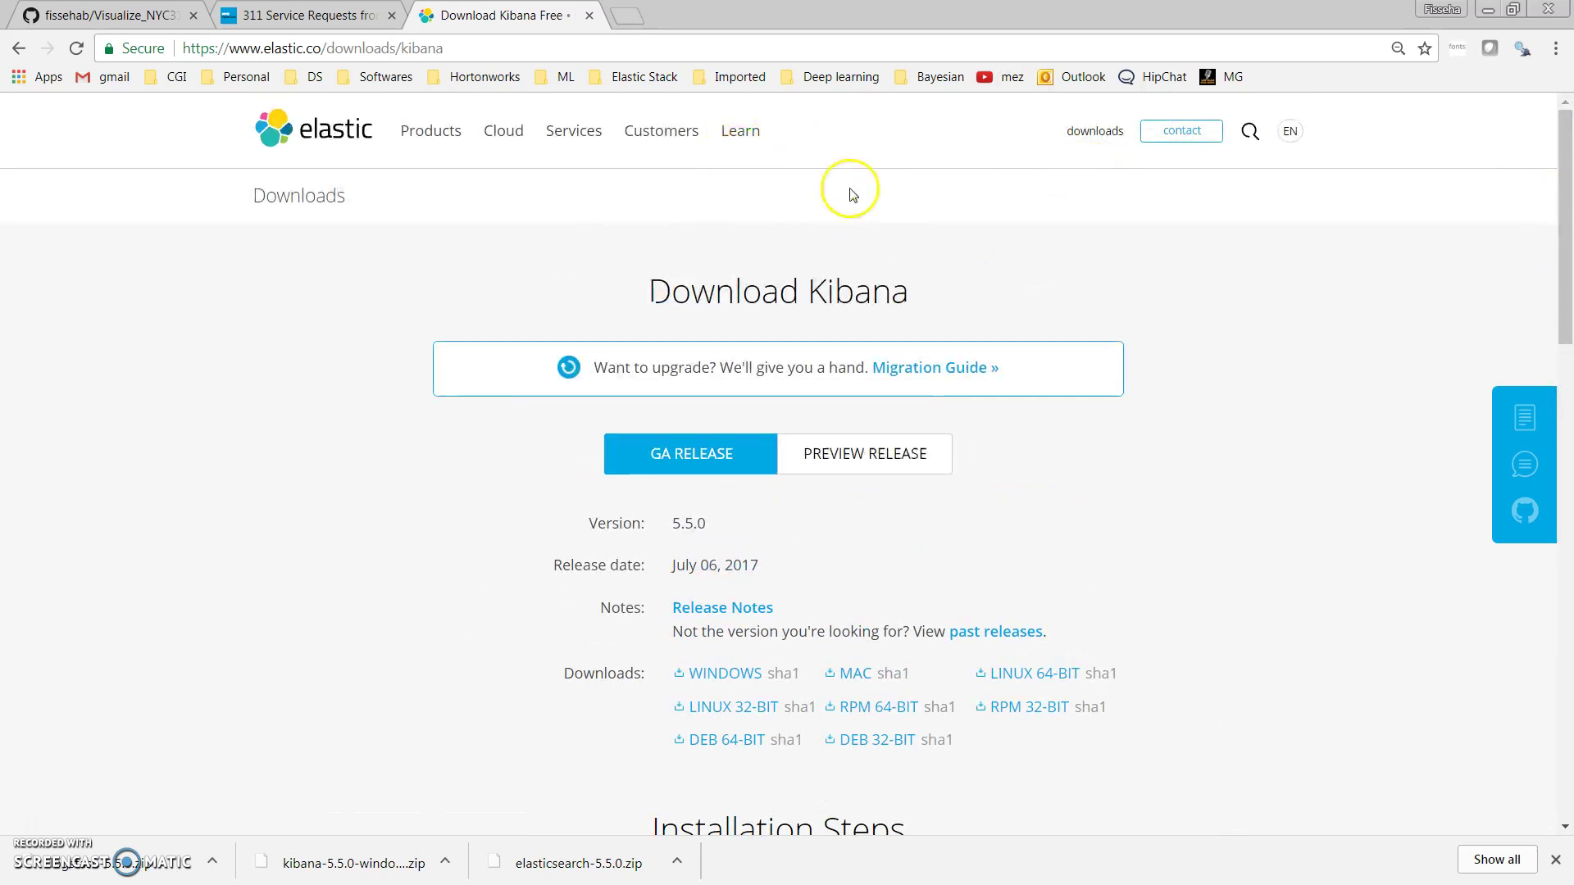
click(1083, 132)
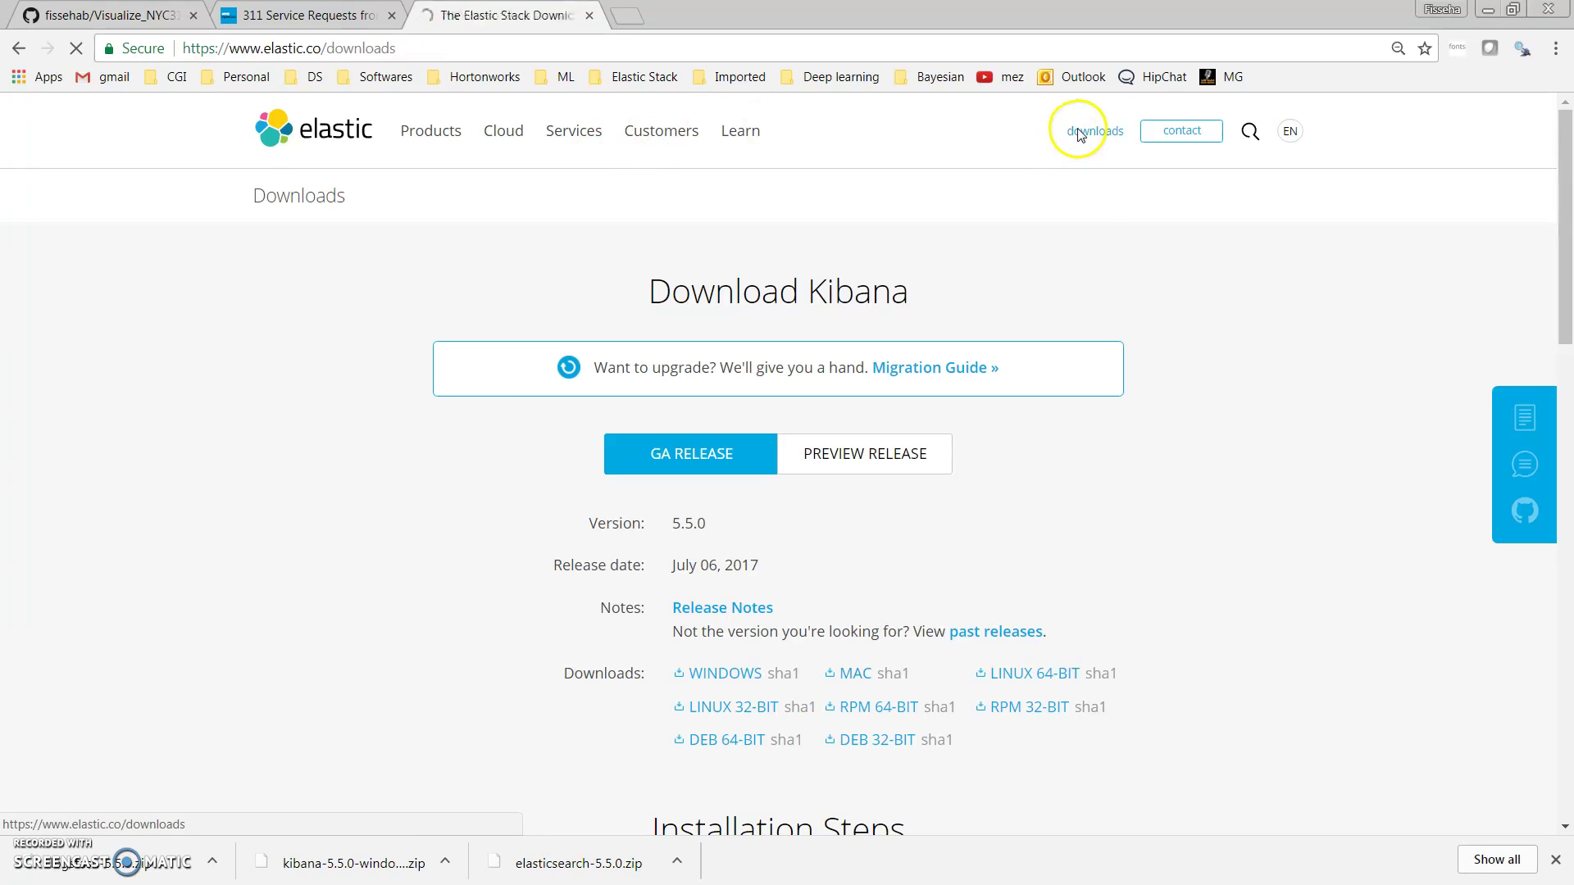
drag(1563, 239, 1558, 367)
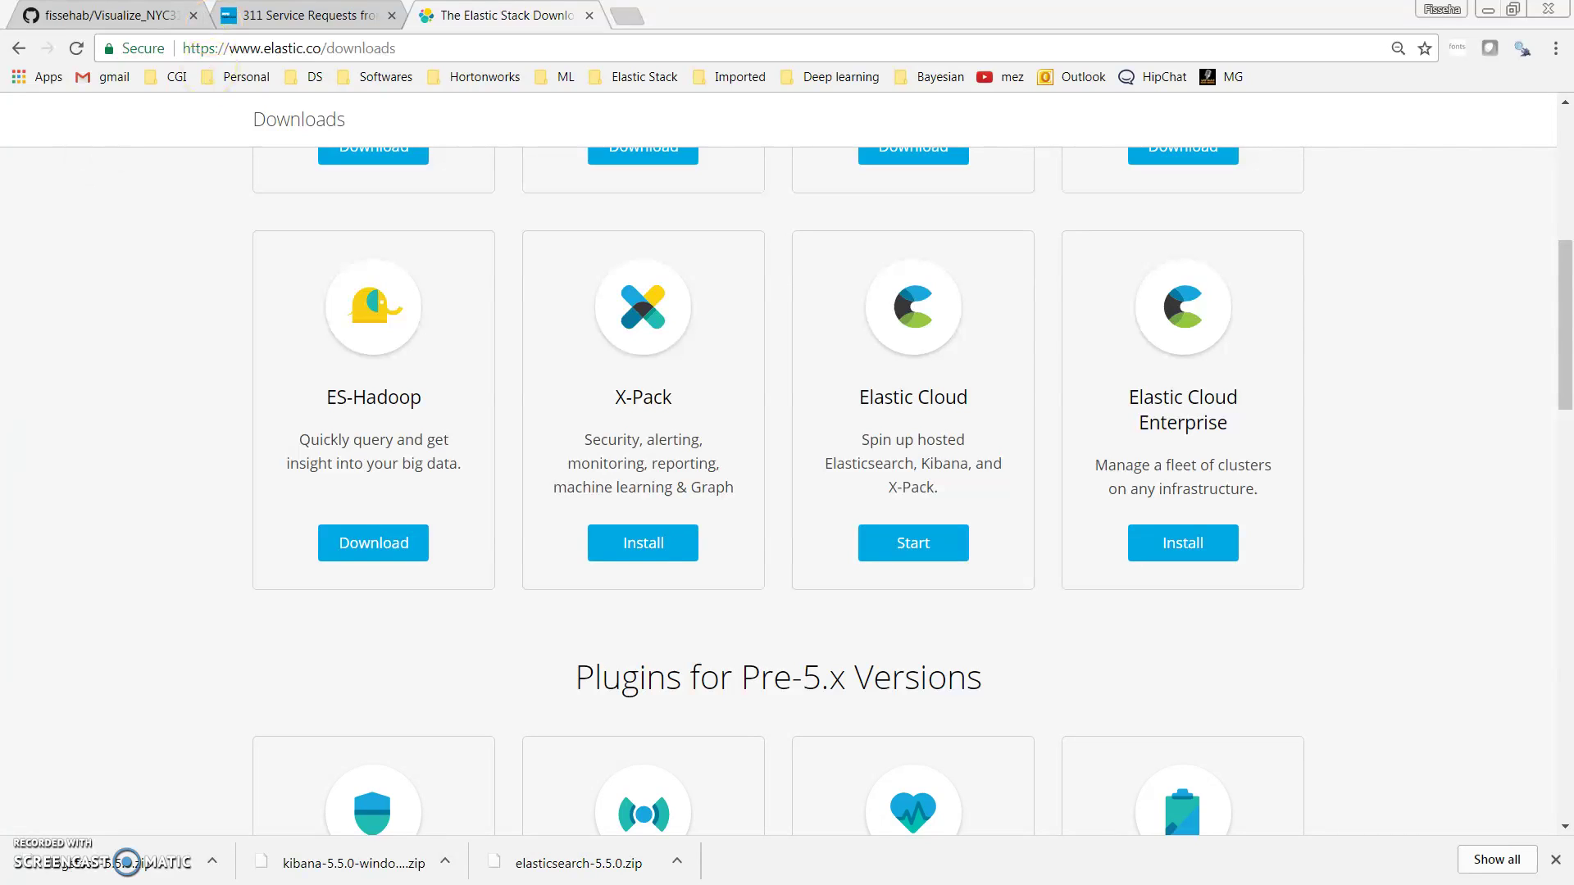
Stop the Elasticsearch 5.5.0 process running in its console window and confirm terminating the batch job with y
key(alt+Tab)
drag(656, 66, 1148, 122)
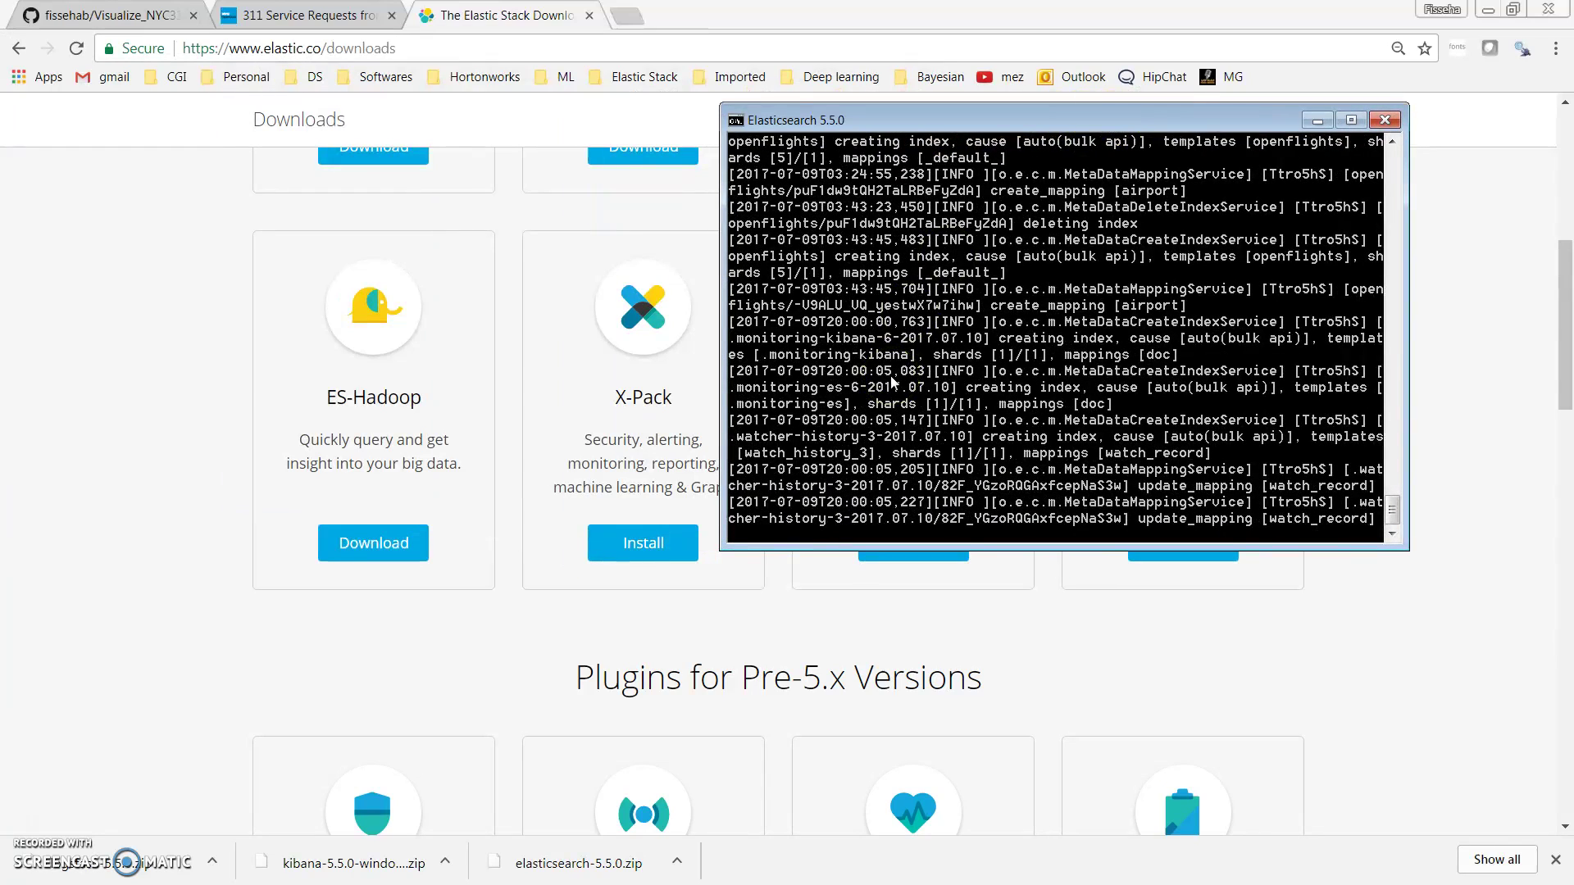
key(ctrl+c)
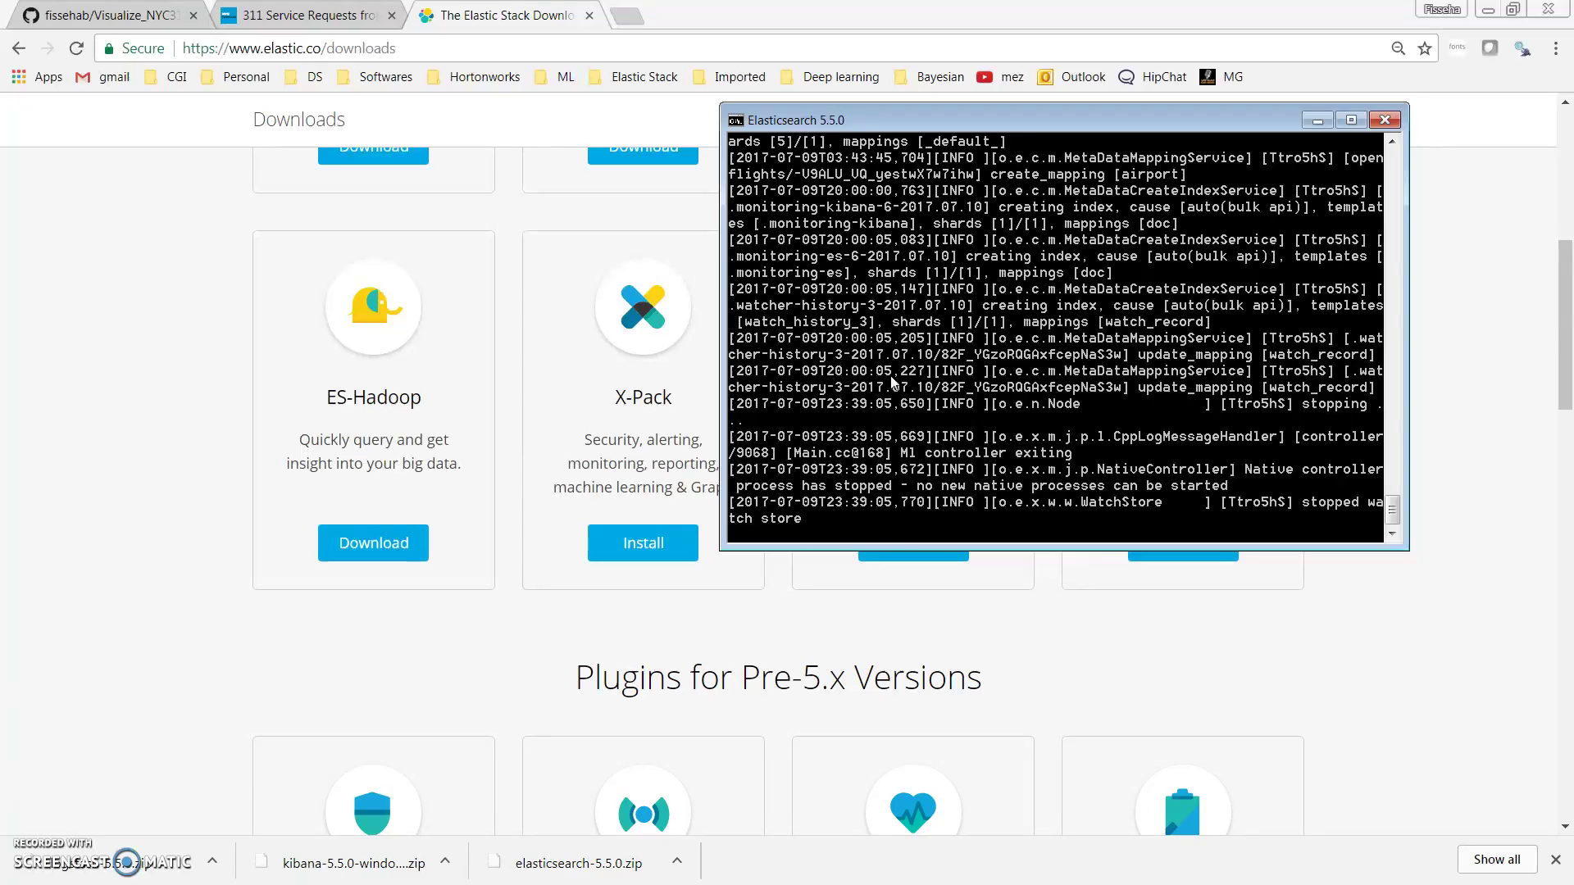
click(1177, 420)
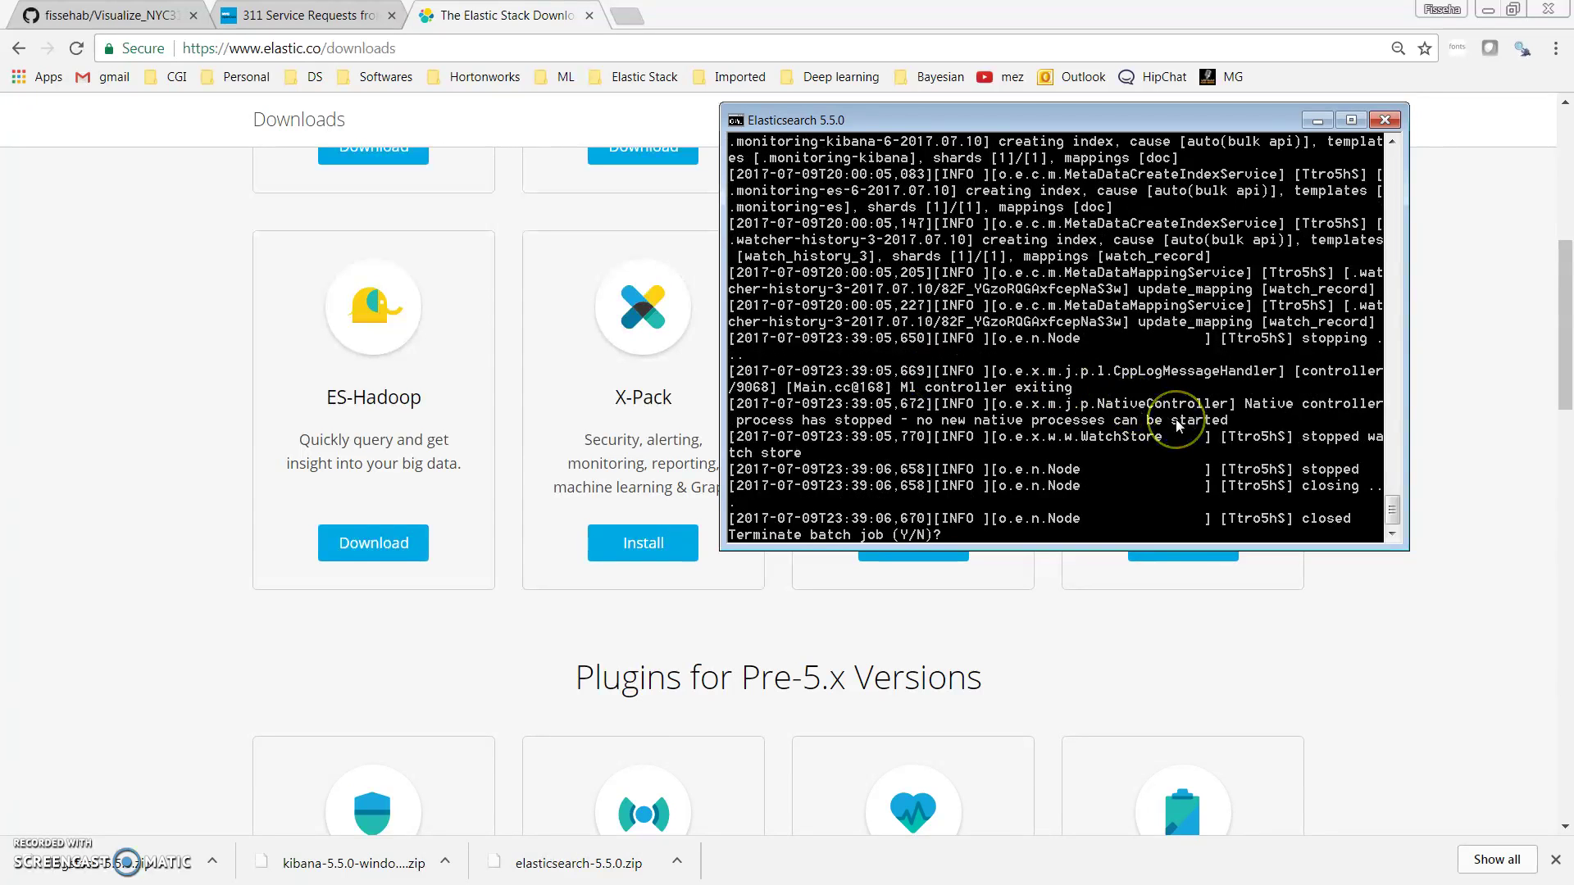
text(y)
key(Return)
Open the X-Pack install page from the Elastic downloads overview and show its installation steps
click(232, 271)
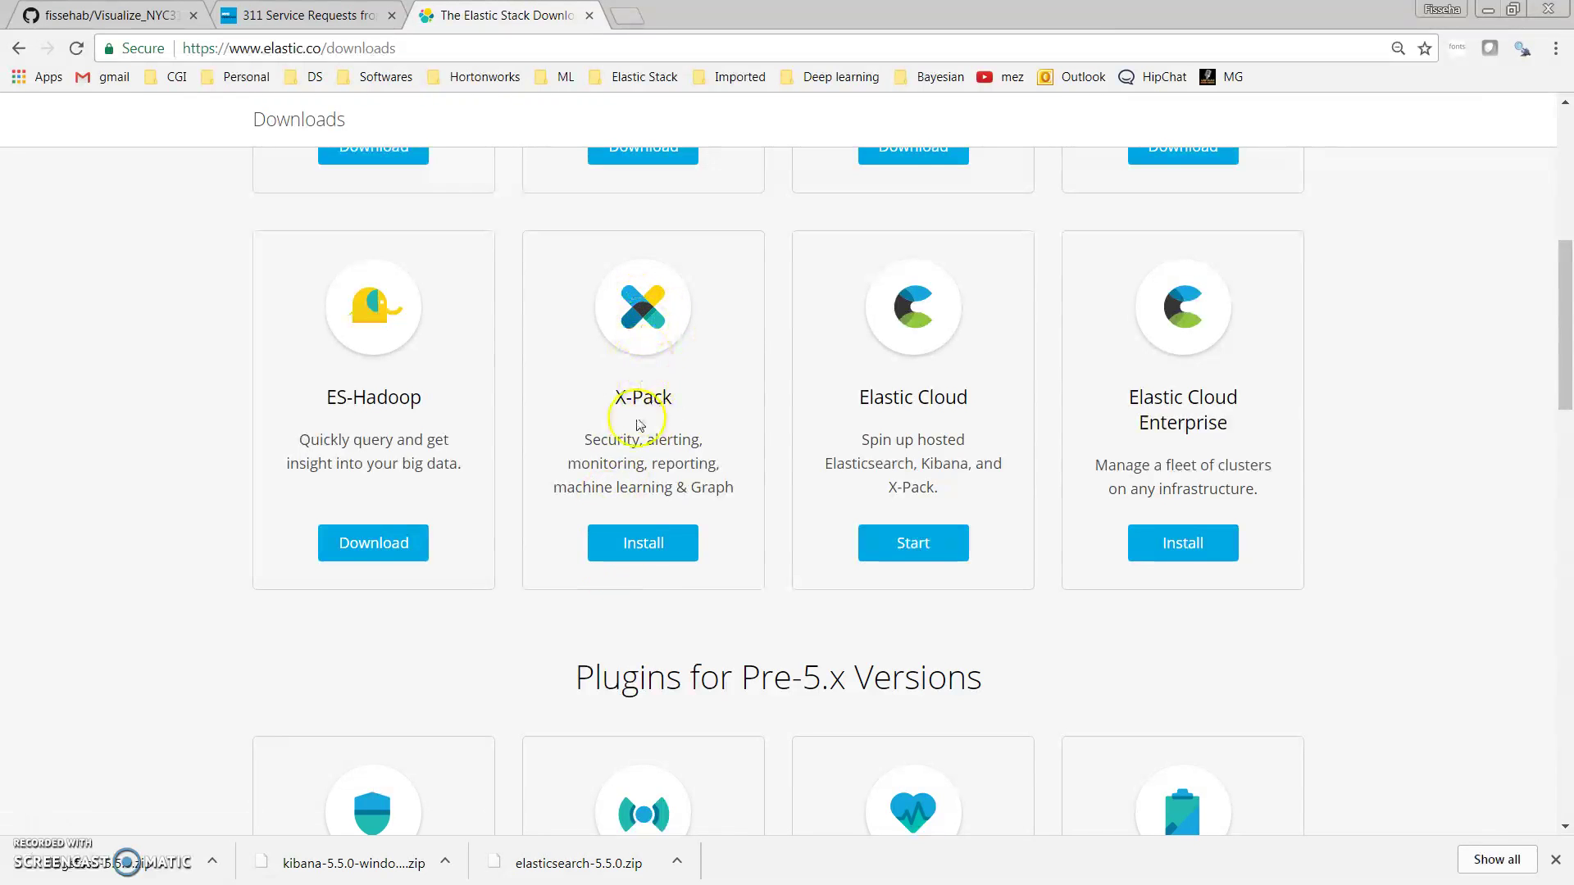
click(640, 546)
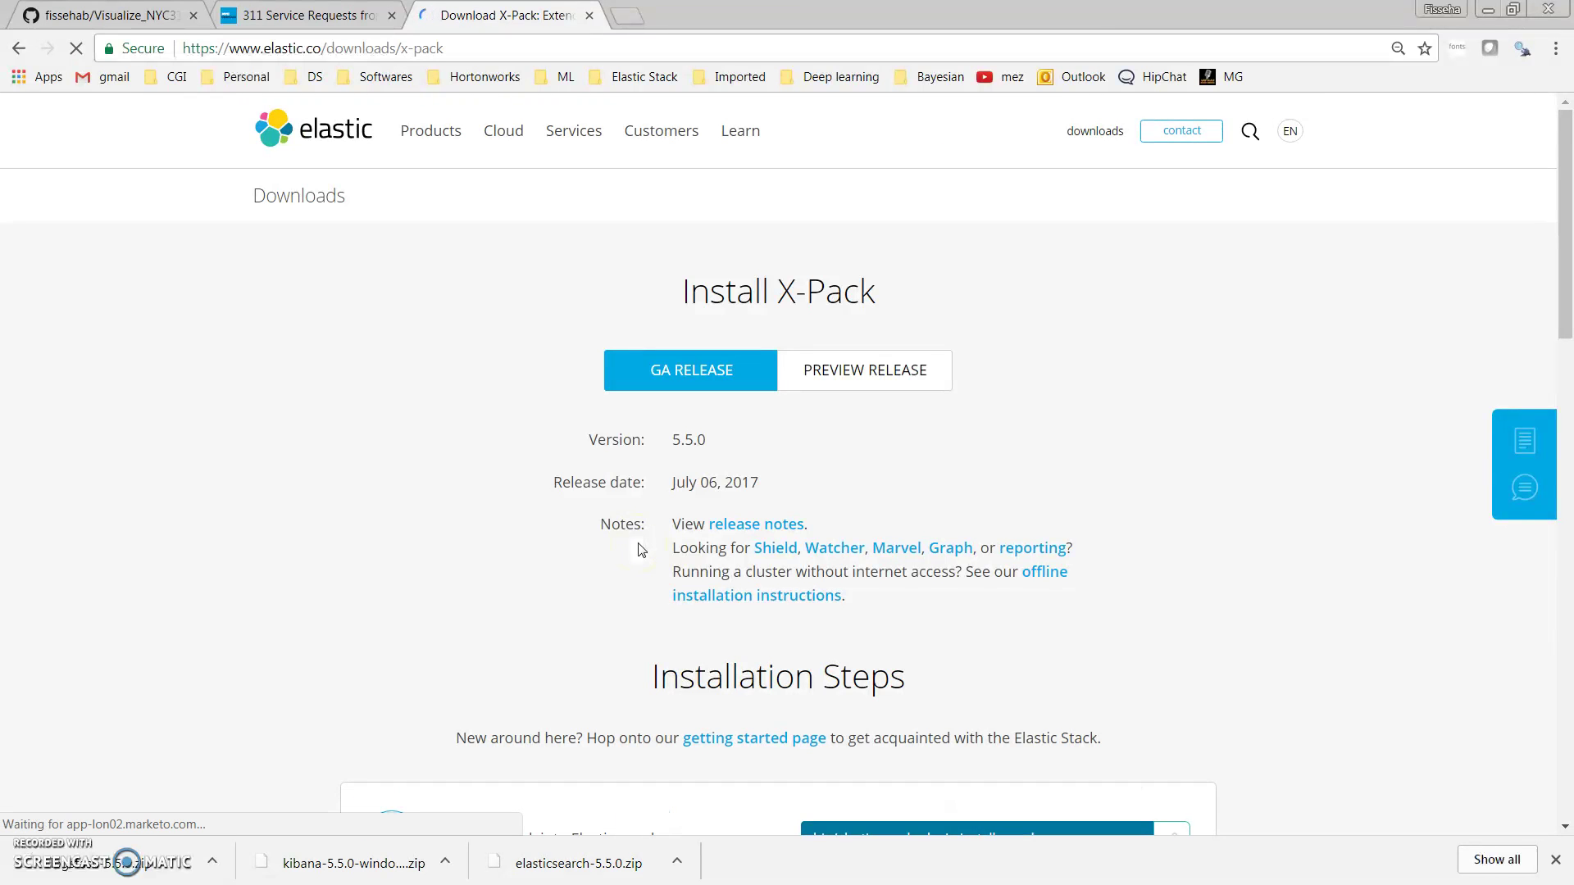
drag(1558, 219, 1570, 371)
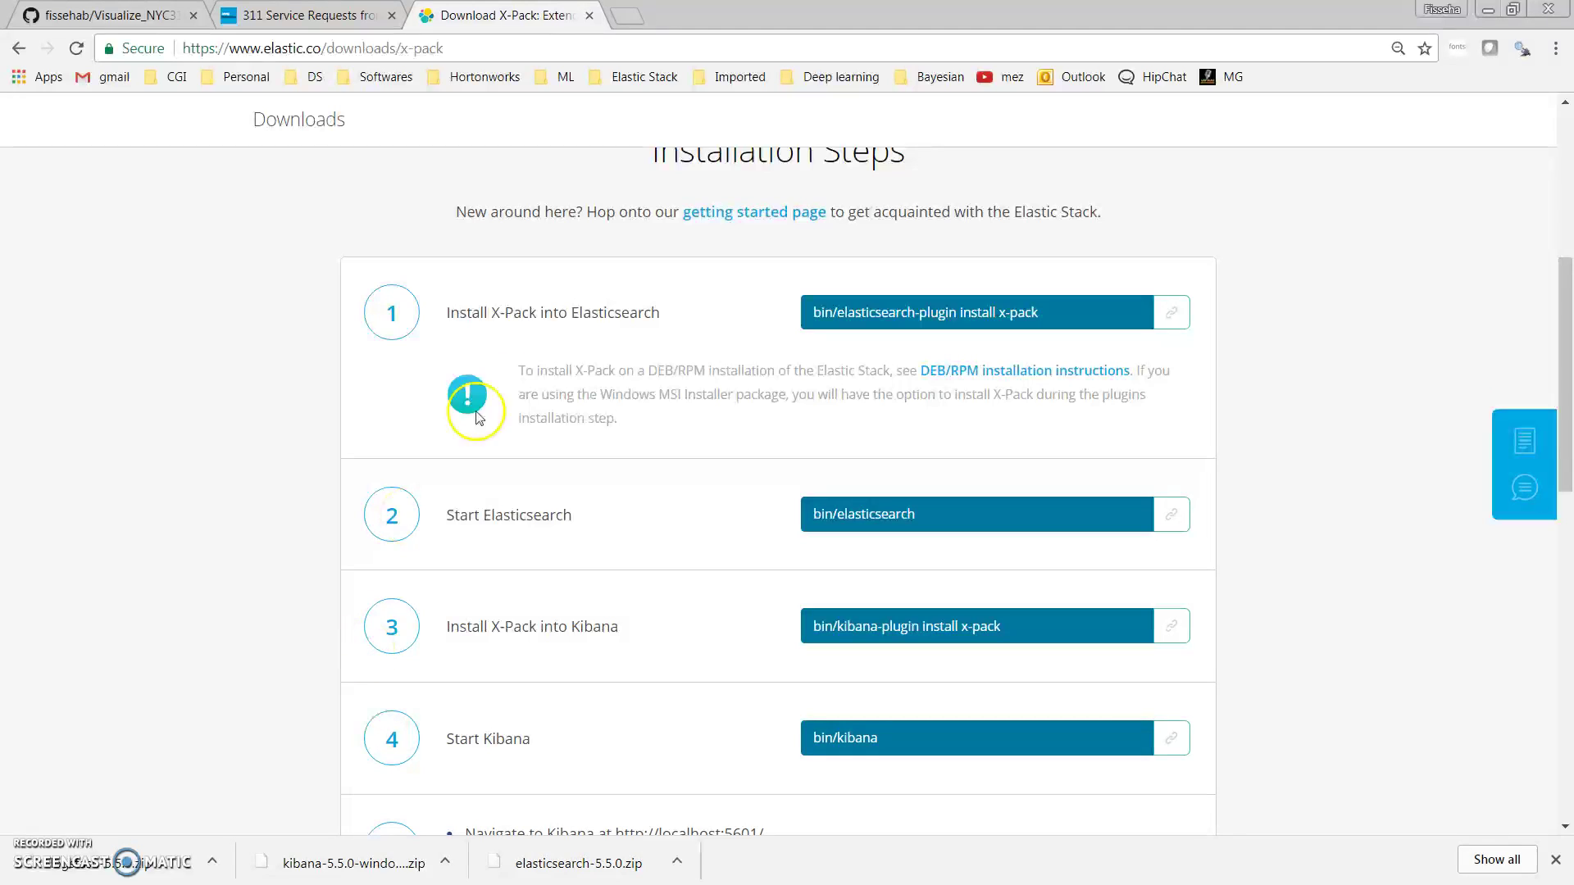
Open the bin folder of elasticsearch-5.5.0 in the file explorer and place the window below the X-Pack install command
click(280, 881)
key(alt+Tab)
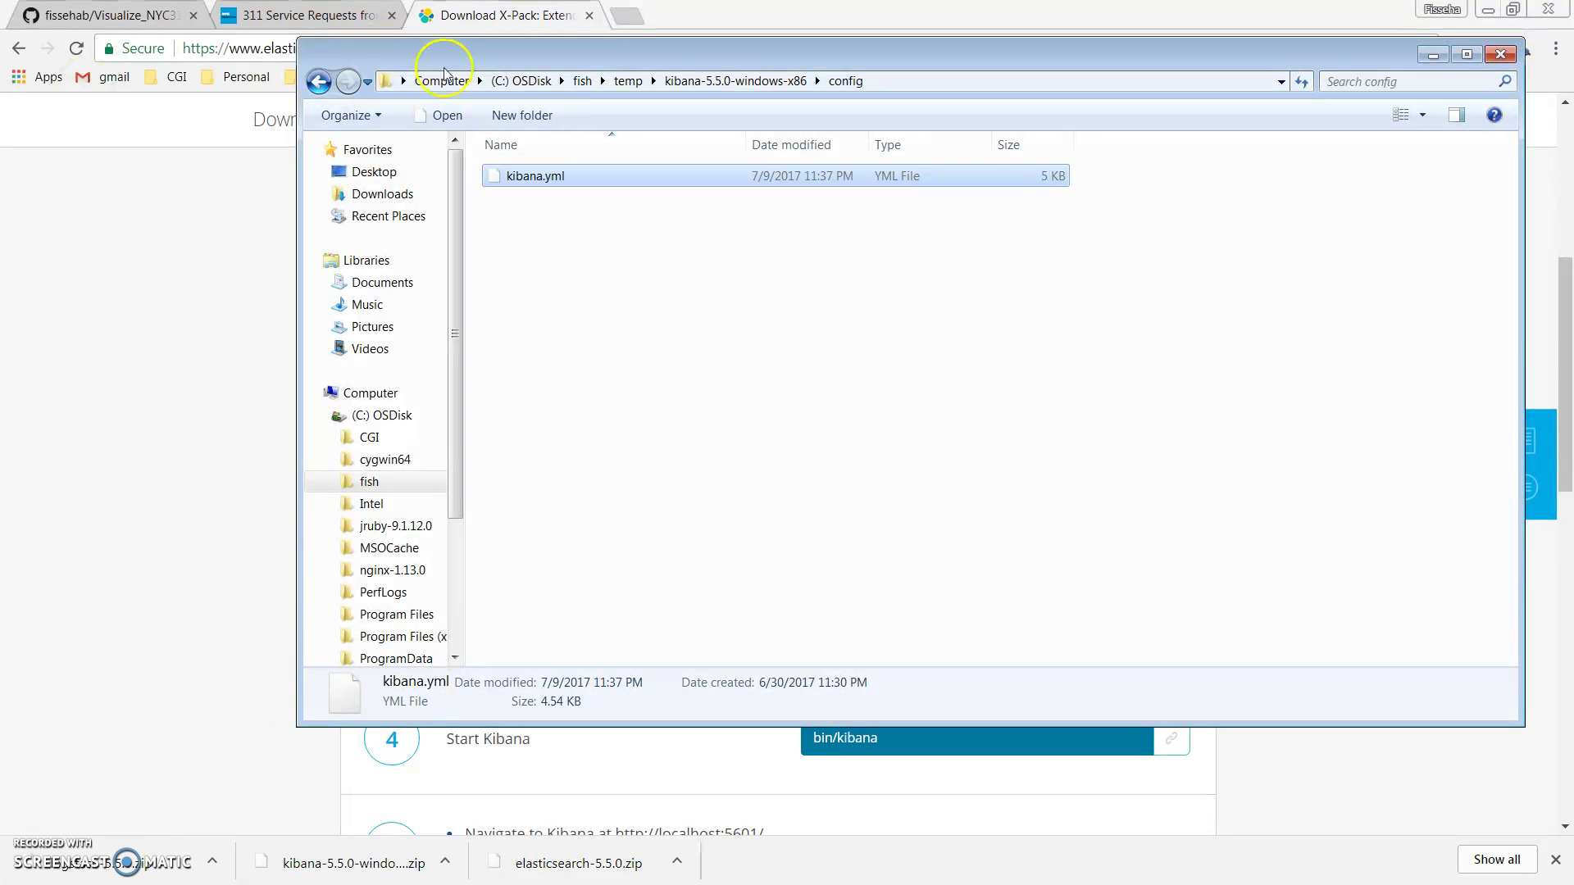
click(317, 84)
click(316, 86)
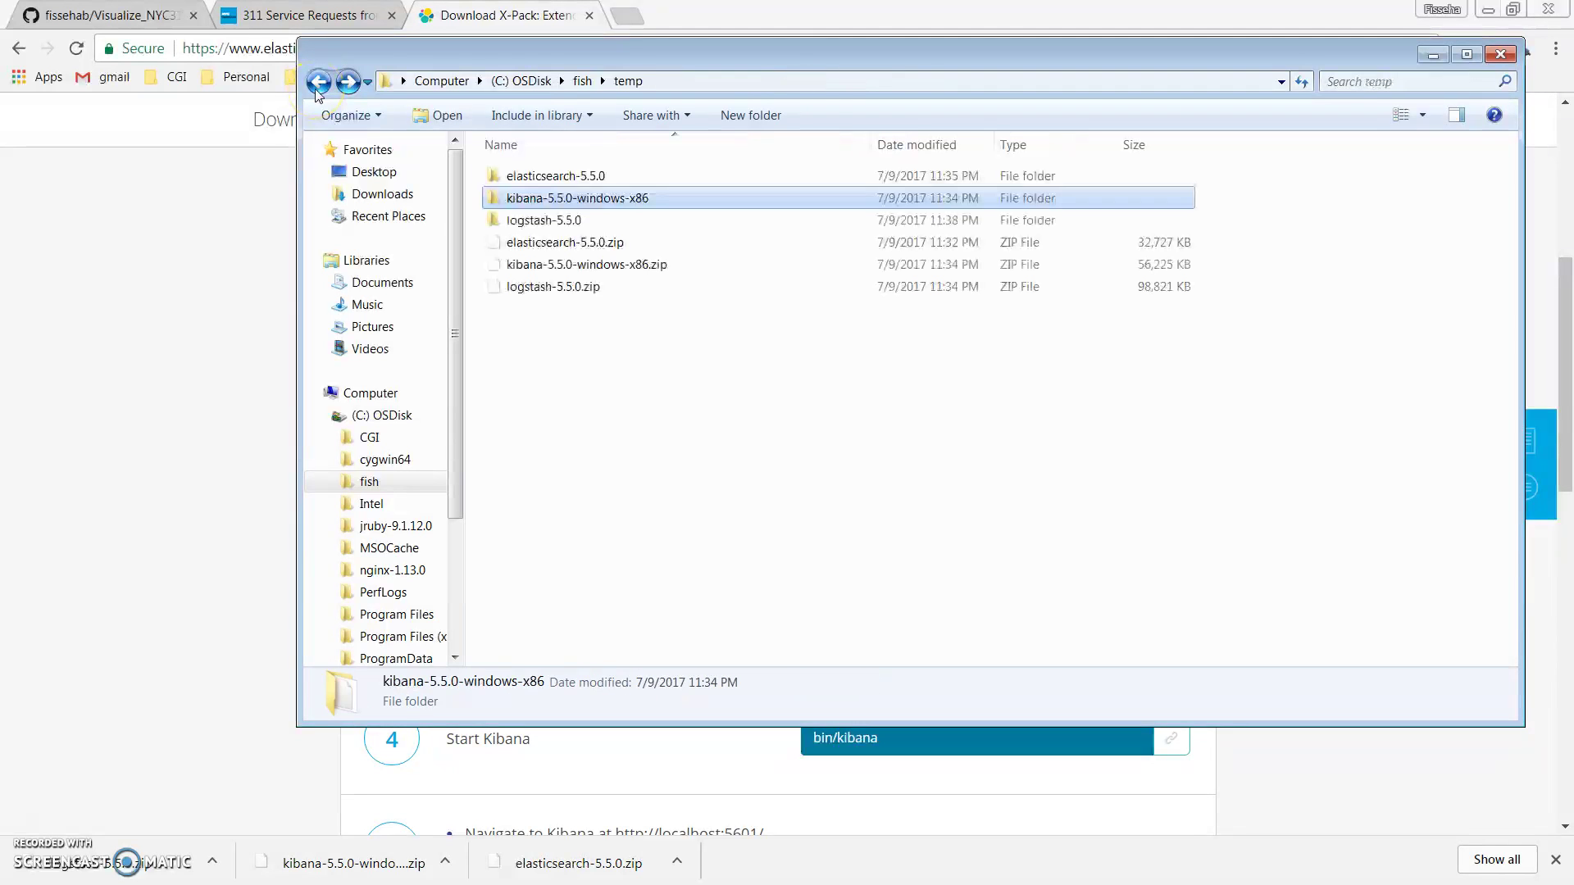
double_click(558, 176)
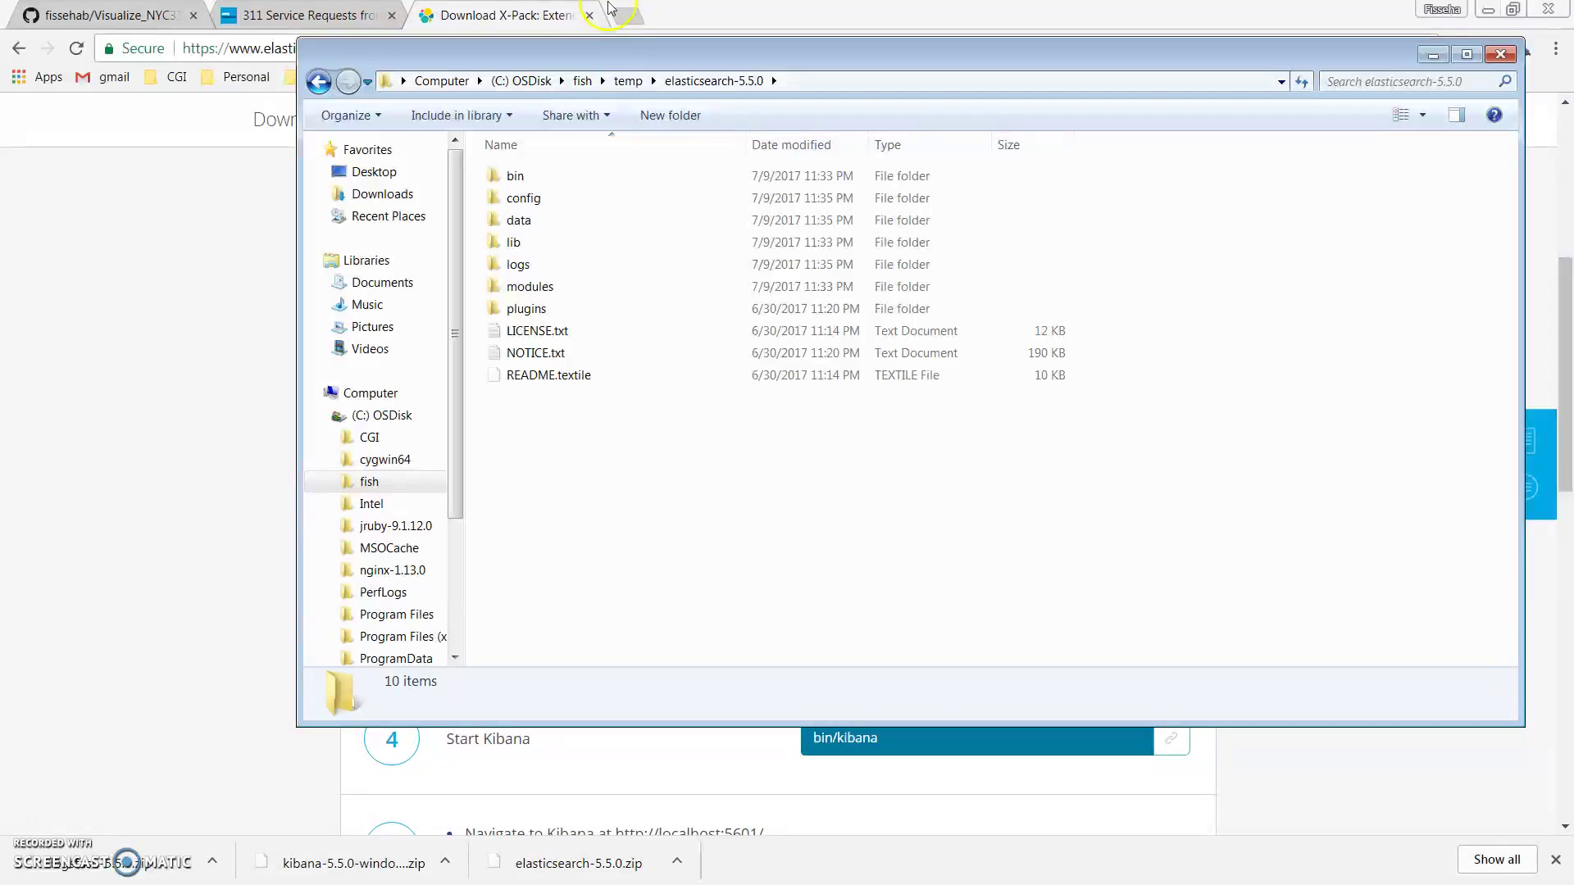
drag(628, 51, 824, 400)
double_click(707, 519)
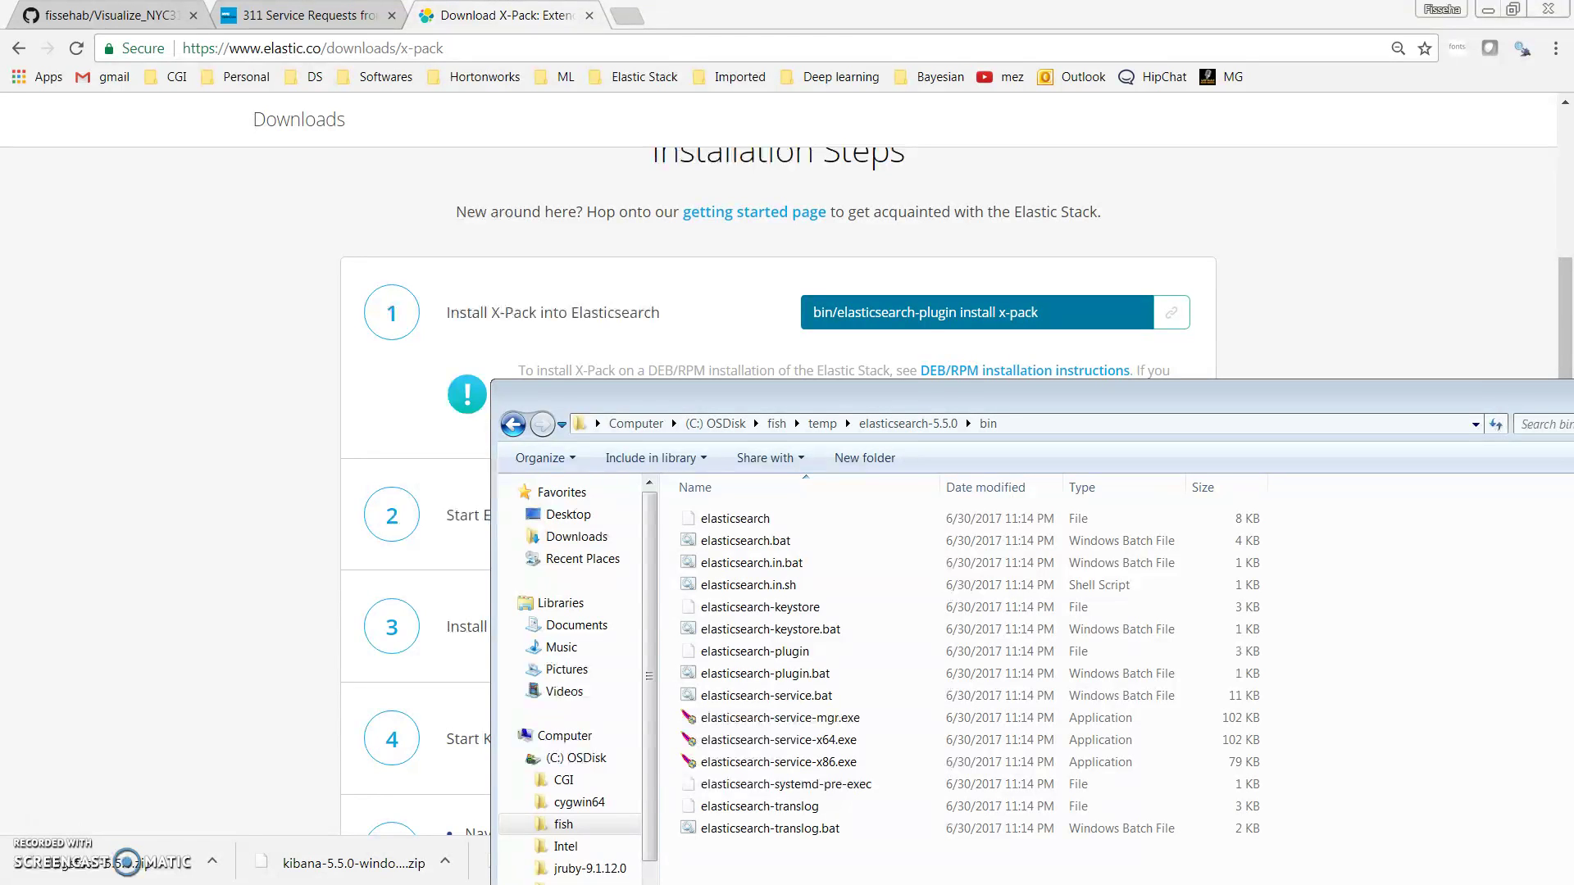
Change the command prompt's directory to C:\fish\temp\elasticsearch-5.5.0\bin
drag(24, 239, 1208, 539)
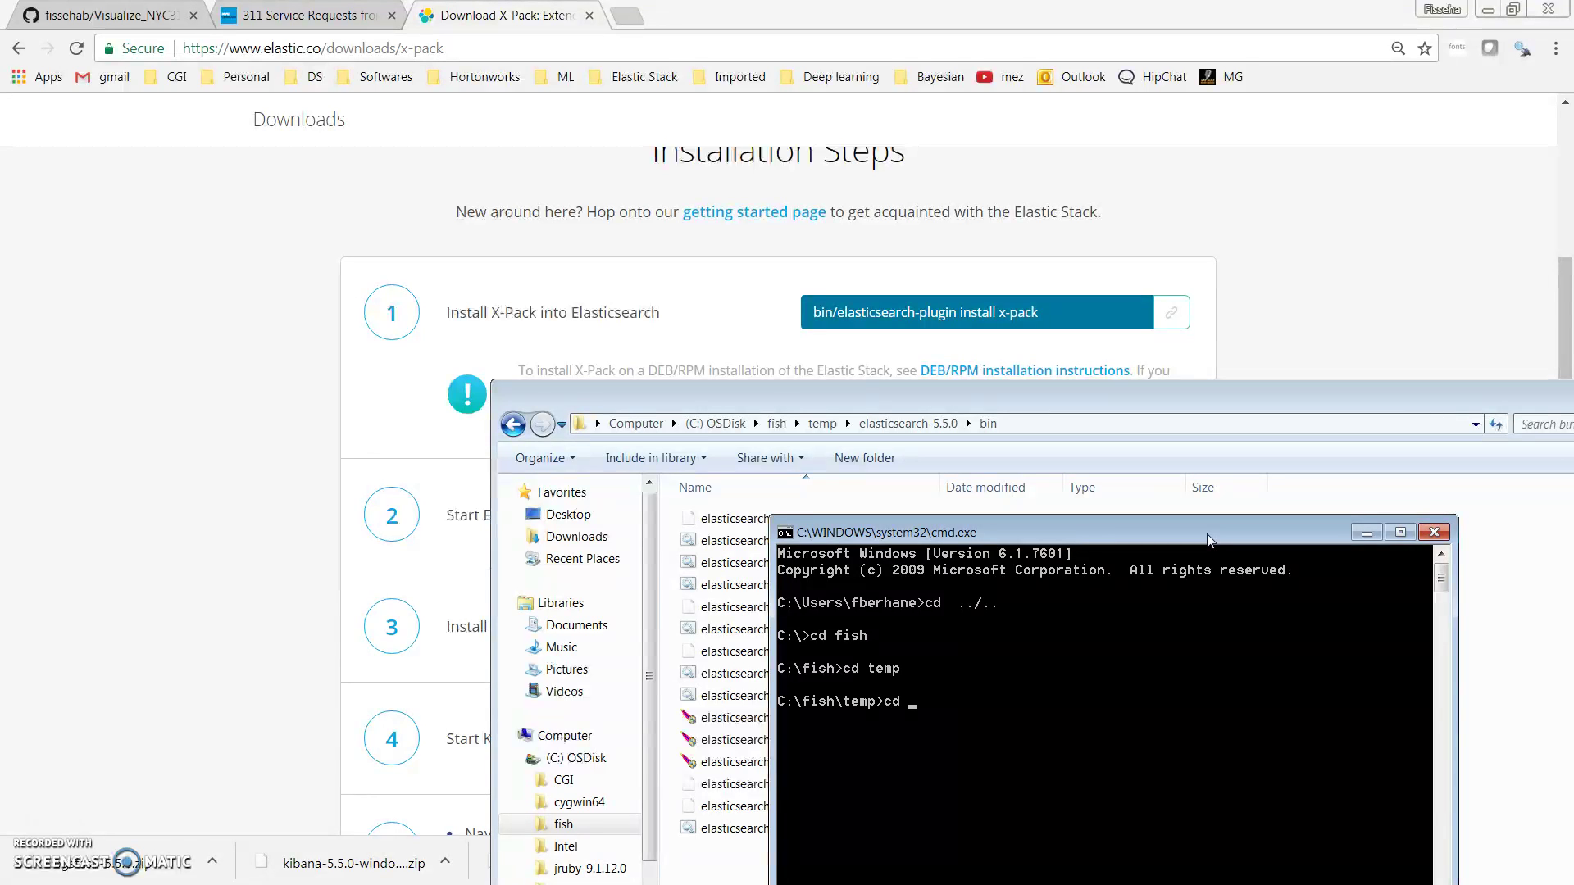
key(Tab)
key(Return)
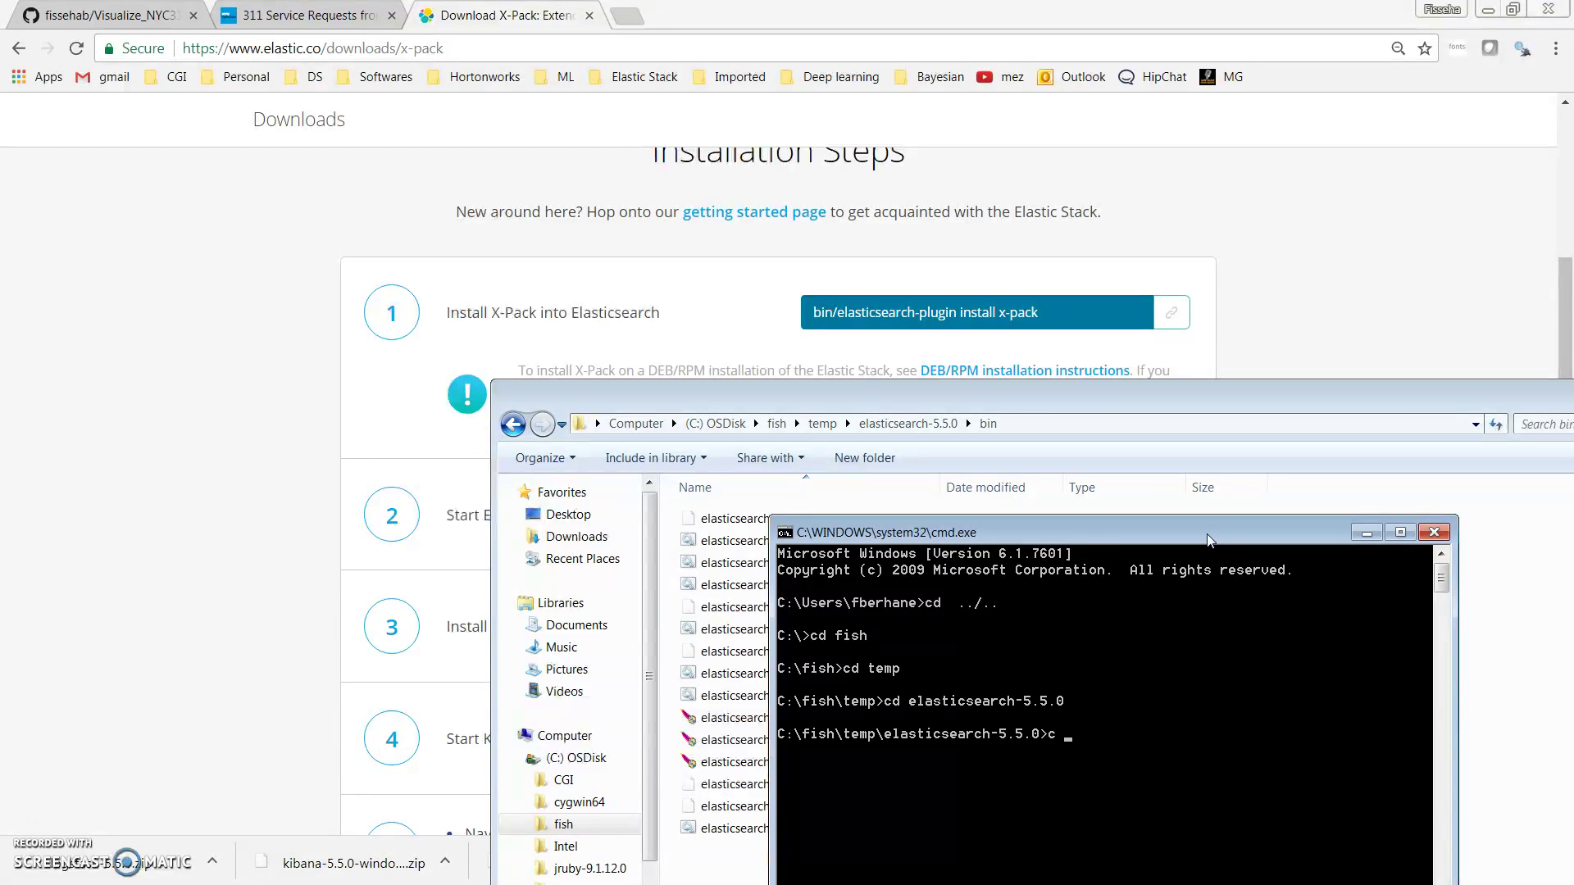
key(Return)
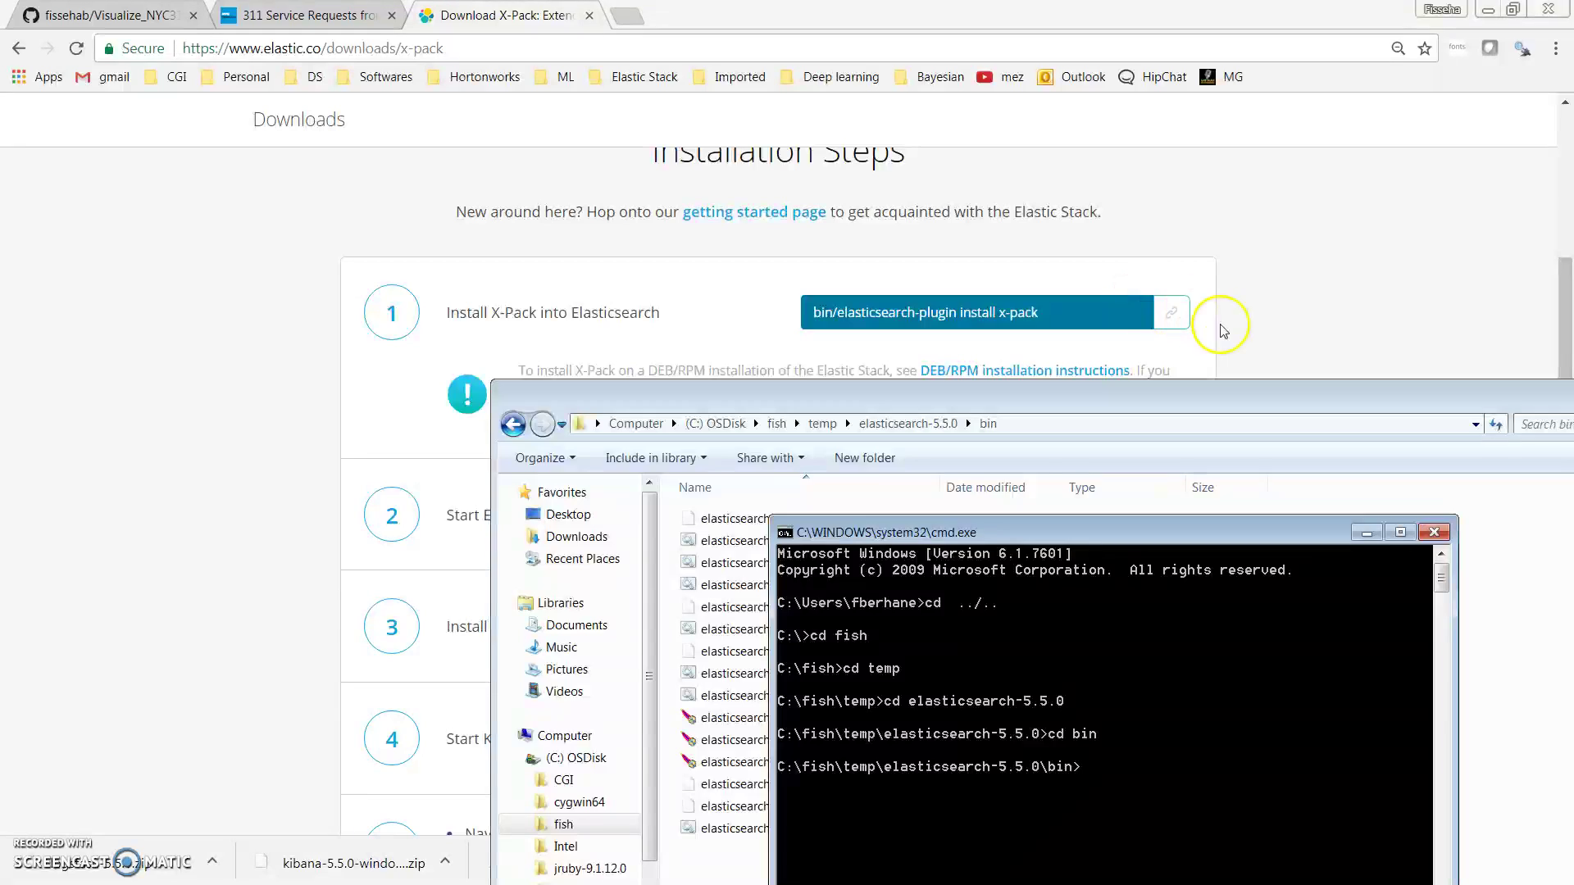
Copy the elasticsearch-plugin install x-pack command from the Elastic page into the command prompt and run it in the Elasticsearch bin folder
click(910, 354)
drag(813, 313, 1045, 315)
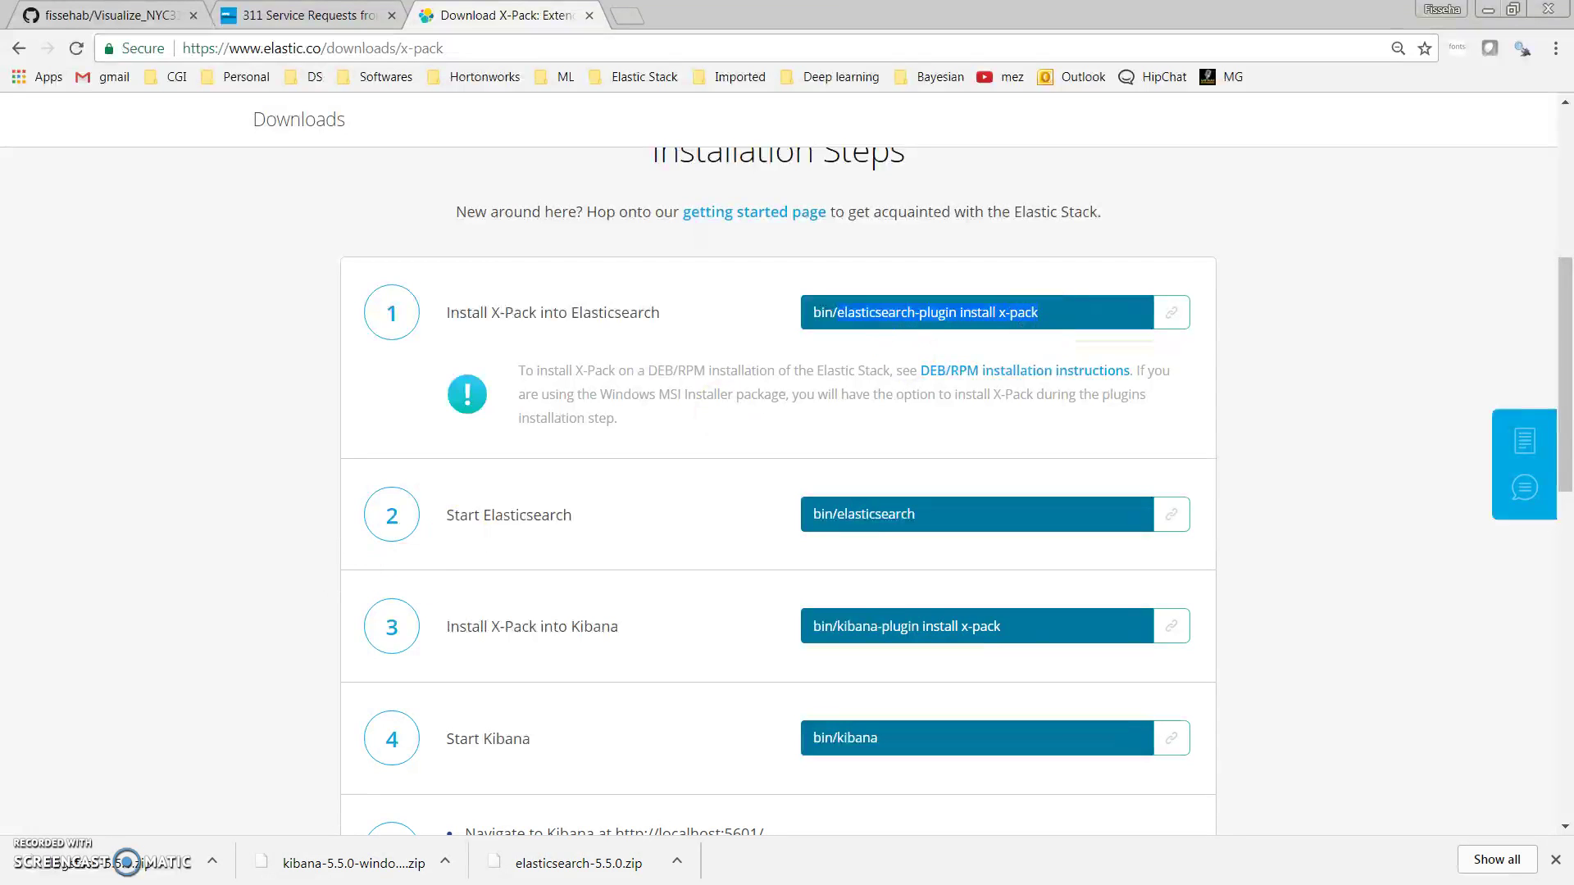
key(alt+Tab)
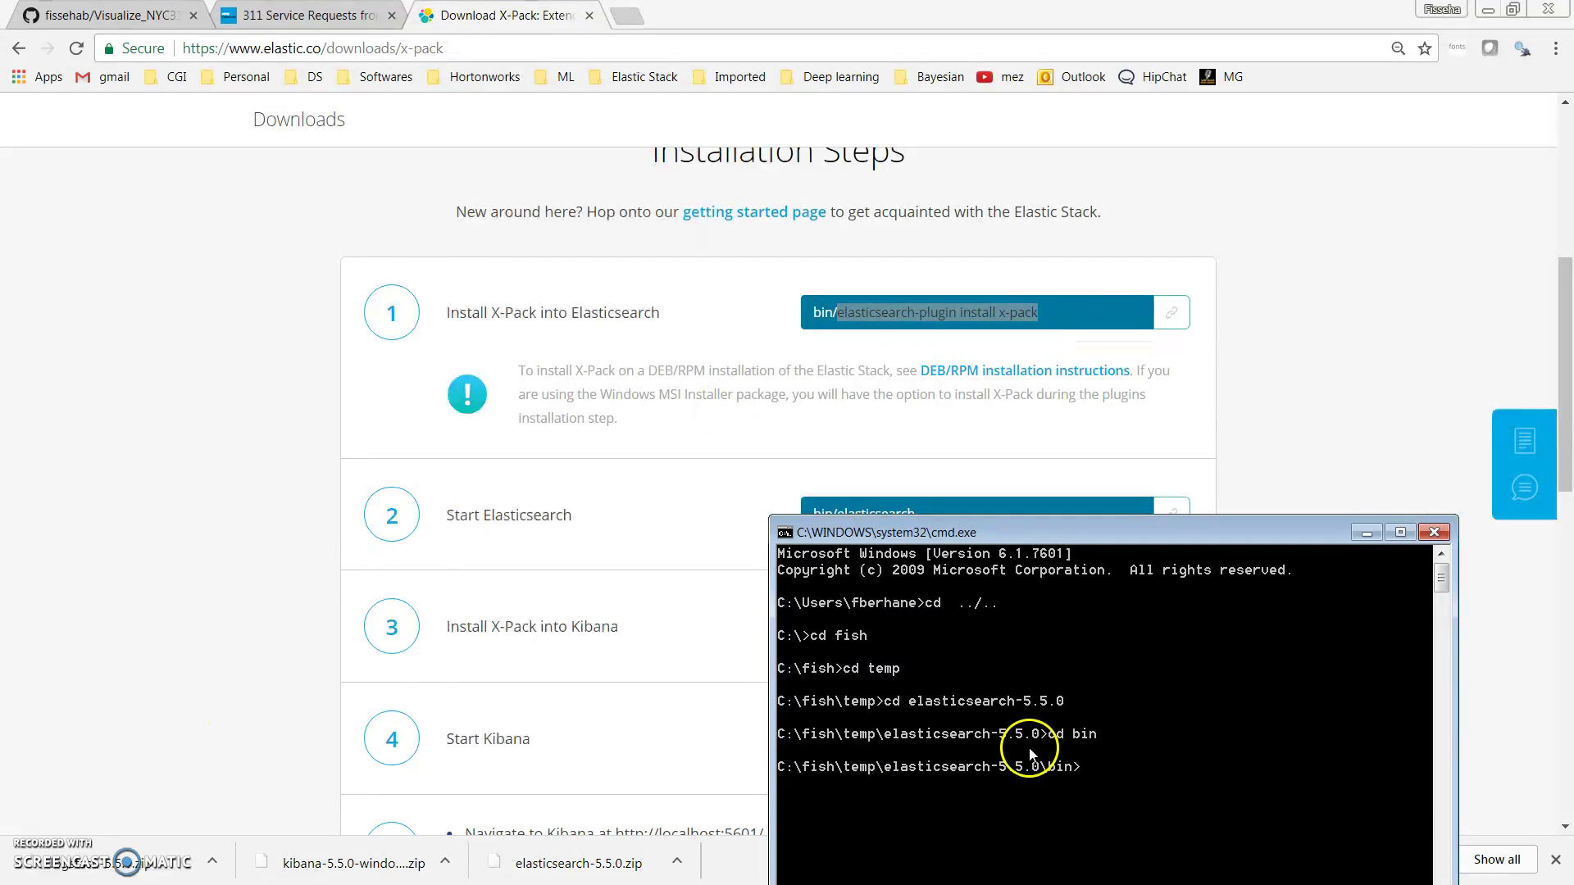
right_click(1214, 754)
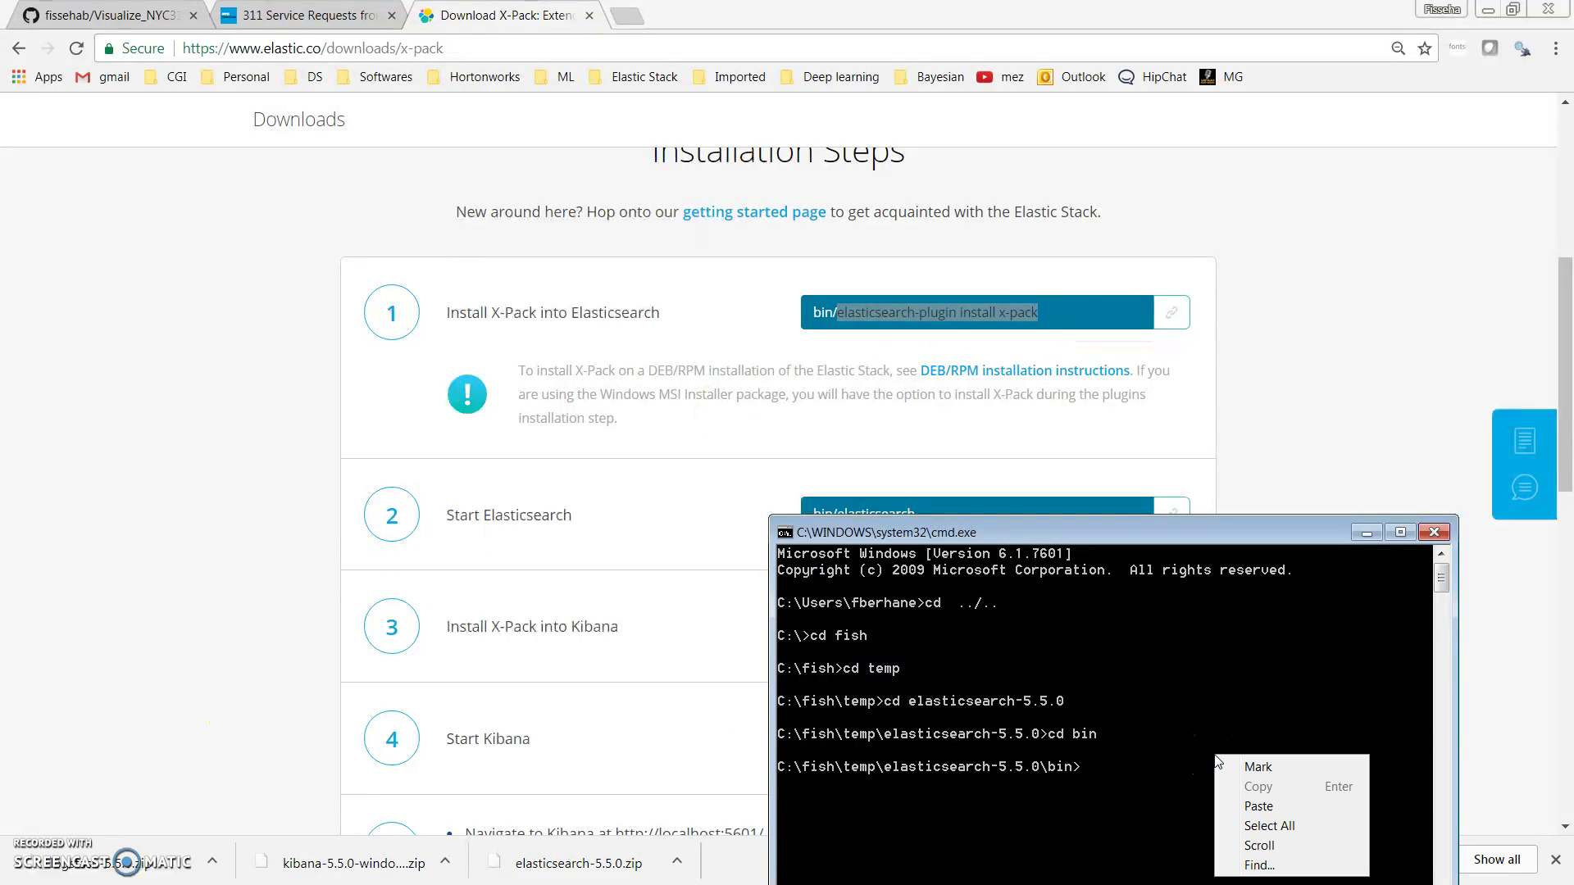
click(1257, 803)
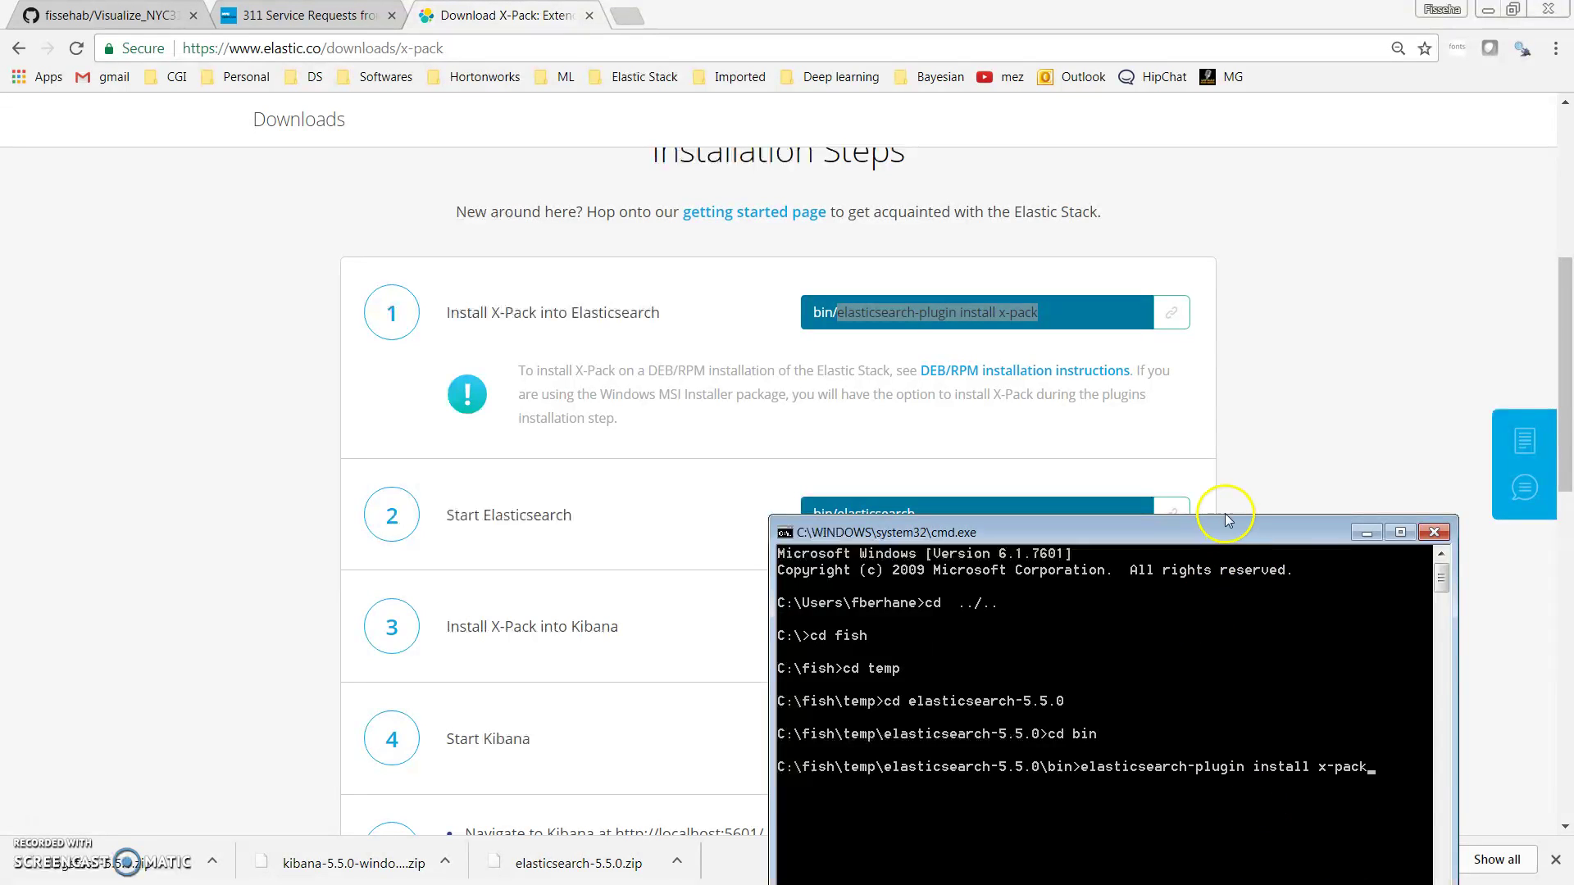
drag(1235, 545, 1143, 369)
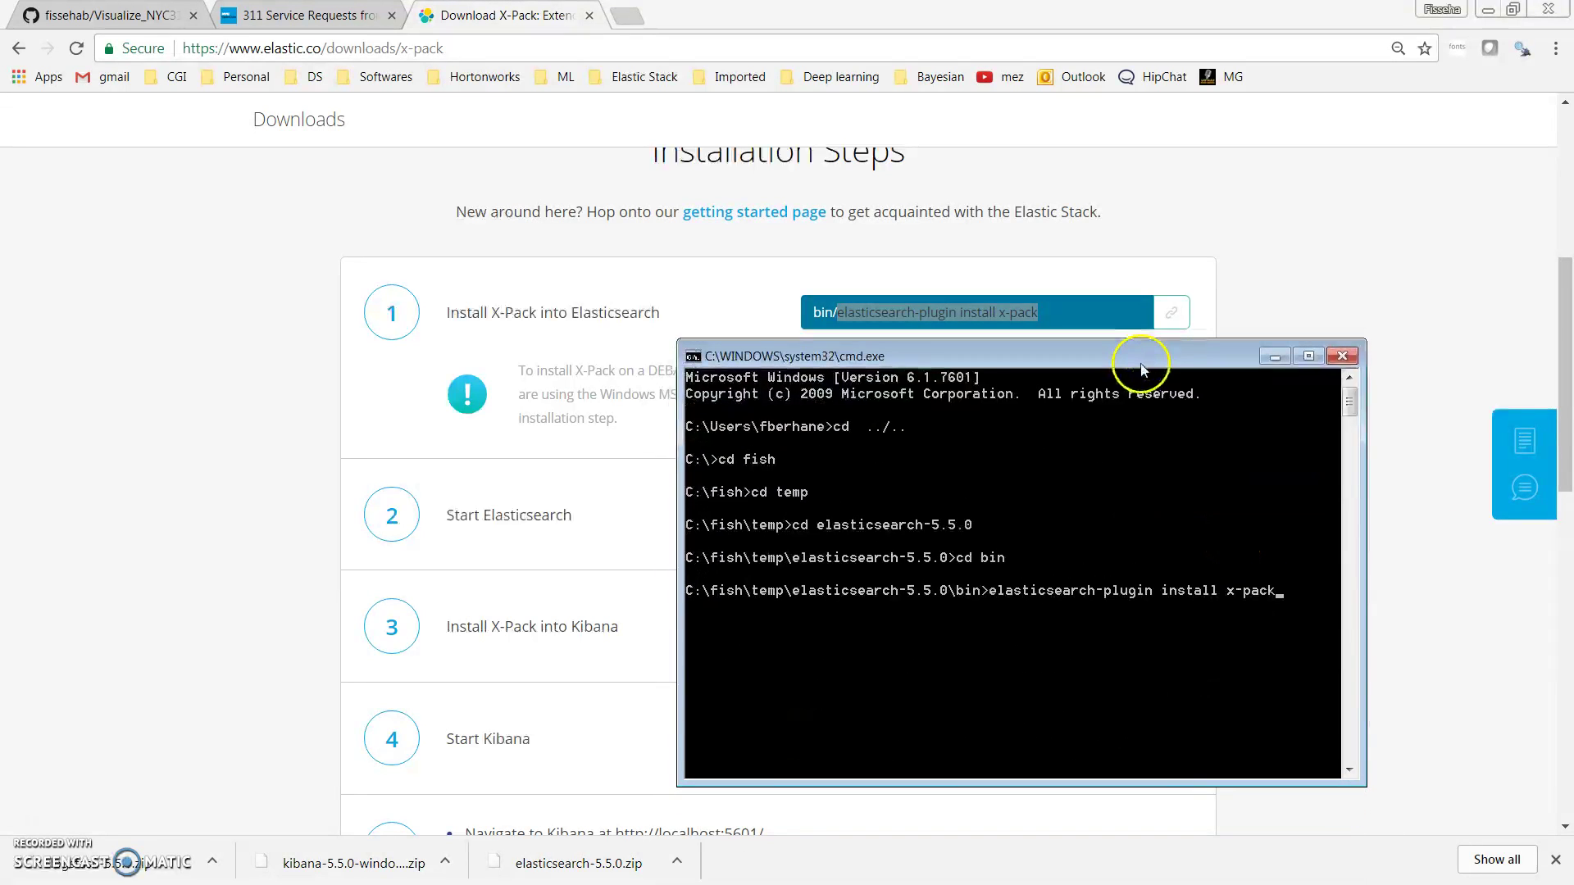
key(Return)
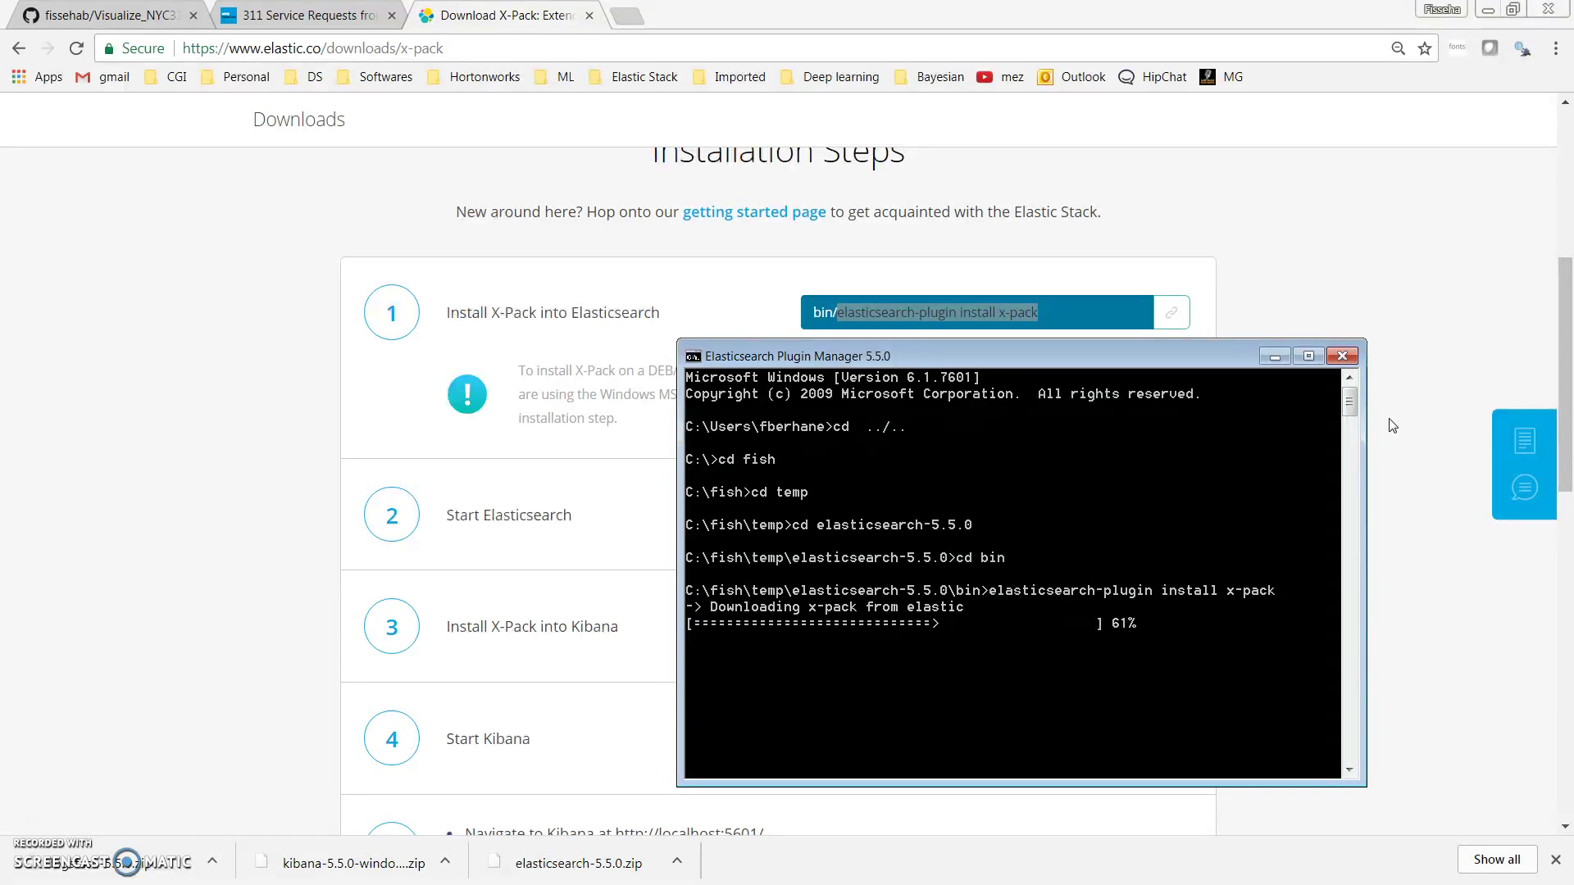
Complete the X-Pack plugin installation by answering y to both the additional permissions and the native controller prompts
click(1569, 387)
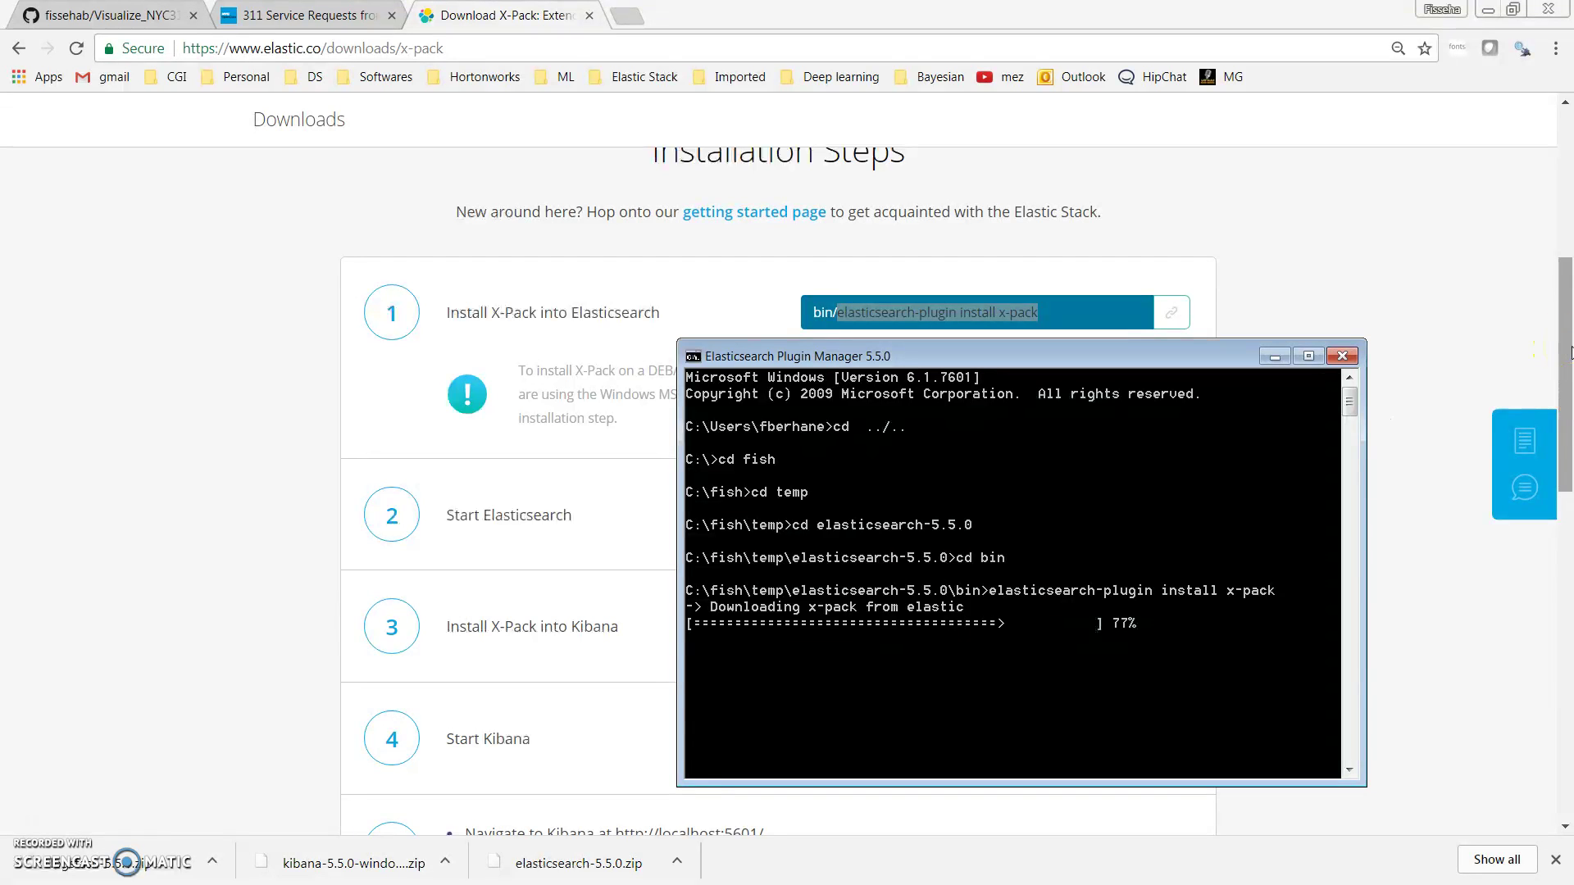
click(1225, 371)
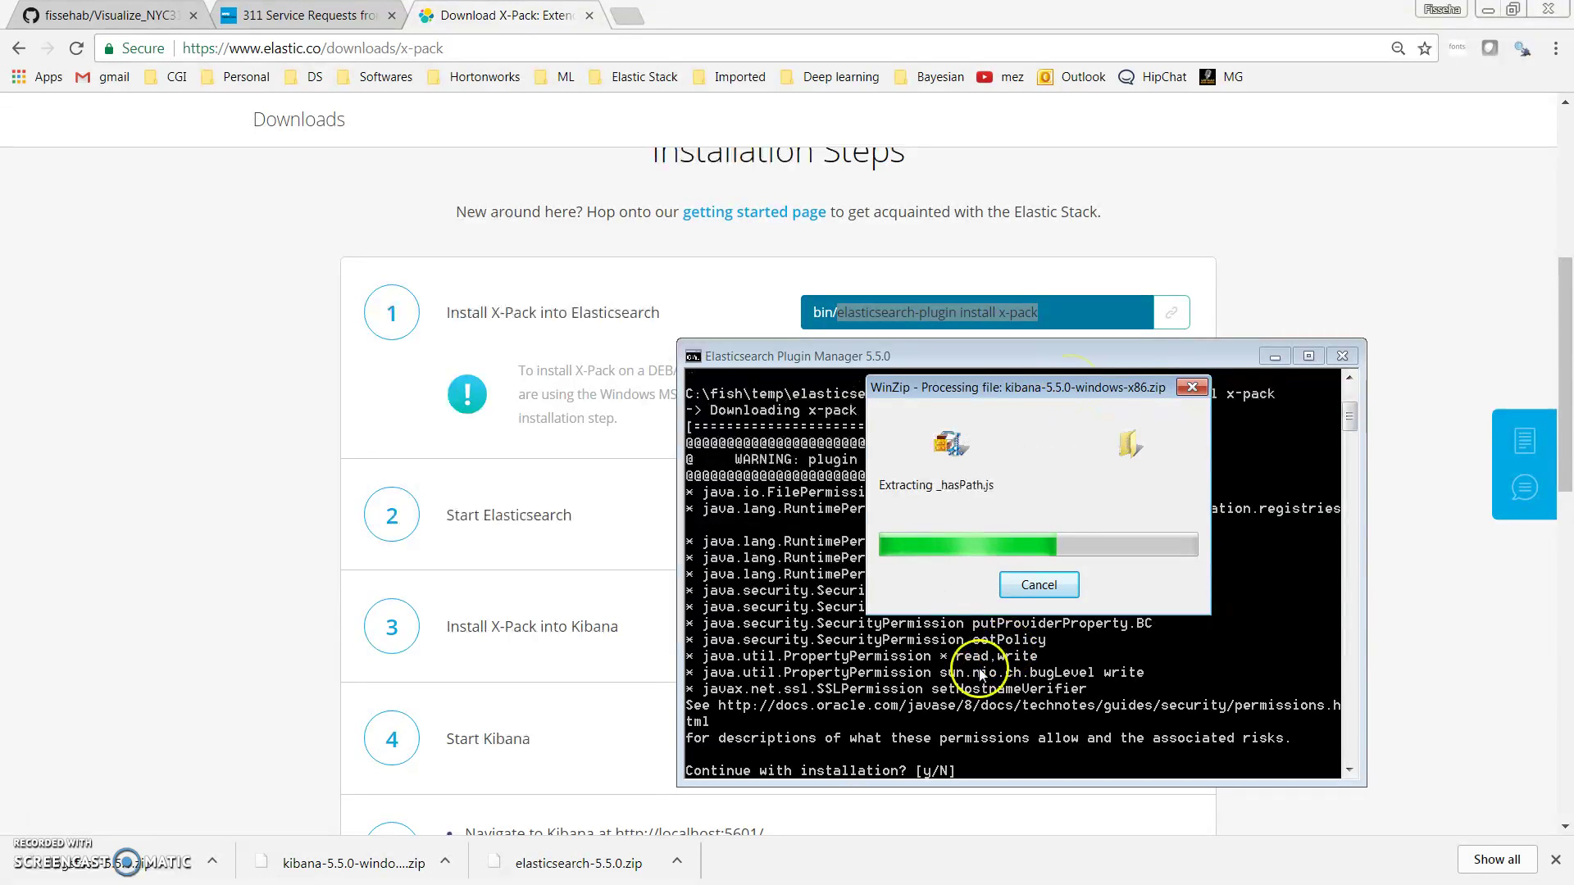
click(1019, 744)
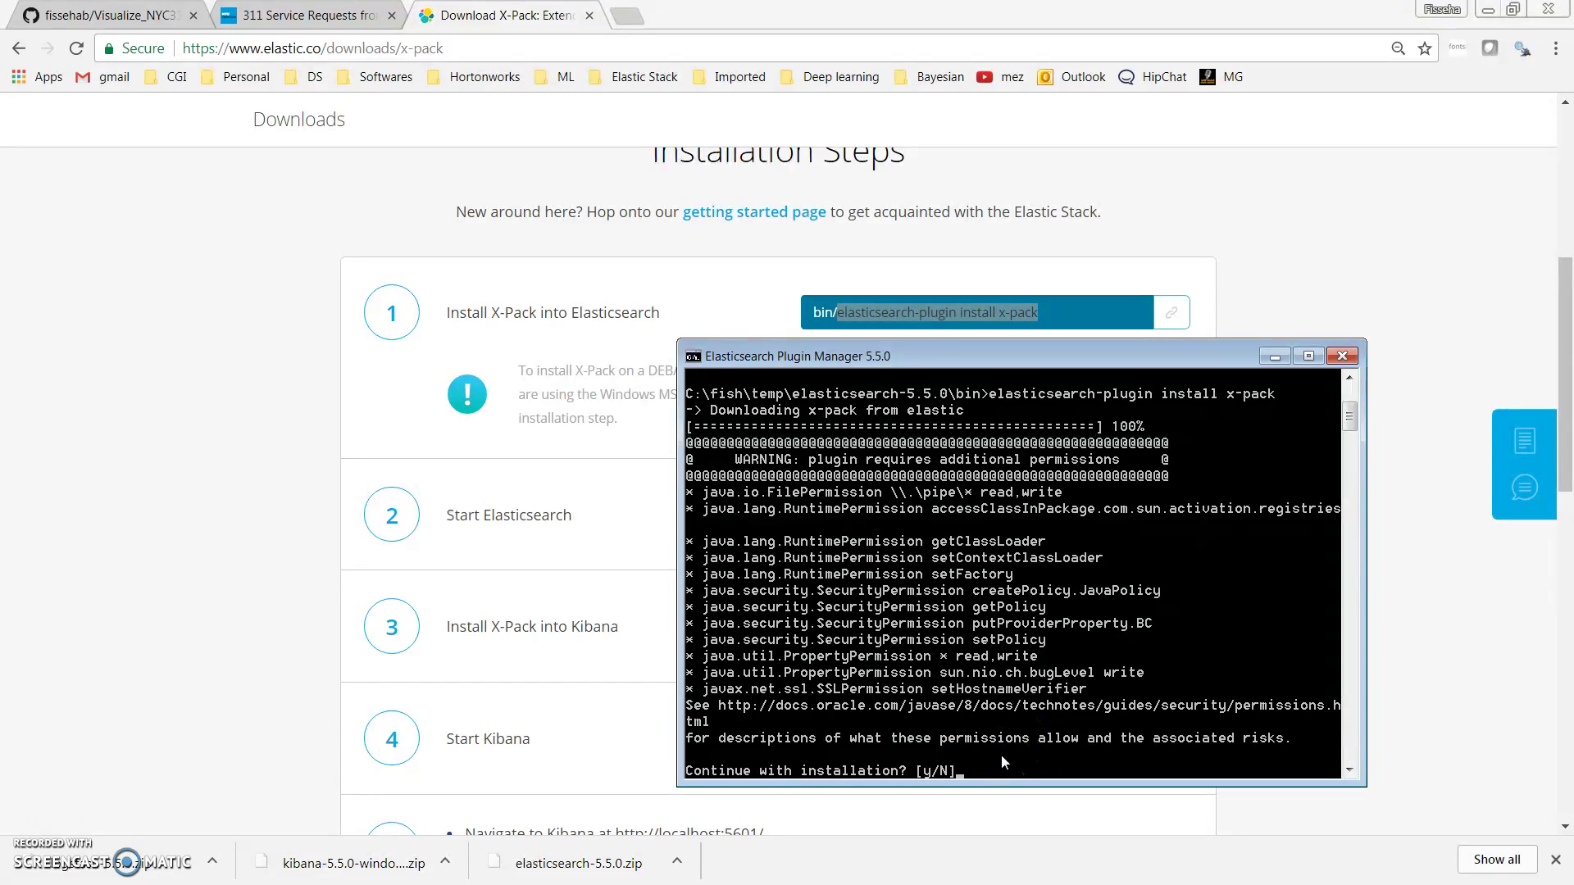
text(y)
key(Return)
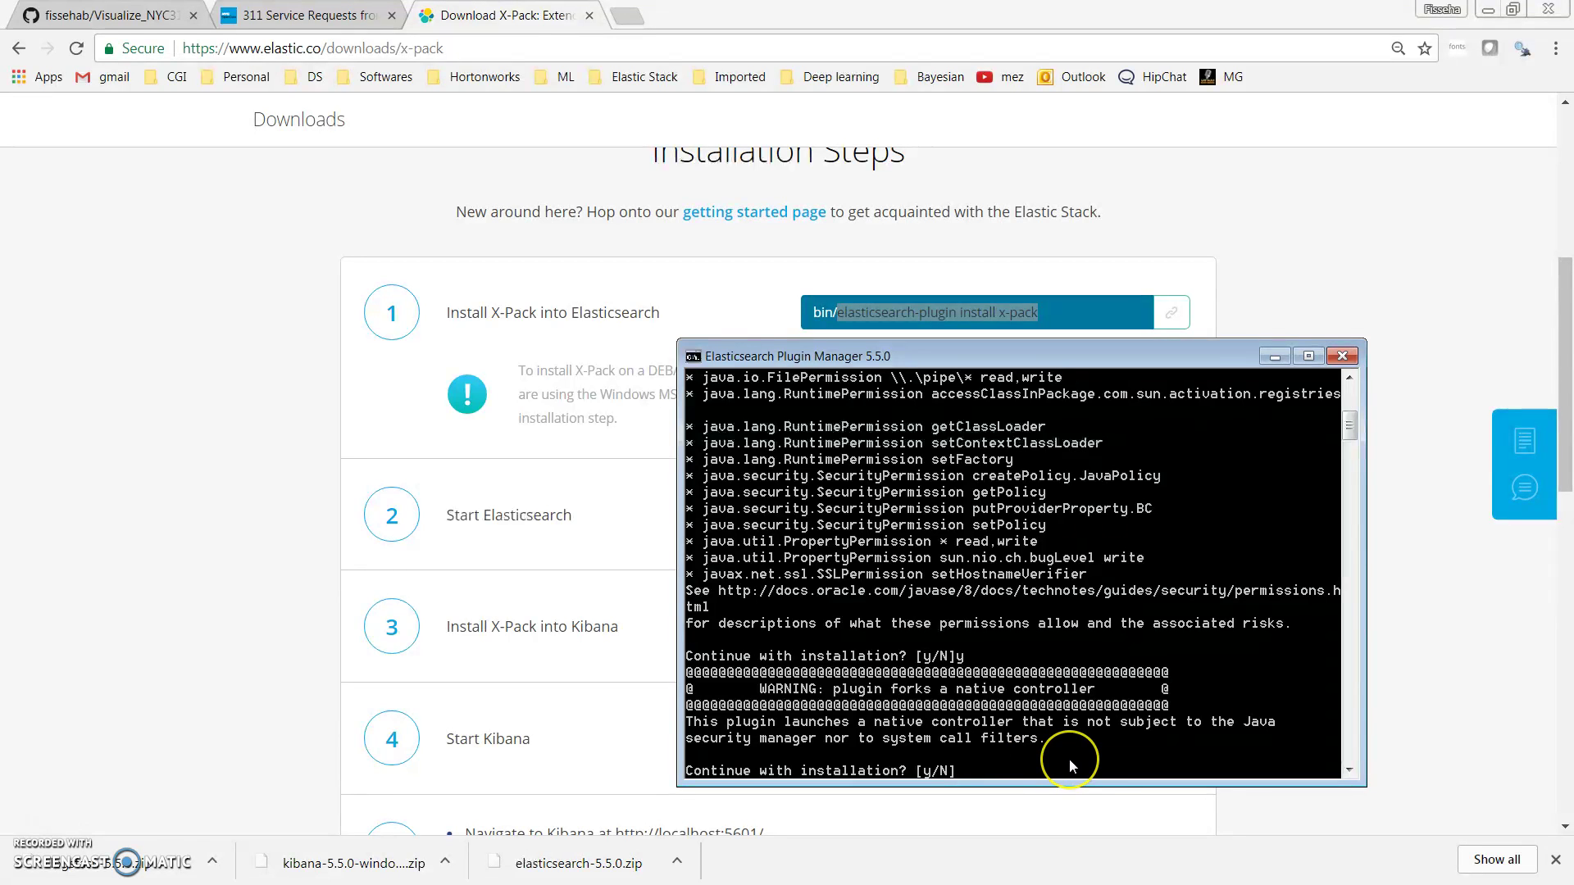
text(y)
key(Return)
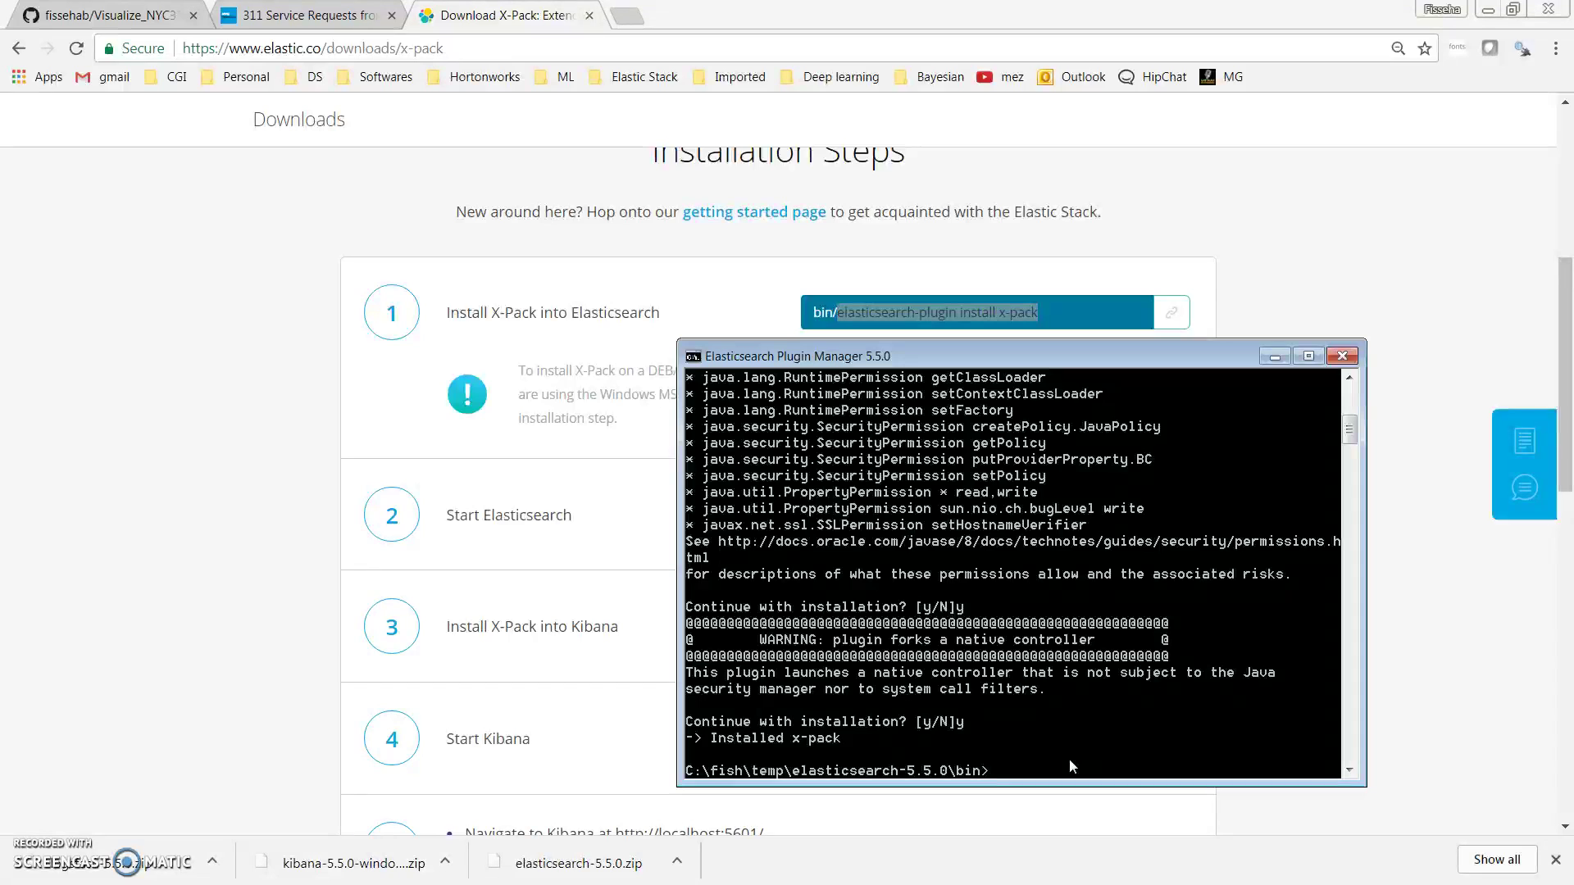
Start Elasticsearch by running elasticsearch.bat from the bin folder of elasticsearch-5.5.0, and move its console window aside
click(603, 523)
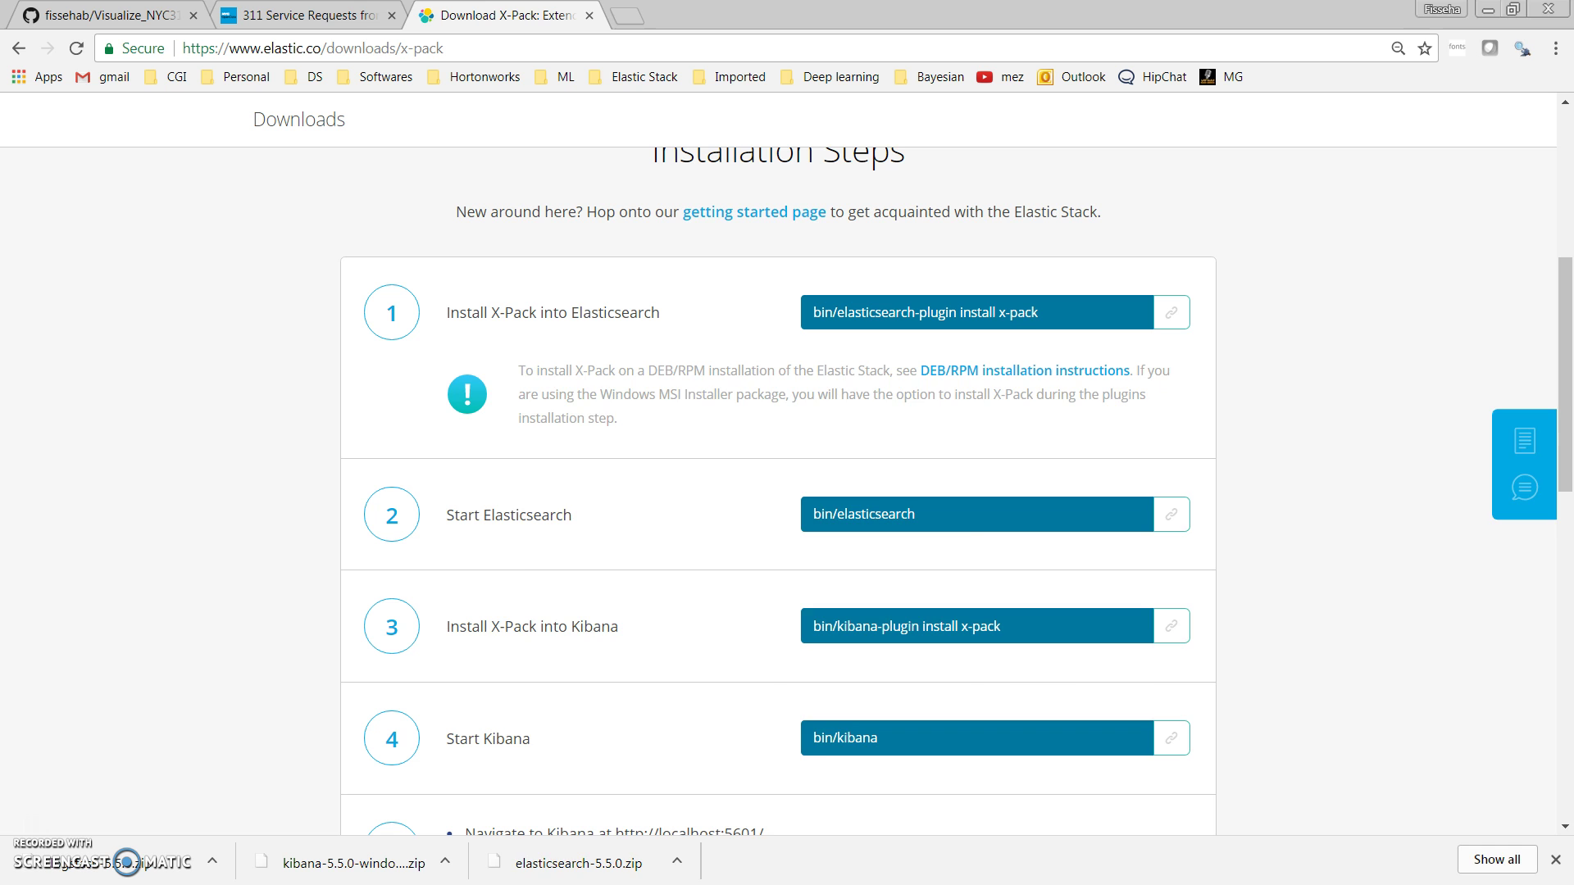
key(alt+Tab)
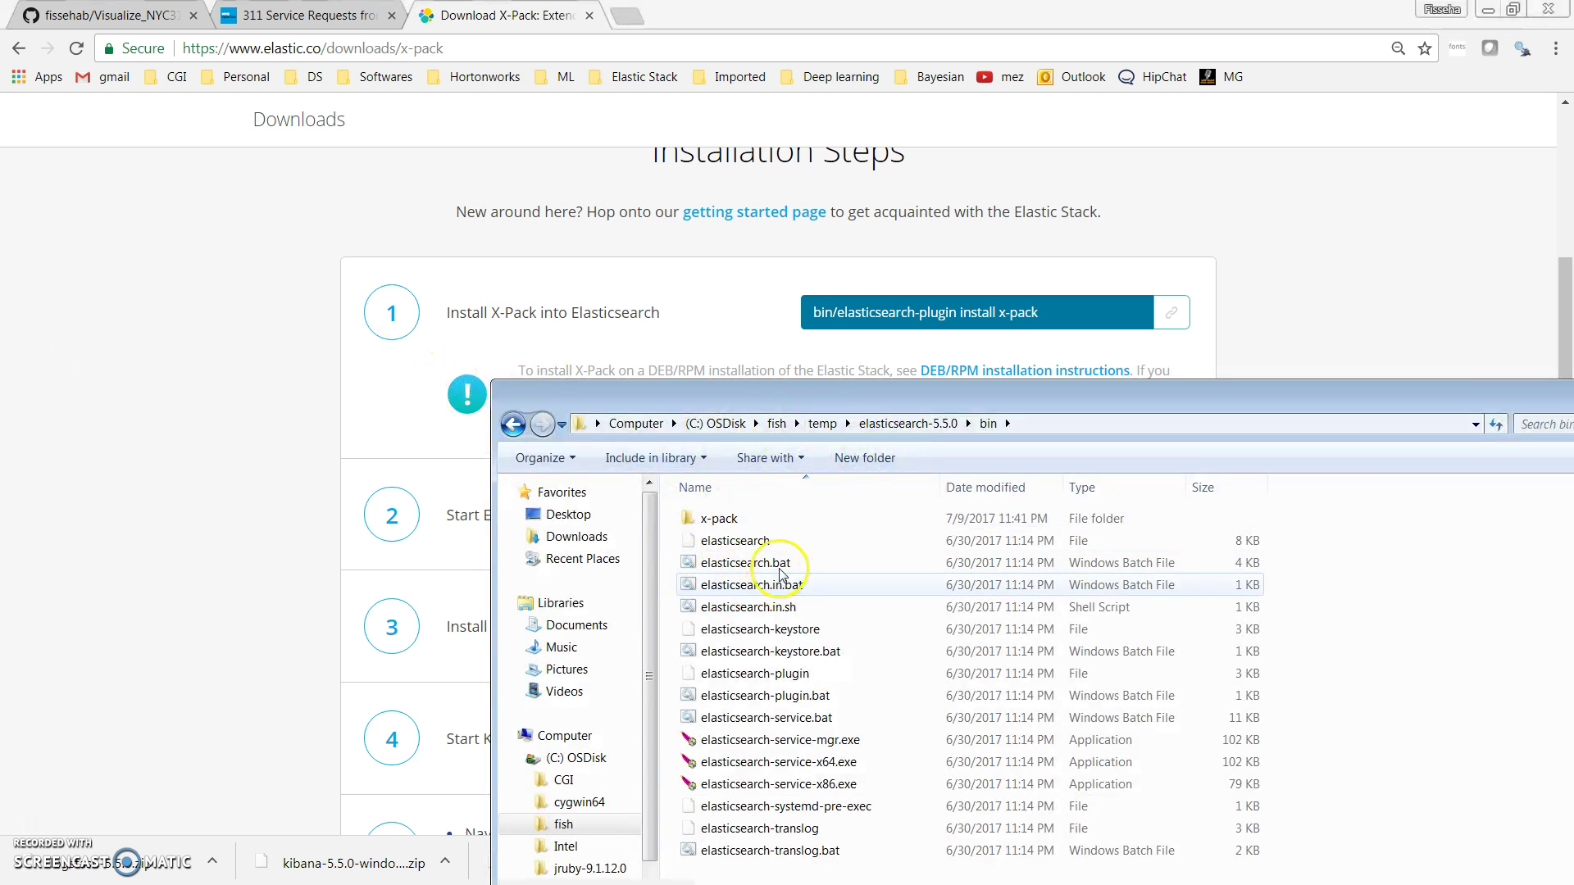
click(753, 566)
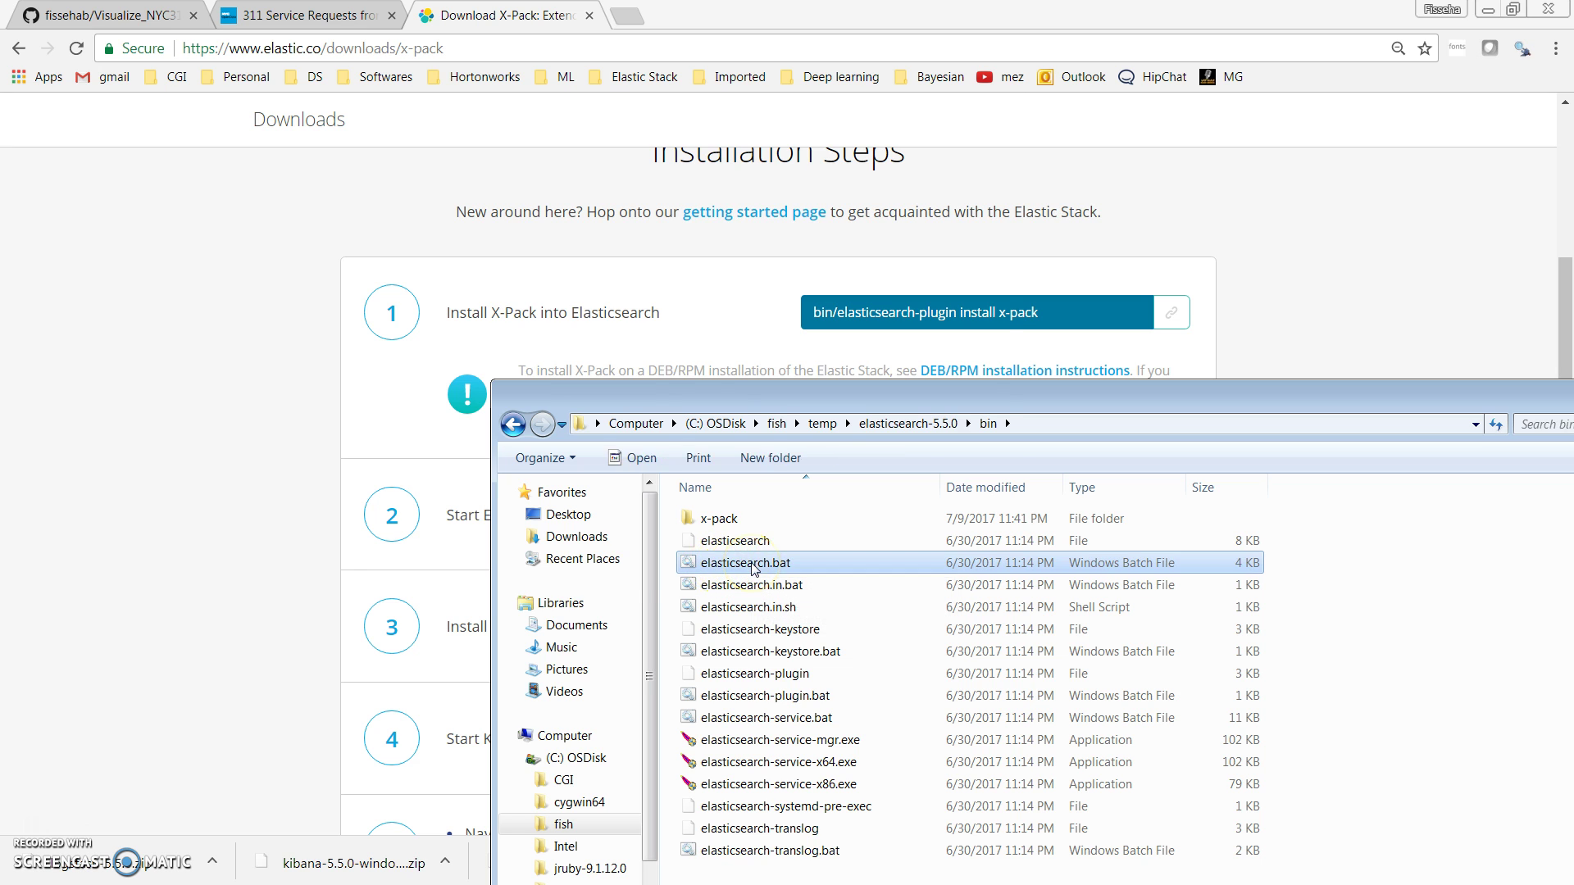
double_click(753, 568)
click(825, 482)
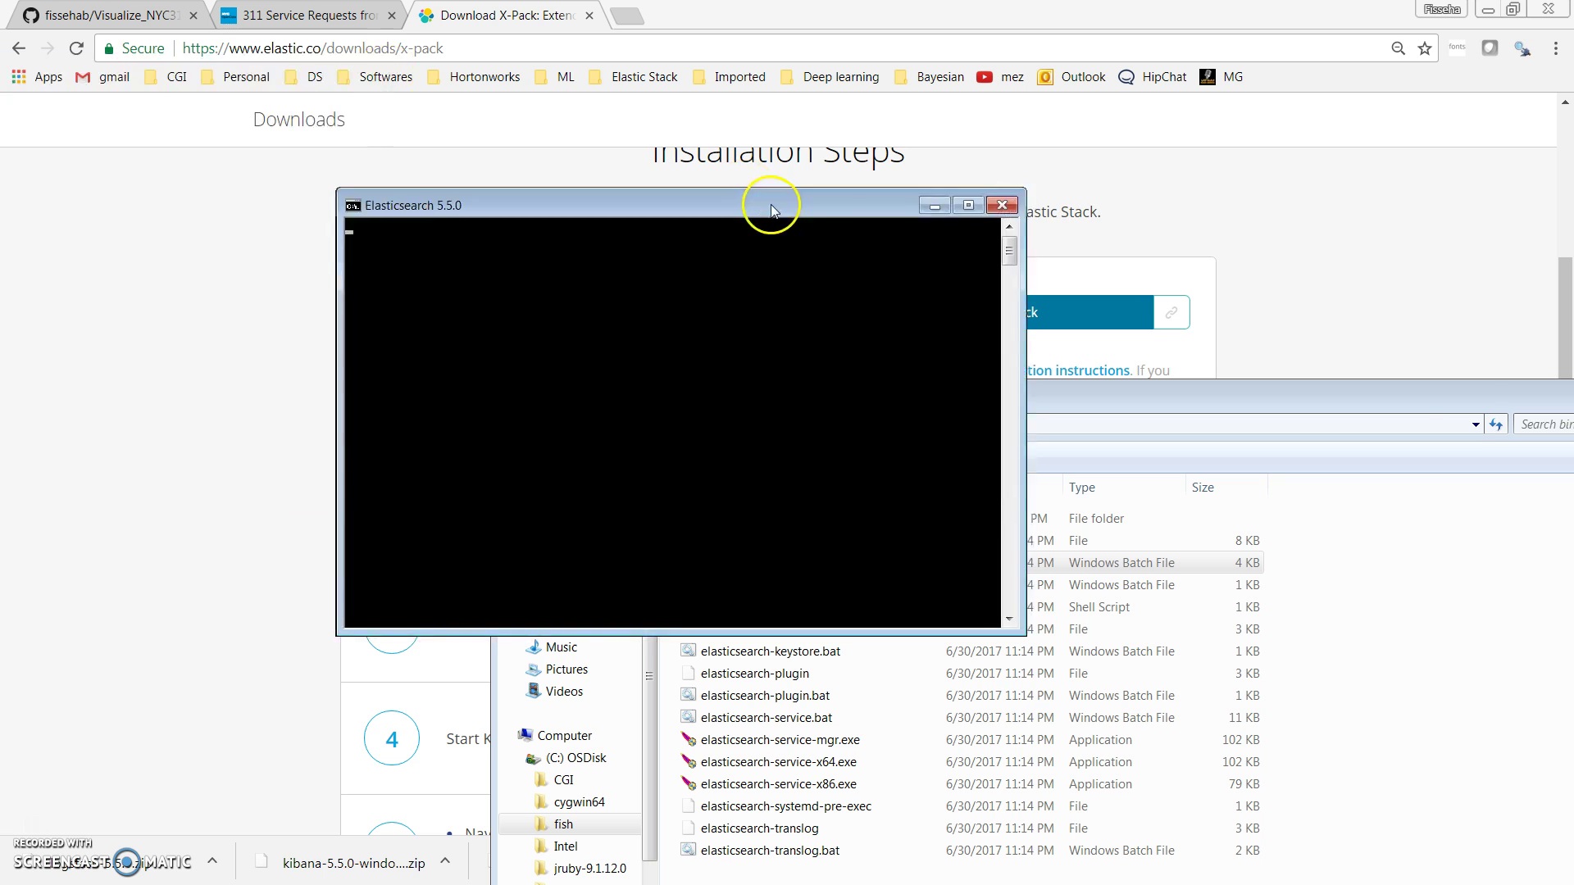
drag(773, 200, 1233, 164)
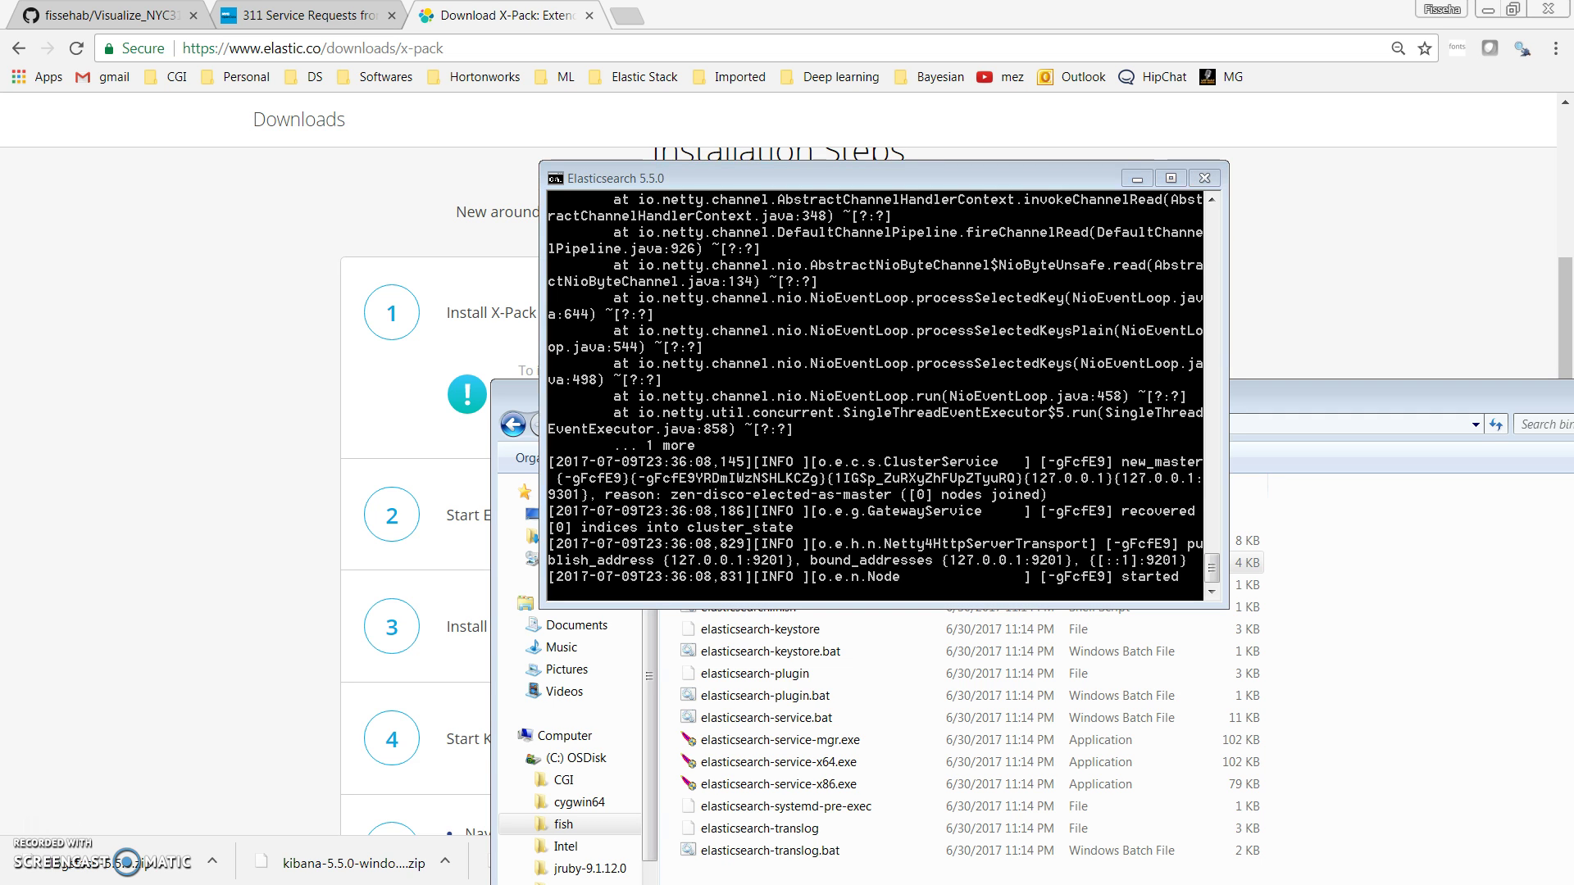
key(alt+Tab)
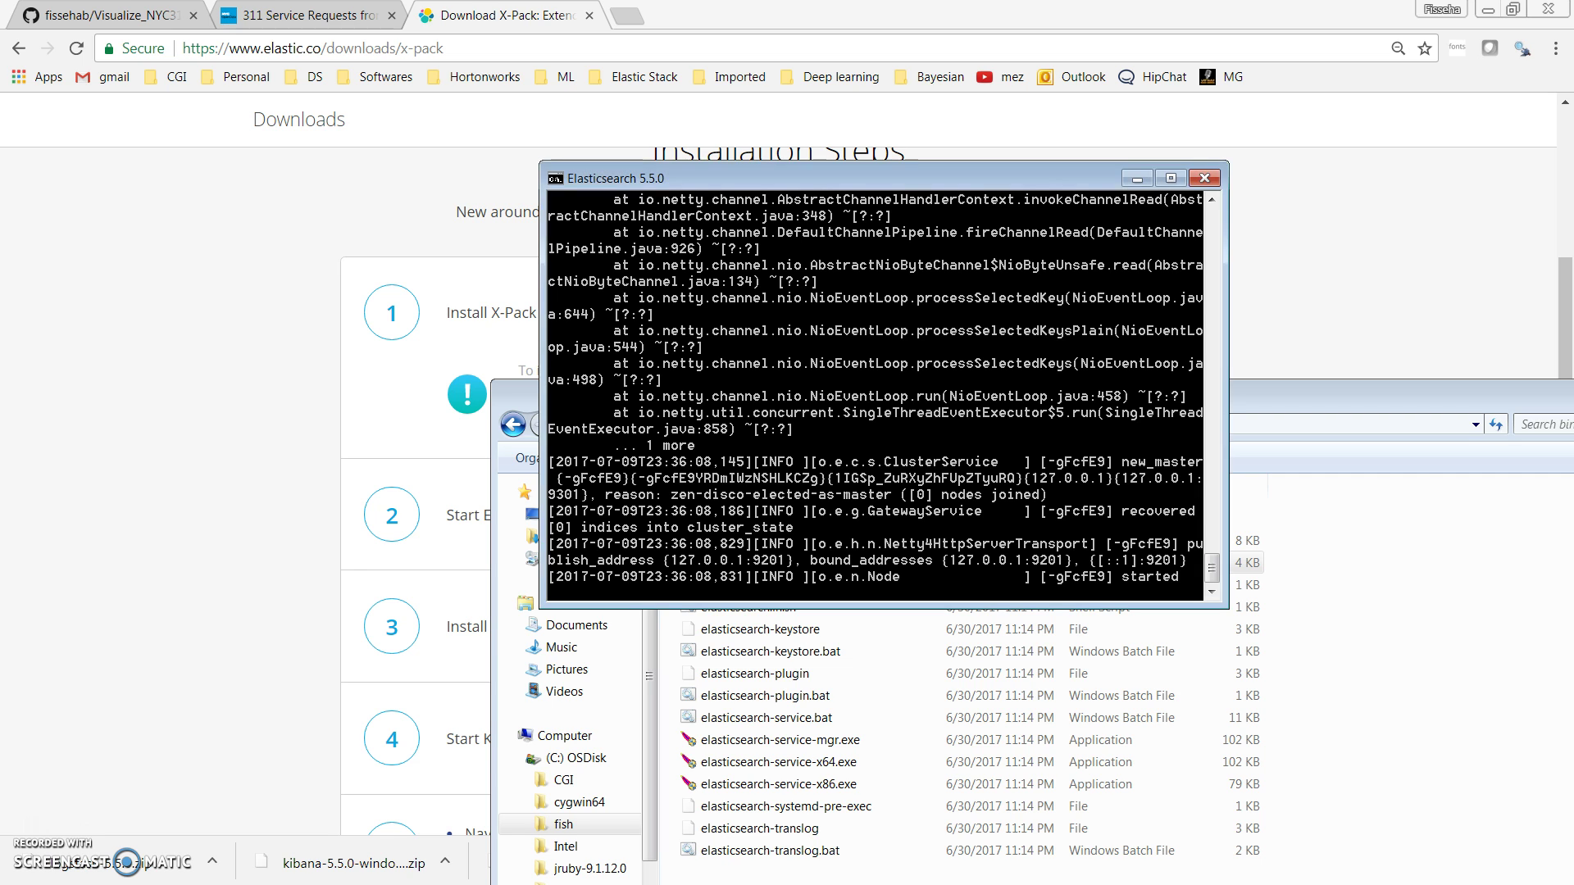
key(alt+Tab)
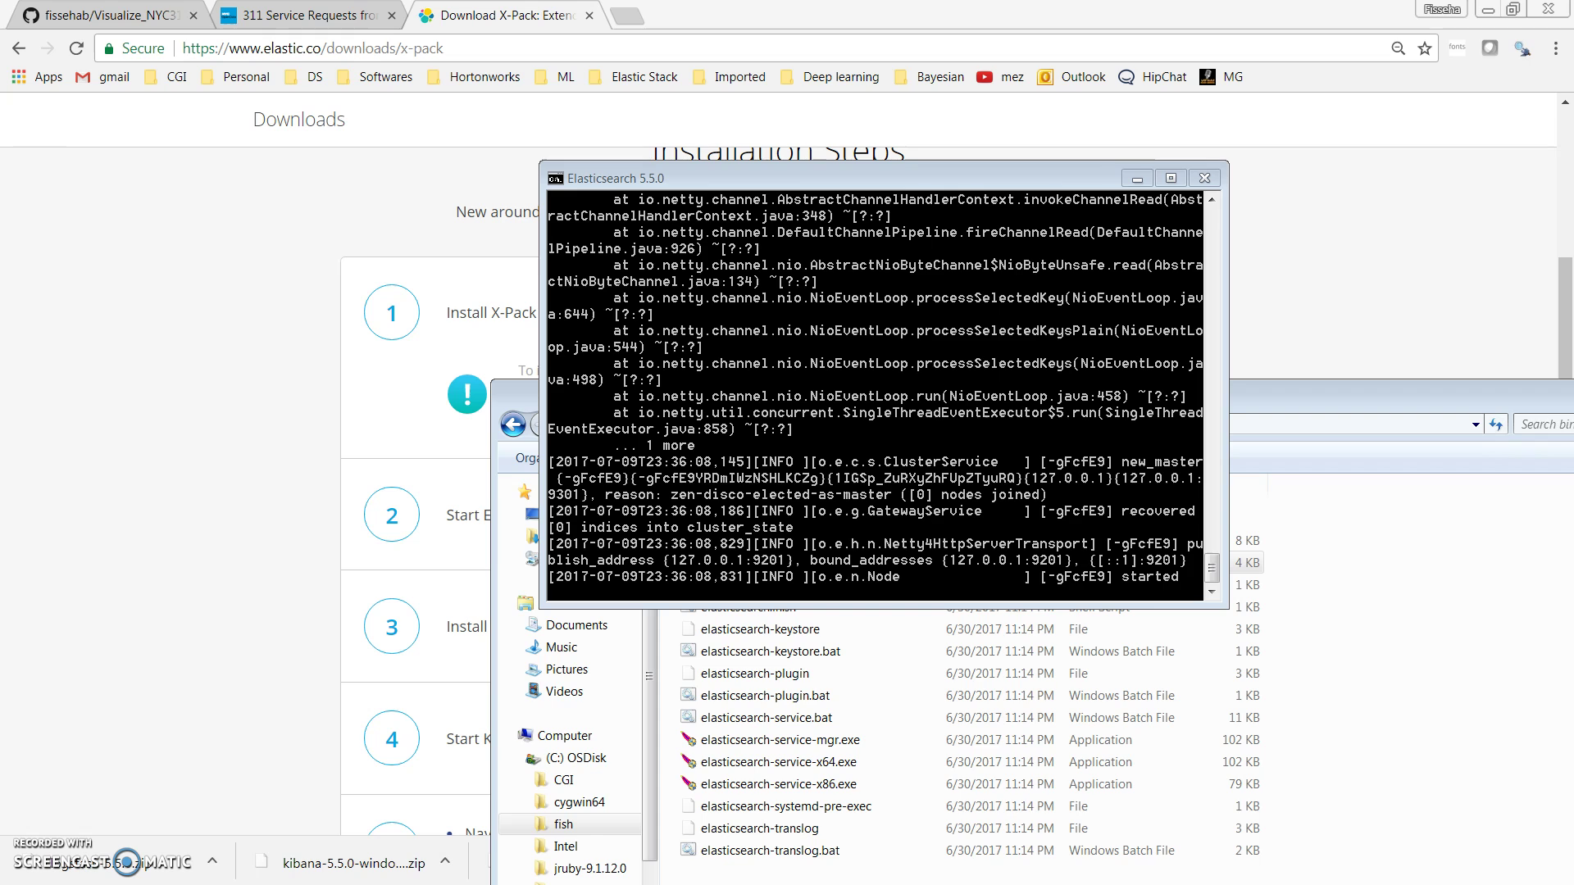
Select the kibana-plugin install x-pack command on the page and check the kibana-5.5.0-windows-x86 folder in the file explorer
click(228, 474)
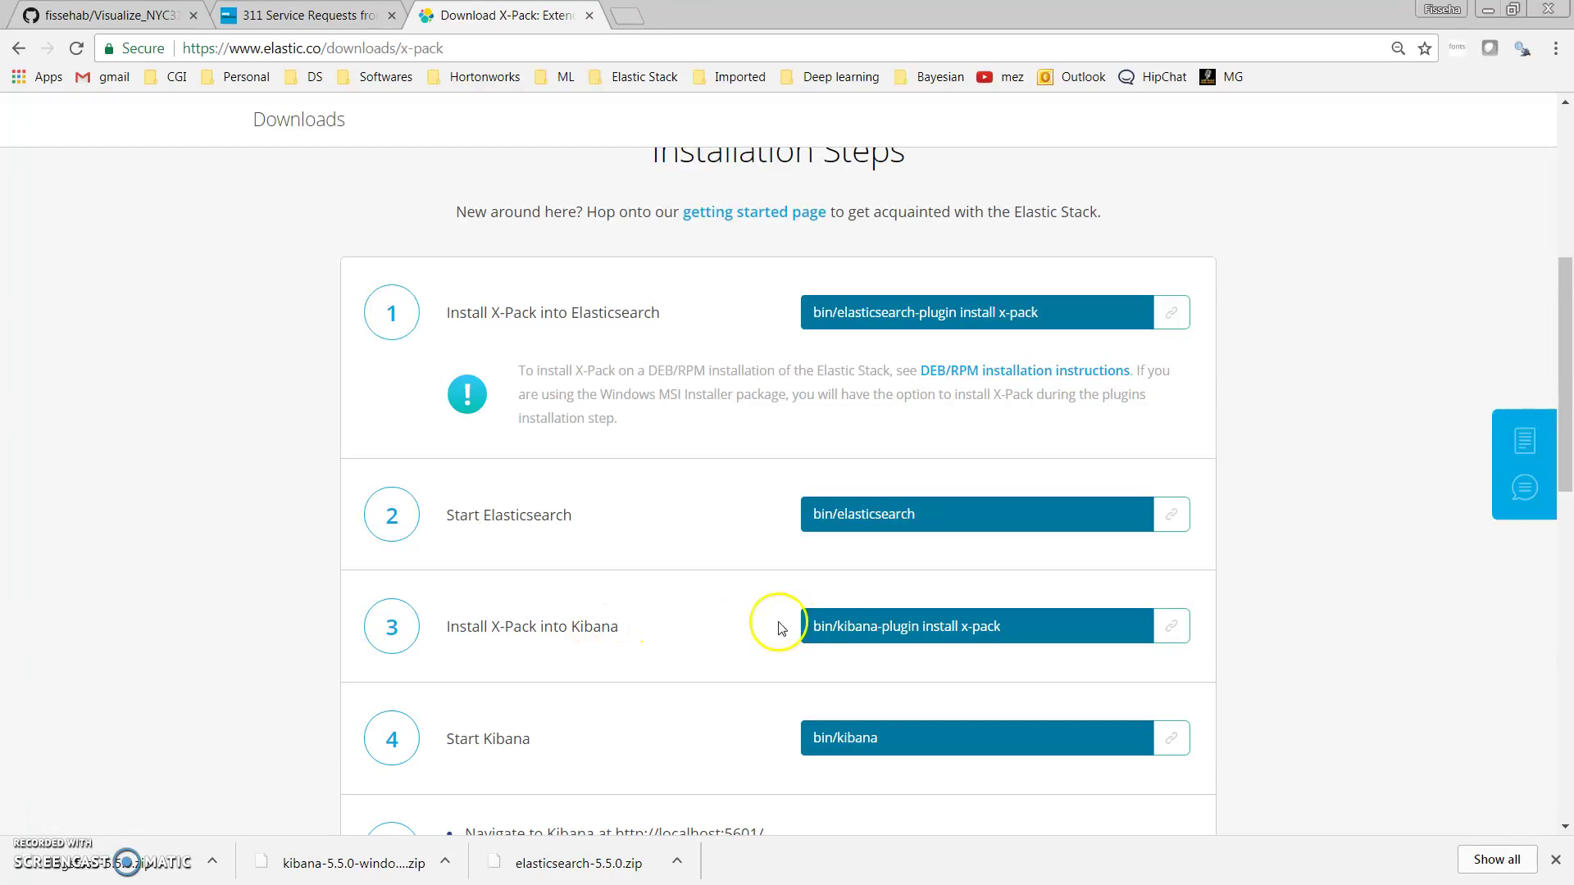
drag(841, 630, 1007, 630)
key(alt+Tab)
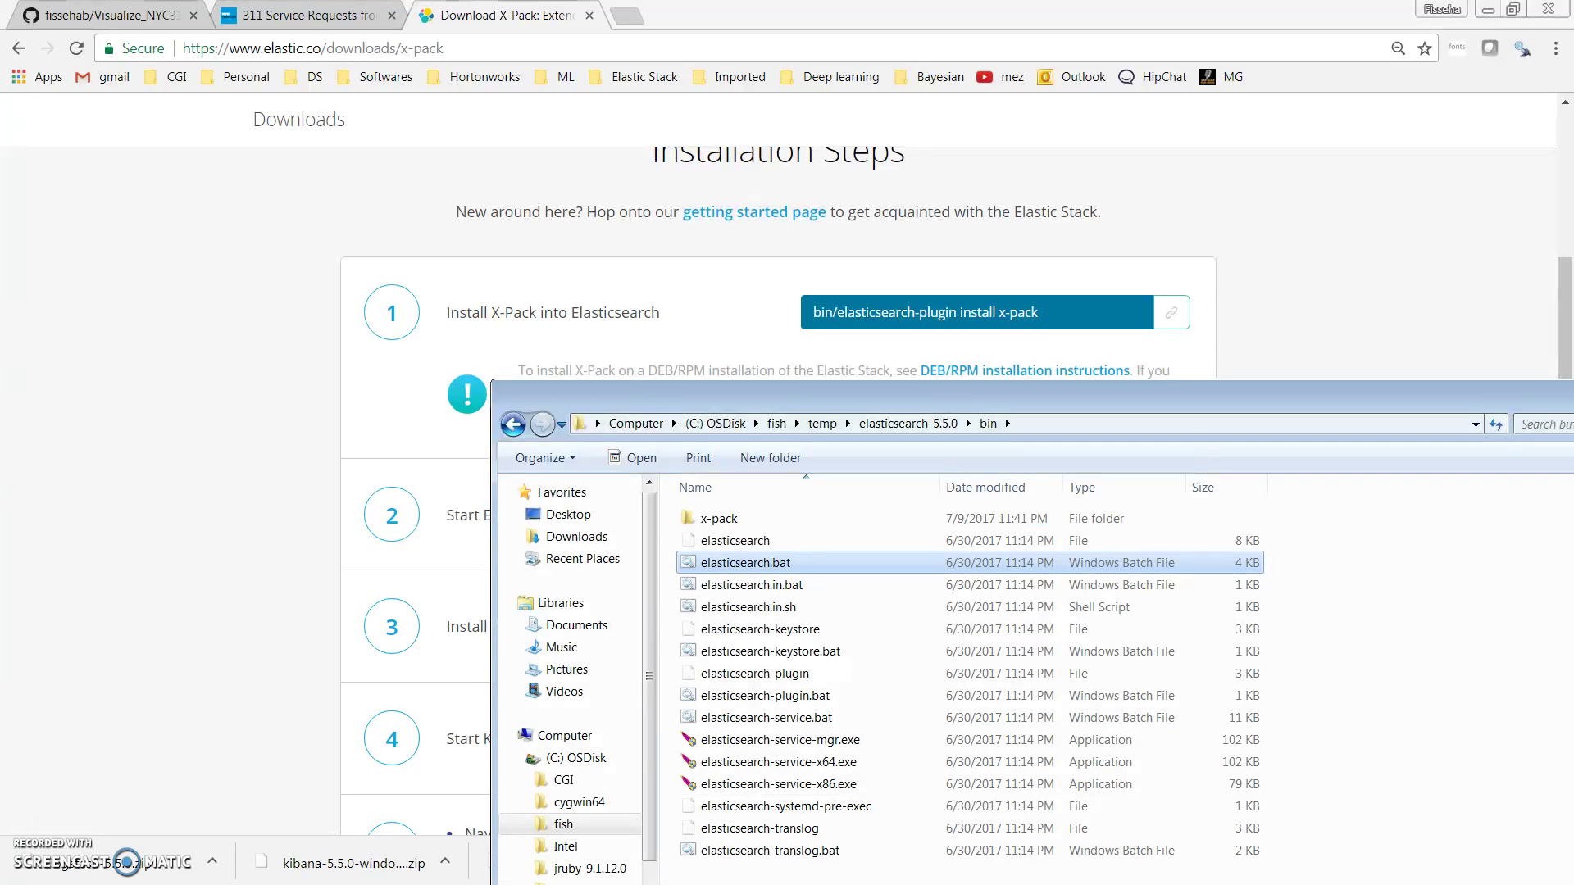
click(517, 423)
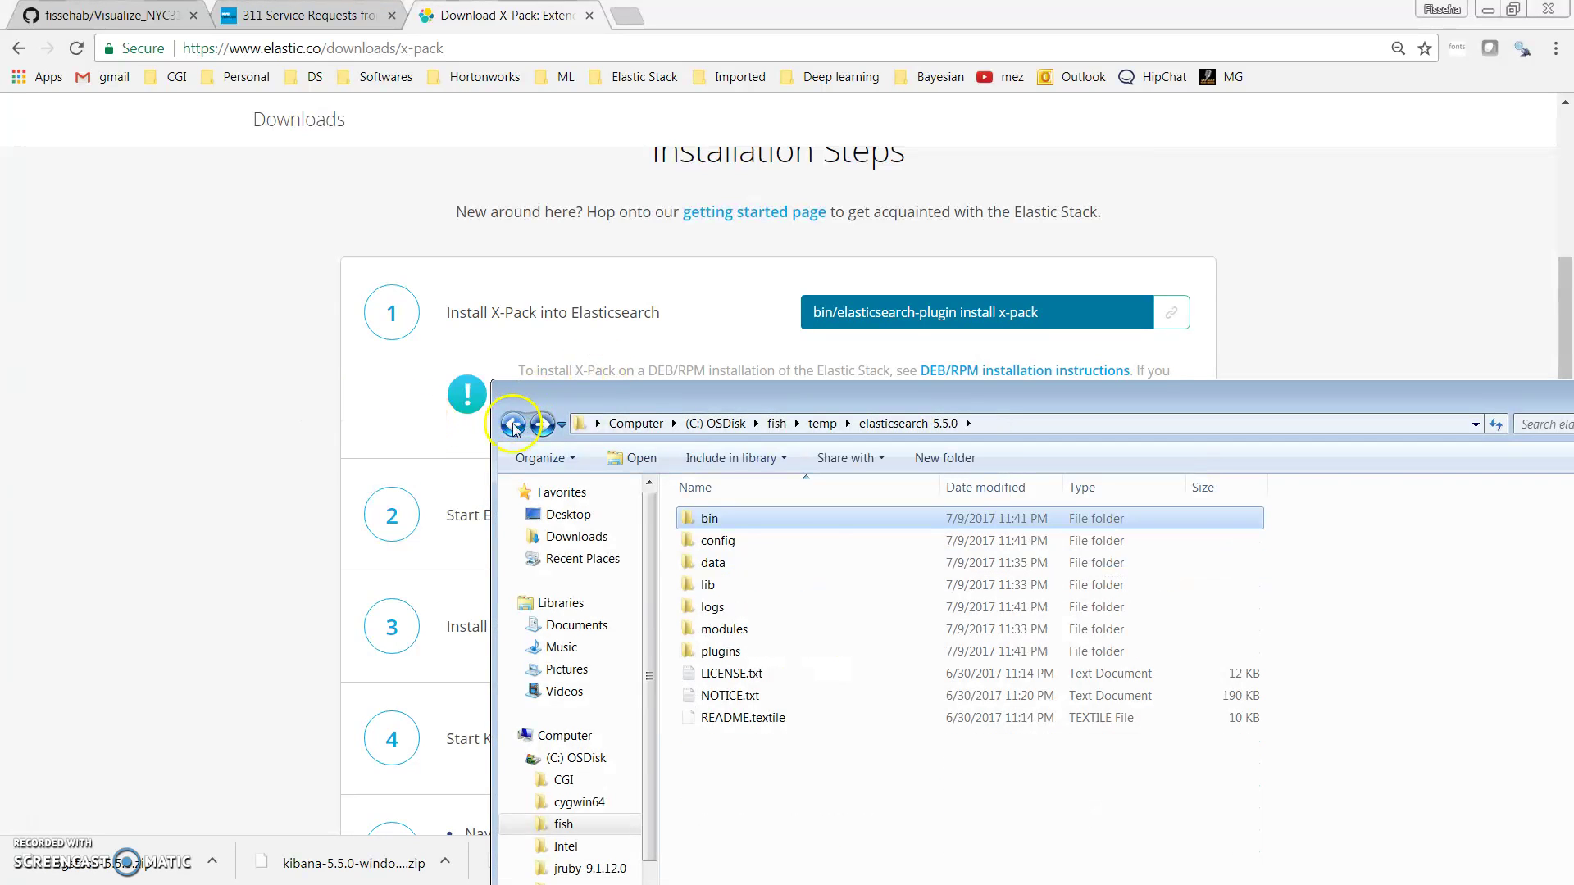
click(513, 425)
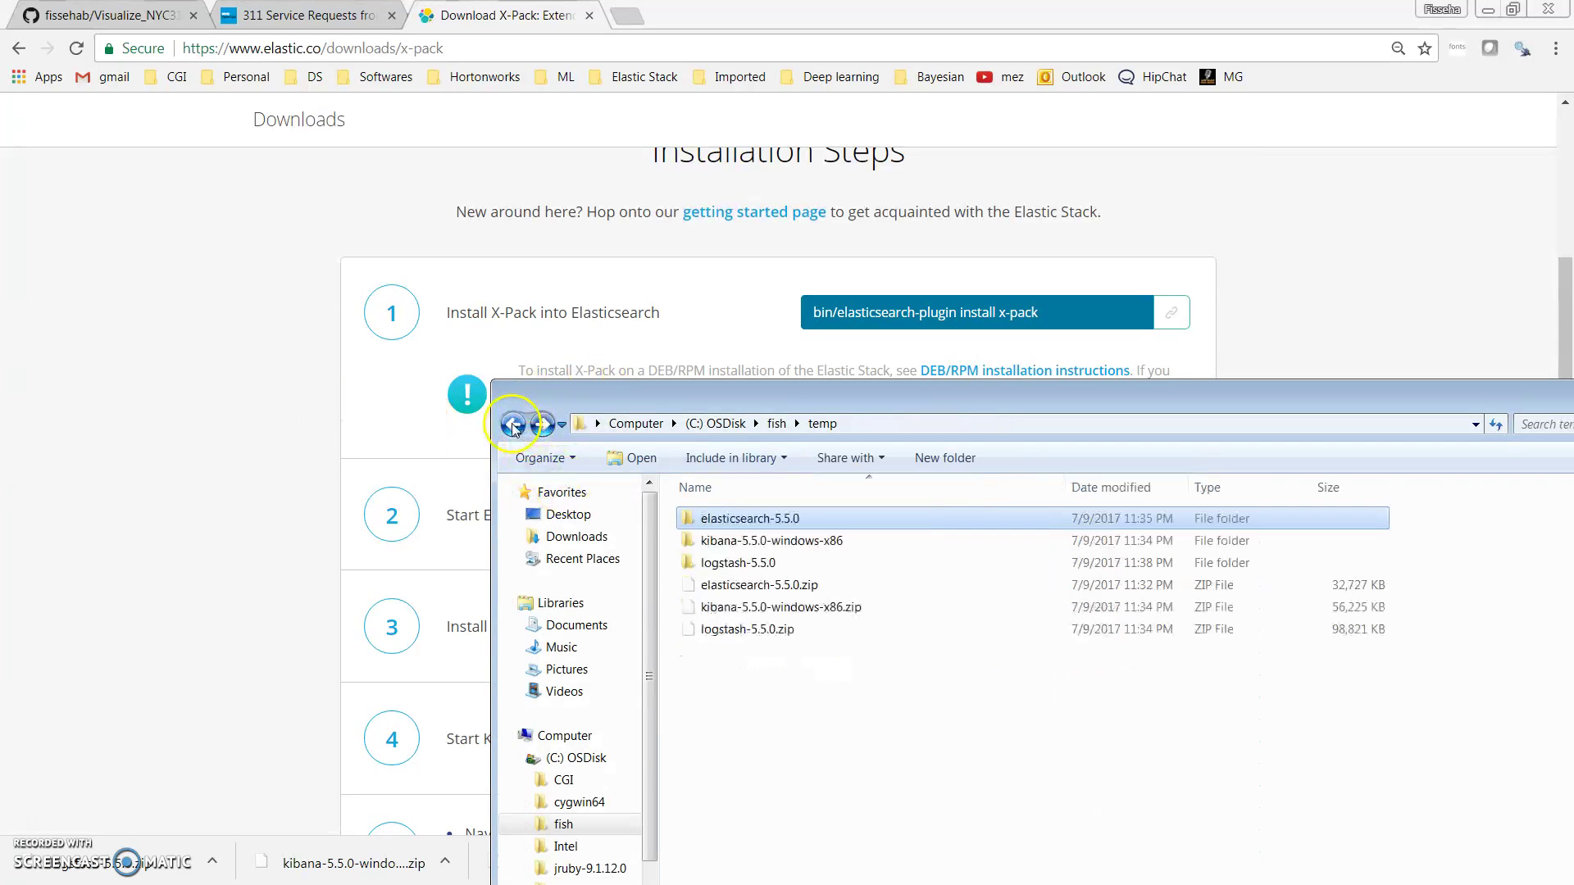
double_click(766, 541)
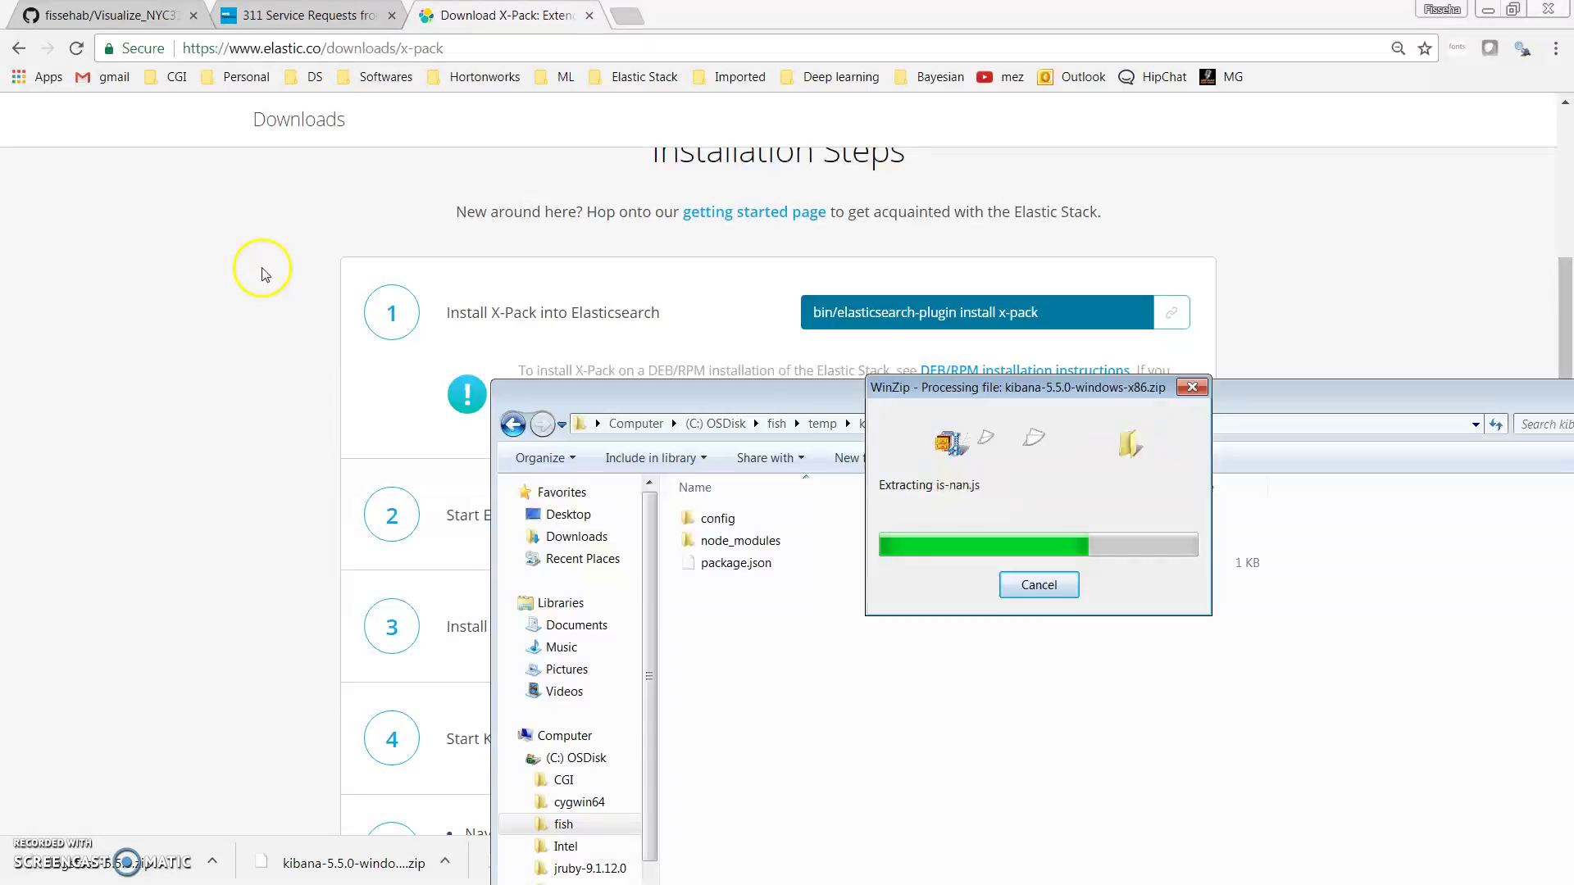
View the bin folder of logstash-5.5.0 and return to the temp folder
click(511, 425)
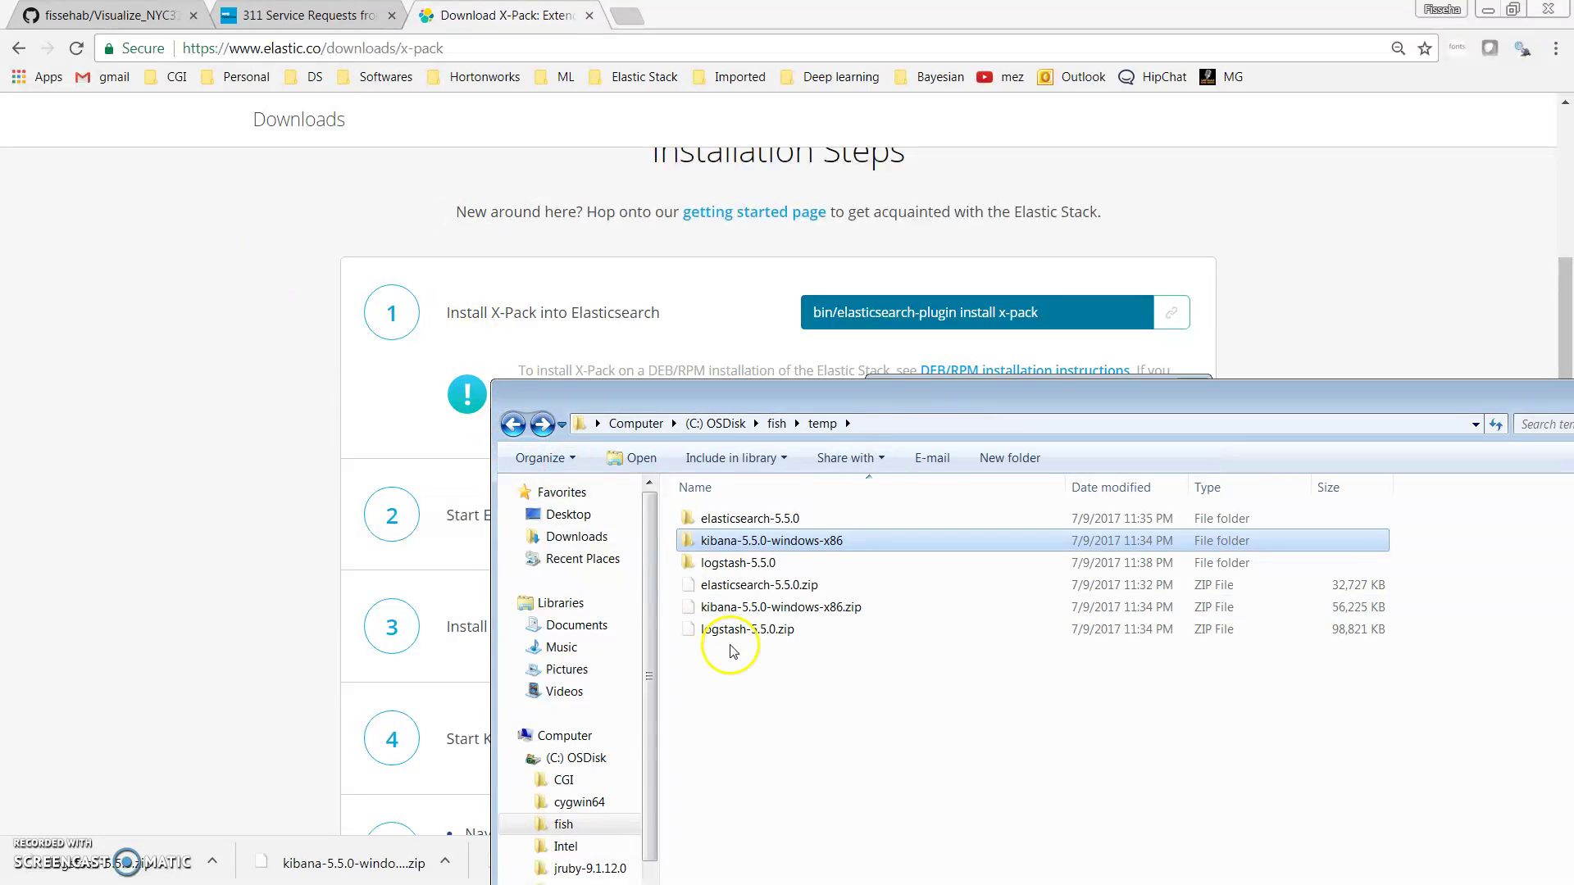
double_click(763, 563)
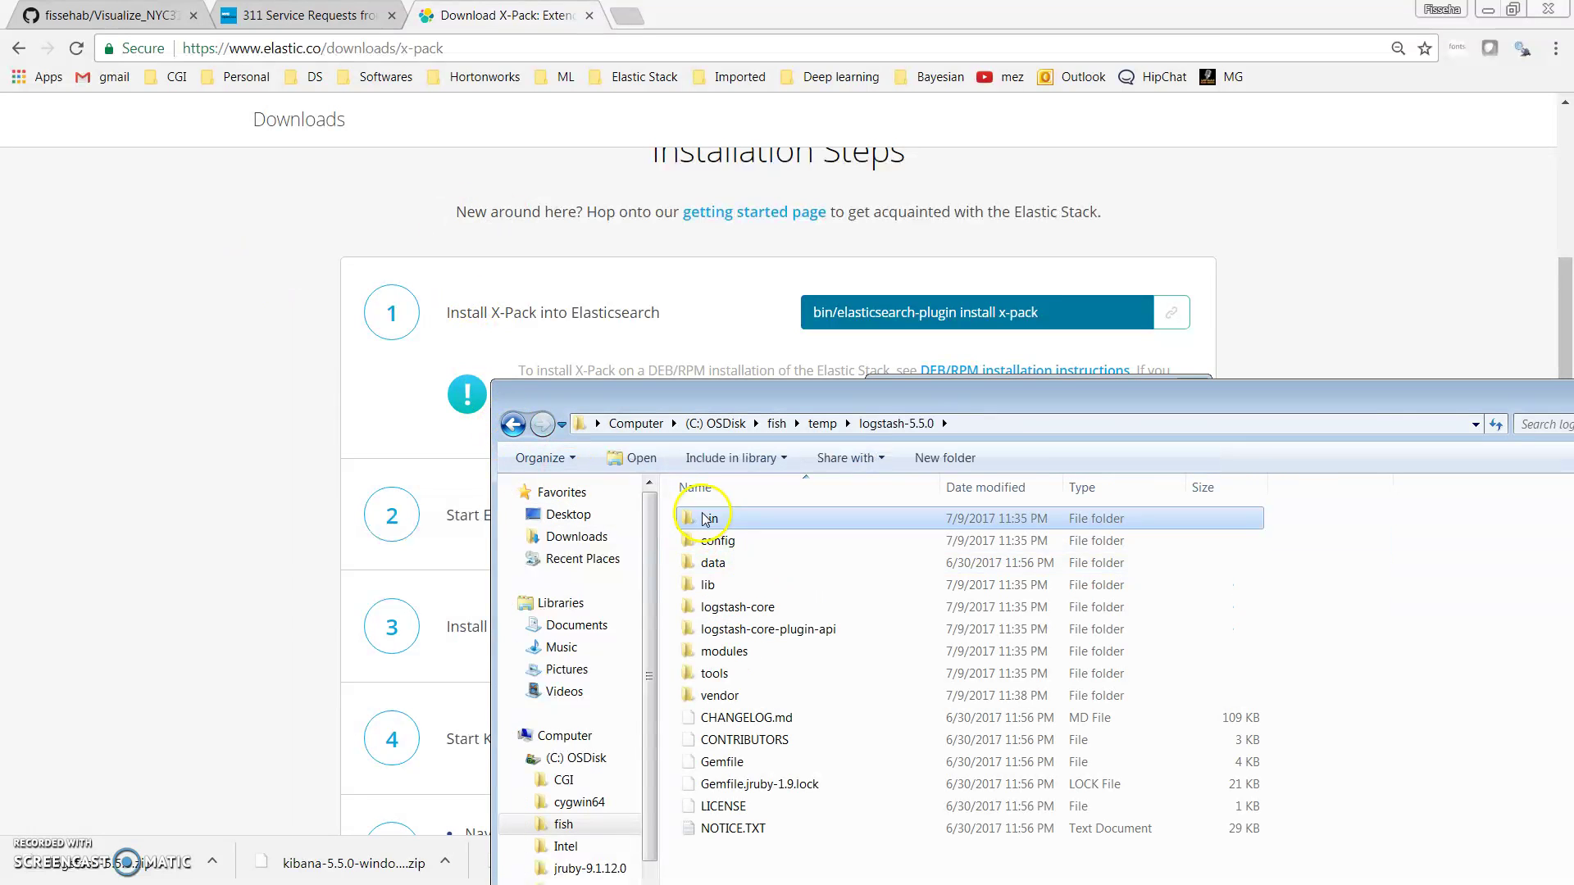
double_click(707, 518)
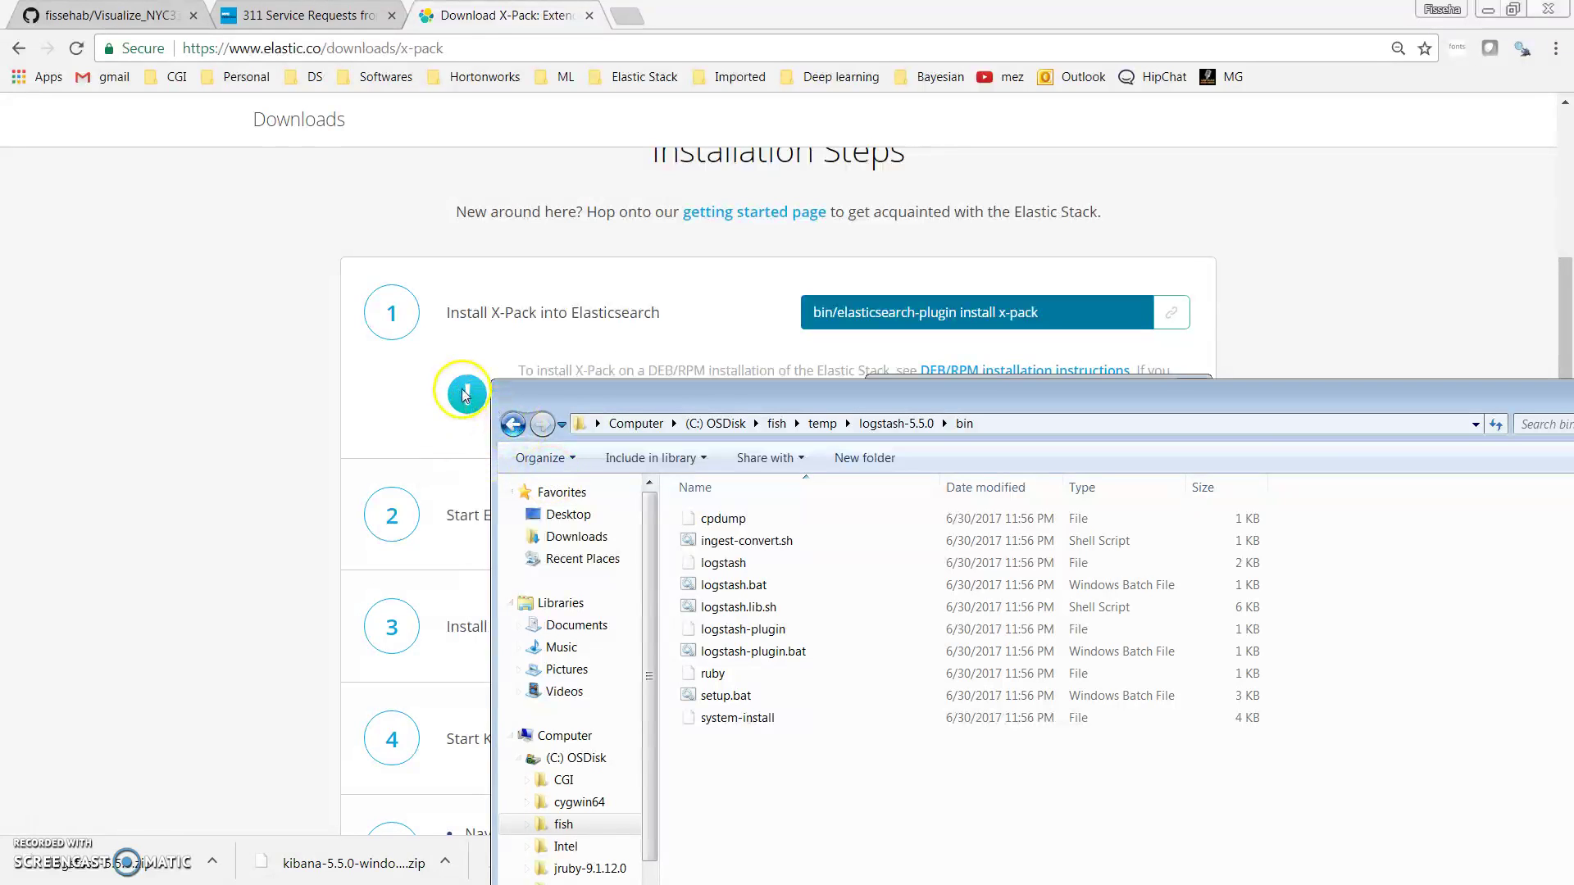
click(513, 424)
click(522, 424)
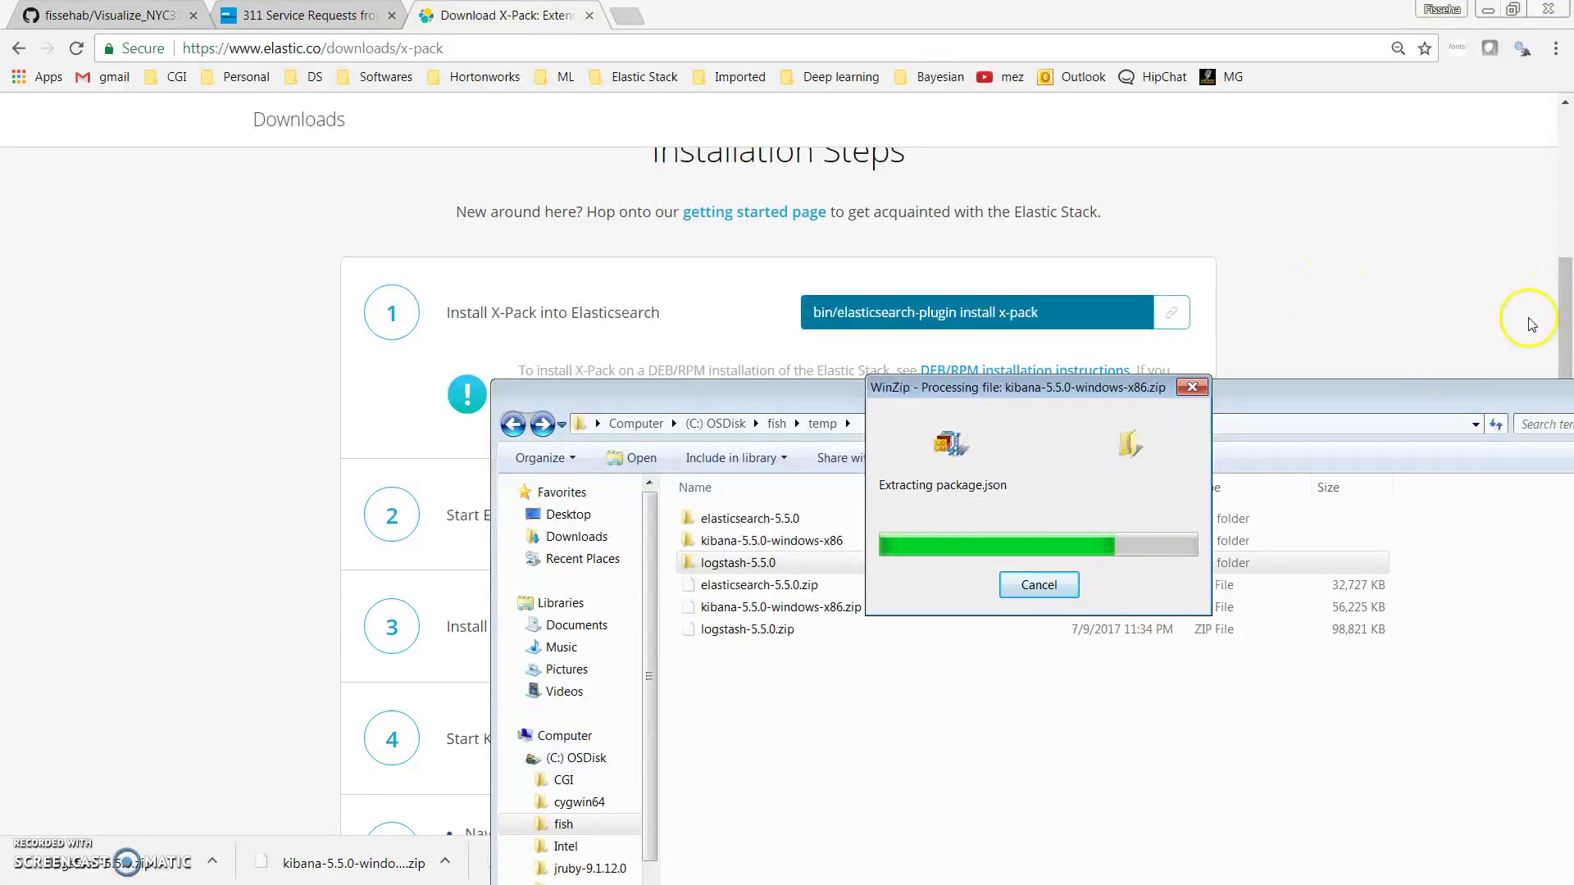
Open the X-Pack product page on the Elastic site and review its features and capabilities
drag(1559, 308, 1535, 126)
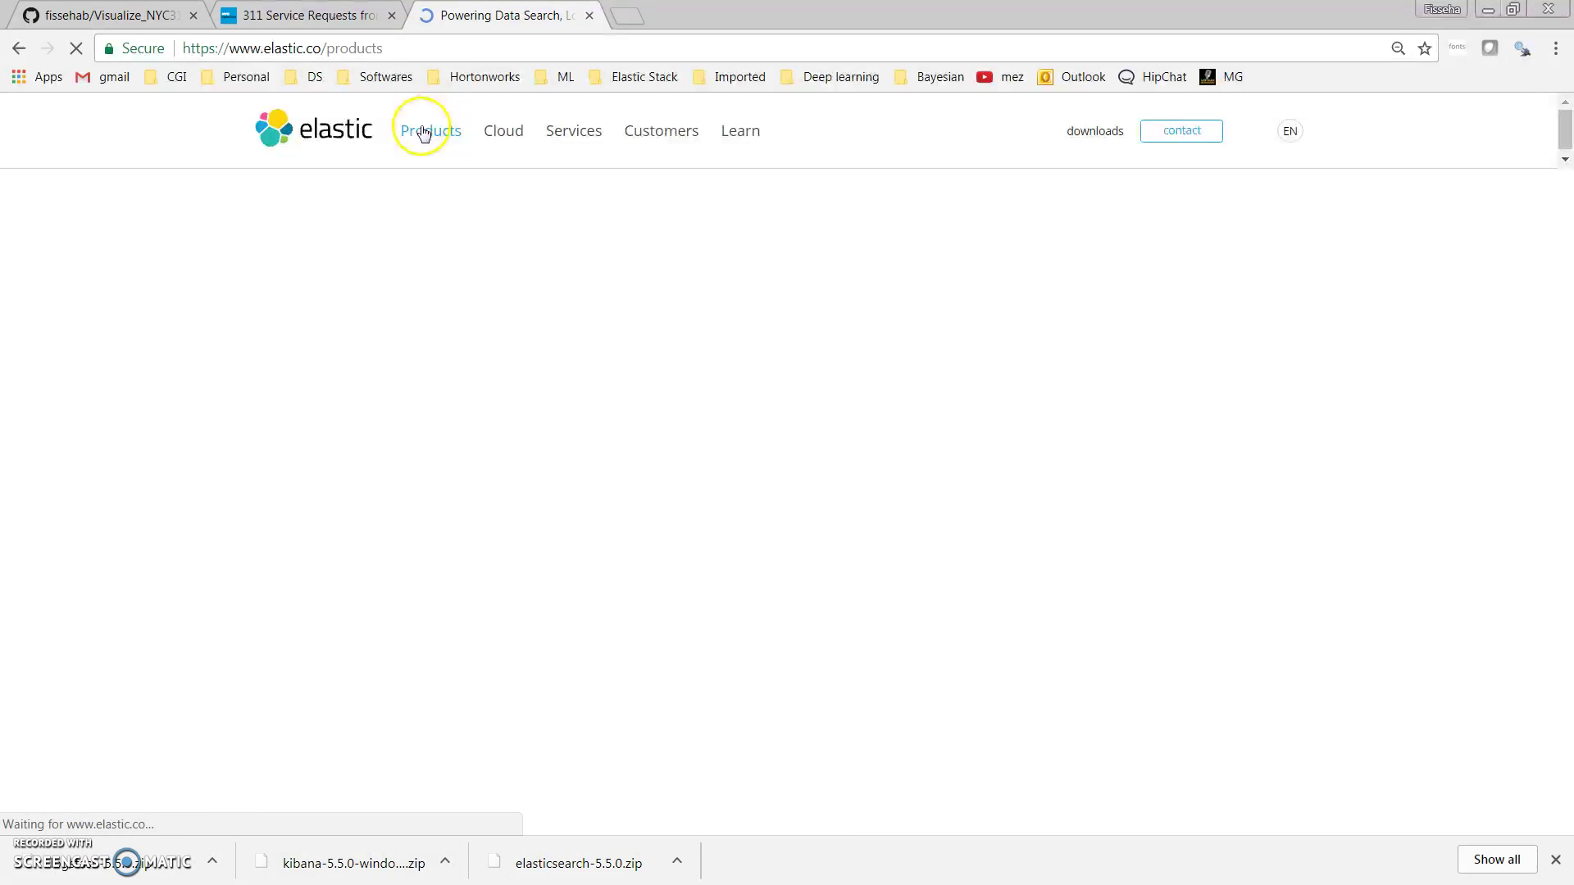
click(941, 216)
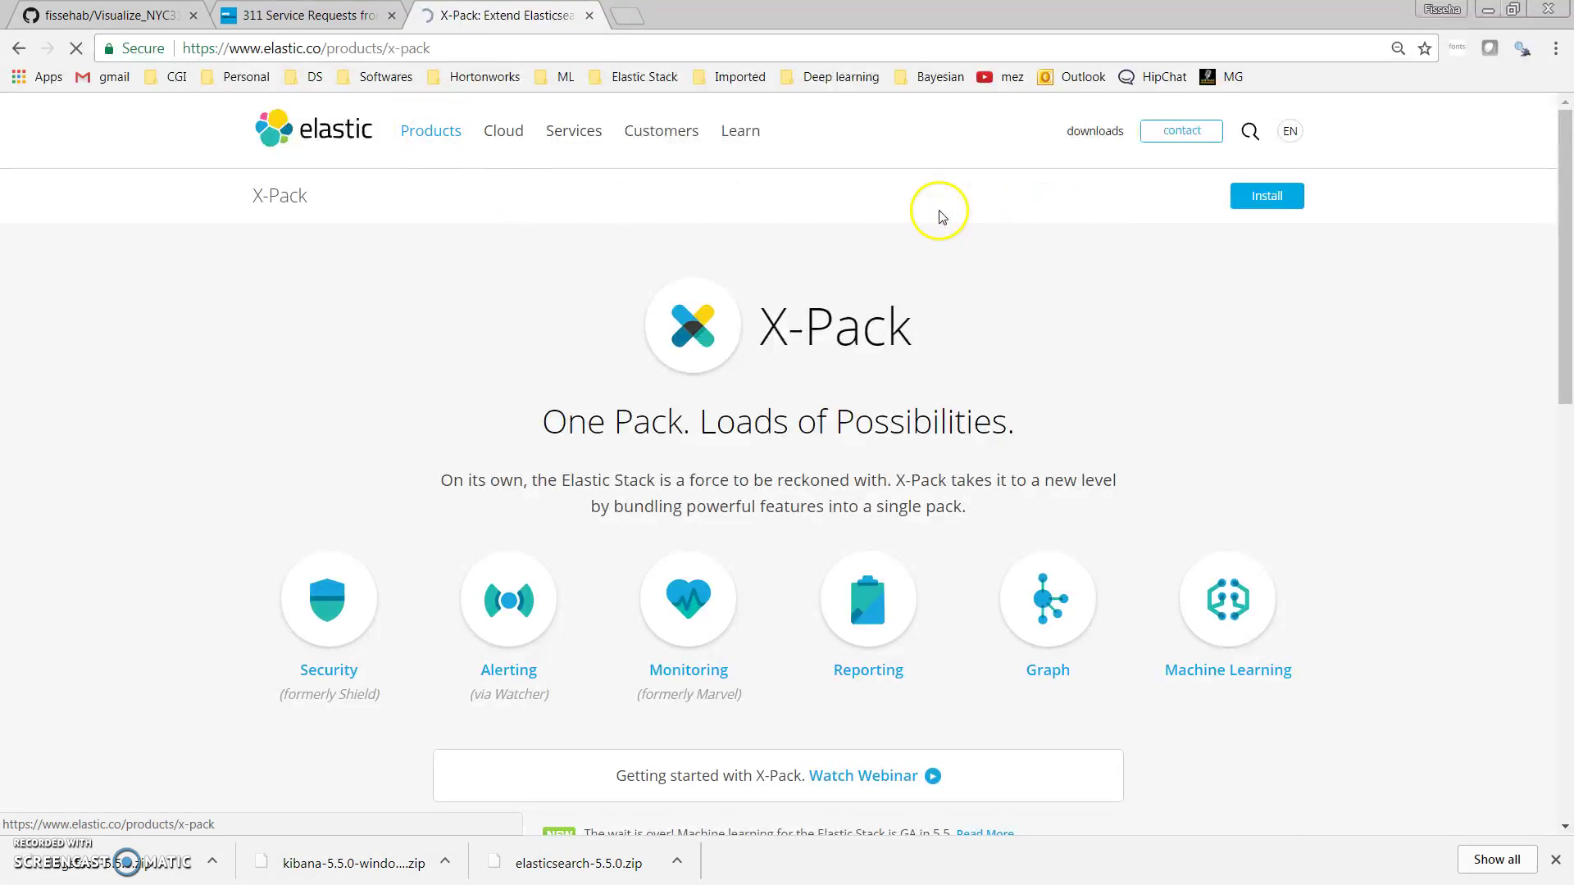
click(1568, 261)
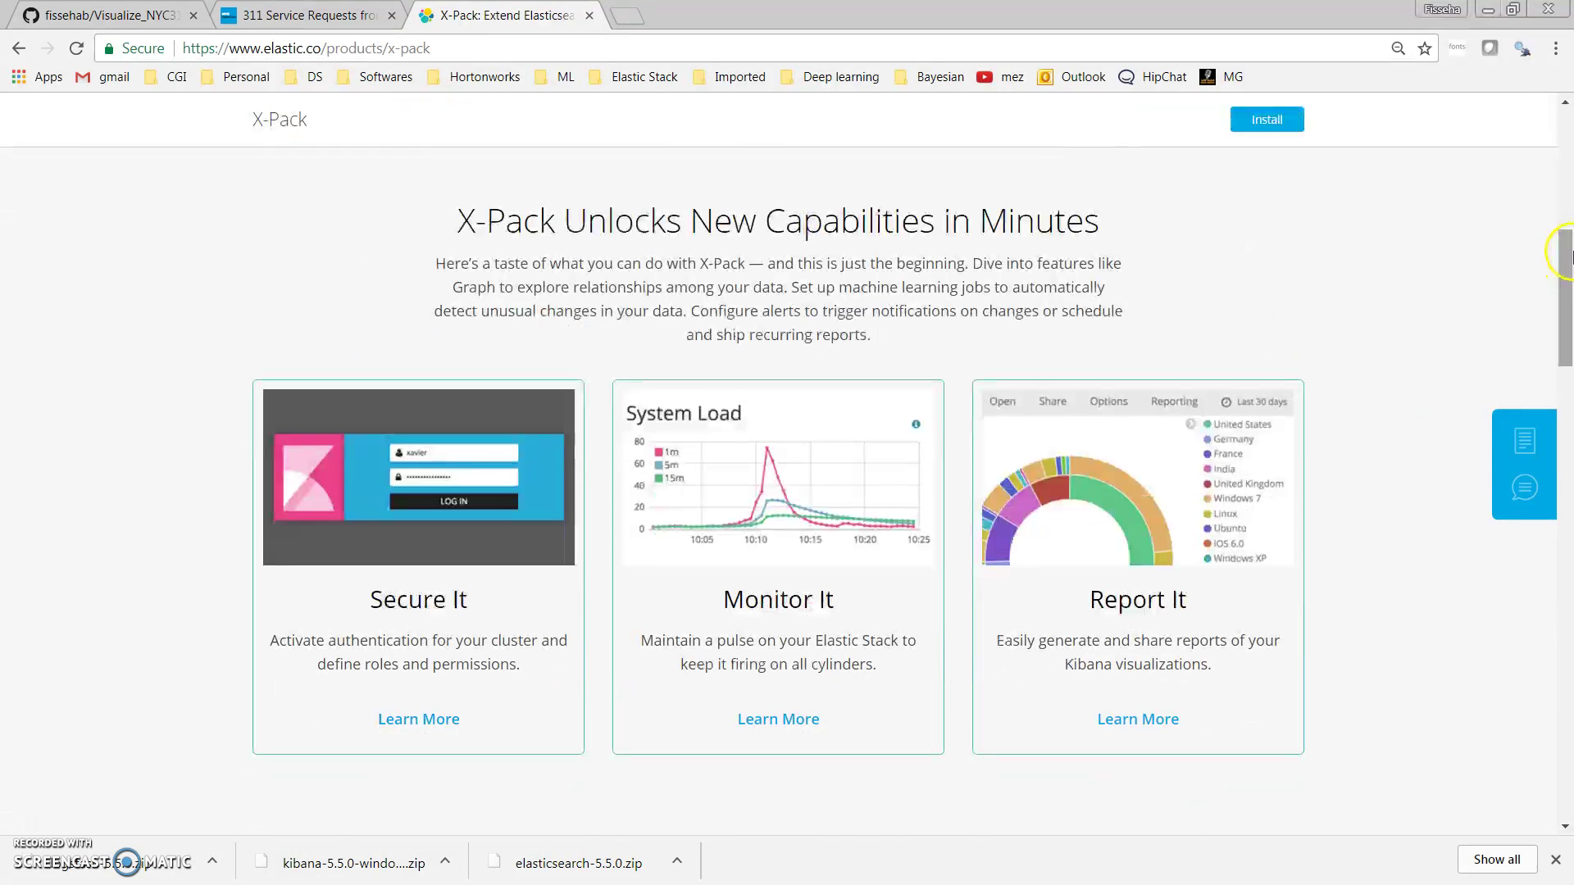
scroll(1567, 250, up, 5)
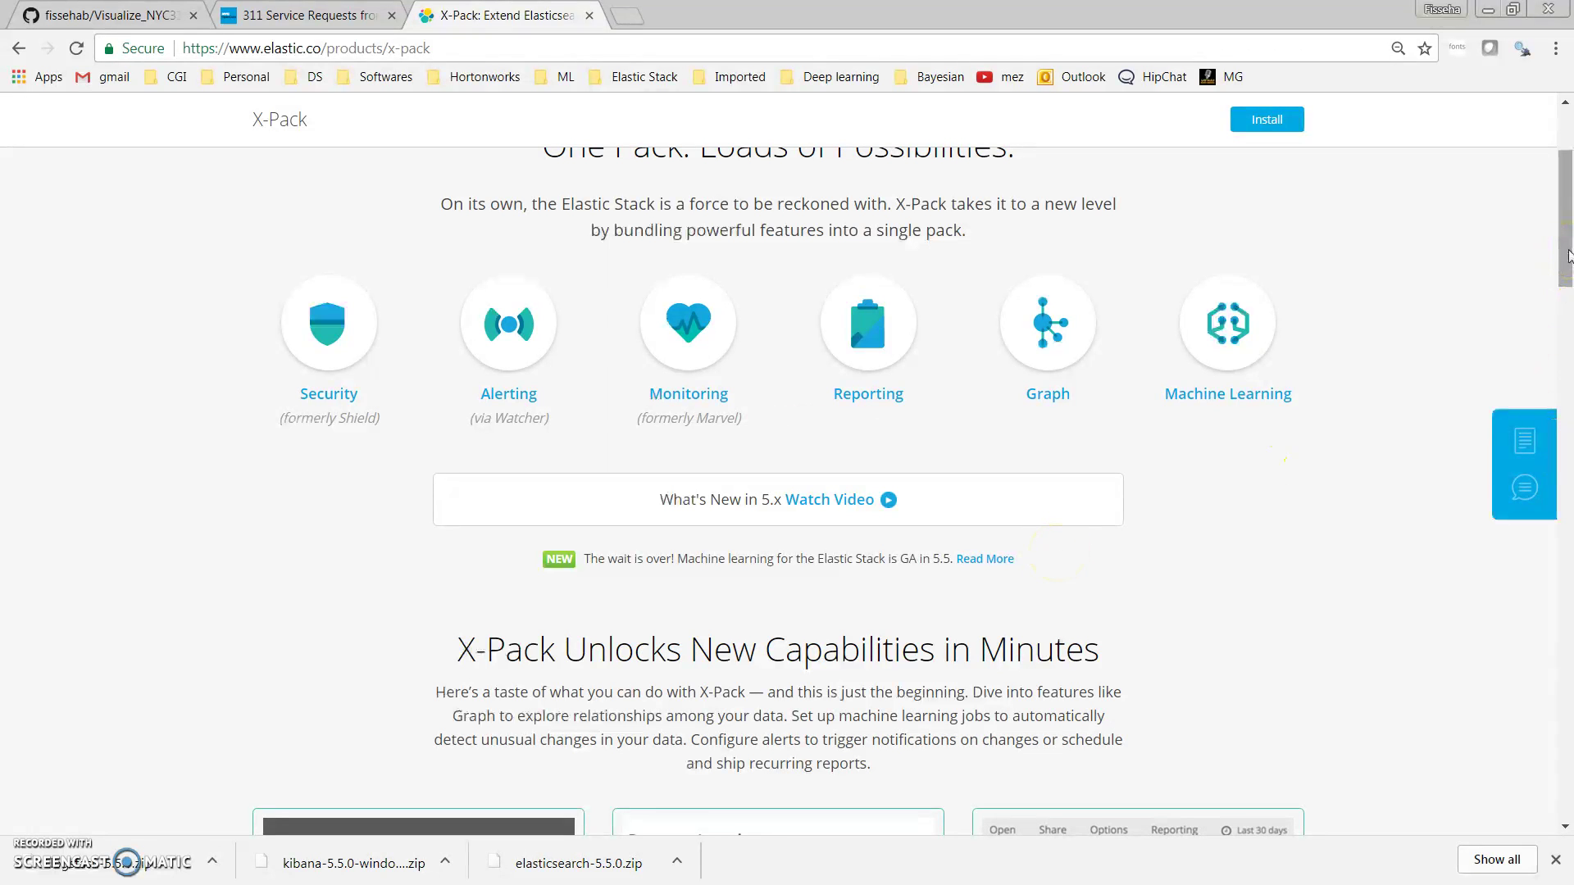
drag(1567, 255, 1560, 360)
scroll(1555, 371, down, 9)
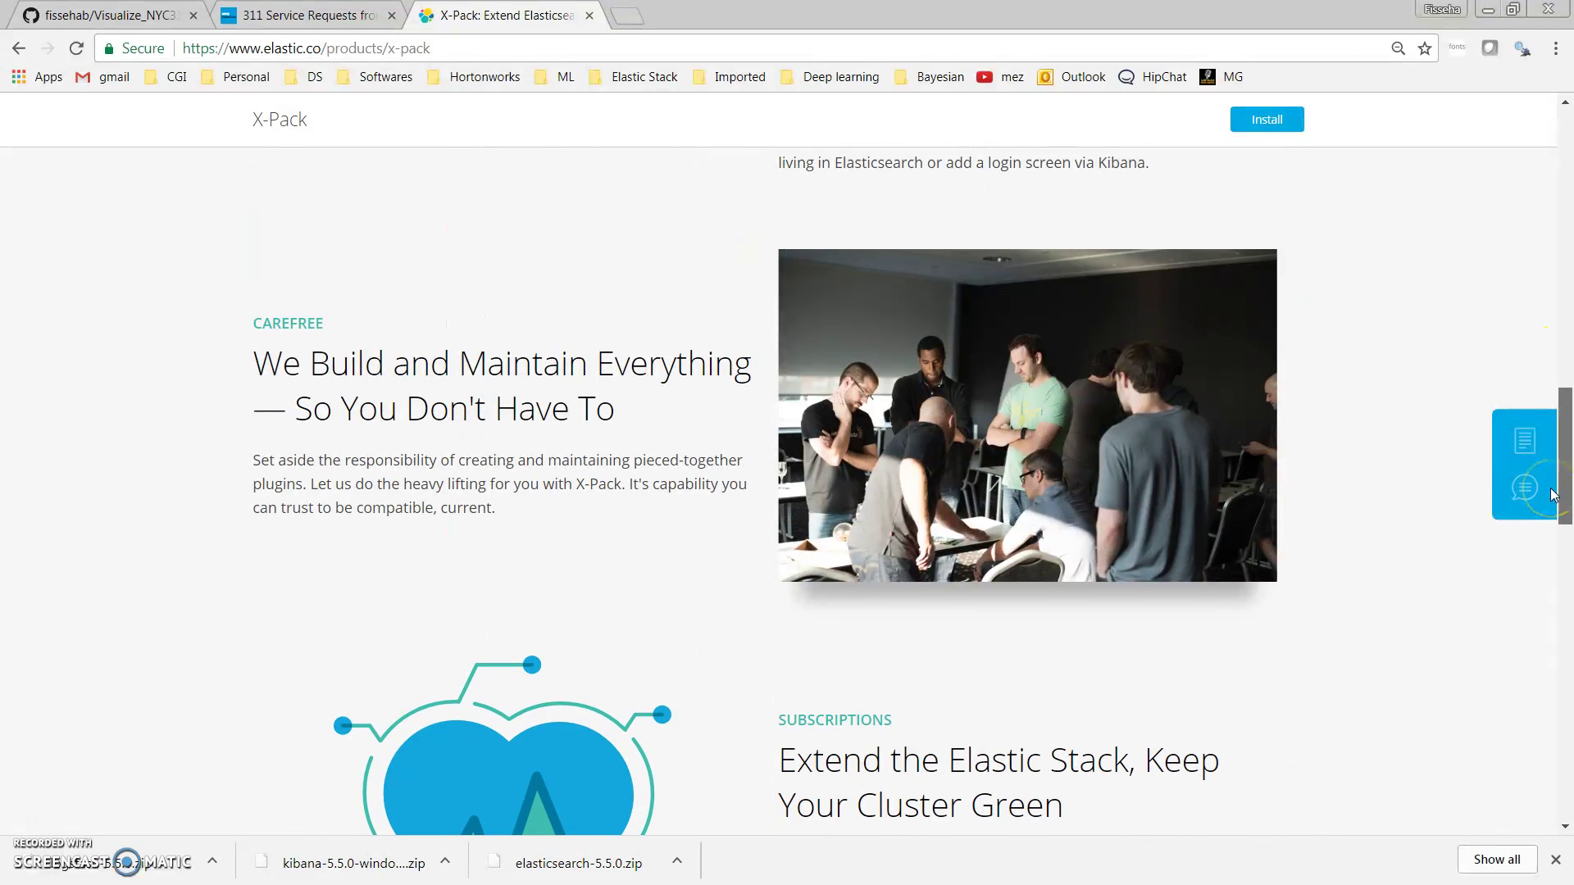
drag(1562, 494, 1570, 165)
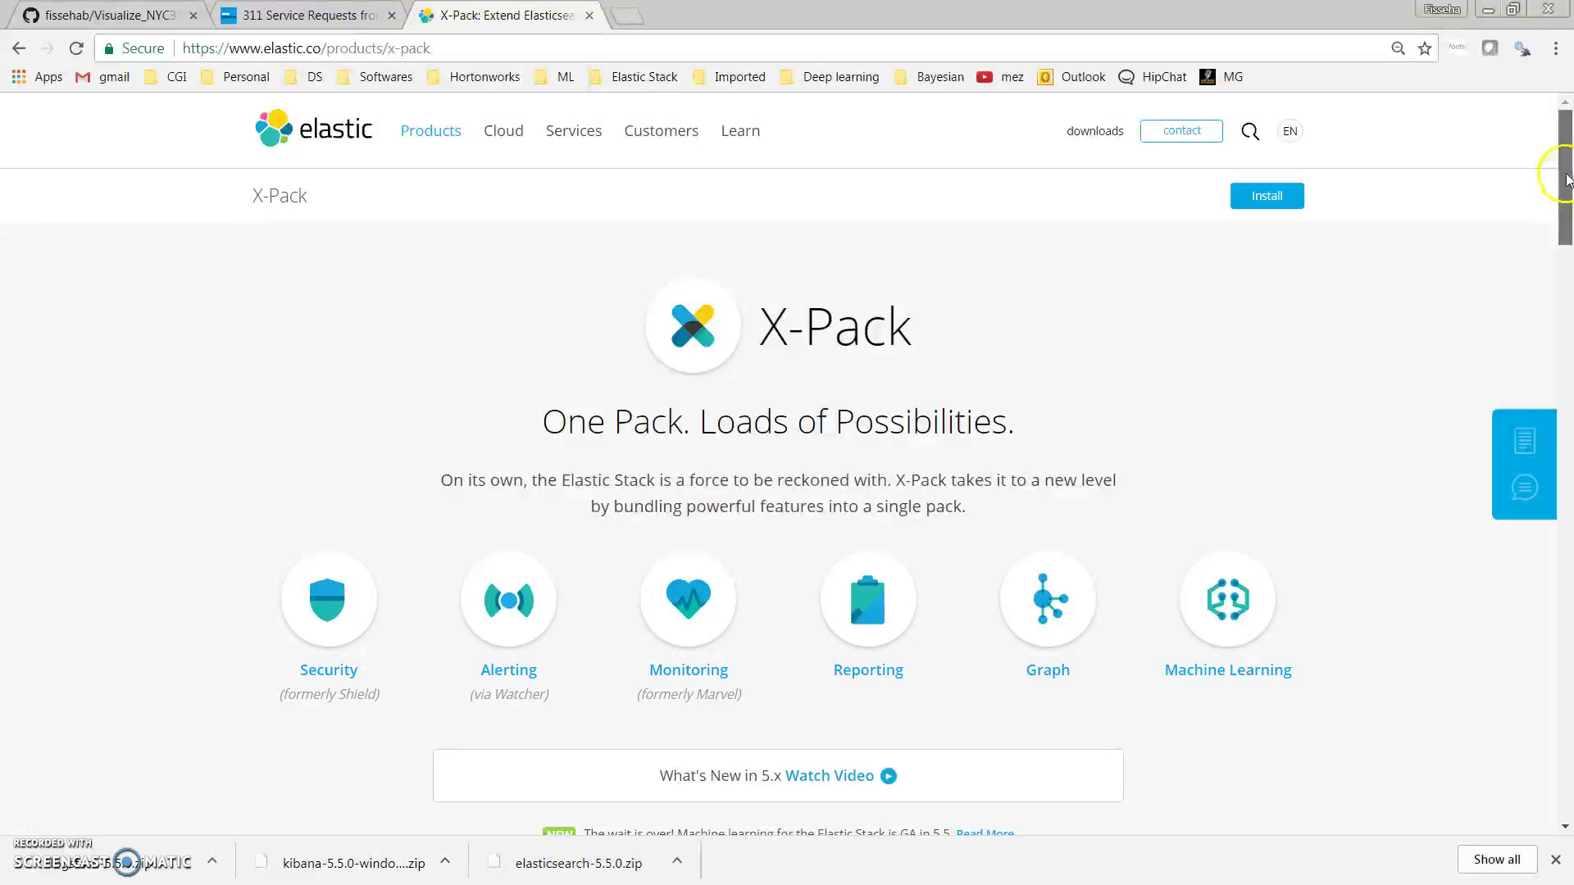